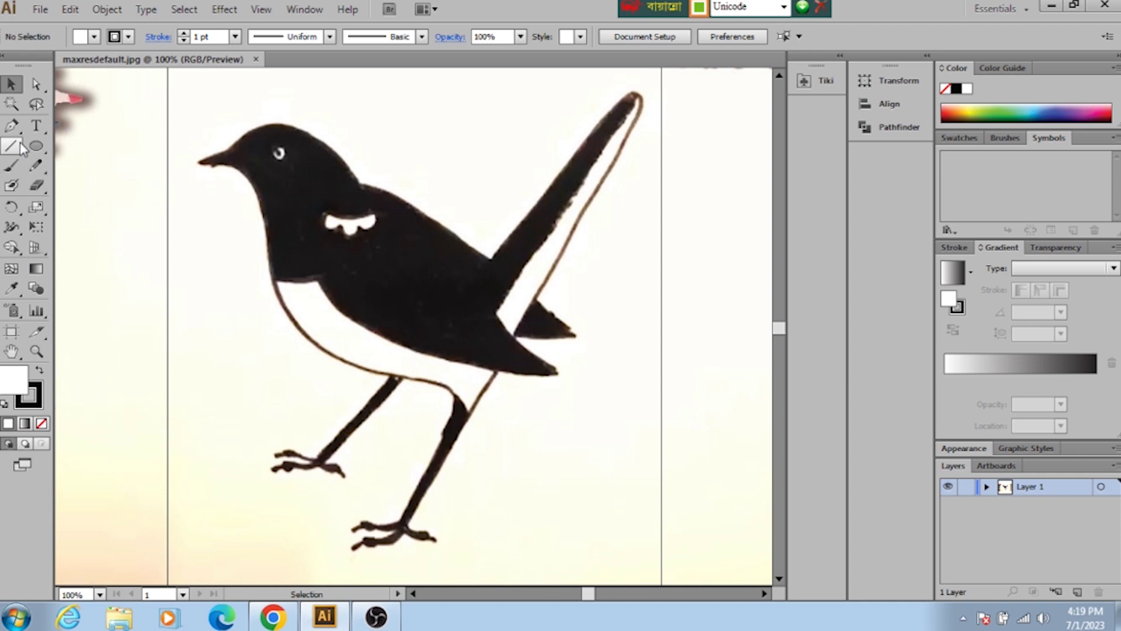
# Step: Pick the Pen tool with Fill set to None and zoom to 200% on the bird's head
pyautogui.click(11, 125)
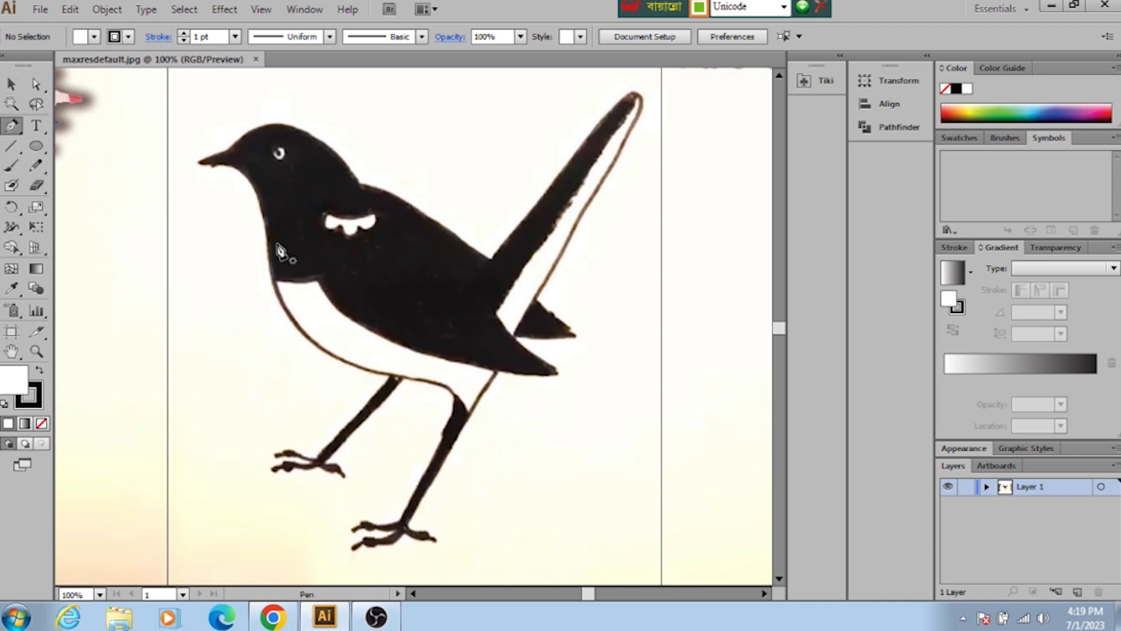
pyautogui.scroll(-1, 280, 255)
pyautogui.scroll(2, 292, 268)
pyautogui.scroll(2, 301, 283)
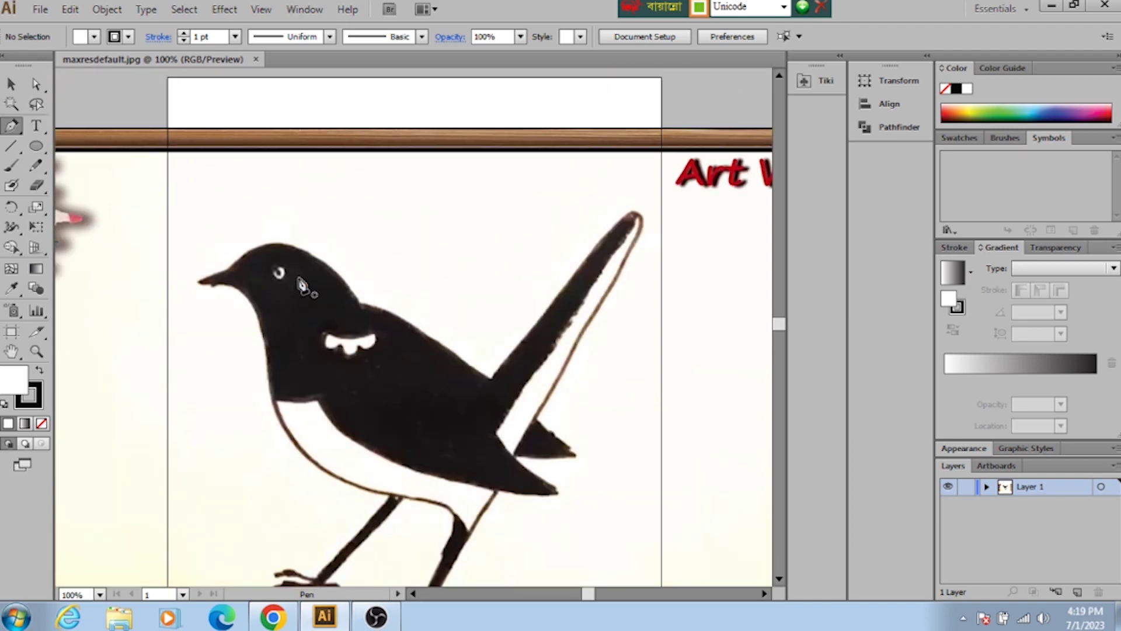
pyautogui.scroll(-1, 306, 291)
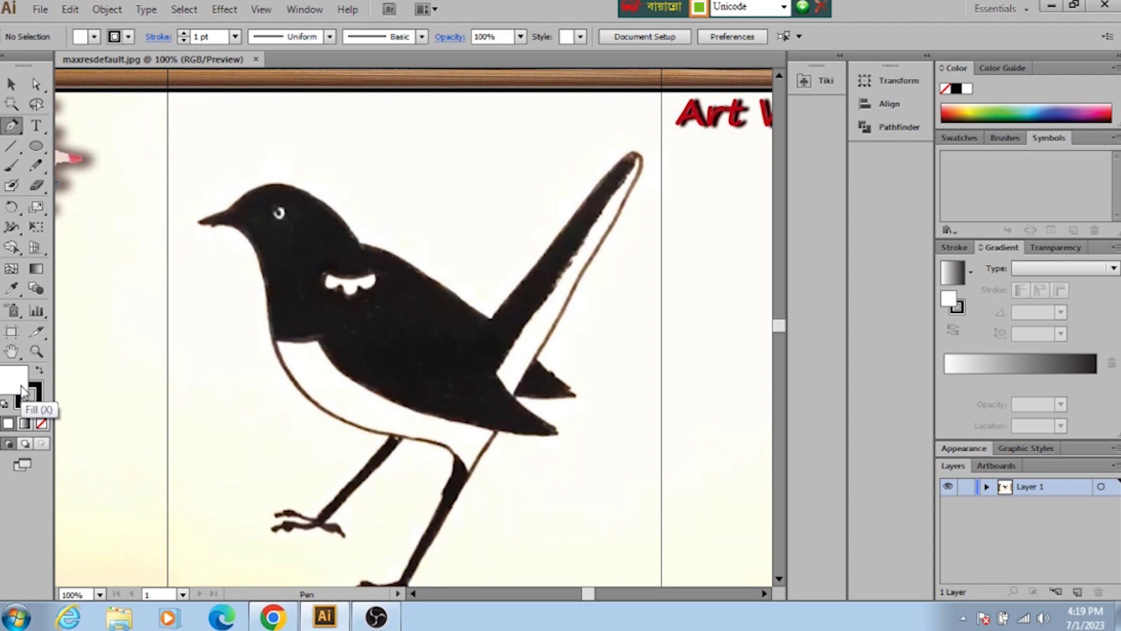
pyautogui.click(41, 423)
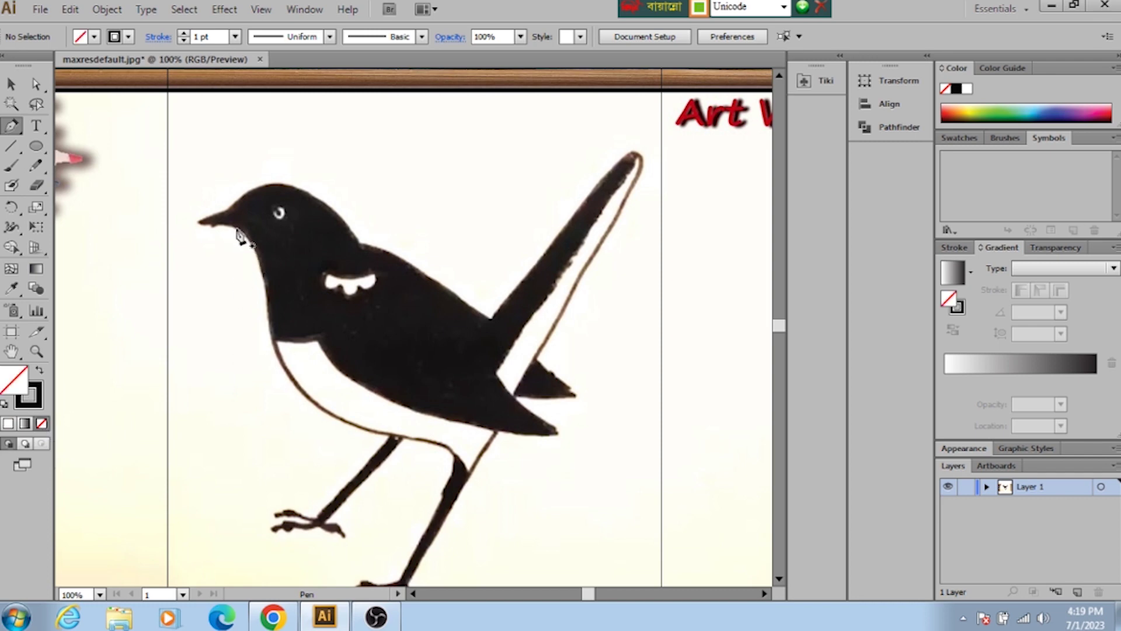
pyautogui.scroll(2, 261, 261)
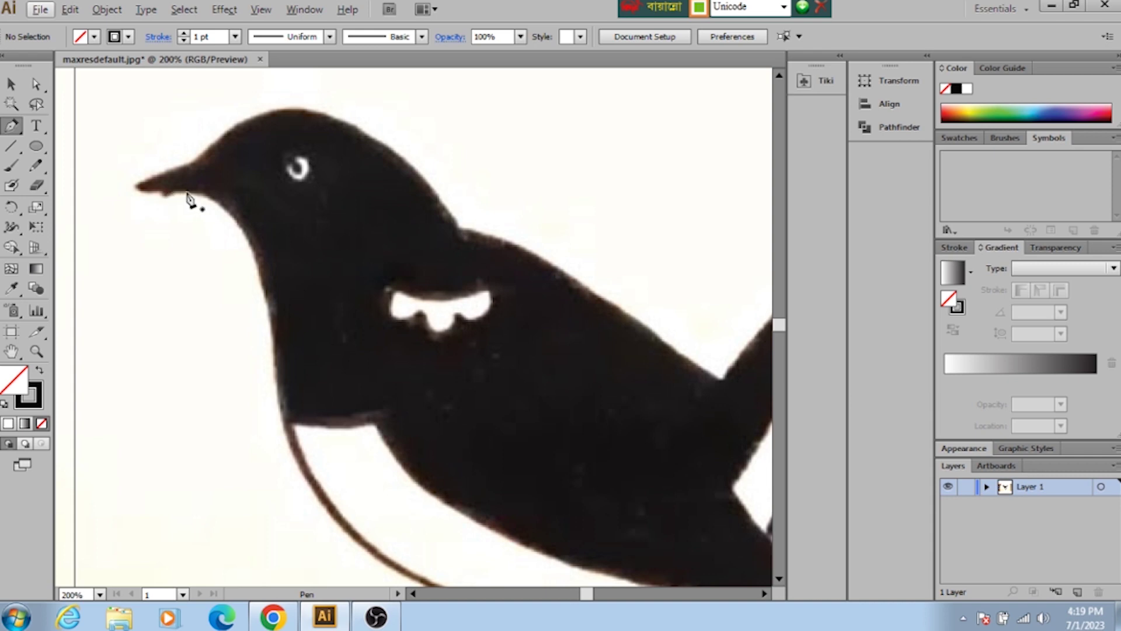
# Step: Trace the beak from its tip and curve the path over the top of the head
pyautogui.click(135, 187)
pyautogui.click(194, 167)
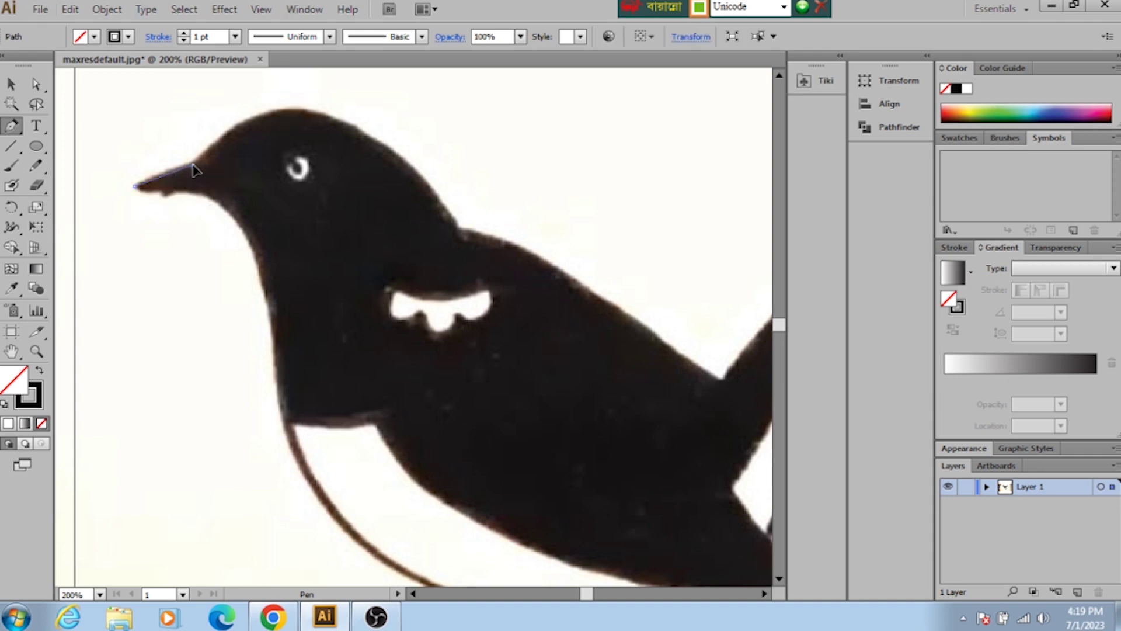
pyautogui.moveTo(212, 170); pyautogui.dragTo(213, 170)
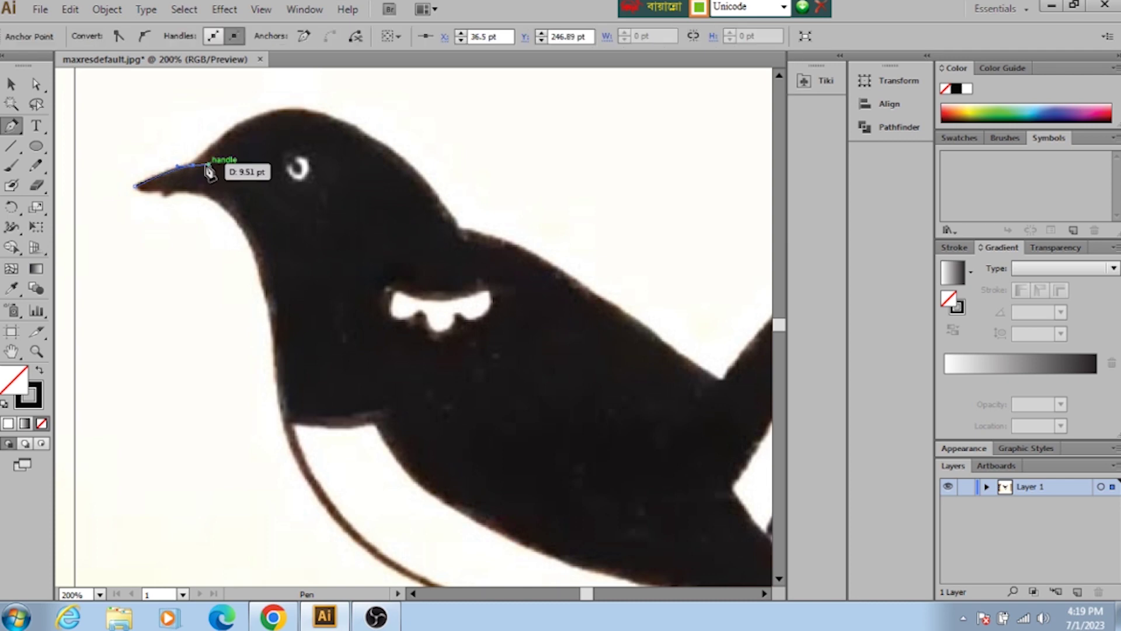
pyautogui.scroll(1, 321, 166)
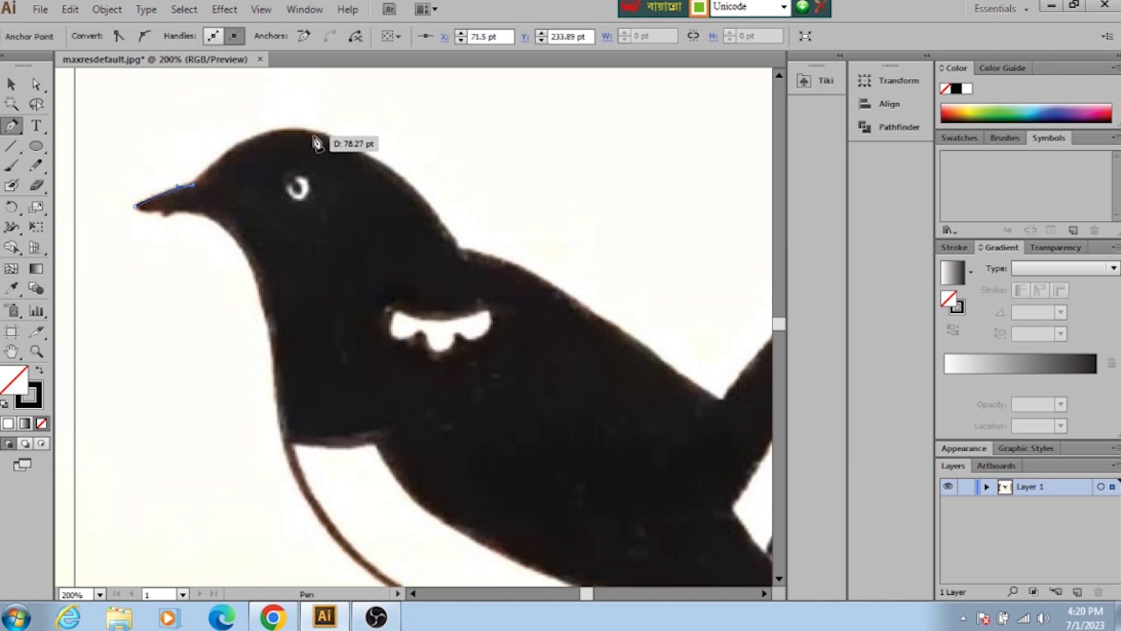
pyautogui.moveTo(316, 133); pyautogui.dragTo(395, 155)
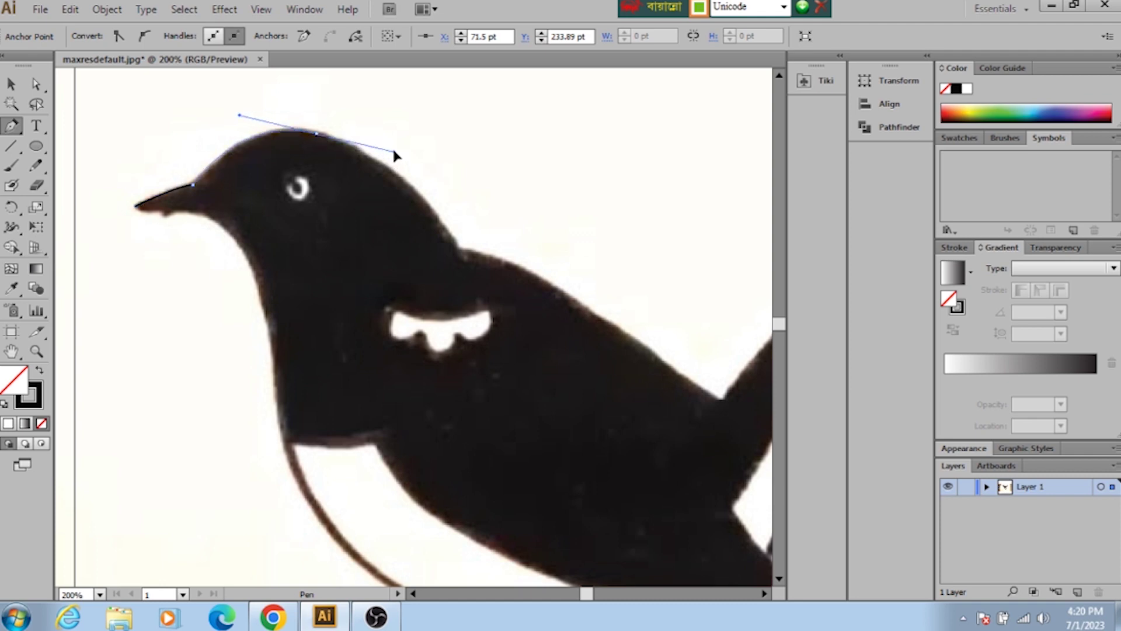
pyautogui.press('ctrl')
pyautogui.hotkey('ctrl', 'z')
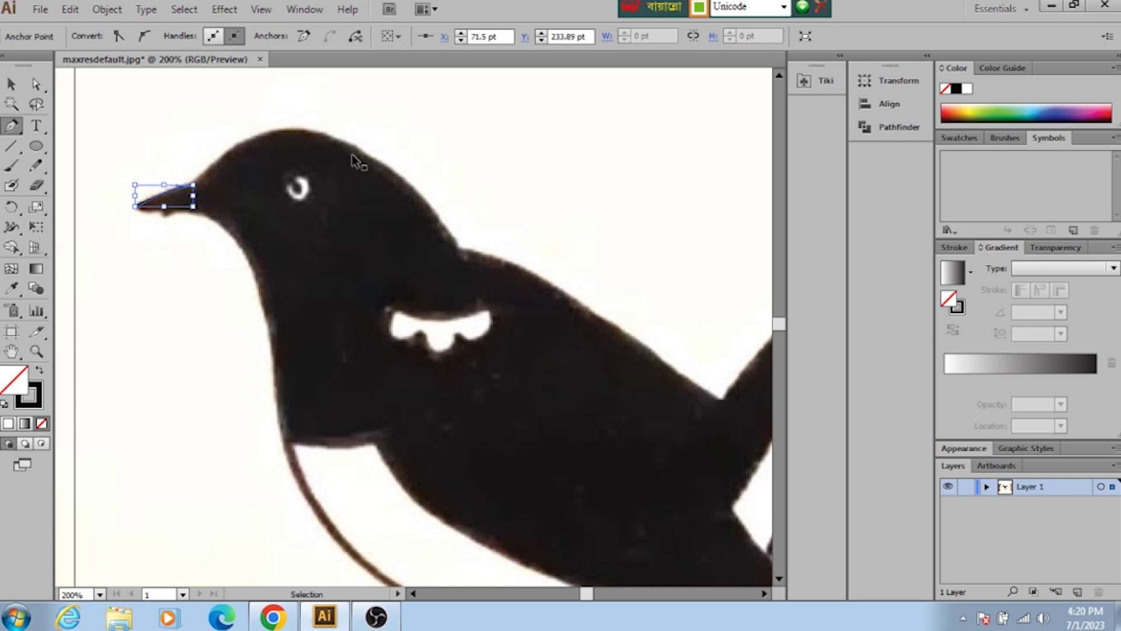
pyautogui.moveTo(290, 127); pyautogui.dragTo(340, 134)
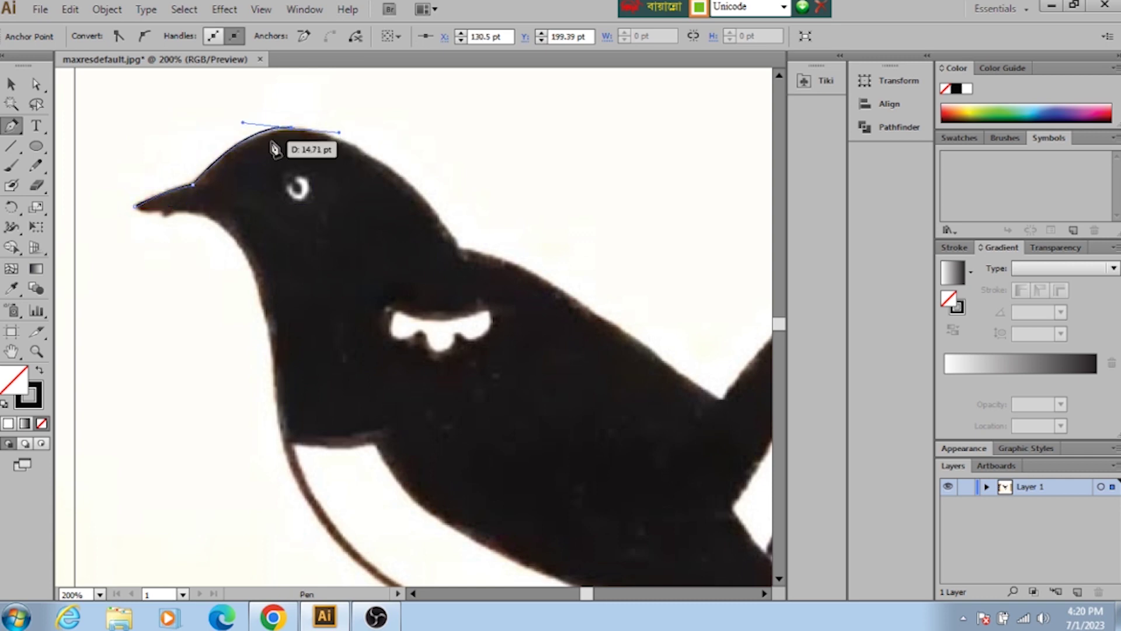
pyautogui.click(292, 128)
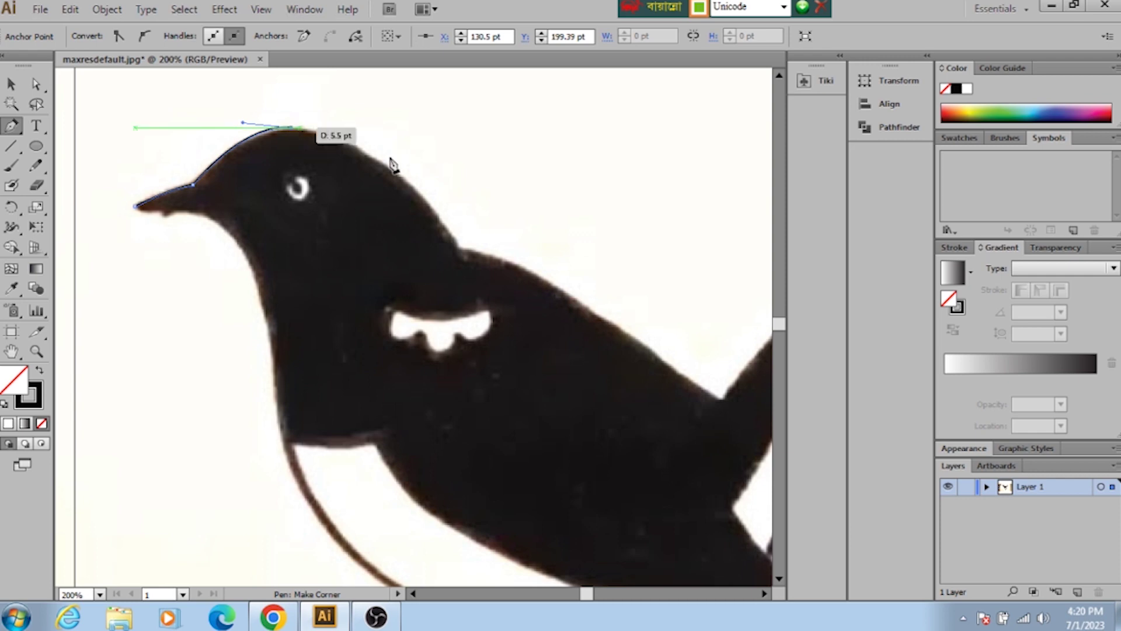
# Step: Continue the path down the back of the head and along the bird's back
pyautogui.click(381, 160)
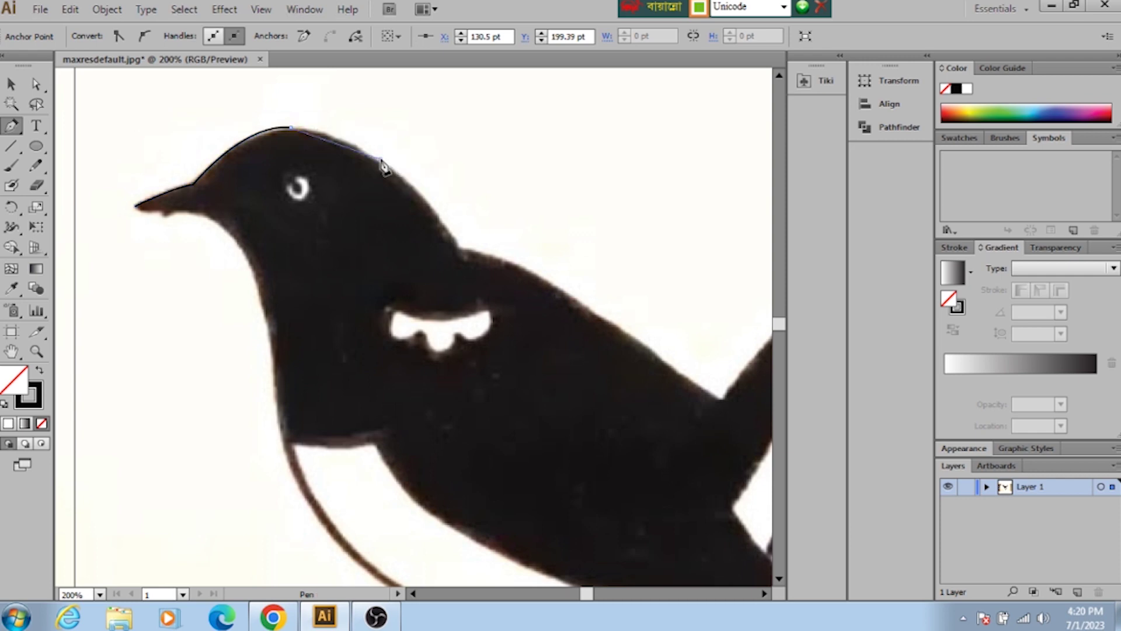
pyautogui.moveTo(406, 171); pyautogui.dragTo(429, 198)
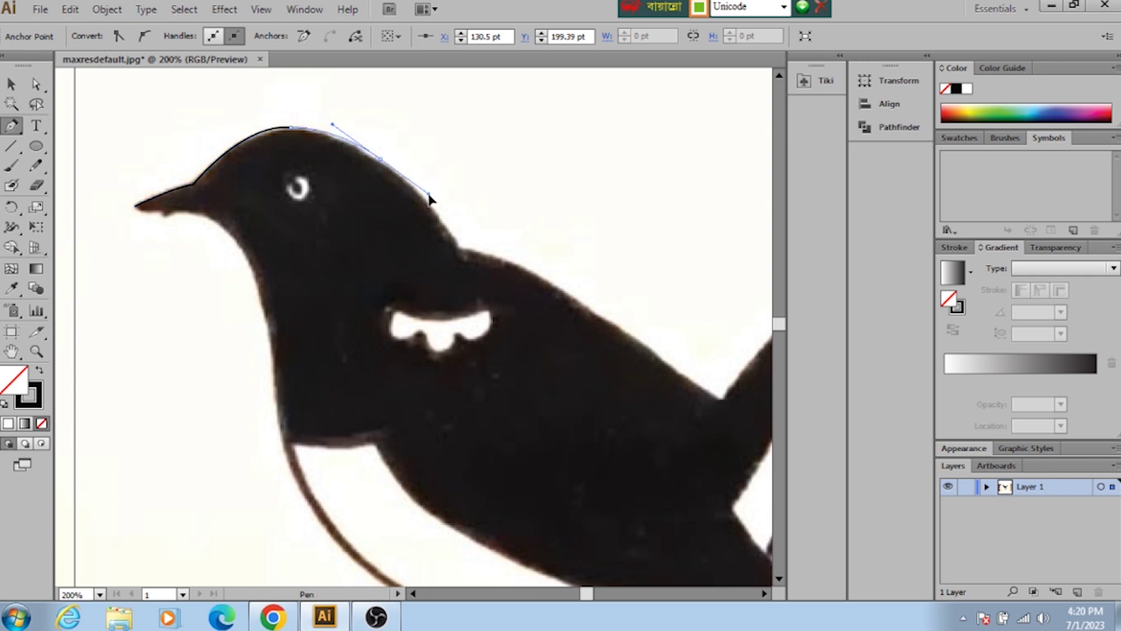
pyautogui.click(461, 245)
pyautogui.scroll(-2, 554, 286)
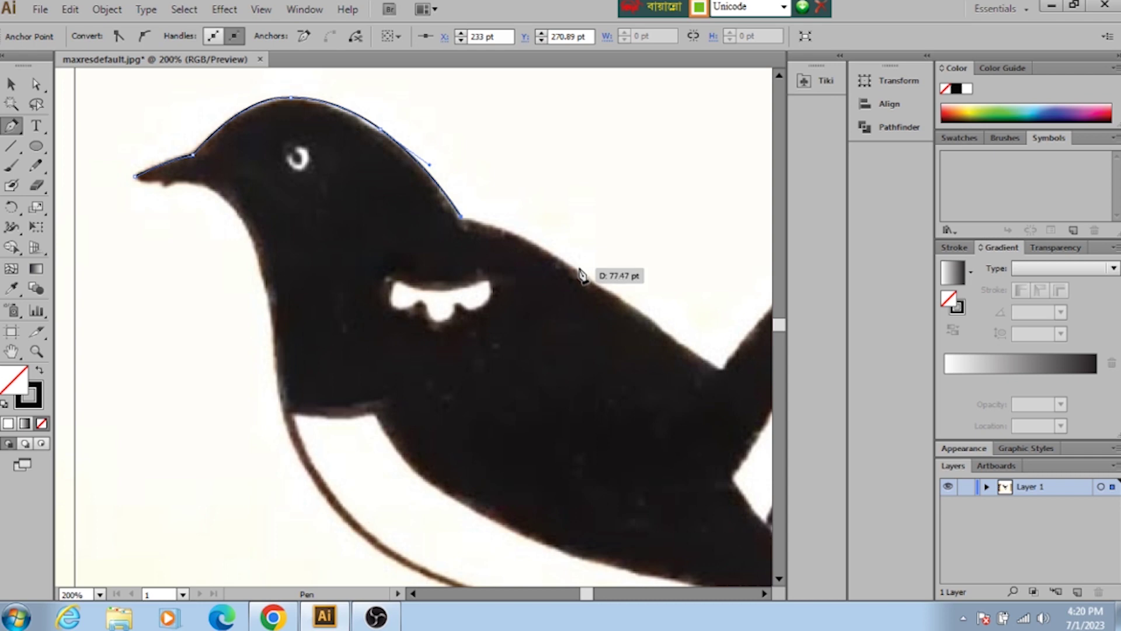
pyautogui.click(578, 271)
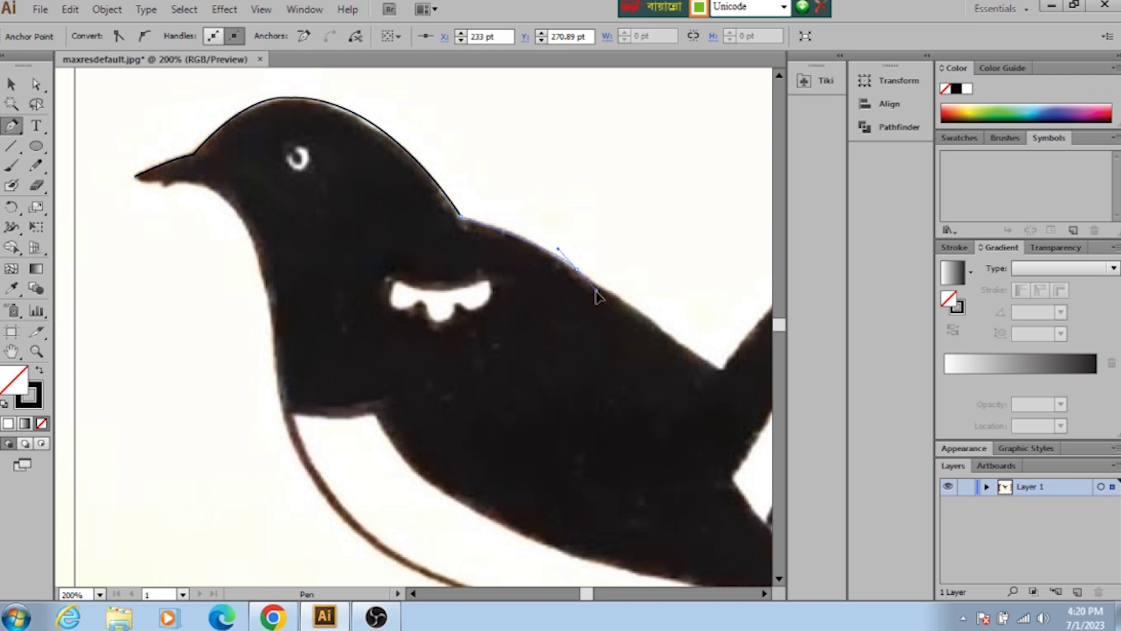
pyautogui.moveTo(595, 290); pyautogui.dragTo(624, 314)
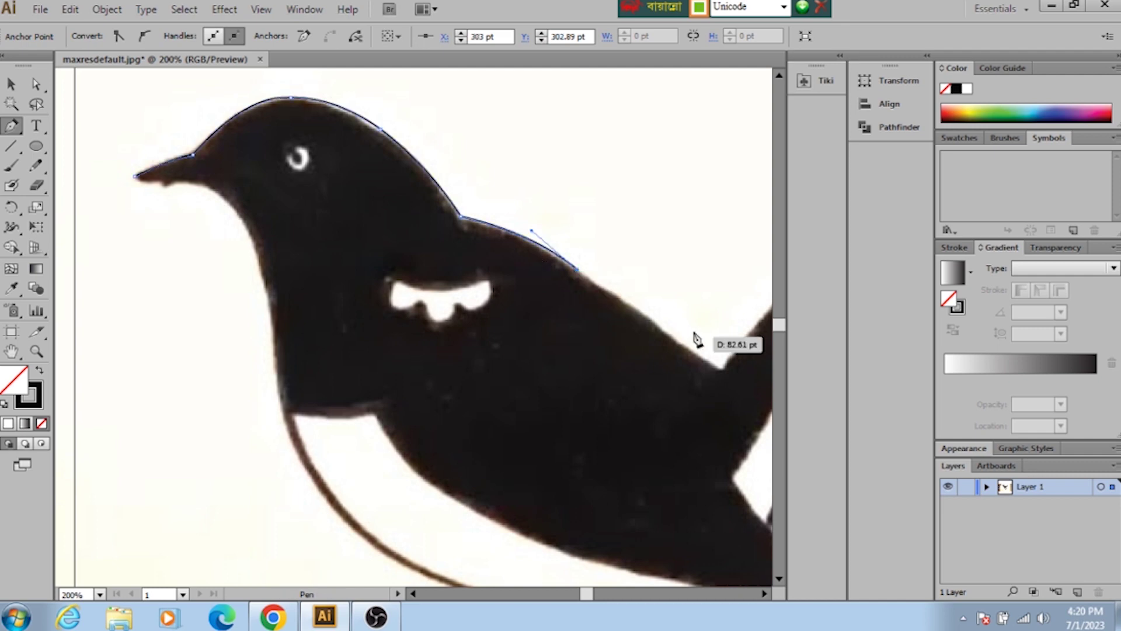
pyautogui.click(723, 368)
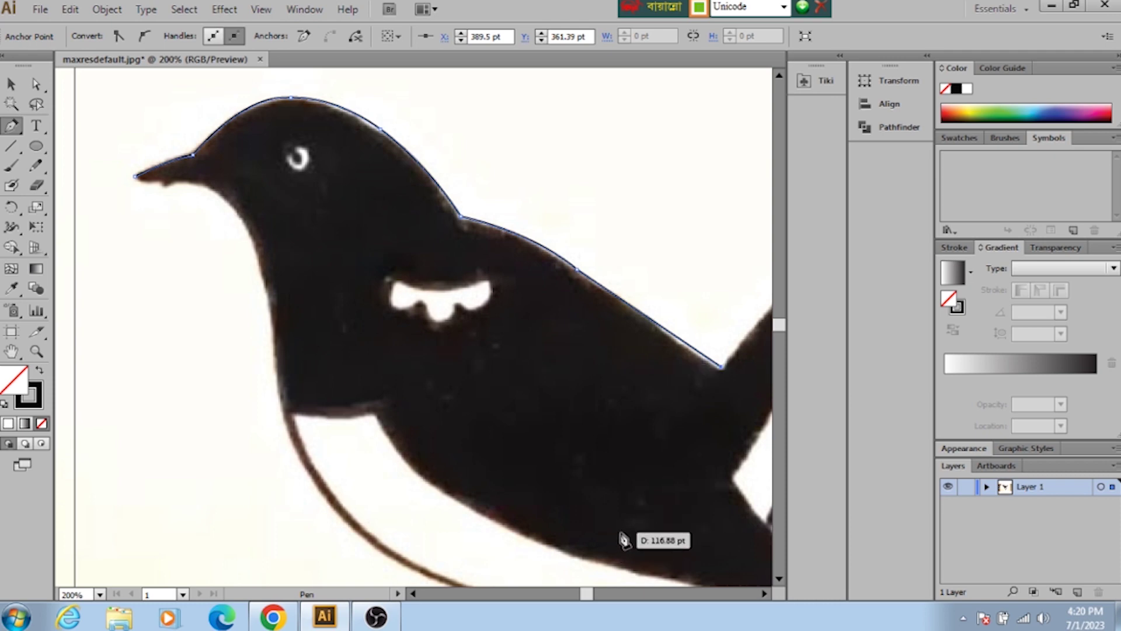
pyautogui.click(766, 594)
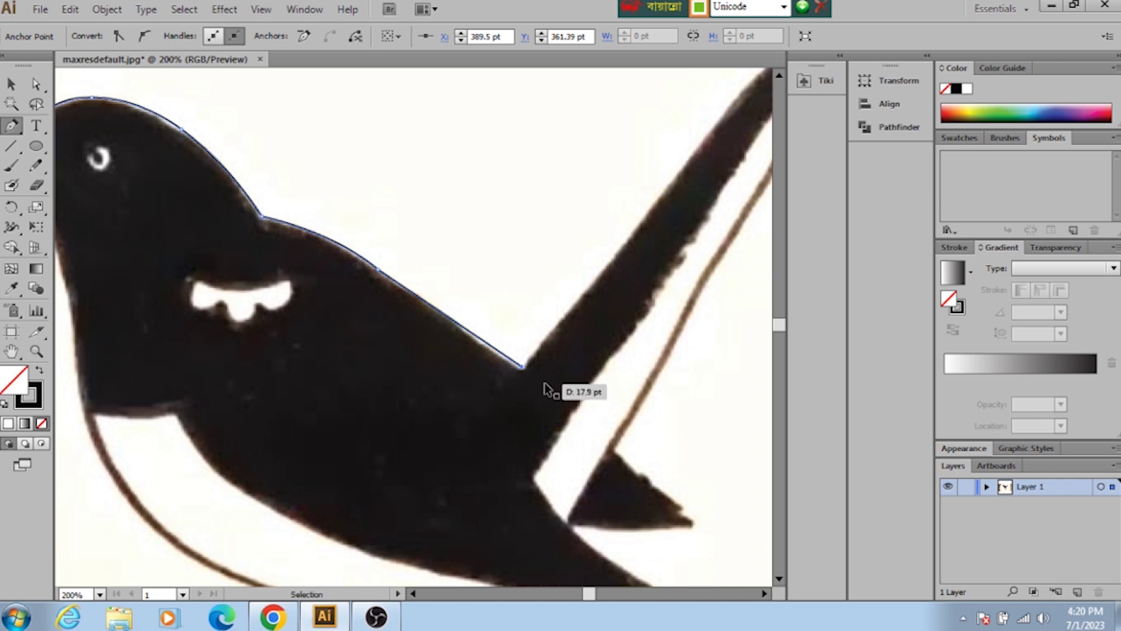
# Step: Undo the accidental resize, then add anchors along the lower back to the tail base
pyautogui.press('ctrl')
pyautogui.moveTo(523, 366); pyautogui.dragTo(524, 372)
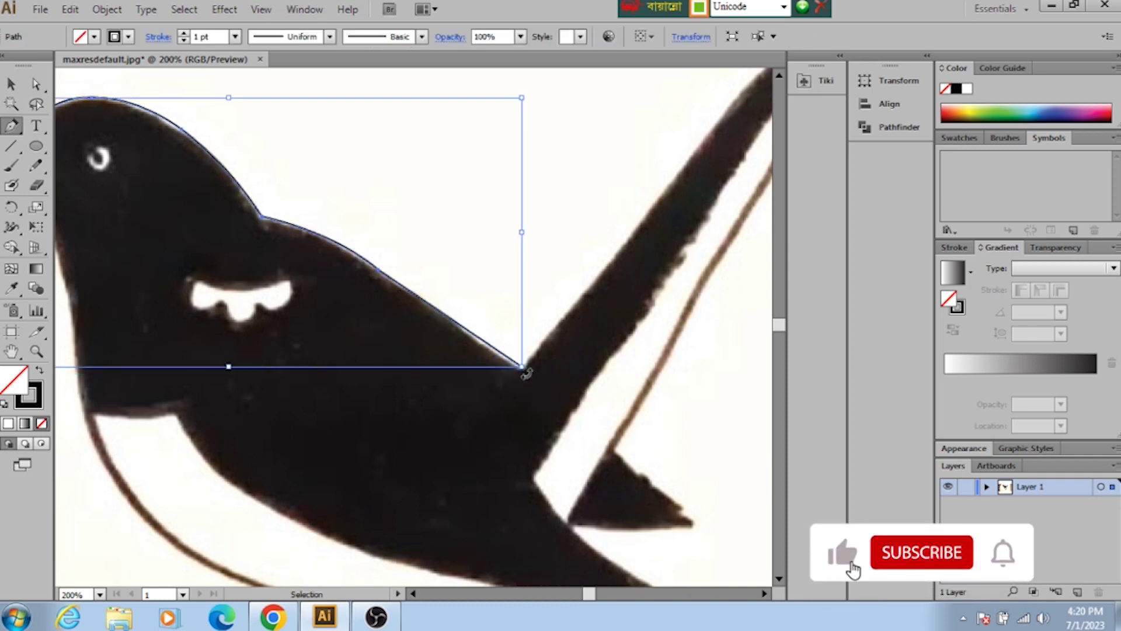
pyautogui.hotkey('ctrl', 'z')
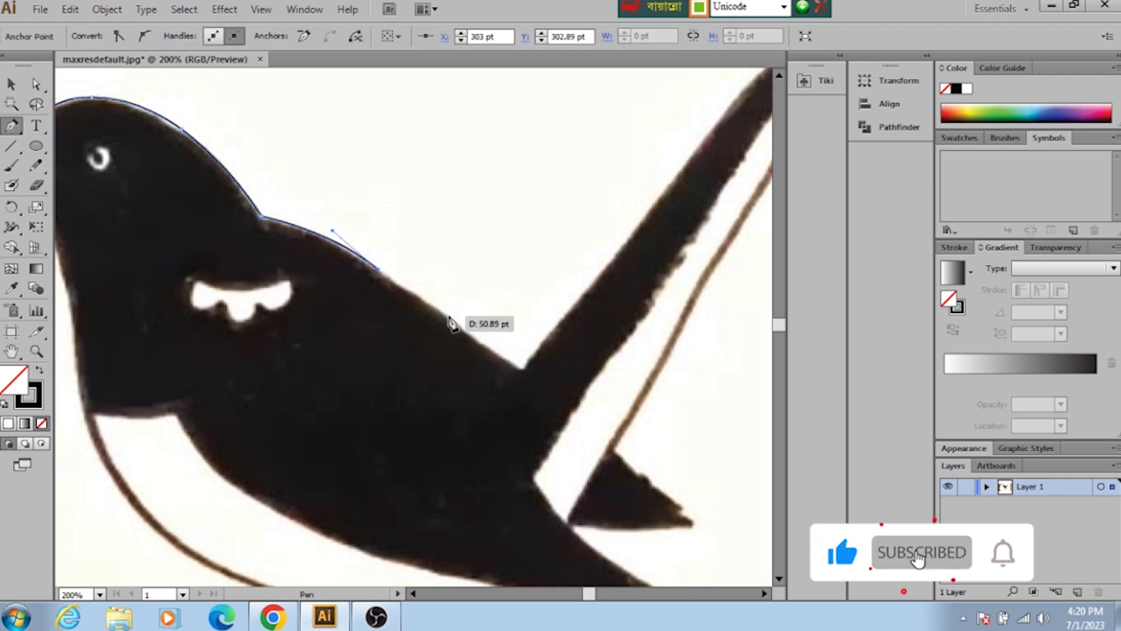
pyautogui.click(419, 296)
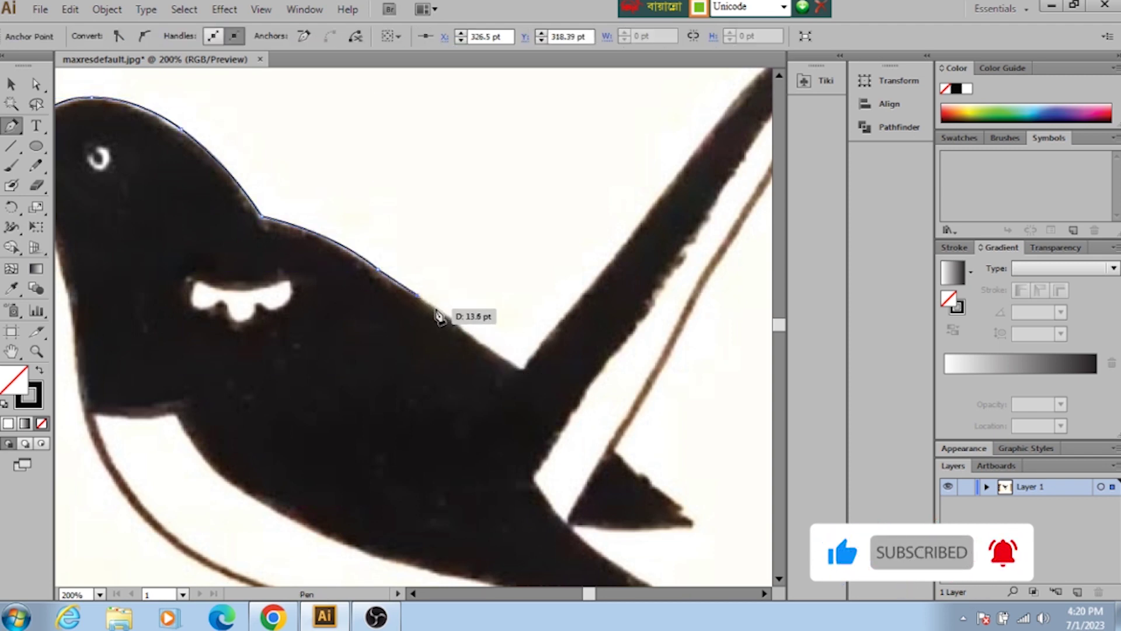
pyautogui.click(467, 334)
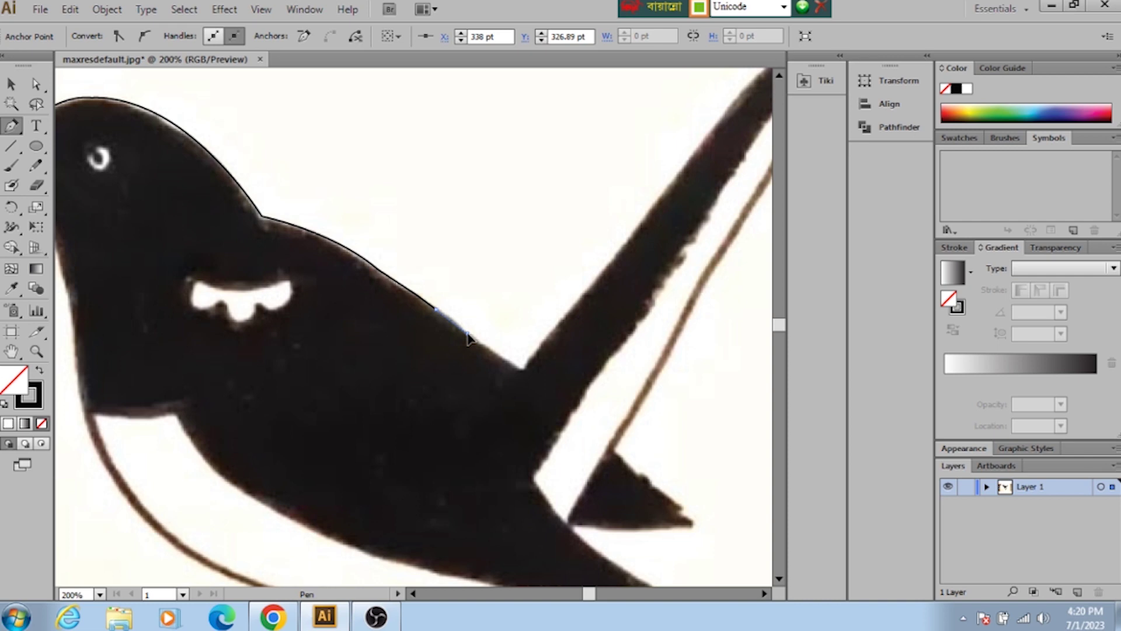
pyautogui.click(495, 354)
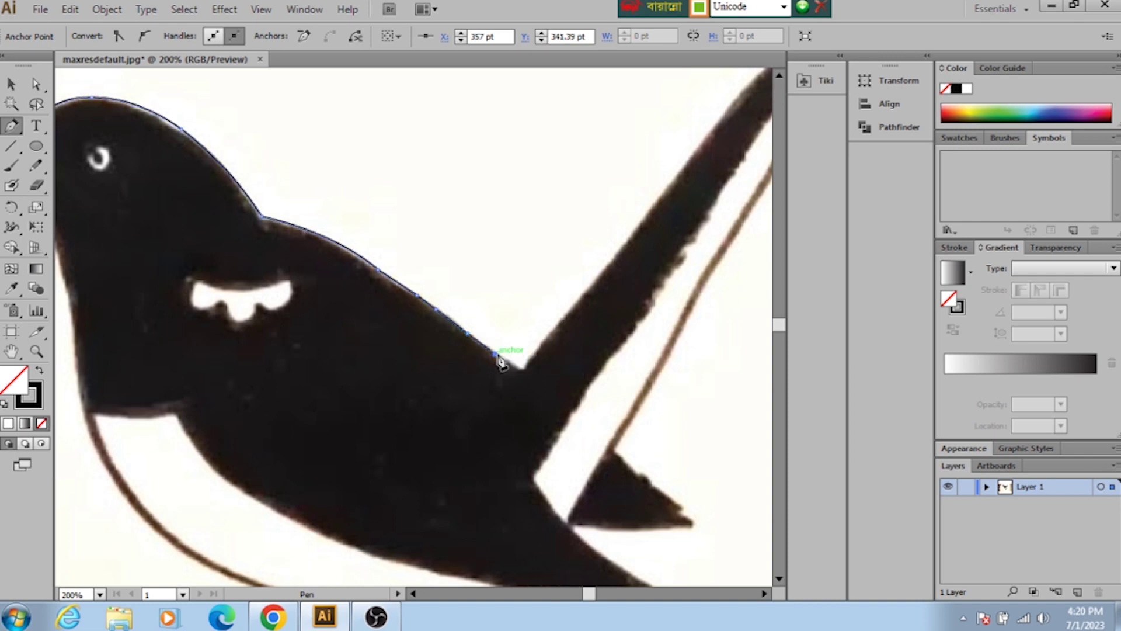
pyautogui.click(523, 368)
pyautogui.scroll(1, 557, 375)
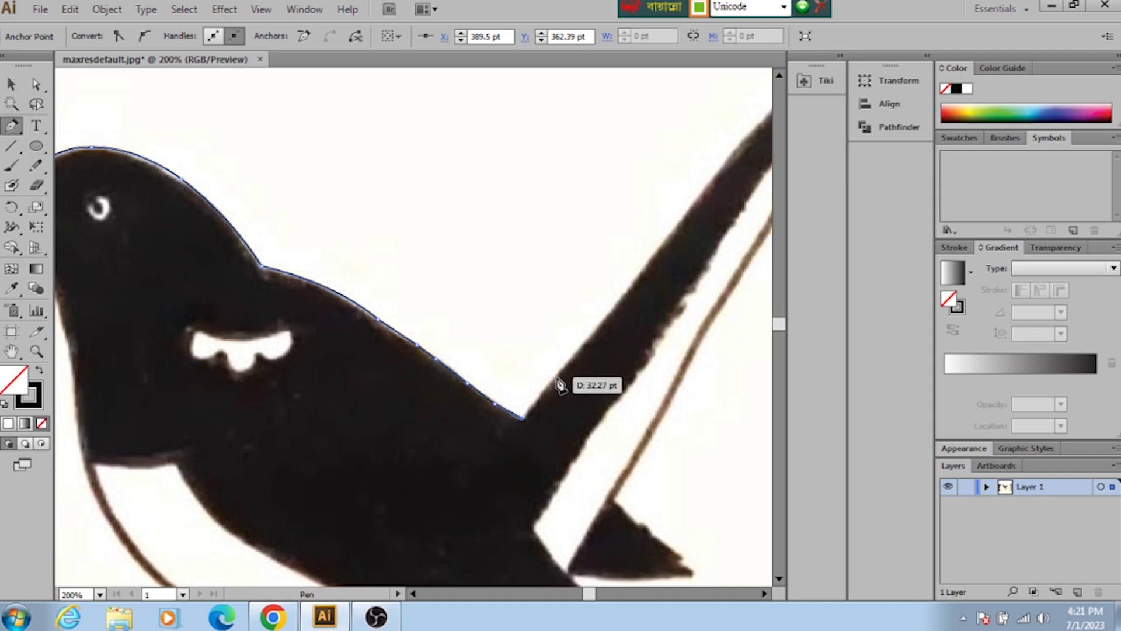
# Step: Add curved anchors up the upper edge of the tail
pyautogui.moveTo(553, 377); pyautogui.dragTo(579, 347)
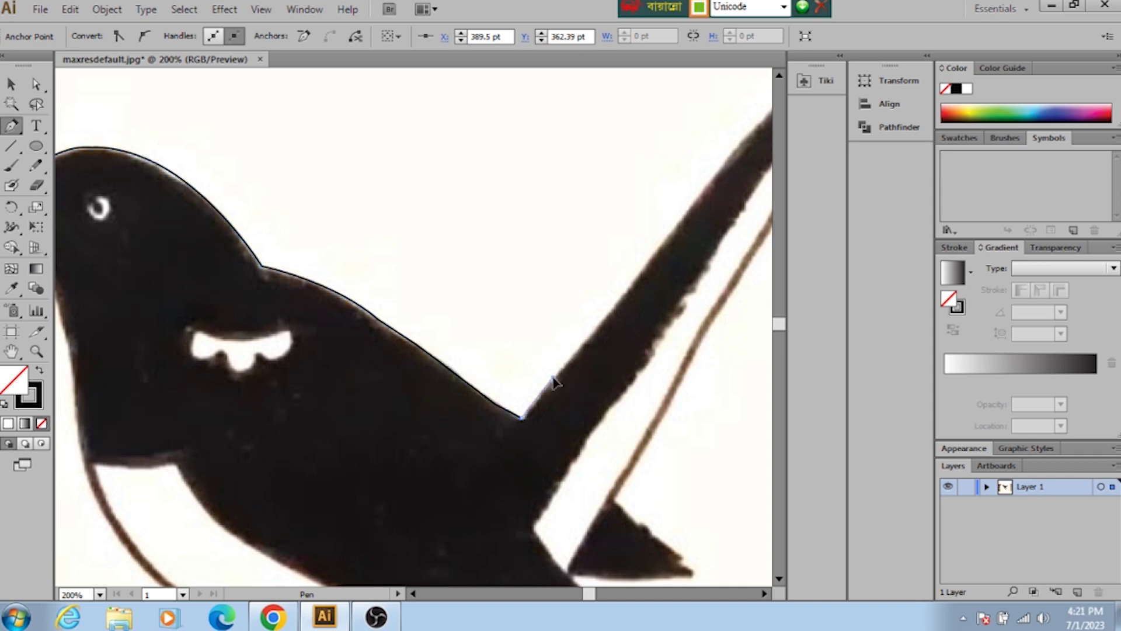
pyautogui.click(621, 297)
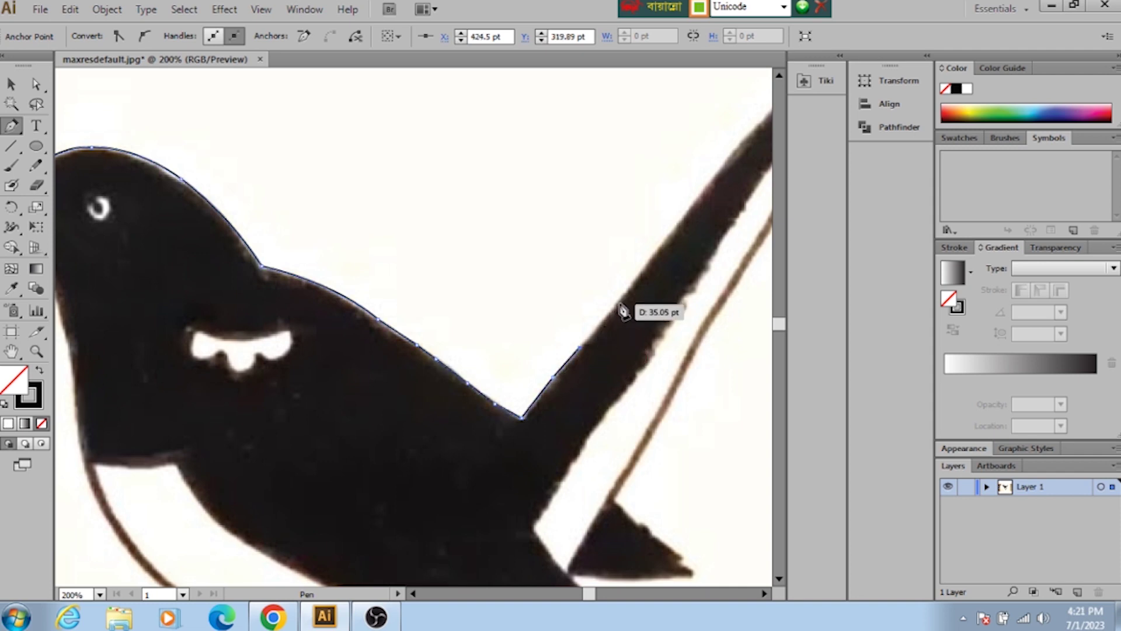
pyautogui.scroll(2, 626, 306)
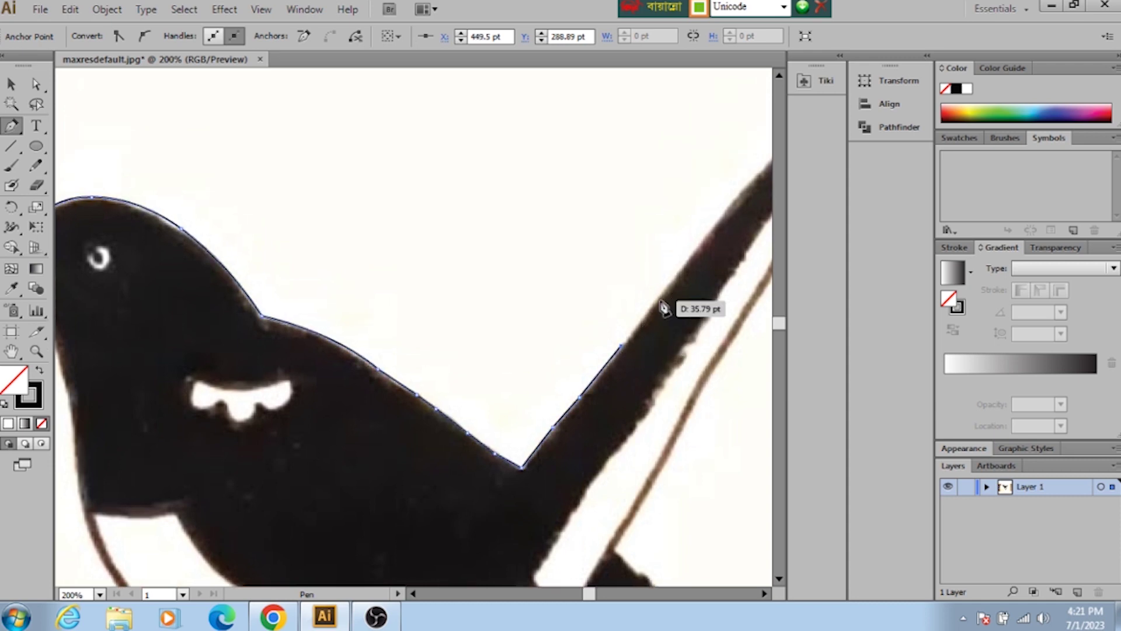
pyautogui.moveTo(637, 324); pyautogui.dragTo(665, 288)
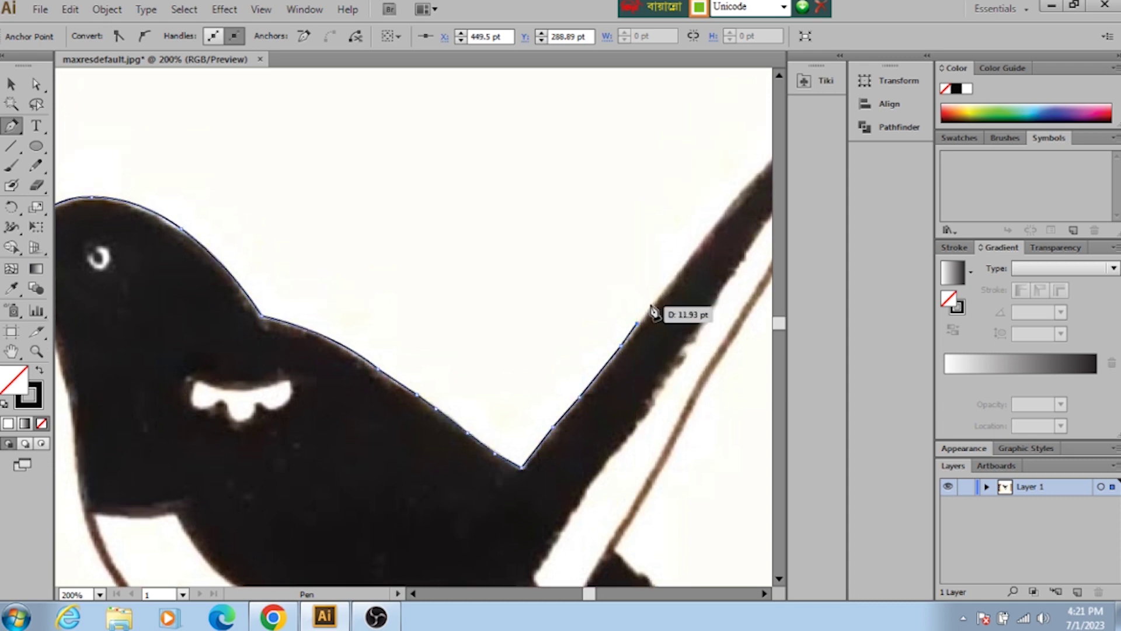
pyautogui.click(692, 250)
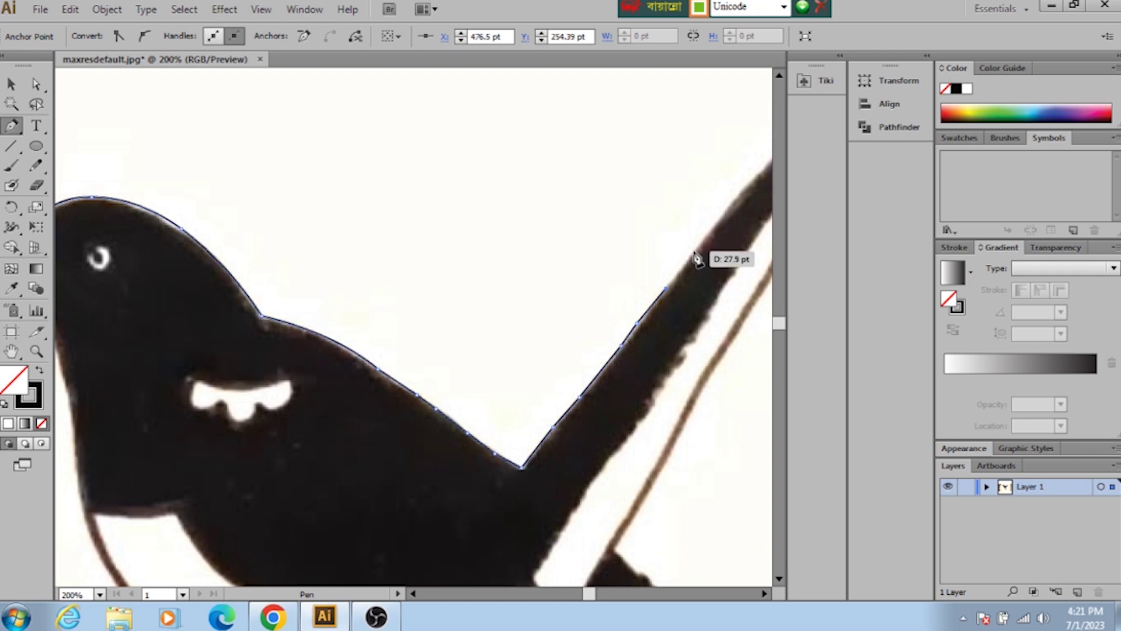
pyautogui.scroll(2, 726, 268)
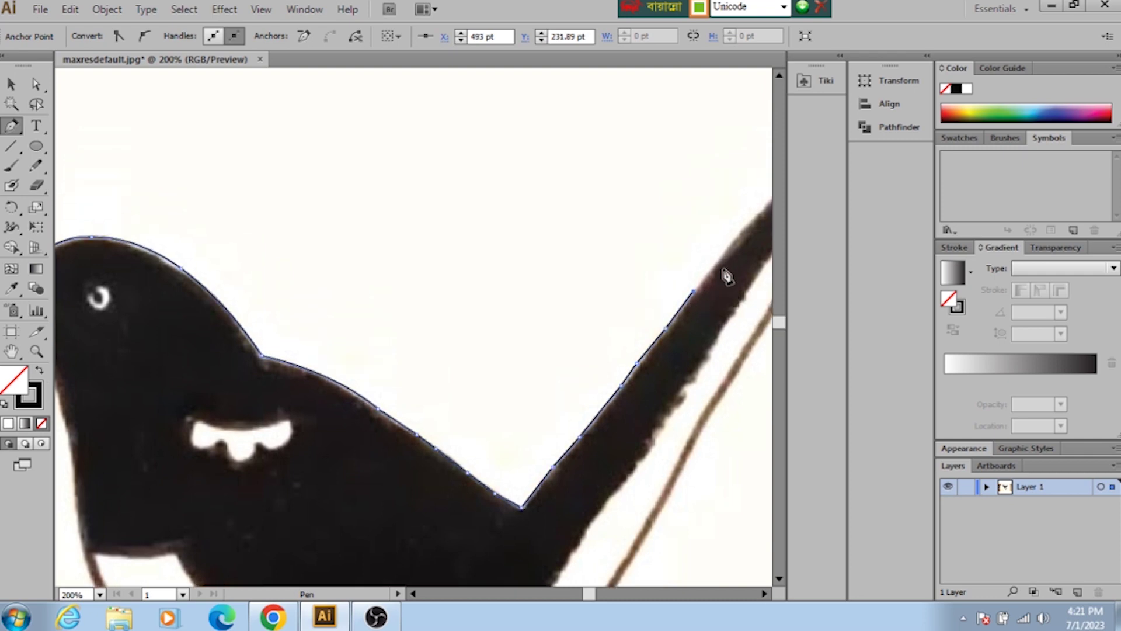
# Step: Extend the outline up to the tail tip and make the tip anchor a corner
pyautogui.click(764, 594)
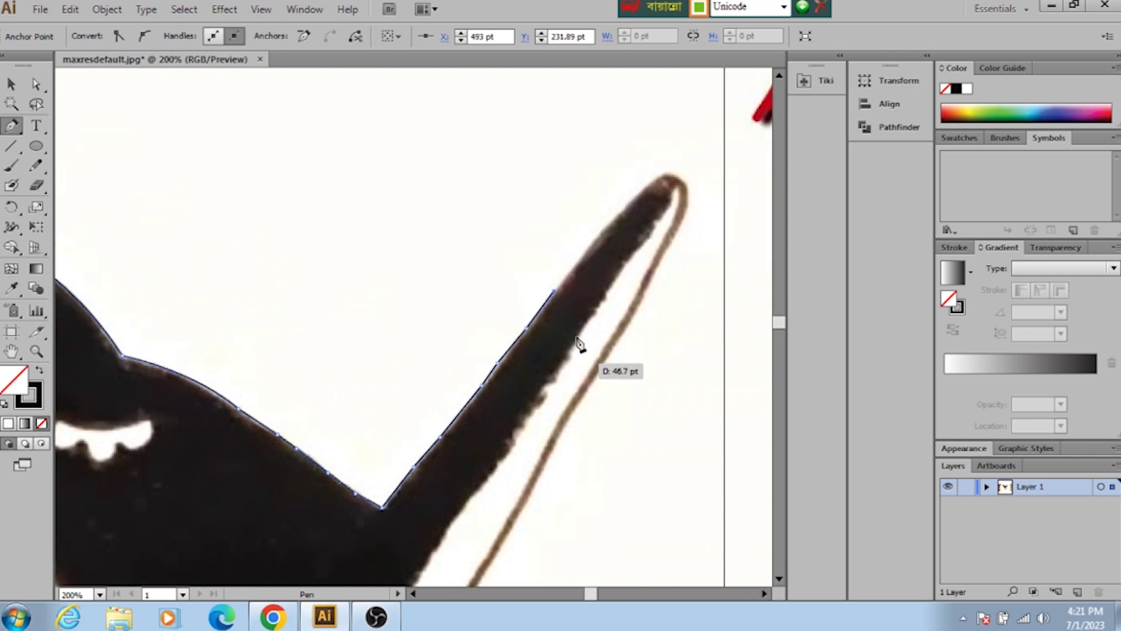
pyautogui.moveTo(607, 223); pyautogui.dragTo(617, 222)
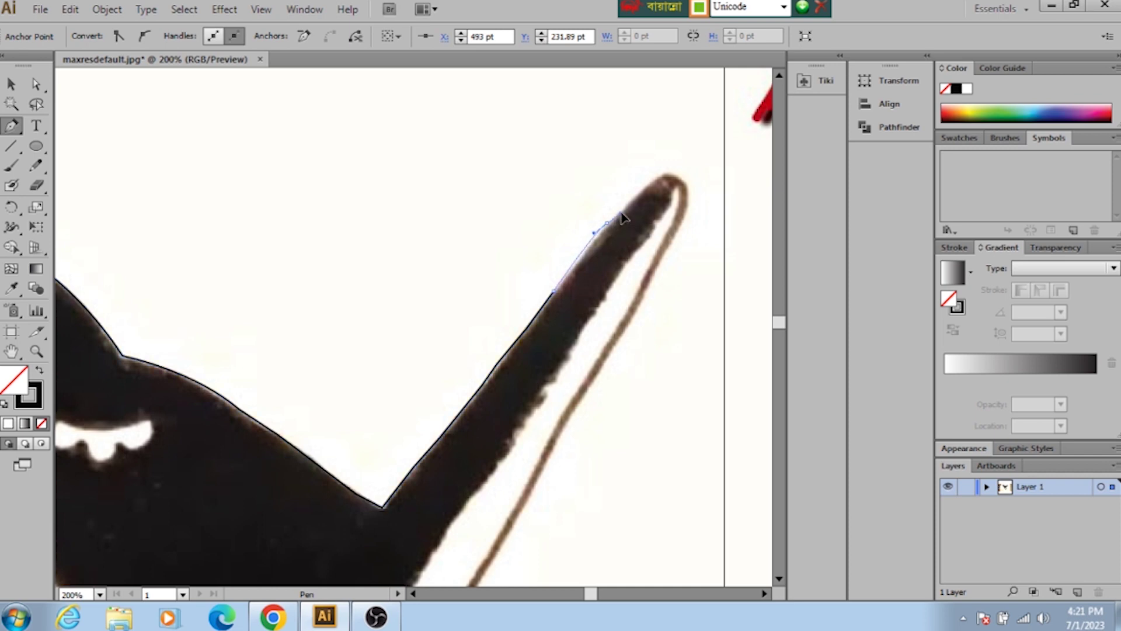
pyautogui.click(625, 208)
pyautogui.click(650, 183)
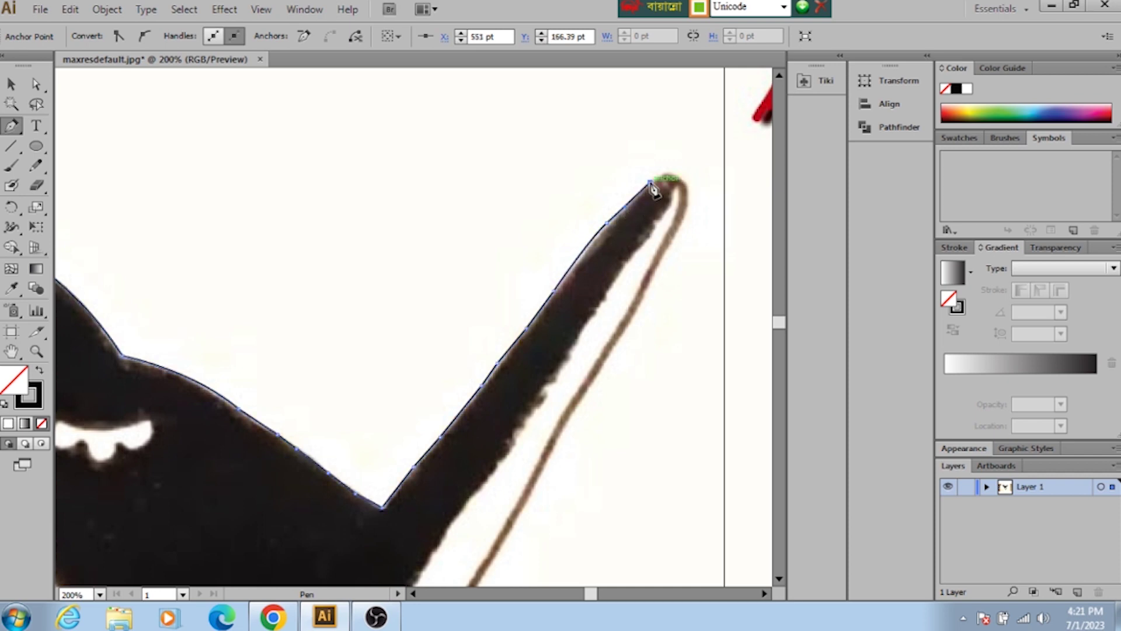
pyautogui.keyDown('ctrl'); pyautogui.click(688, 210); pyautogui.keyUp('ctrl')
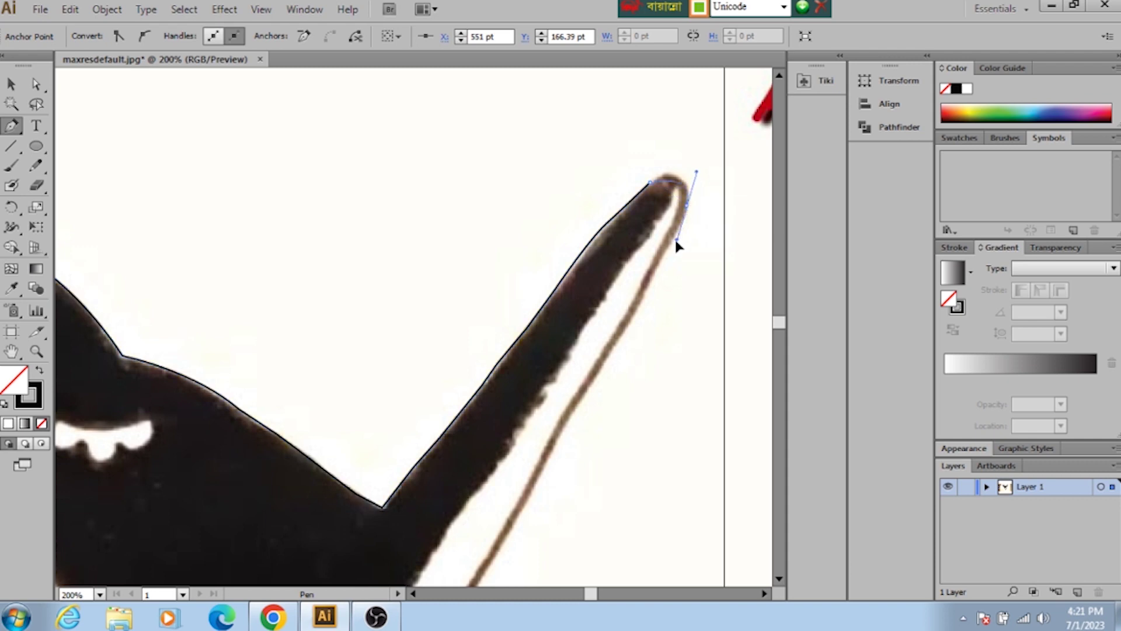
pyautogui.keyDown('ctrl'); pyautogui.click(681, 253); pyautogui.keyUp('ctrl')
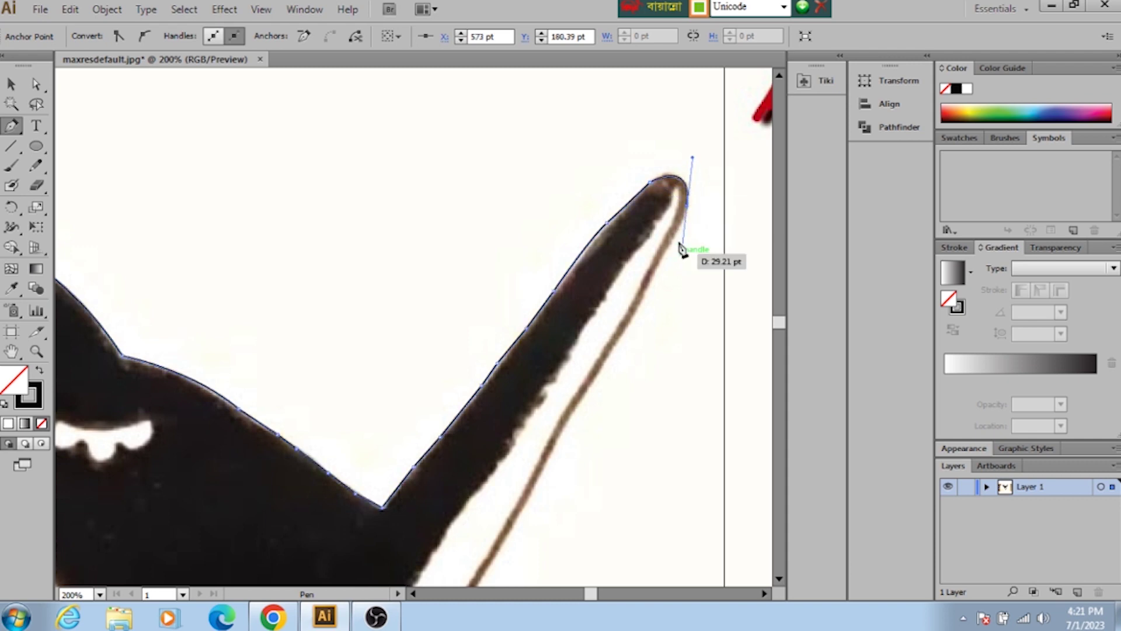
pyautogui.click(687, 204)
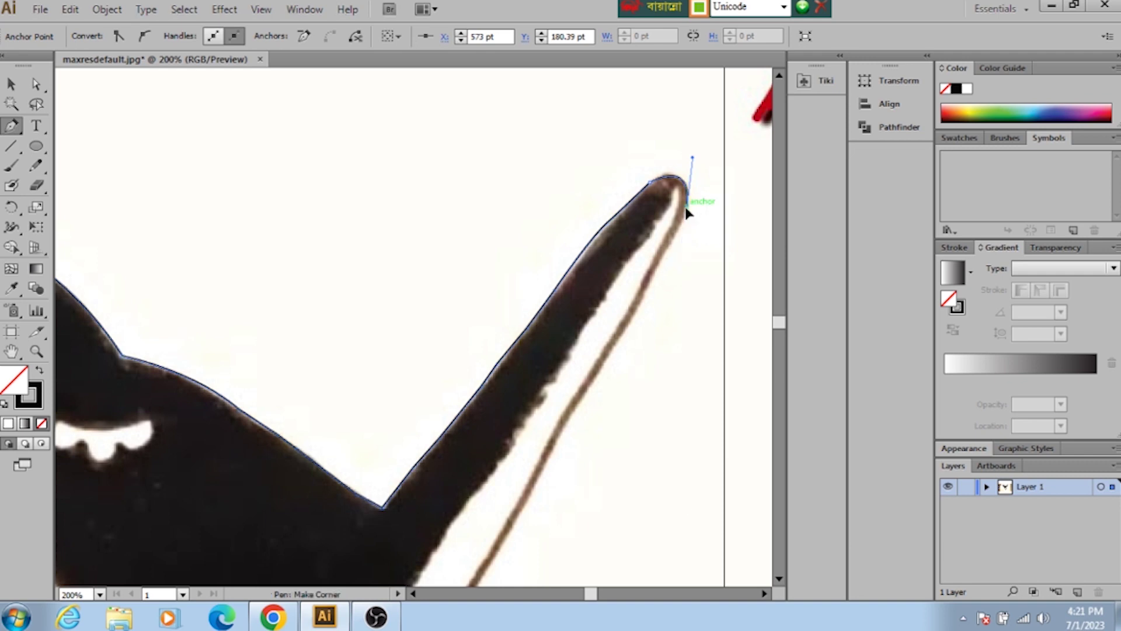
pyautogui.keyDown('ctrl'); pyautogui.click(675, 246); pyautogui.keyUp('ctrl')
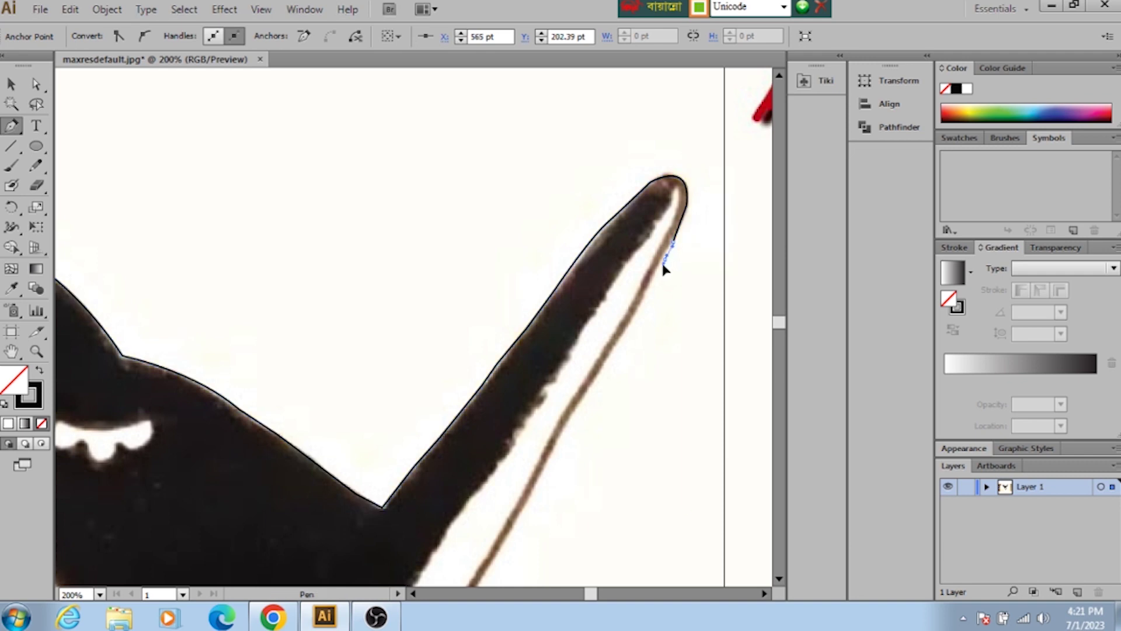
pyautogui.moveTo(663, 266); pyautogui.dragTo(638, 318)
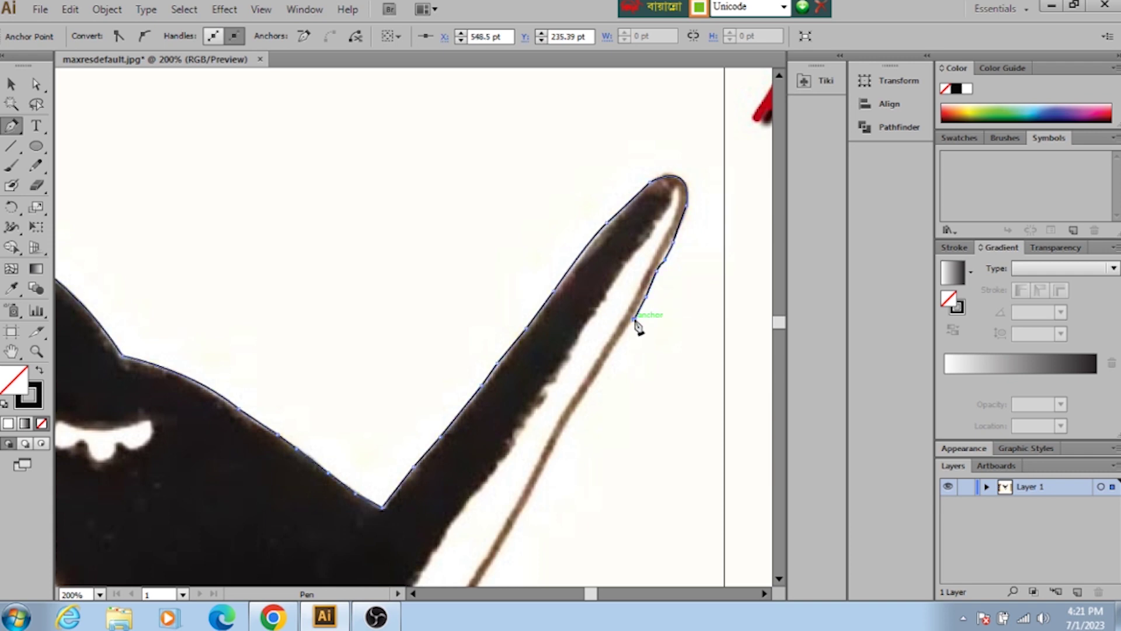
# Step: Trace down the tail's inner edge to the notch above the lower tail point
pyautogui.scroll(-1, 638, 318)
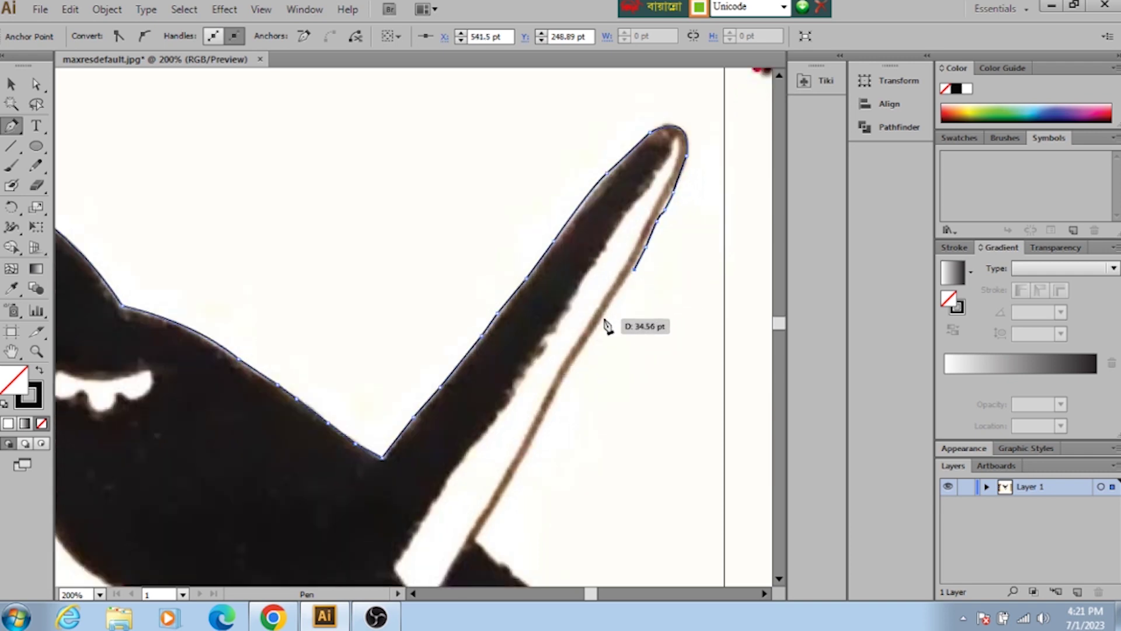
pyautogui.moveTo(602, 318)
pyautogui.mouseDown()
pyautogui.moveTo(592, 358)
pyautogui.moveTo(562, 388)
pyautogui.mouseUp()
pyautogui.scroll(-1, 562, 390)
pyautogui.scroll(-1, 557, 393)
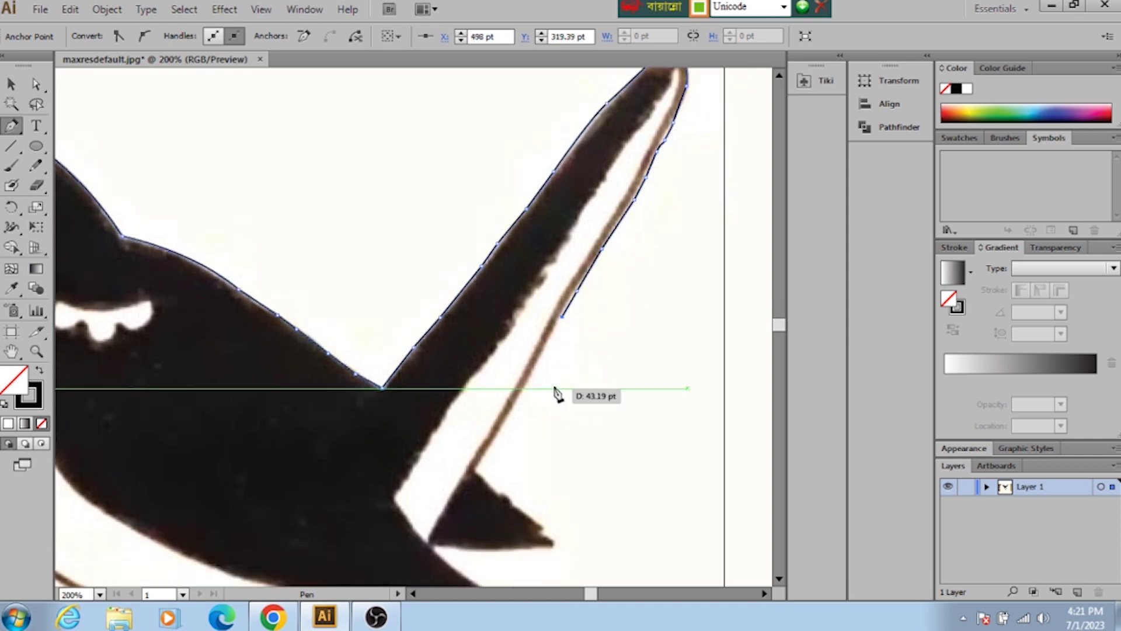
pyautogui.moveTo(528, 379); pyautogui.dragTo(511, 429)
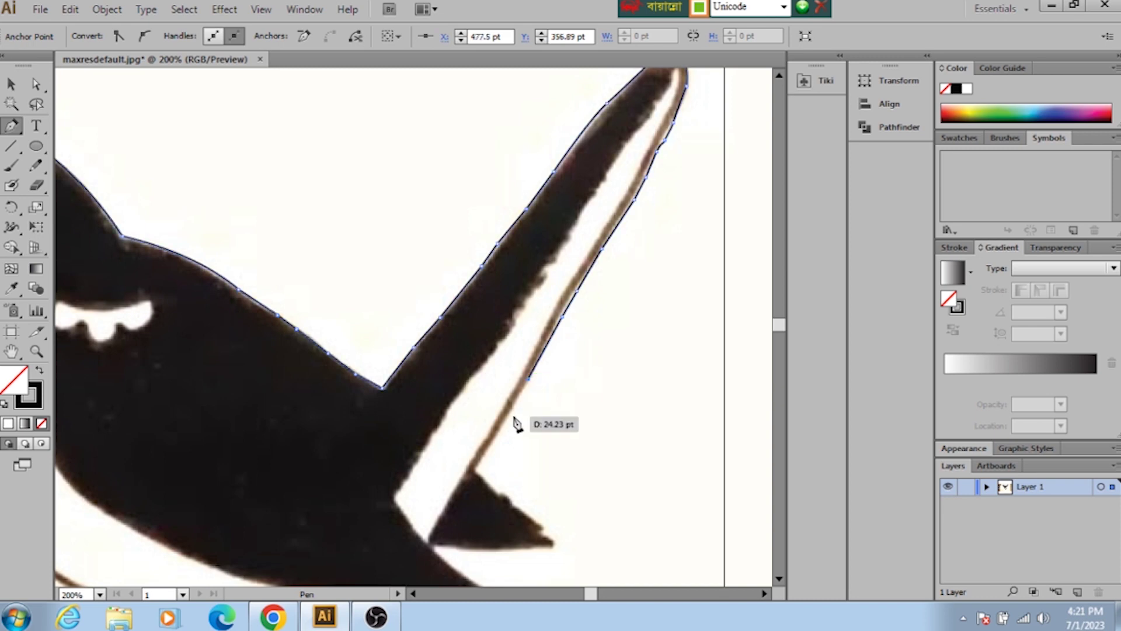
pyautogui.click(506, 420)
pyautogui.scroll(-1, 507, 424)
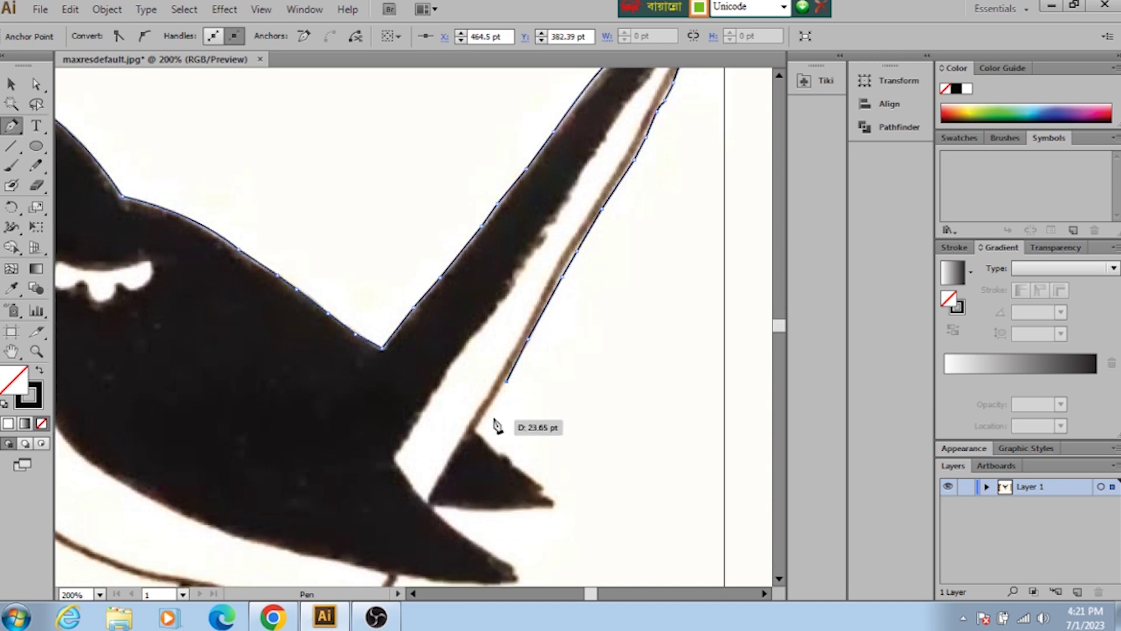
pyautogui.click(476, 429)
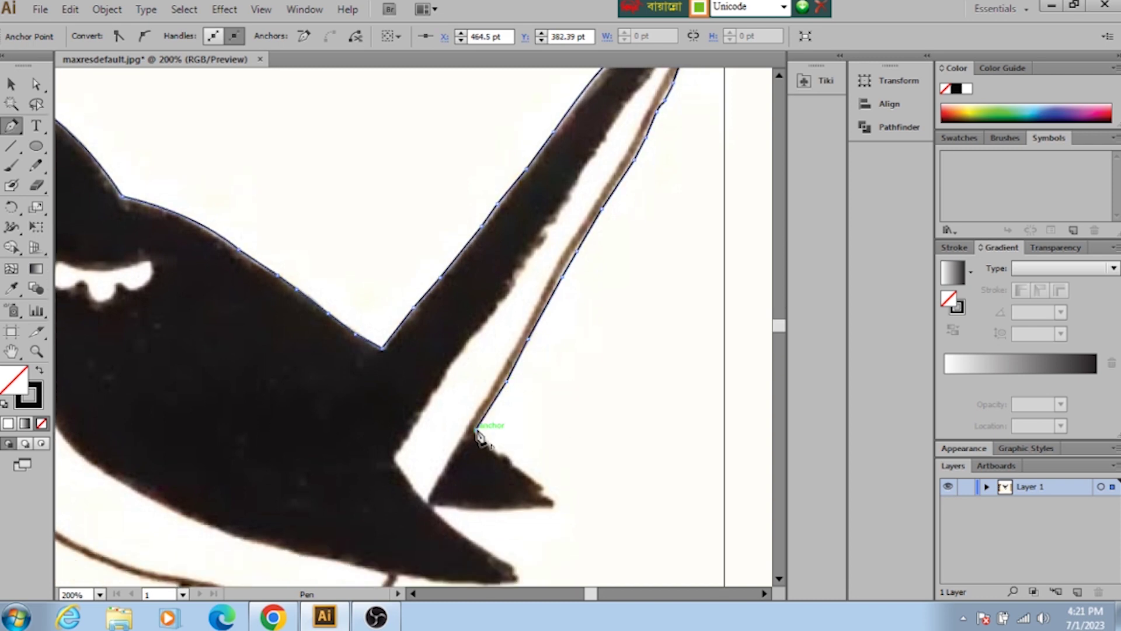
pyautogui.scroll(-1, 488, 426)
pyautogui.moveTo(495, 418)
pyautogui.mouseDown()
pyautogui.moveTo(499, 401)
pyautogui.moveTo(512, 405)
pyautogui.mouseUp()
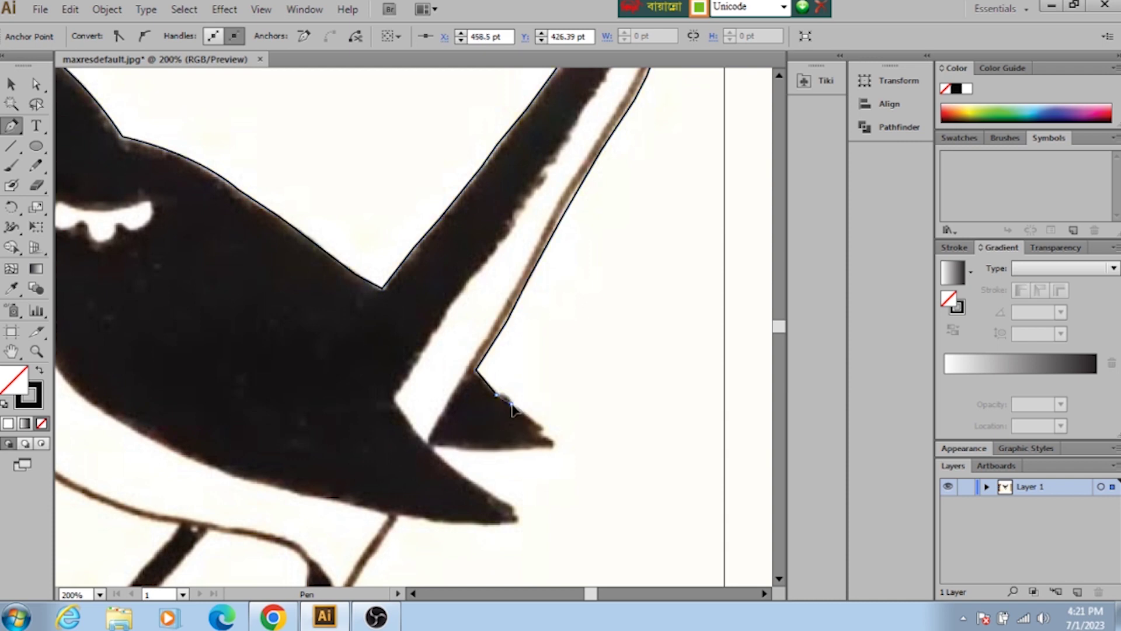
# Step: Trace around the lower tail point, redrawing the misplaced anchor at its tip
pyautogui.moveTo(517, 405)
pyautogui.mouseDown()
pyautogui.moveTo(559, 450)
pyautogui.moveTo(543, 449)
pyautogui.moveTo(558, 449)
pyautogui.mouseUp()
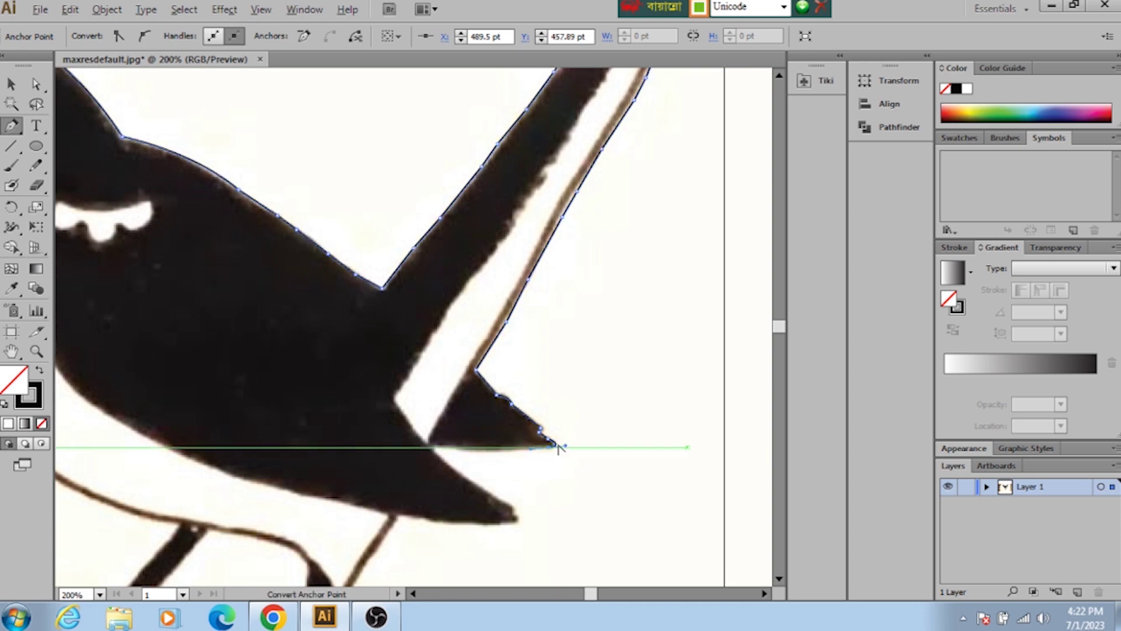
pyautogui.moveTo(550, 446)
pyautogui.mouseDown()
pyautogui.moveTo(498, 457)
pyautogui.moveTo(546, 459)
pyautogui.moveTo(469, 451)
pyautogui.mouseUp()
pyautogui.hotkey('ctrl', 'z')
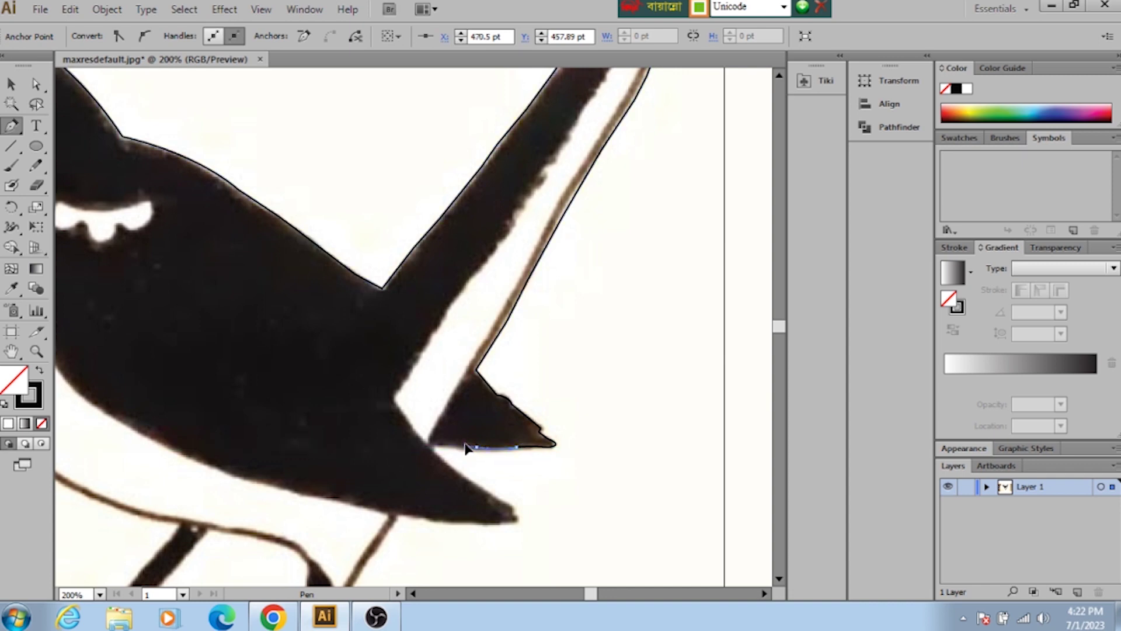
pyautogui.moveTo(467, 448)
pyautogui.mouseDown()
pyautogui.moveTo(497, 462)
pyautogui.moveTo(487, 453)
pyautogui.mouseUp()
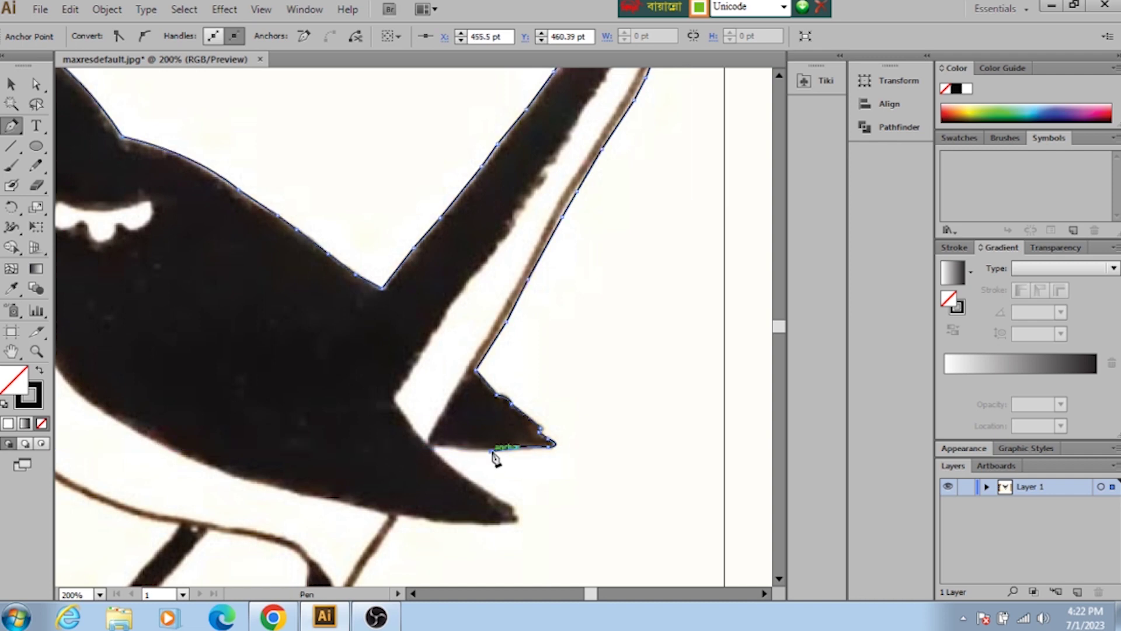
pyautogui.click(455, 453)
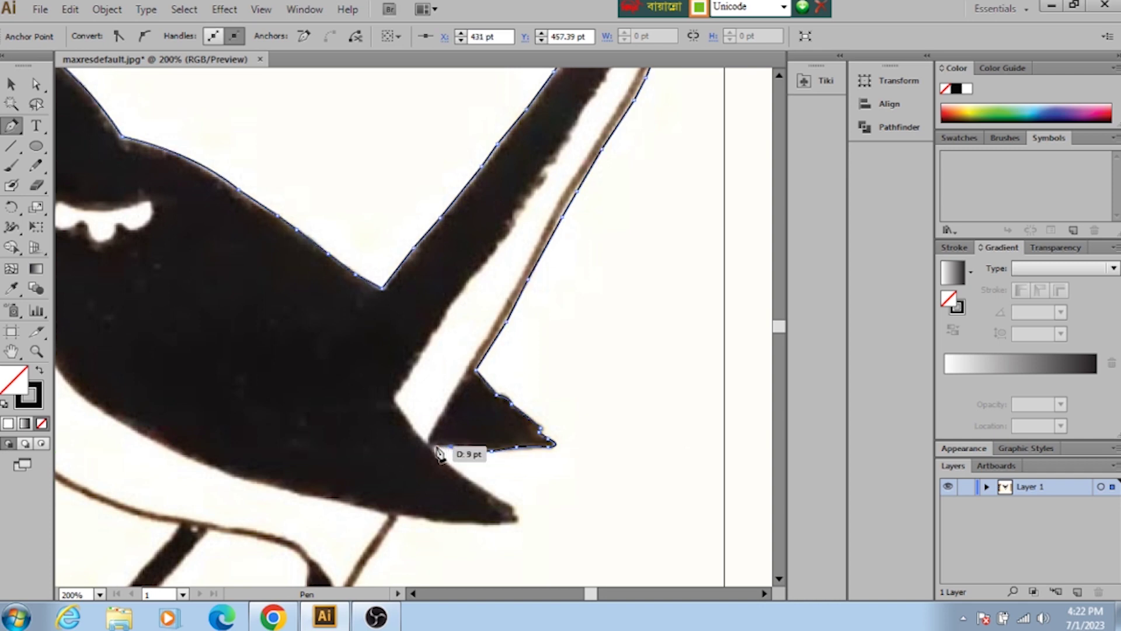
pyautogui.click(439, 449)
pyautogui.click(437, 450)
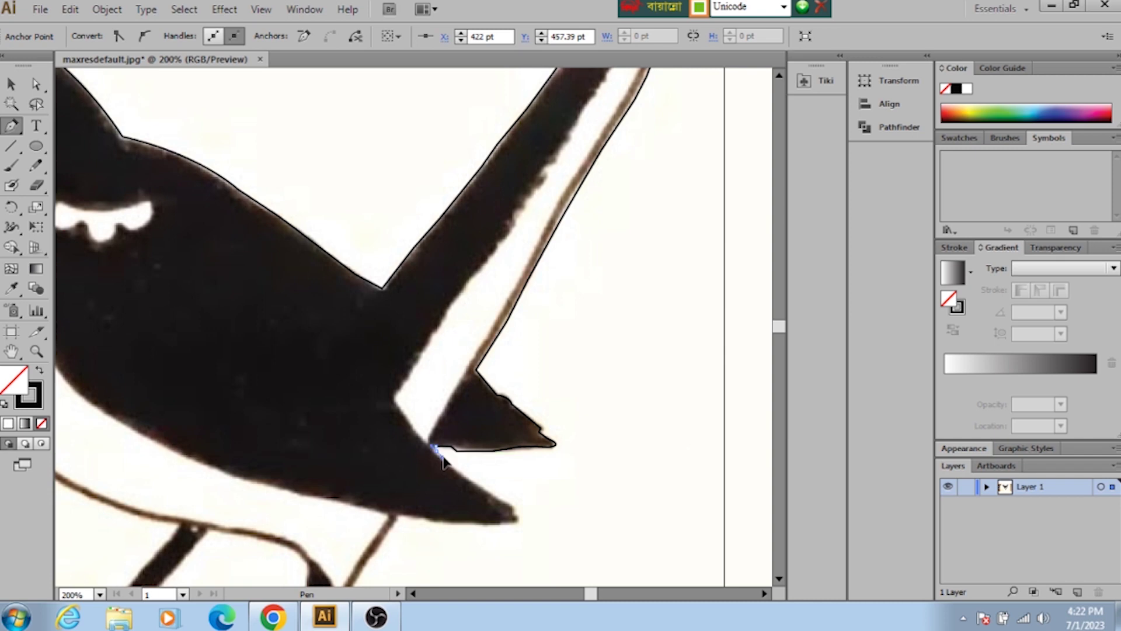
# Step: Continue below the notch to the main tail's lower tip and along its bottom edge
pyautogui.moveTo(439, 455); pyautogui.dragTo(463, 478)
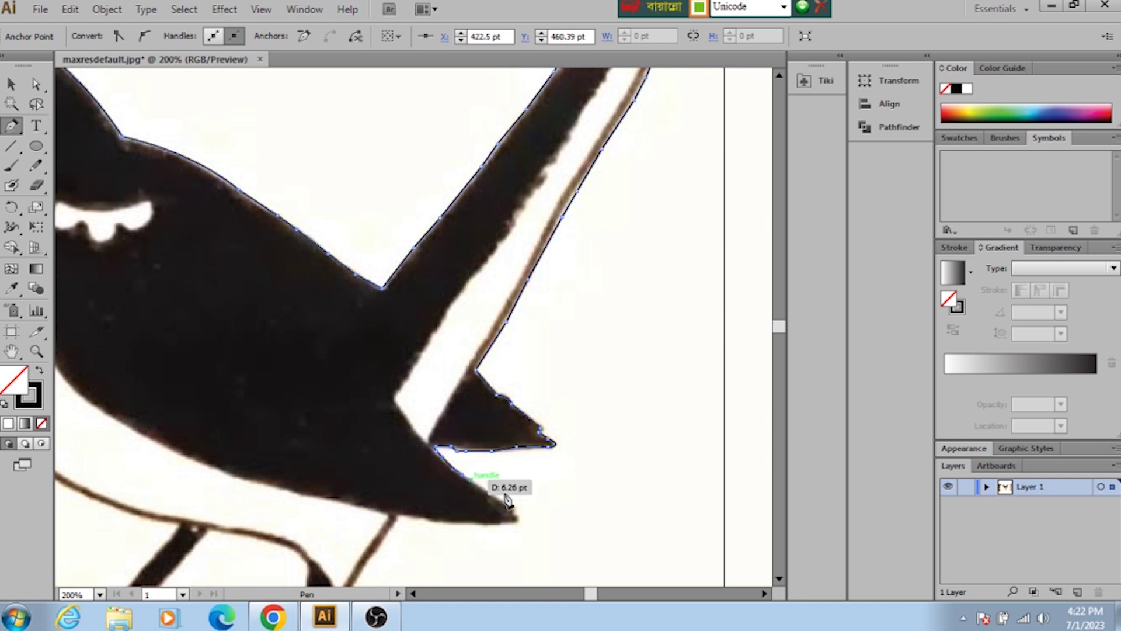
pyautogui.moveTo(513, 508); pyautogui.dragTo(524, 519)
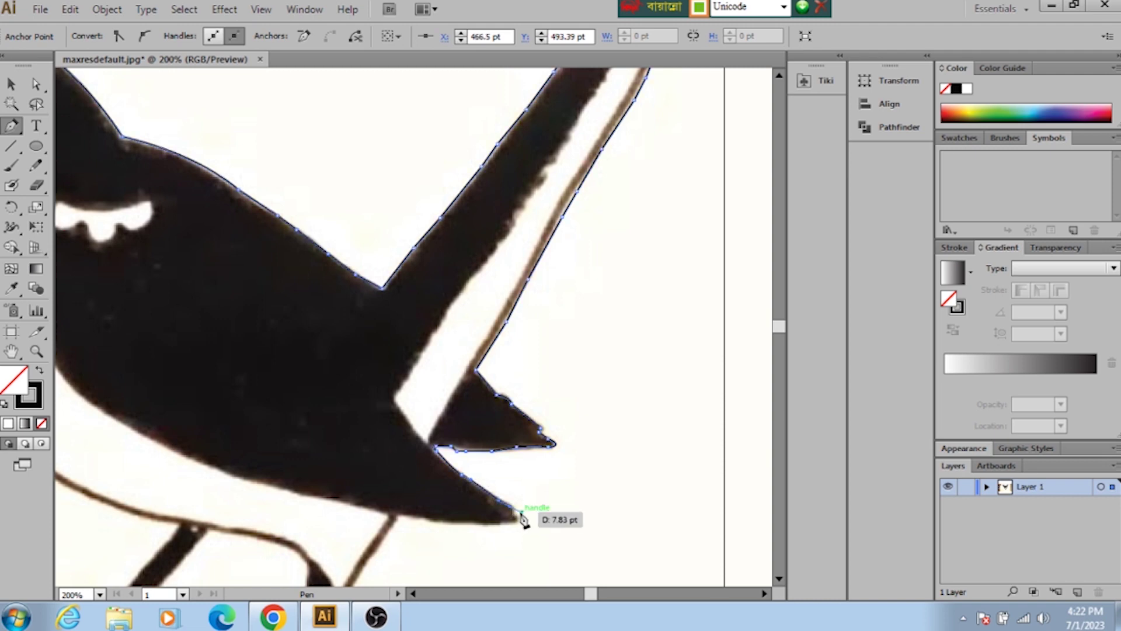
pyautogui.moveTo(524, 520); pyautogui.dragTo(478, 530)
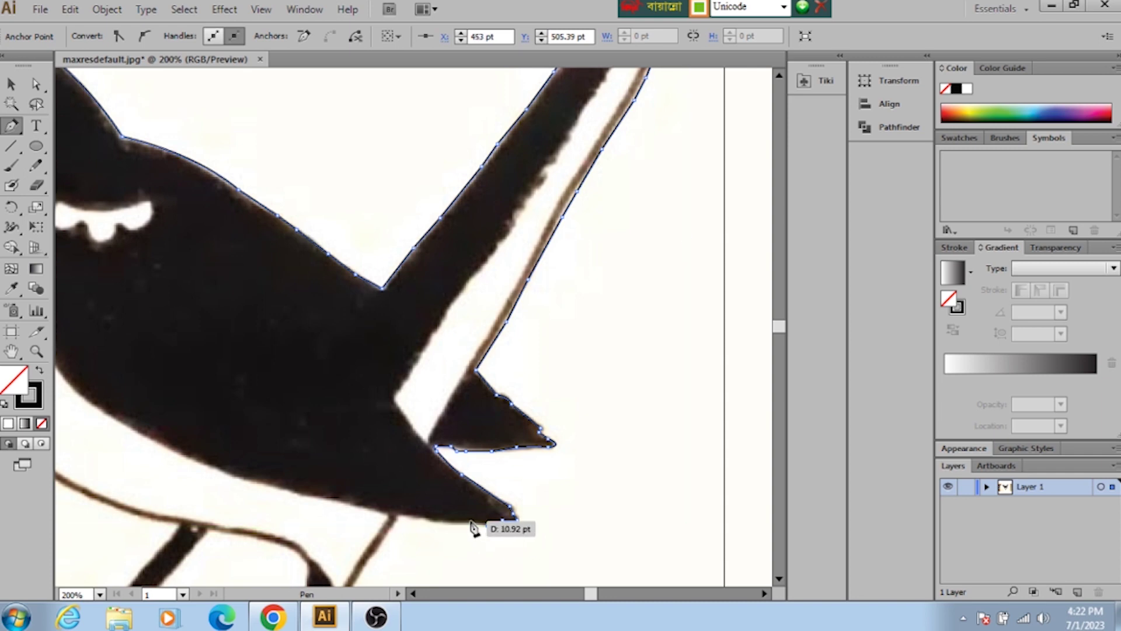
pyautogui.moveTo(473, 527); pyautogui.dragTo(443, 526)
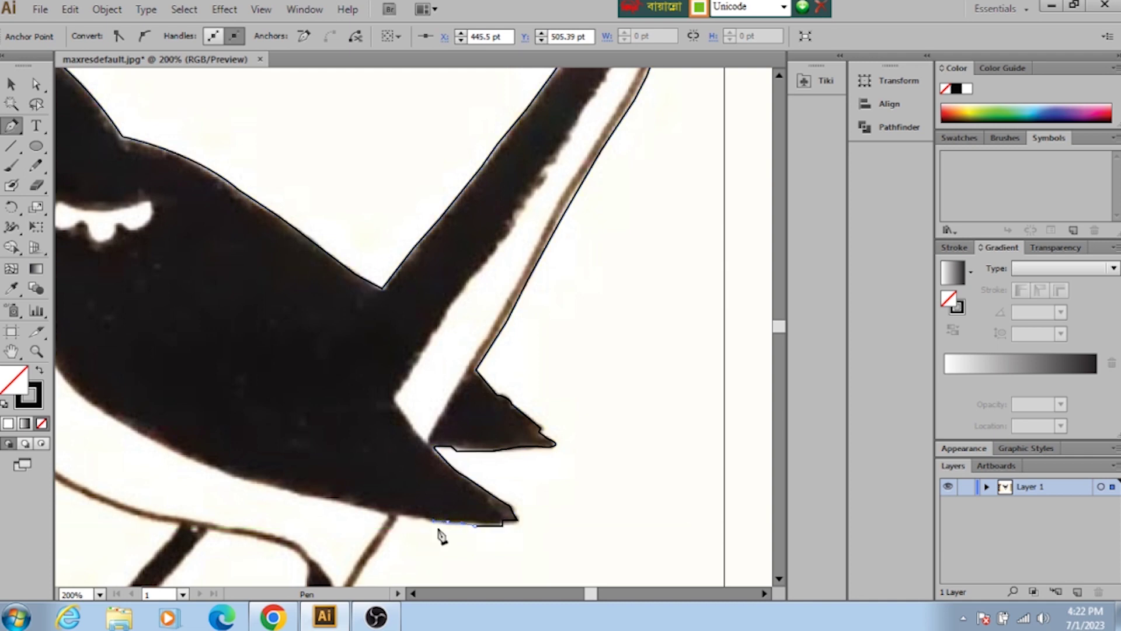
pyautogui.moveTo(442, 536); pyautogui.dragTo(461, 539)
# Step: Curve the outline along the tail underside to where the body meets the leg
pyautogui.keyDown('alt'); pyautogui.scroll(3, 449, 529); pyautogui.keyUp('alt')
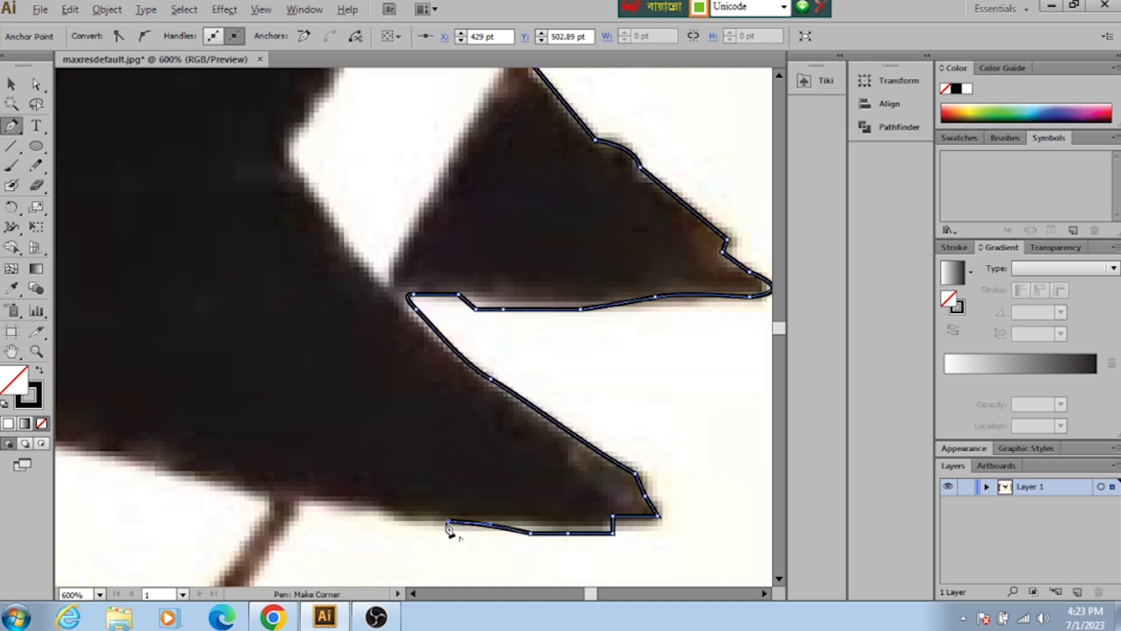
pyautogui.moveTo(446, 522)
pyautogui.mouseDown()
pyautogui.moveTo(428, 536)
pyautogui.moveTo(304, 516)
pyautogui.mouseUp()
pyautogui.scroll(-1, 307, 521)
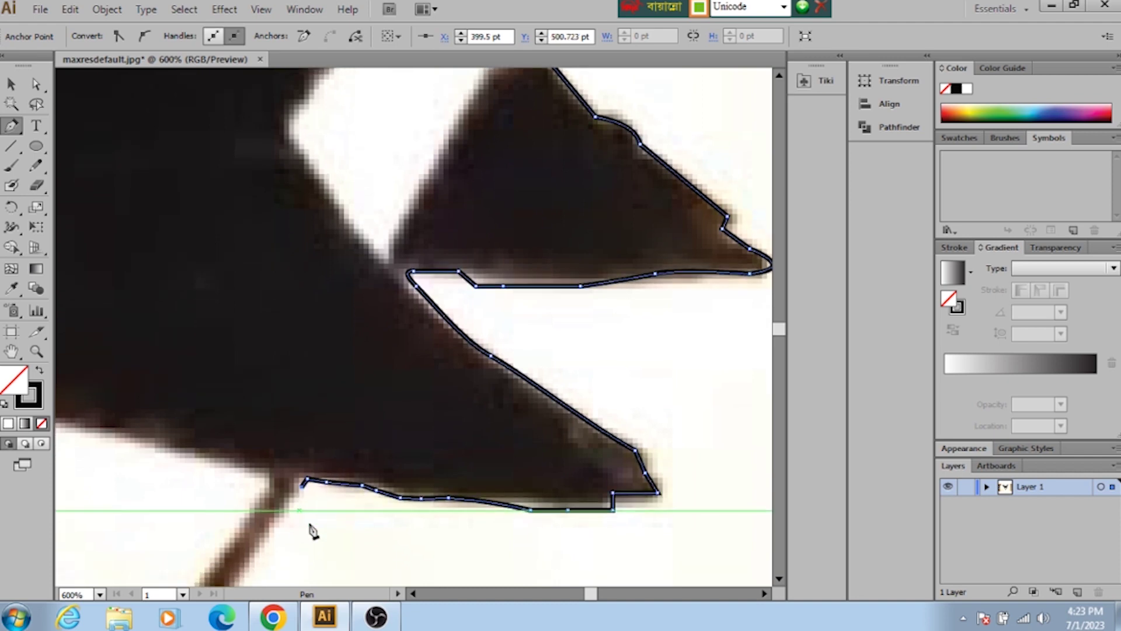
pyautogui.scroll(-1, 313, 531)
pyautogui.scroll(-1, 295, 493)
pyautogui.scroll(-1, 303, 519)
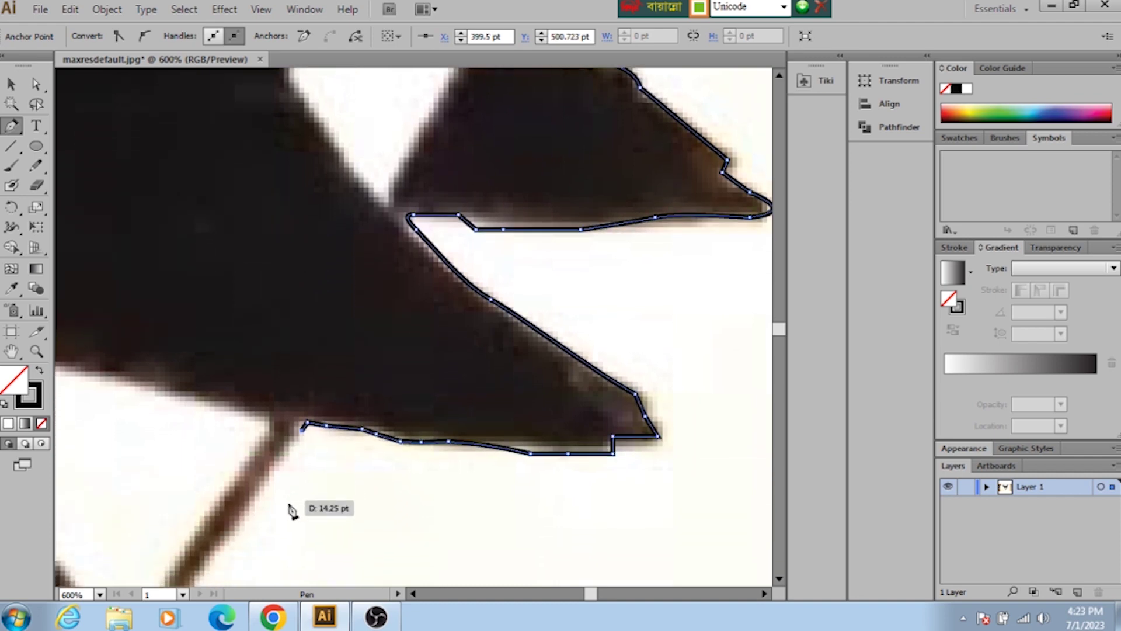
pyautogui.scroll(-1, 290, 509)
pyautogui.moveTo(248, 484); pyautogui.dragTo(188, 569)
pyautogui.keyDown('ctrl'); pyautogui.click(206, 552); pyautogui.keyUp('ctrl')
# Step: Add anchors down the front edge of the leg
pyautogui.scroll(-2, 188, 569)
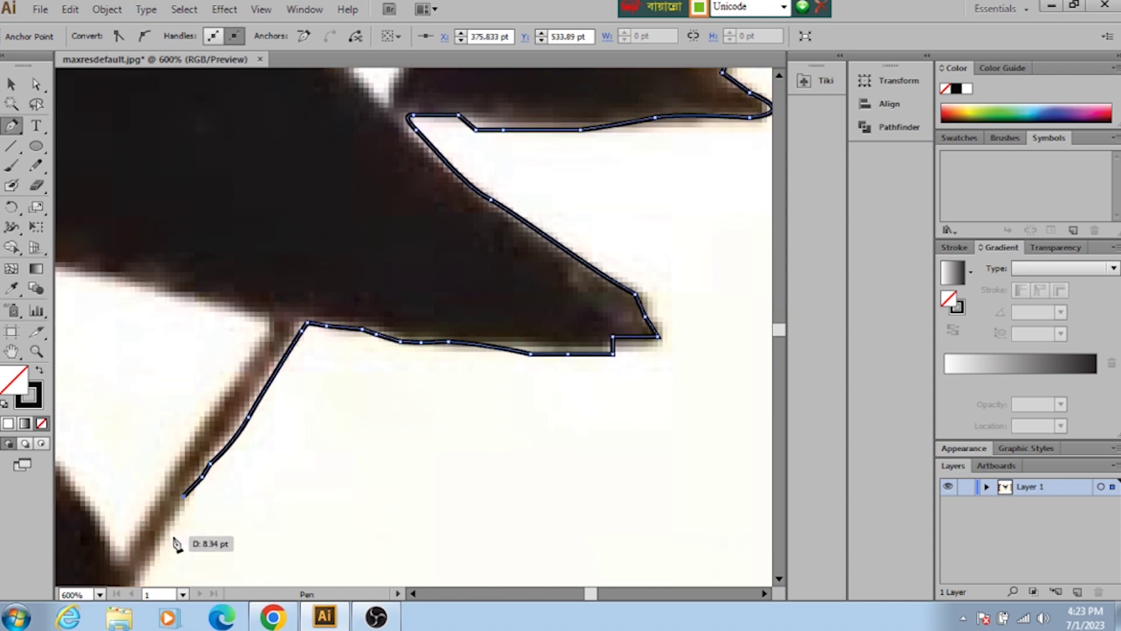
pyautogui.moveTo(191, 549)
pyautogui.mouseDown()
pyautogui.moveTo(169, 545)
pyautogui.moveTo(127, 571)
pyautogui.mouseUp()
pyautogui.scroll(-1, 168, 546)
pyautogui.scroll(-1, 168, 546)
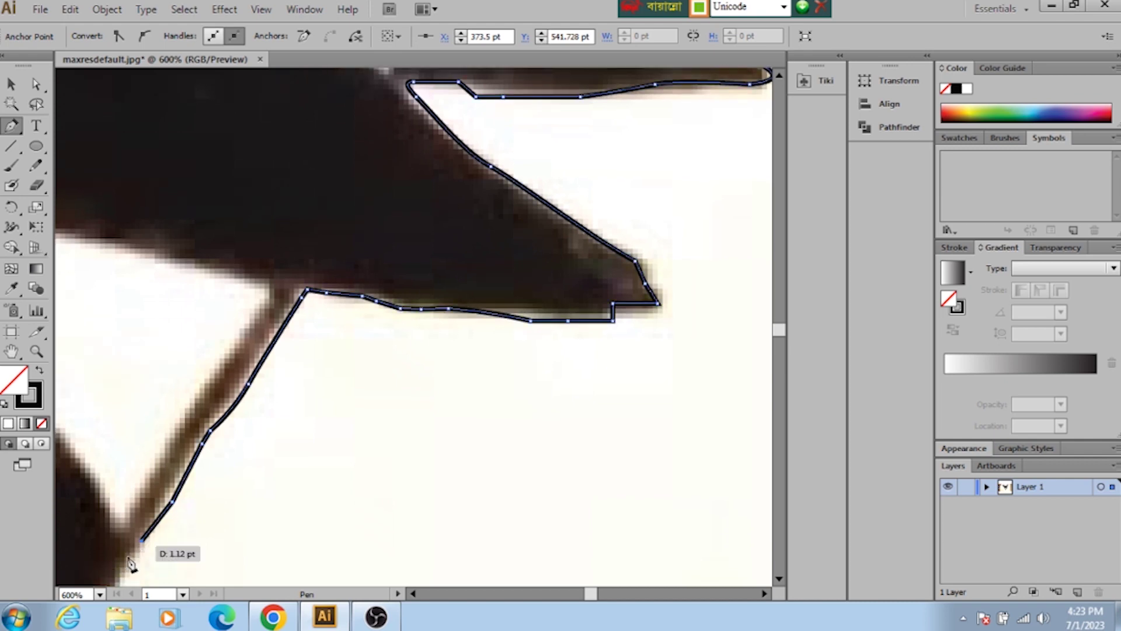
pyautogui.click(124, 566)
pyautogui.scroll(-5, 131, 557)
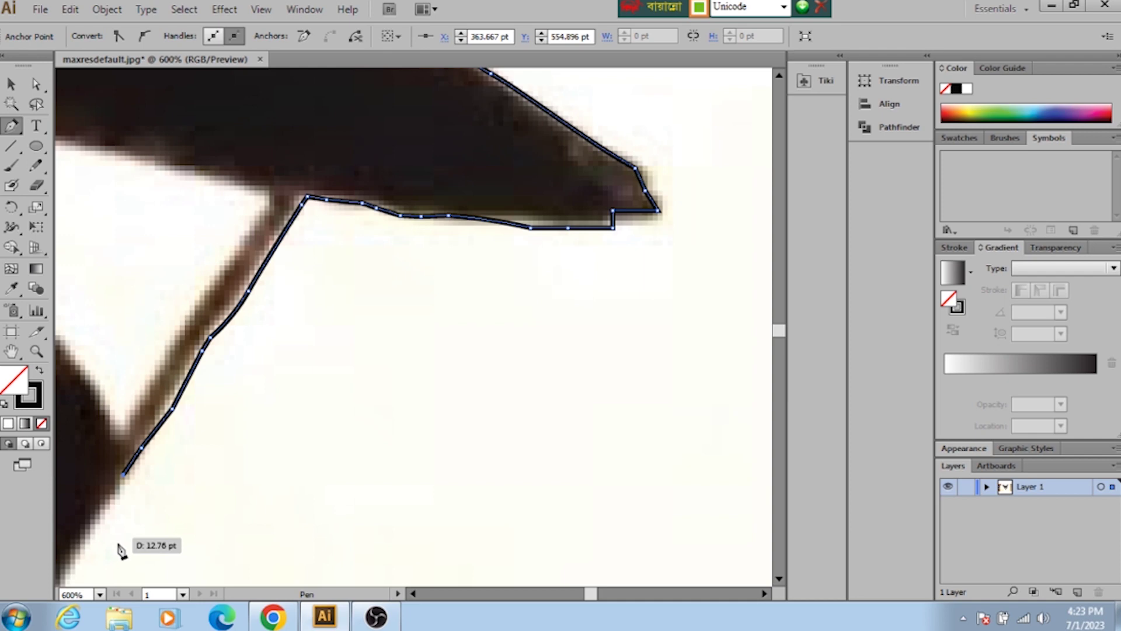
pyautogui.click(93, 525)
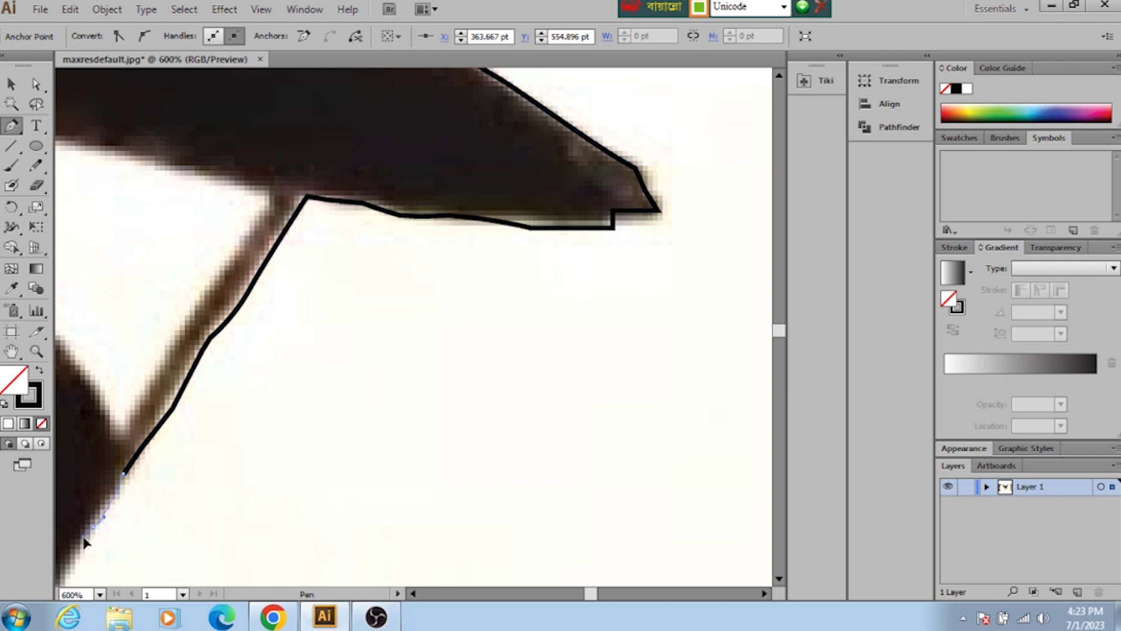
pyautogui.click(82, 551)
pyautogui.scroll(-2, 81, 555)
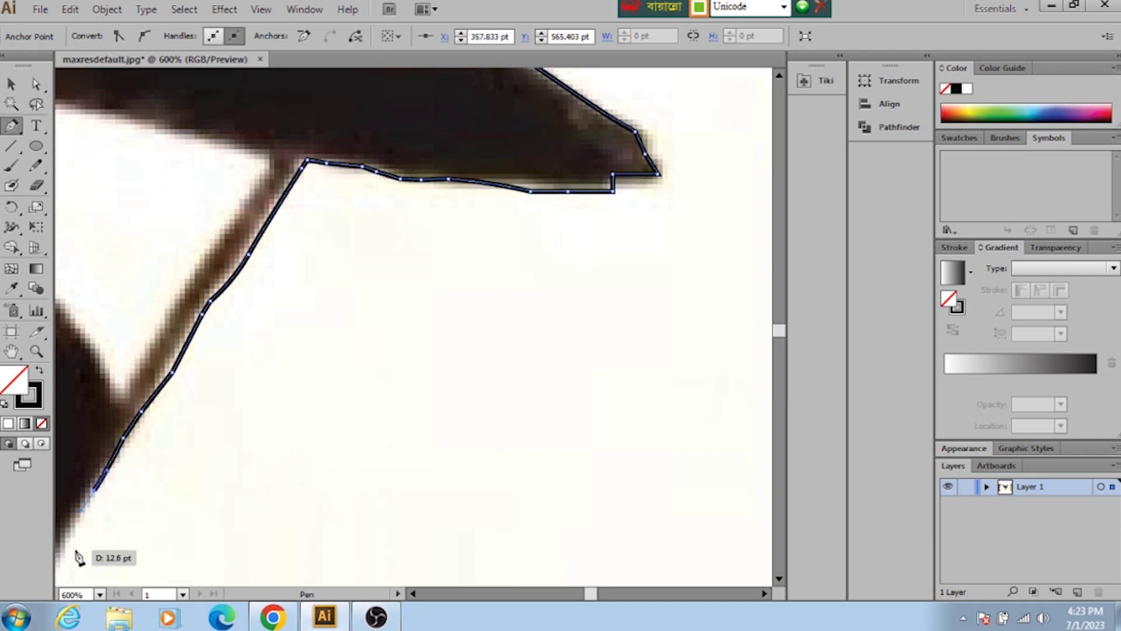
pyautogui.keyDown('alt'); pyautogui.scroll(-2, 79, 555); pyautogui.keyUp('alt')
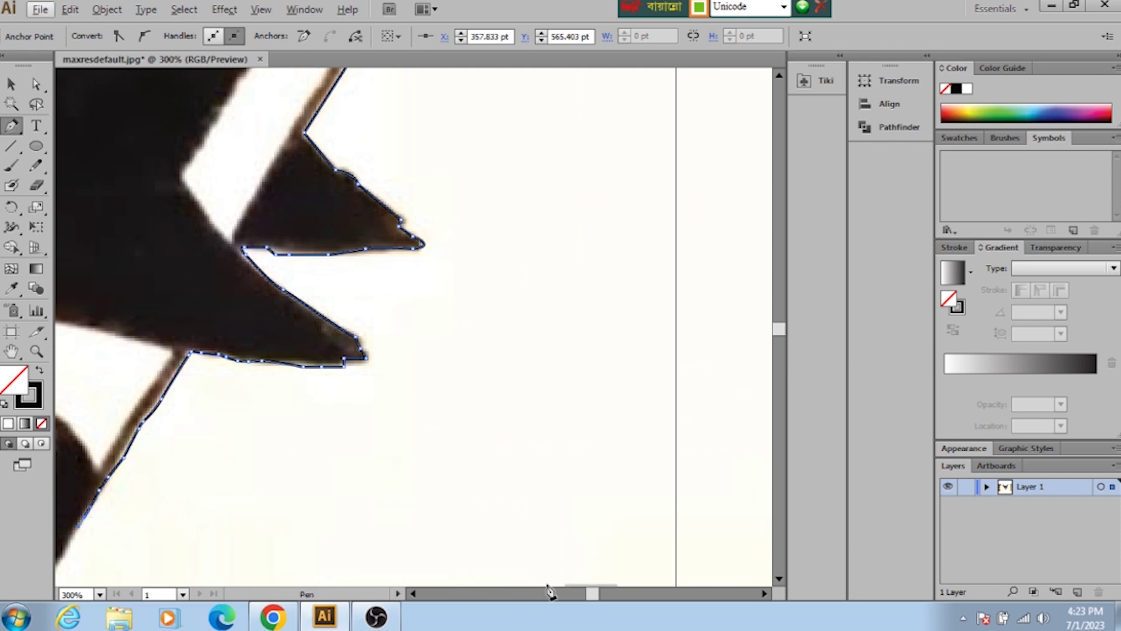
# Step: Trace down the front of the leg to where it meets the foot
pyautogui.moveTo(599, 598); pyautogui.dragTo(588, 594)
pyautogui.scroll(-4, 543, 555)
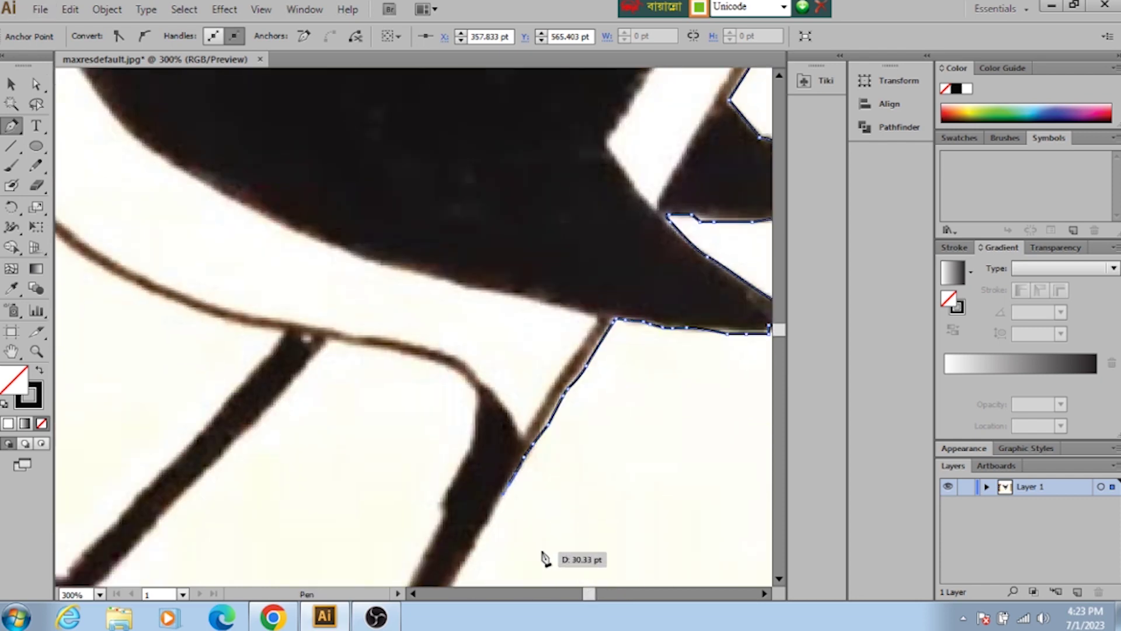
pyautogui.scroll(-5, 513, 553)
pyautogui.scroll(-2, 488, 561)
pyautogui.scroll(-2, 475, 551)
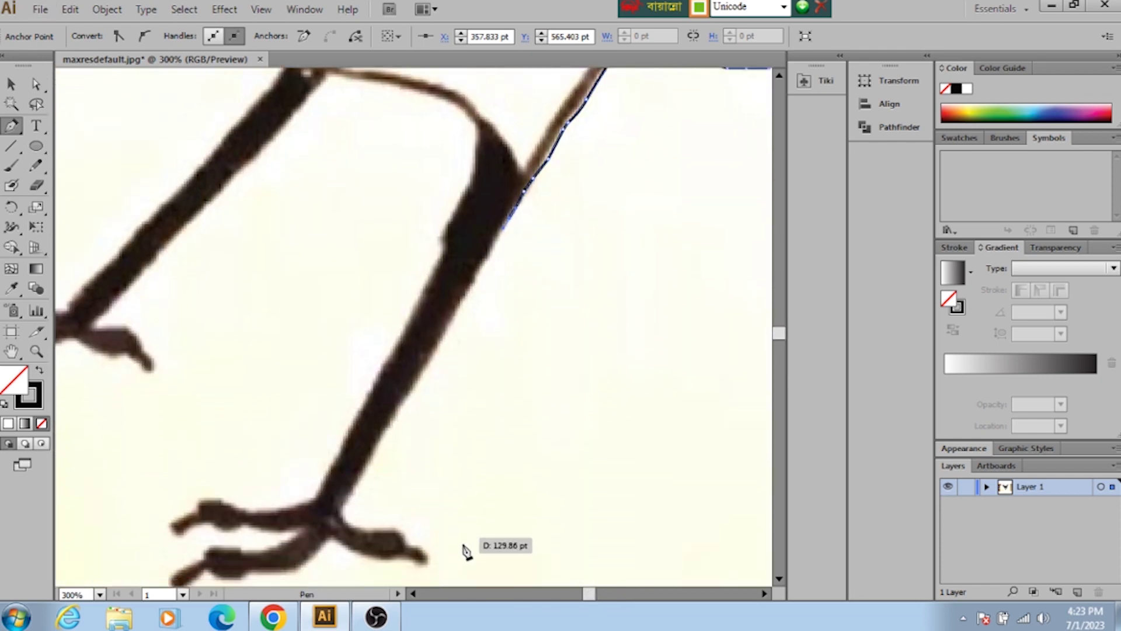
pyautogui.scroll(-1, 463, 546)
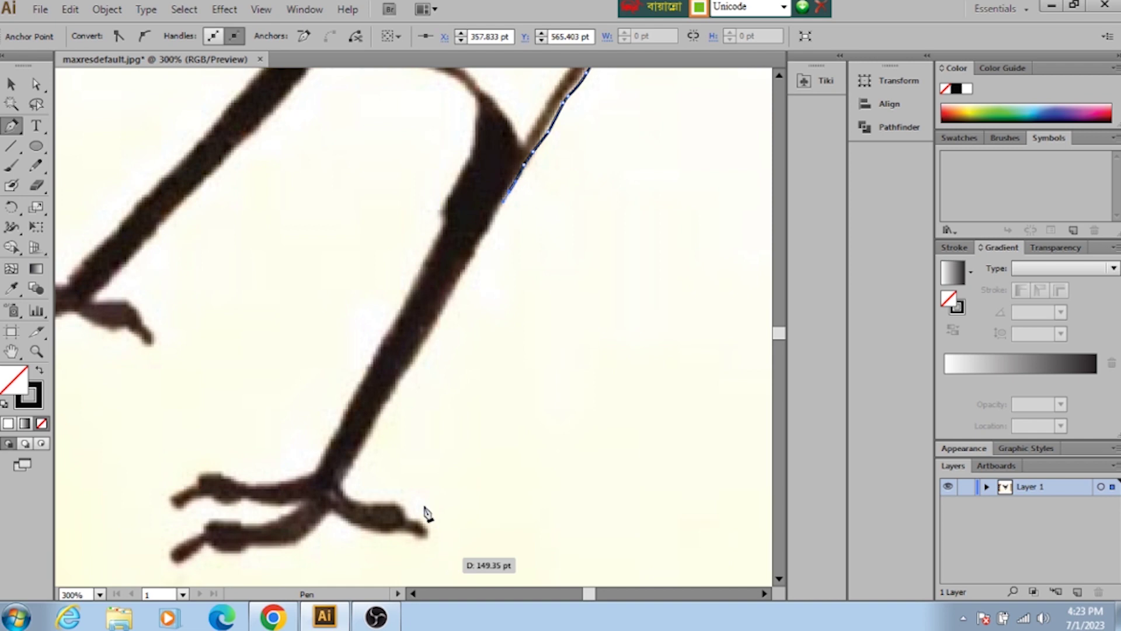
pyautogui.click(413, 366)
pyautogui.moveTo(383, 404); pyautogui.dragTo(369, 435)
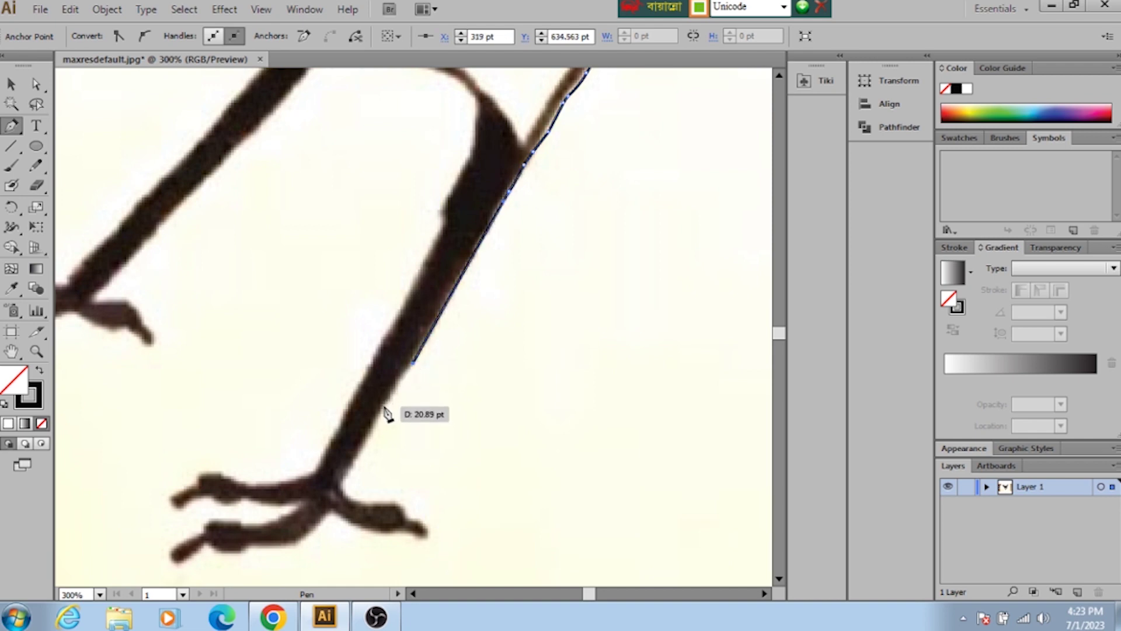
pyautogui.click(360, 447)
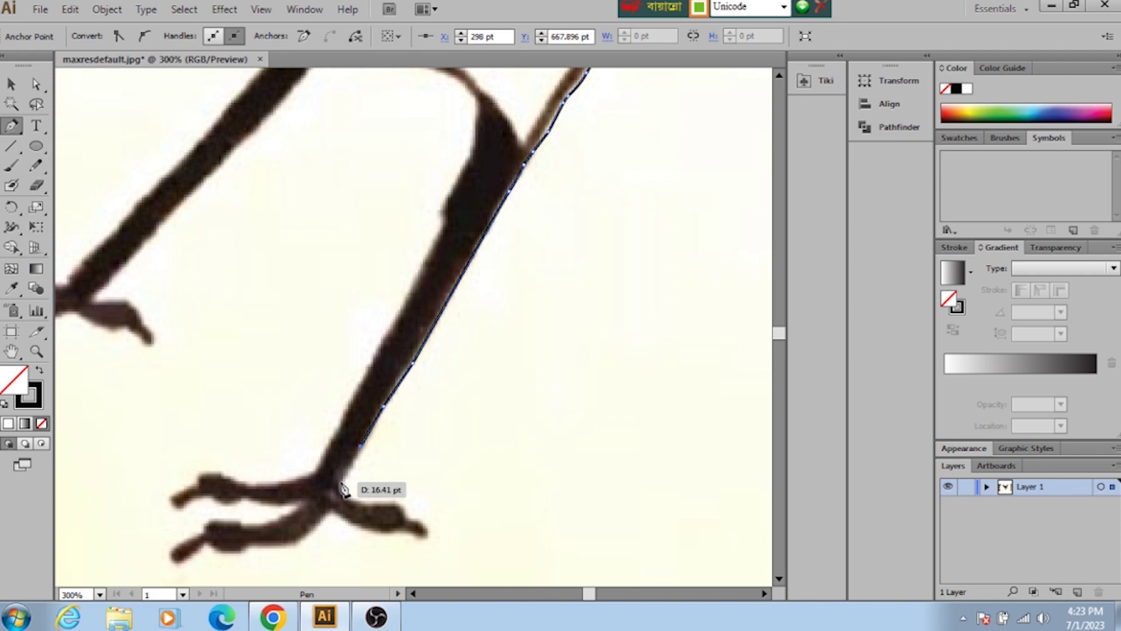
pyautogui.moveTo(341, 482)
pyautogui.mouseDown()
pyautogui.moveTo(359, 508)
pyautogui.moveTo(378, 511)
pyautogui.mouseUp()
pyautogui.click(370, 500)
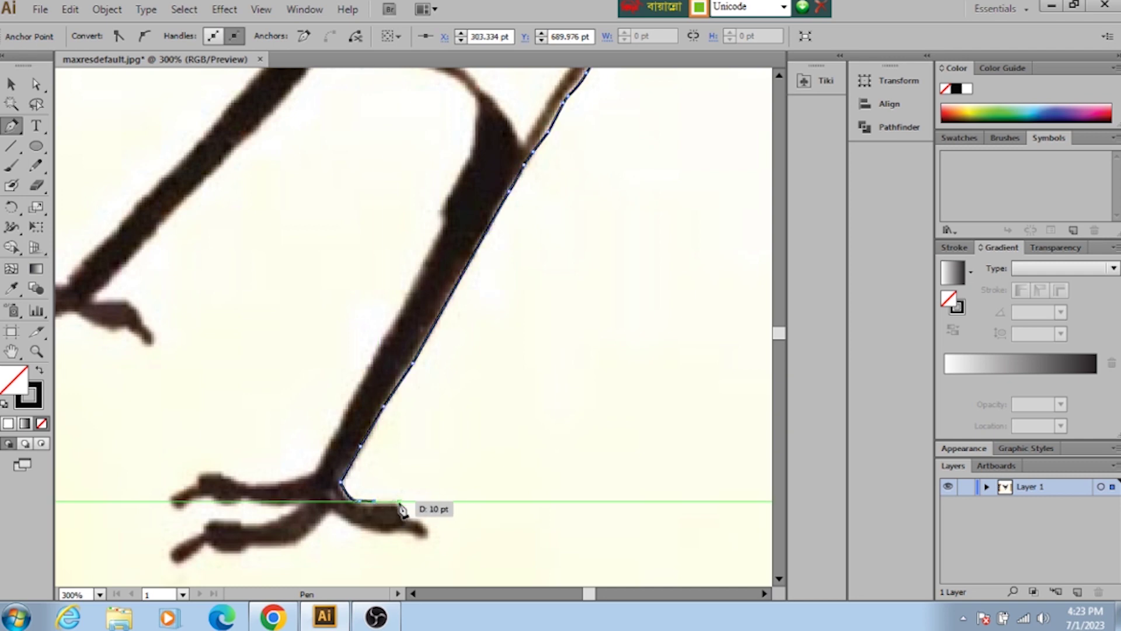
pyautogui.moveTo(378, 511); pyautogui.dragTo(414, 522)
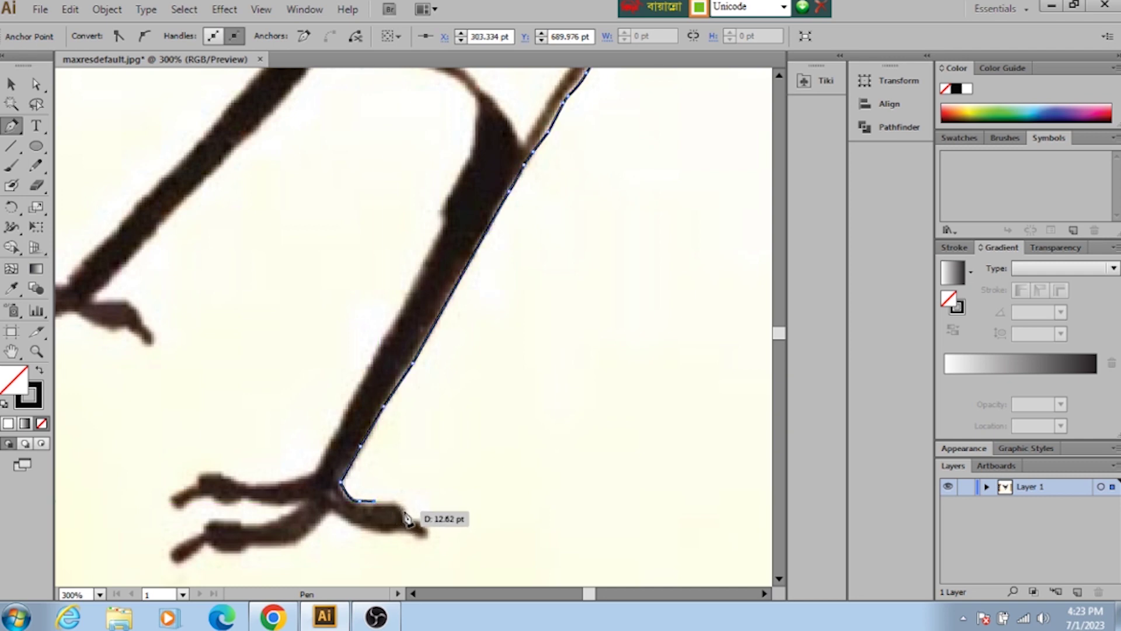
# Step: Curve the outline along the top of the rear toe to its tip
pyautogui.click(405, 517)
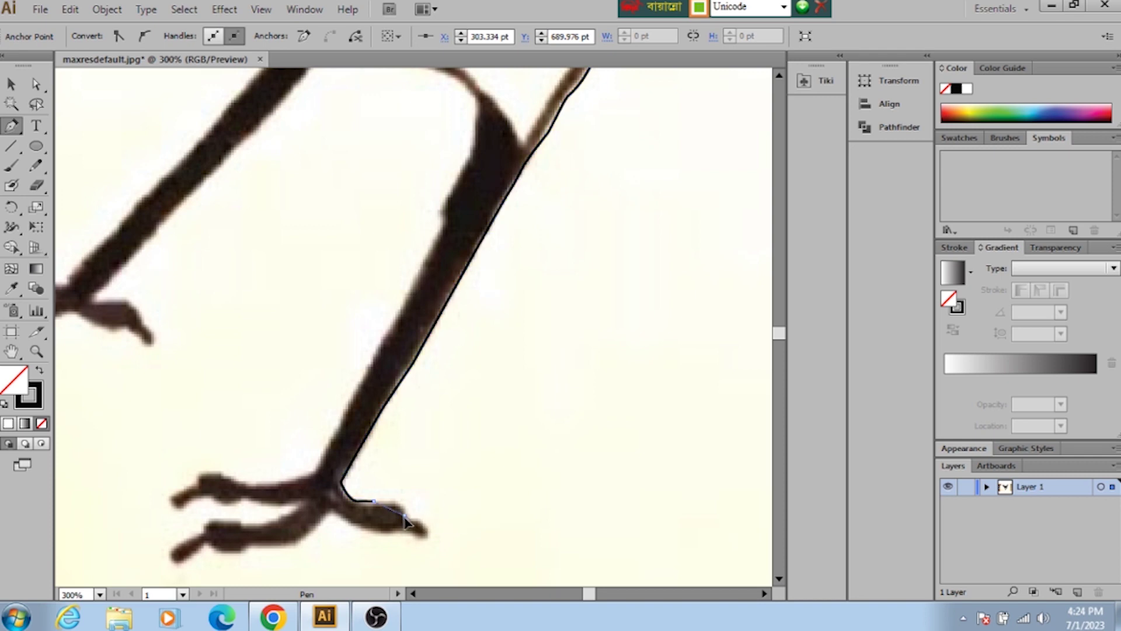
pyautogui.press('ctrl')
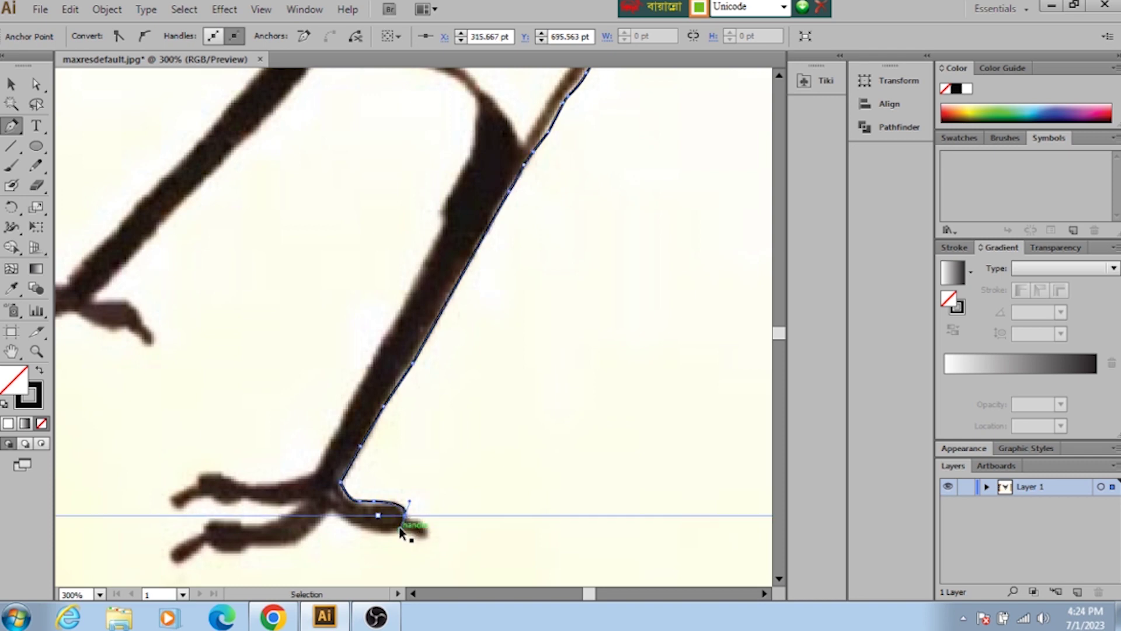
pyautogui.moveTo(400, 529); pyautogui.dragTo(408, 516)
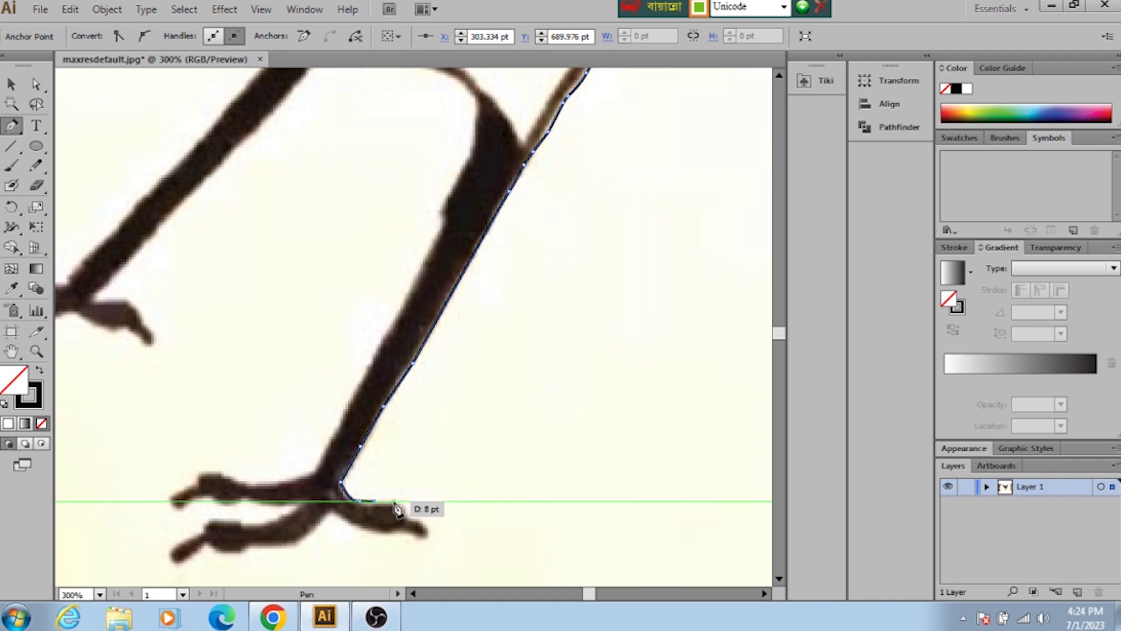
pyautogui.keyDown('ctrl'); pyautogui.click(406, 516); pyautogui.keyUp('ctrl')
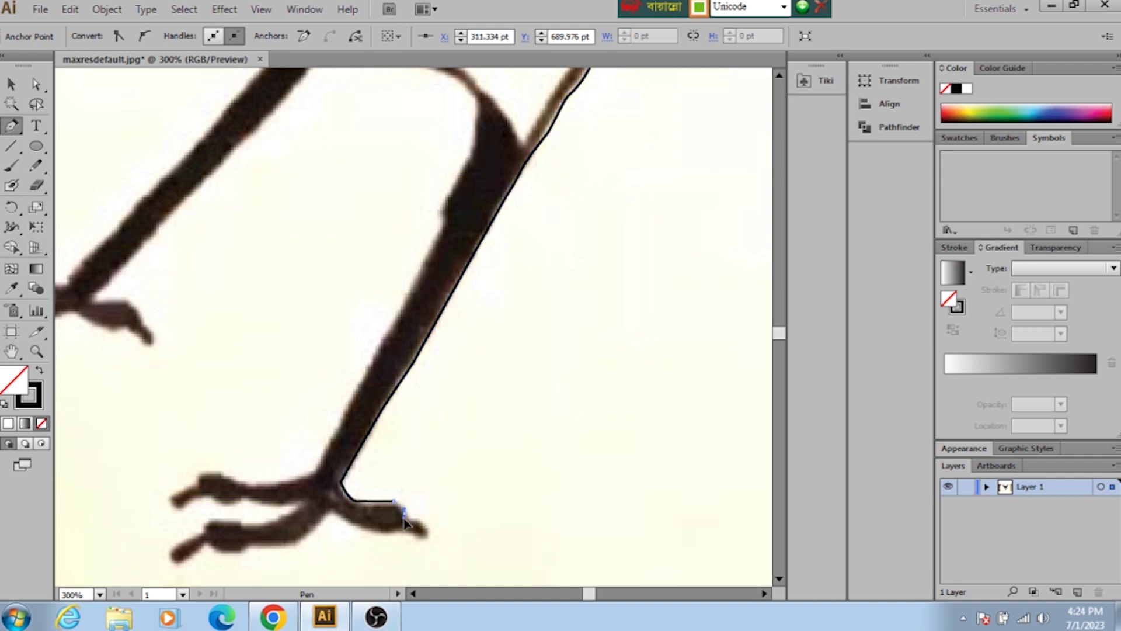
pyautogui.moveTo(404, 513)
pyautogui.mouseDown()
pyautogui.moveTo(434, 518)
pyautogui.moveTo(410, 520)
pyautogui.moveTo(422, 534)
pyautogui.mouseUp()
pyautogui.keyDown('ctrl'); pyautogui.click(413, 526); pyautogui.keyUp('ctrl')
pyautogui.keyDown('ctrl'); pyautogui.click(420, 532); pyautogui.keyUp('ctrl')
pyautogui.keyDown('ctrl'); pyautogui.click(411, 540); pyautogui.keyUp('ctrl')
pyautogui.click(419, 532)
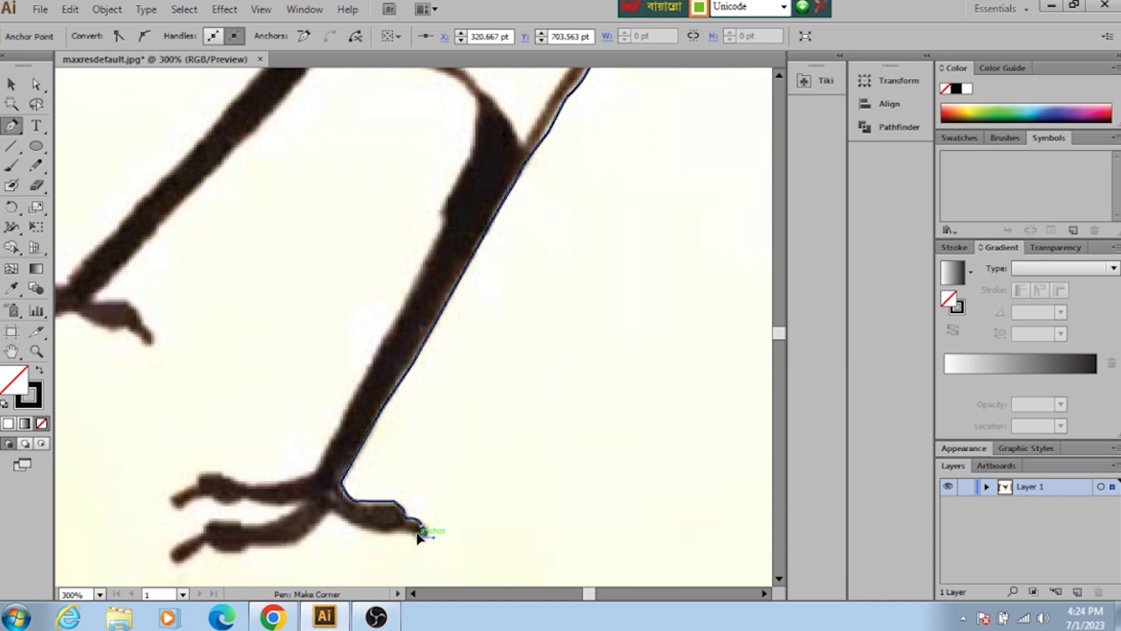
# Step: Wrap the outline around the rear toe tip and add corner points beneath the foot
pyautogui.moveTo(418, 536)
pyautogui.mouseDown()
pyautogui.moveTo(402, 543)
pyautogui.moveTo(370, 527)
pyautogui.mouseUp()
pyautogui.keyDown('ctrl'); pyautogui.click(396, 537); pyautogui.keyUp('ctrl')
pyautogui.keyDown('ctrl'); pyautogui.click(400, 534); pyautogui.keyUp('ctrl')
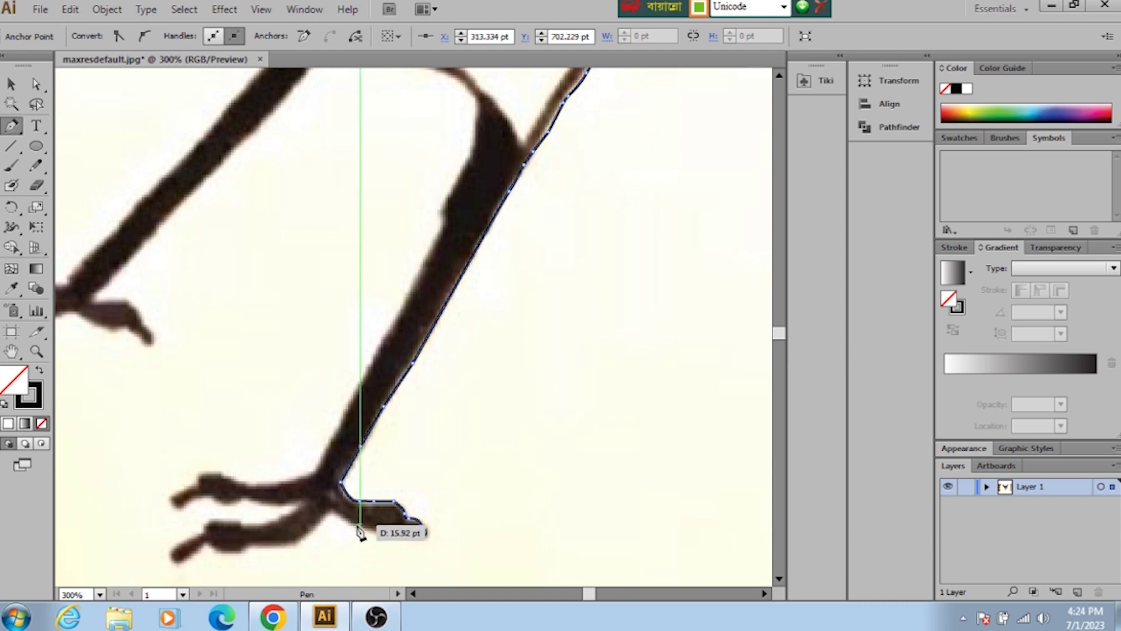
pyautogui.click(346, 517)
pyautogui.keyDown('ctrl'); pyautogui.click(362, 529); pyautogui.keyUp('ctrl')
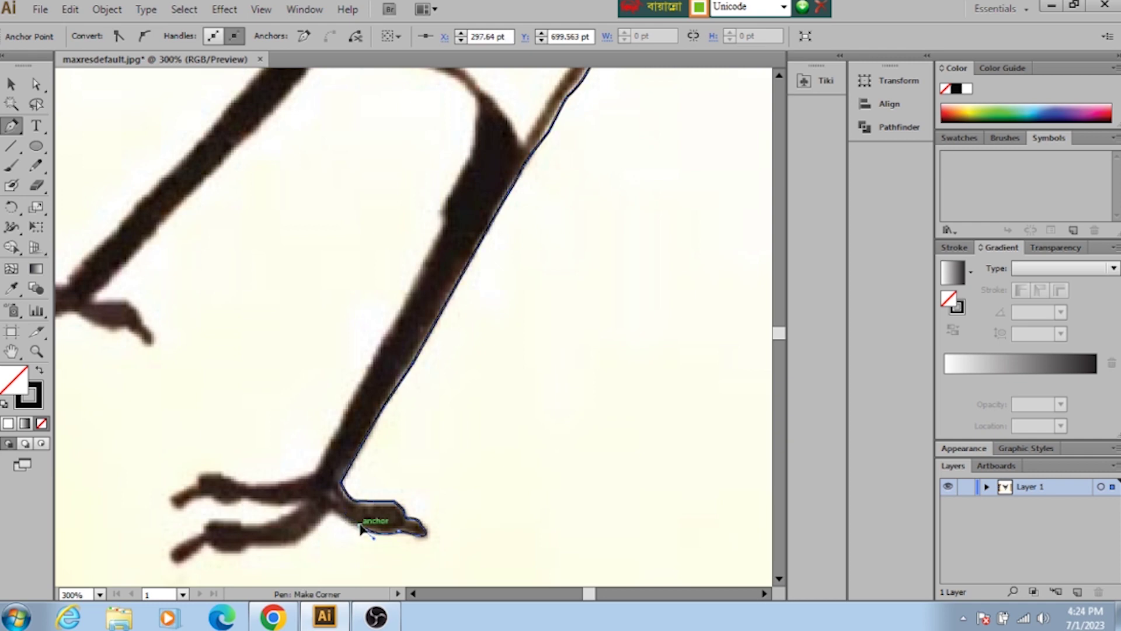
pyautogui.click(361, 528)
pyautogui.click(325, 506)
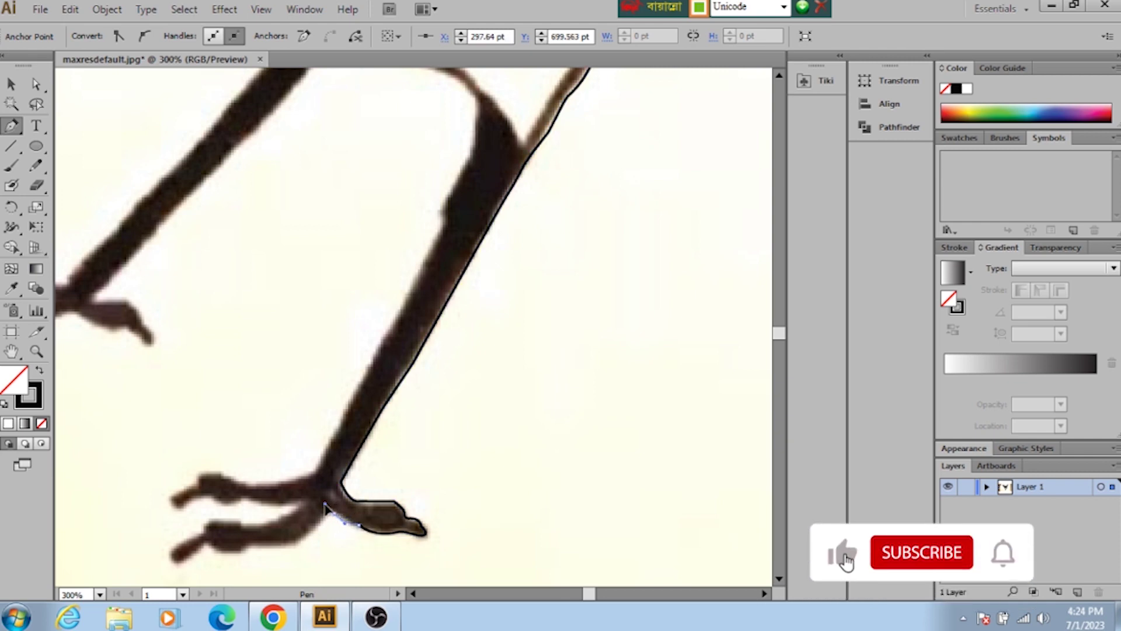
pyautogui.click(333, 516)
# Step: Curve along the lower toe's underside; converting the last anchor raises a Convert Anchor Point warning
pyautogui.moveTo(328, 524); pyautogui.dragTo(316, 537)
pyautogui.click(303, 542)
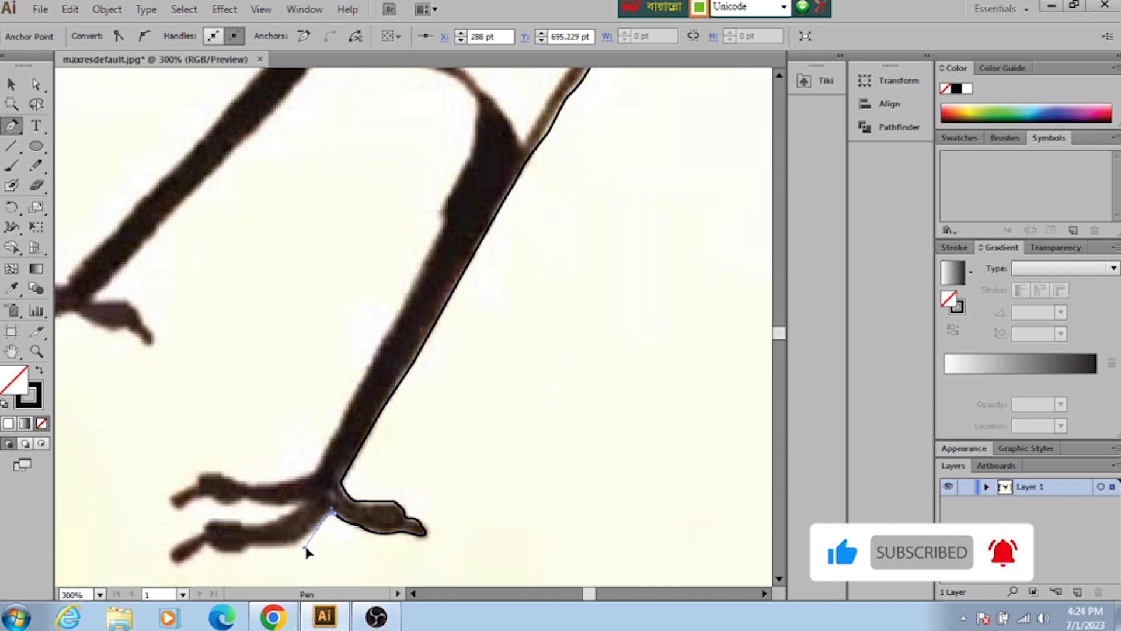
pyautogui.click(305, 549)
pyautogui.moveTo(320, 531); pyautogui.dragTo(241, 558)
pyautogui.click(297, 540)
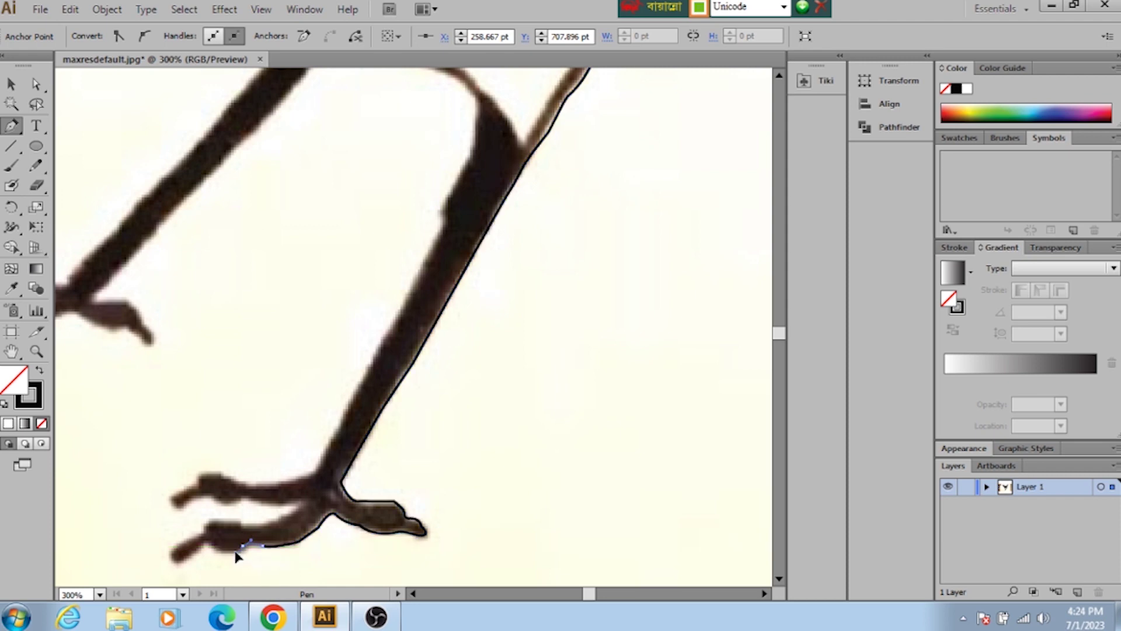
pyautogui.keyDown('alt'); pyautogui.click(240, 556); pyautogui.keyUp('alt')
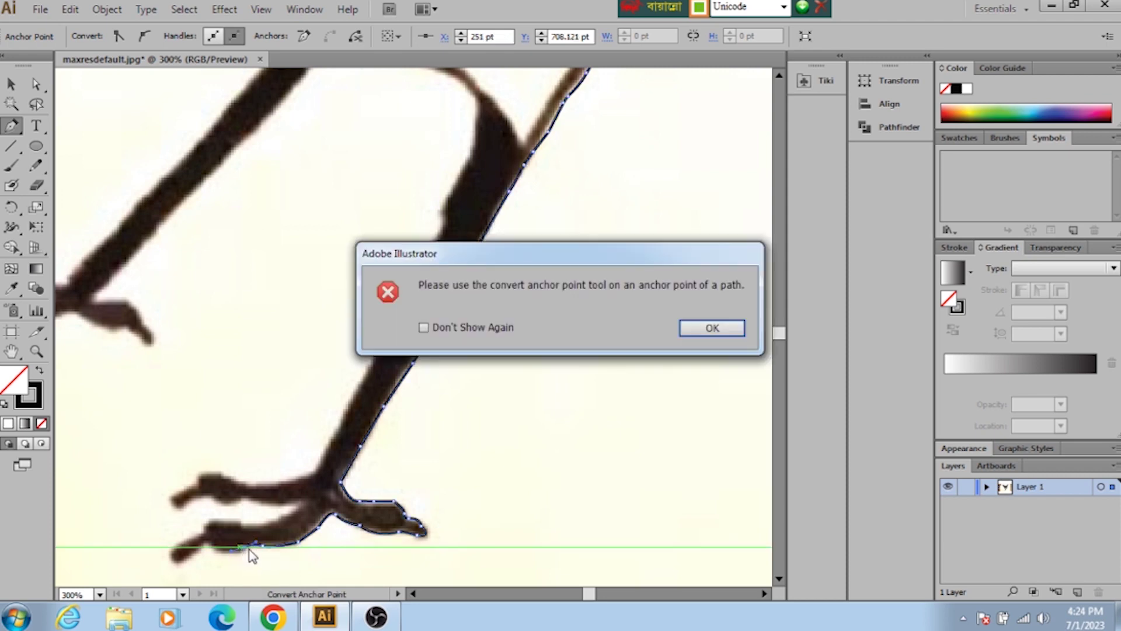
# Step: Continue the outline around the lower front toe's tip, ending on a corner anchor
pyautogui.click(694, 328)
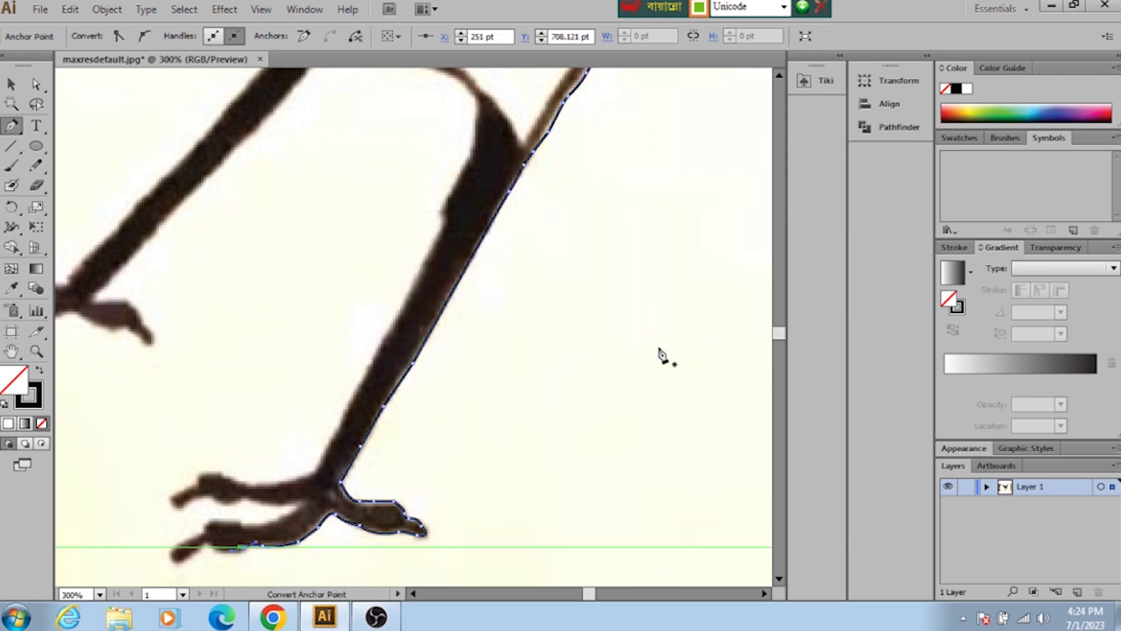
pyautogui.click(245, 546)
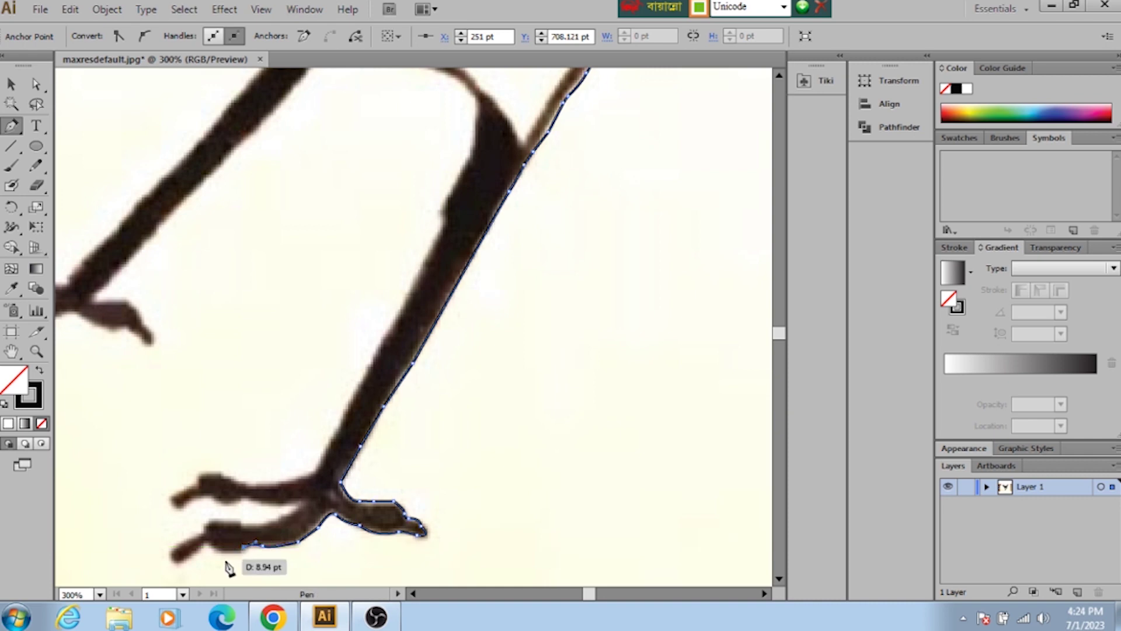
pyautogui.moveTo(210, 549); pyautogui.dragTo(201, 534)
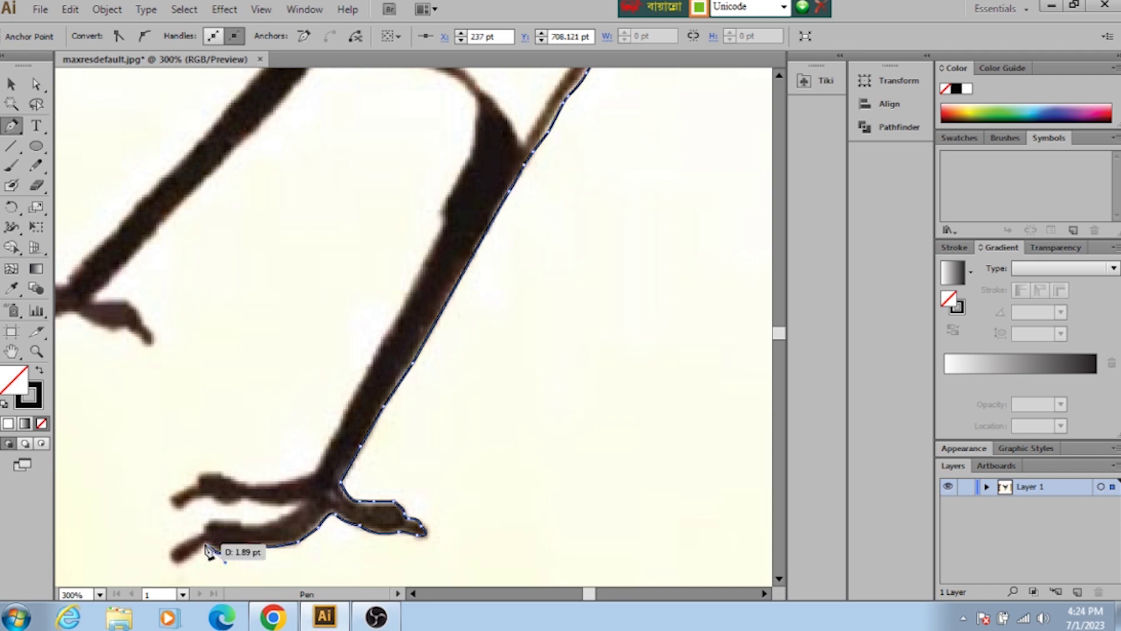
pyautogui.moveTo(208, 550)
pyautogui.mouseDown()
pyautogui.moveTo(180, 564)
pyautogui.moveTo(187, 536)
pyautogui.moveTo(183, 555)
pyautogui.mouseUp()
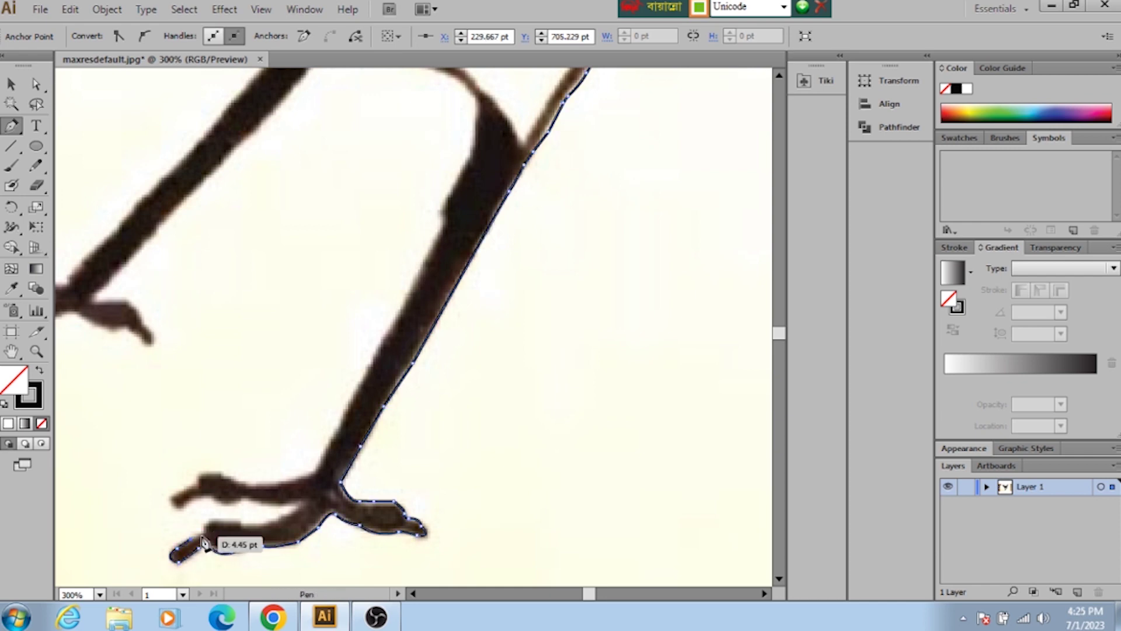
pyautogui.moveTo(201, 529)
pyautogui.mouseDown()
pyautogui.moveTo(234, 532)
pyautogui.moveTo(228, 525)
pyautogui.mouseUp()
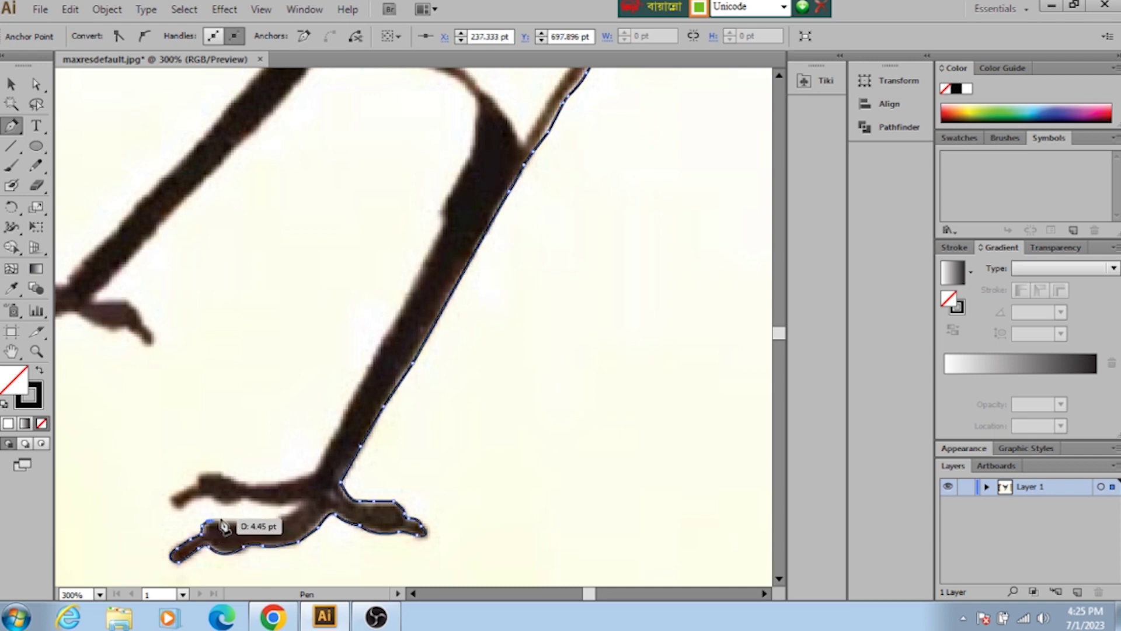
pyautogui.moveTo(228, 525)
pyautogui.mouseDown()
pyautogui.moveTo(294, 522)
pyautogui.moveTo(254, 506)
pyautogui.mouseUp()
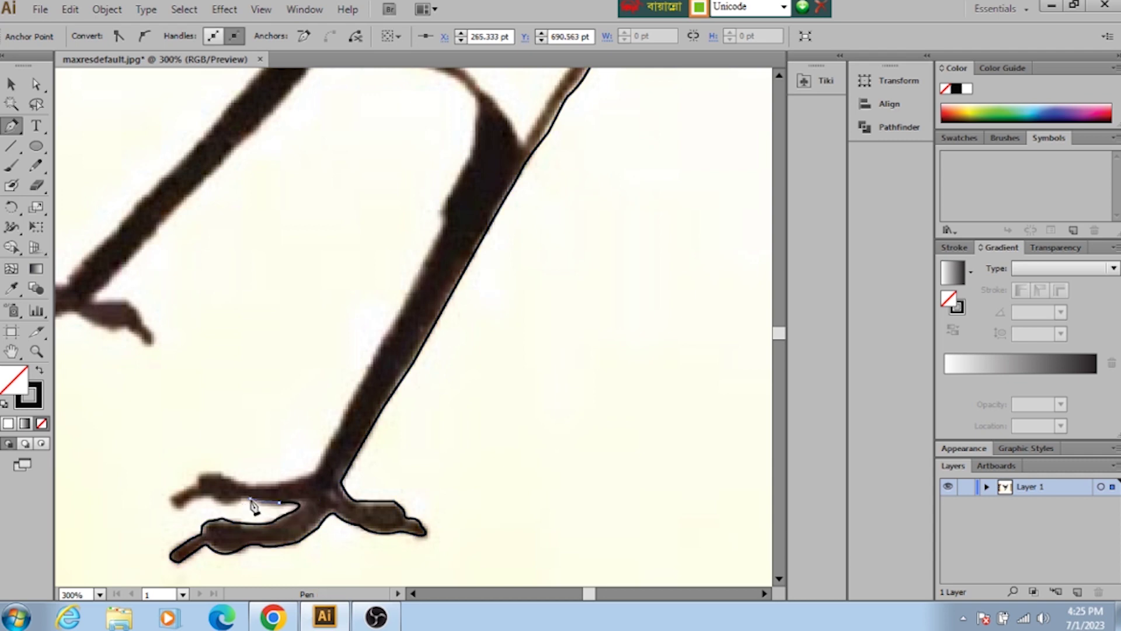
pyautogui.keyDown('alt'); pyautogui.click(244, 503); pyautogui.keyUp('alt')
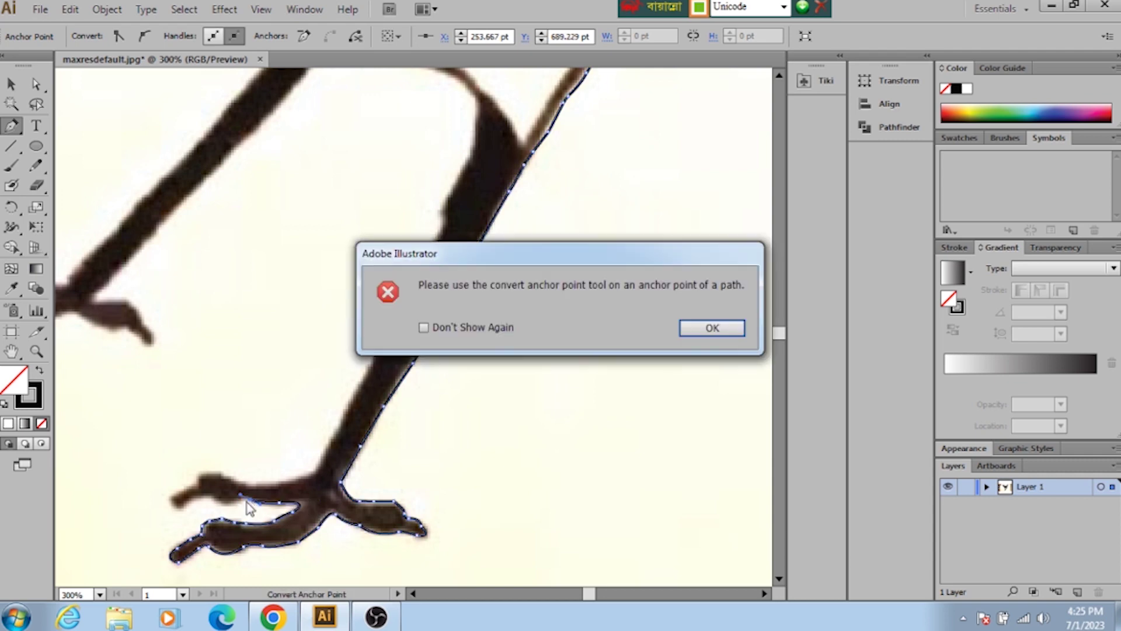
pyautogui.click(708, 328)
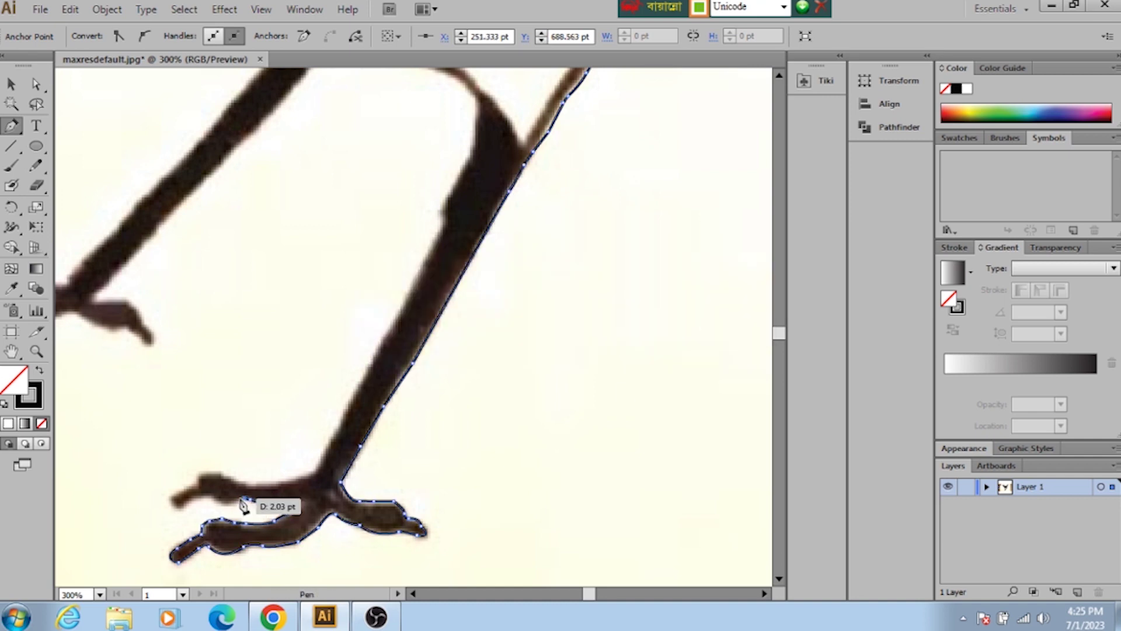
# Step: Trace between the toes and around the upper toe tip, with corner anchors at the sharp points
pyautogui.moveTo(248, 504)
pyautogui.mouseDown()
pyautogui.moveTo(186, 513)
pyautogui.moveTo(216, 532)
pyautogui.mouseUp()
pyautogui.press('ctrl')
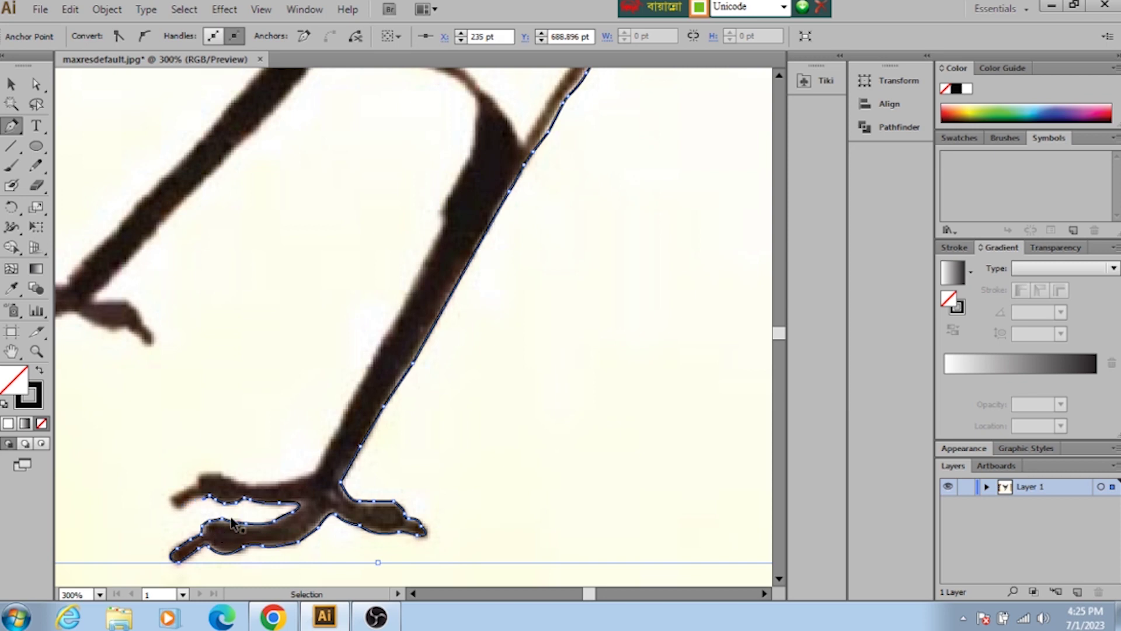
pyautogui.keyDown('ctrl'); pyautogui.click(193, 513); pyautogui.keyUp('ctrl')
pyautogui.moveTo(181, 515); pyautogui.dragTo(182, 516)
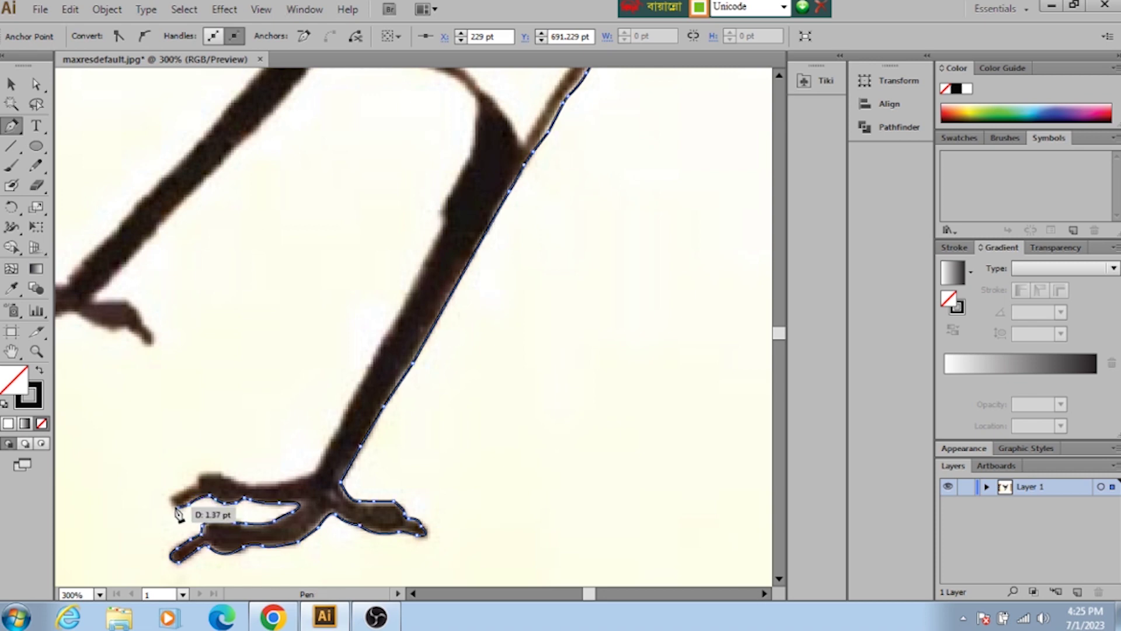
pyautogui.moveTo(181, 515); pyautogui.dragTo(182, 512)
pyautogui.keyDown('ctrl'); pyautogui.click(187, 496); pyautogui.keyUp('ctrl')
pyautogui.keyDown('ctrl'); pyautogui.click(186, 496); pyautogui.keyUp('ctrl')
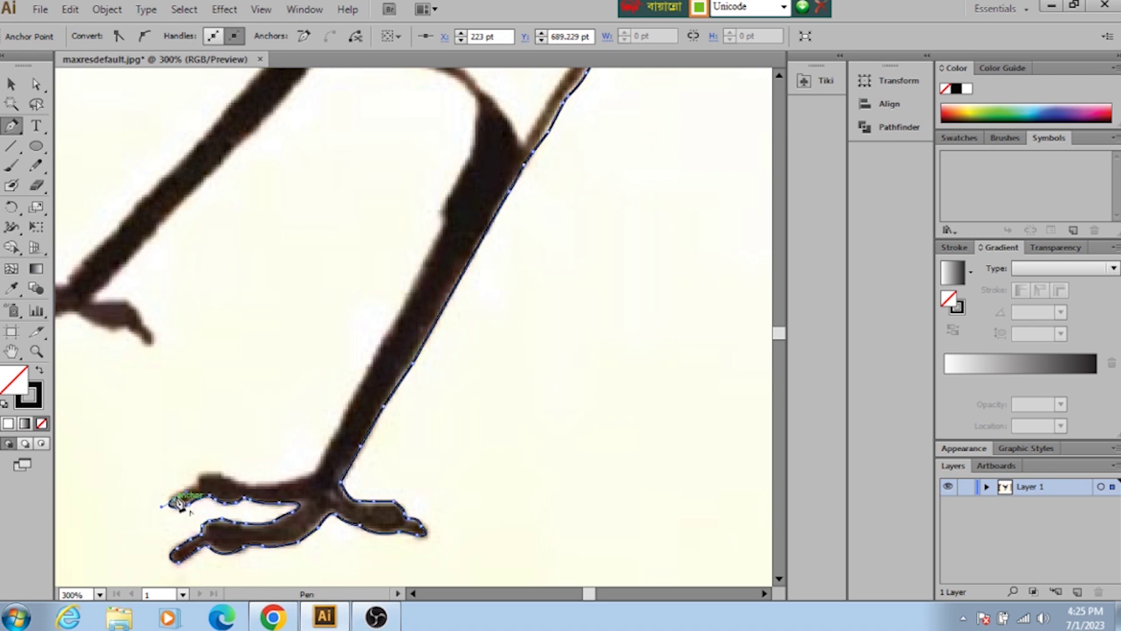
pyautogui.click(687, 331)
pyautogui.moveTo(177, 503); pyautogui.dragTo(227, 480)
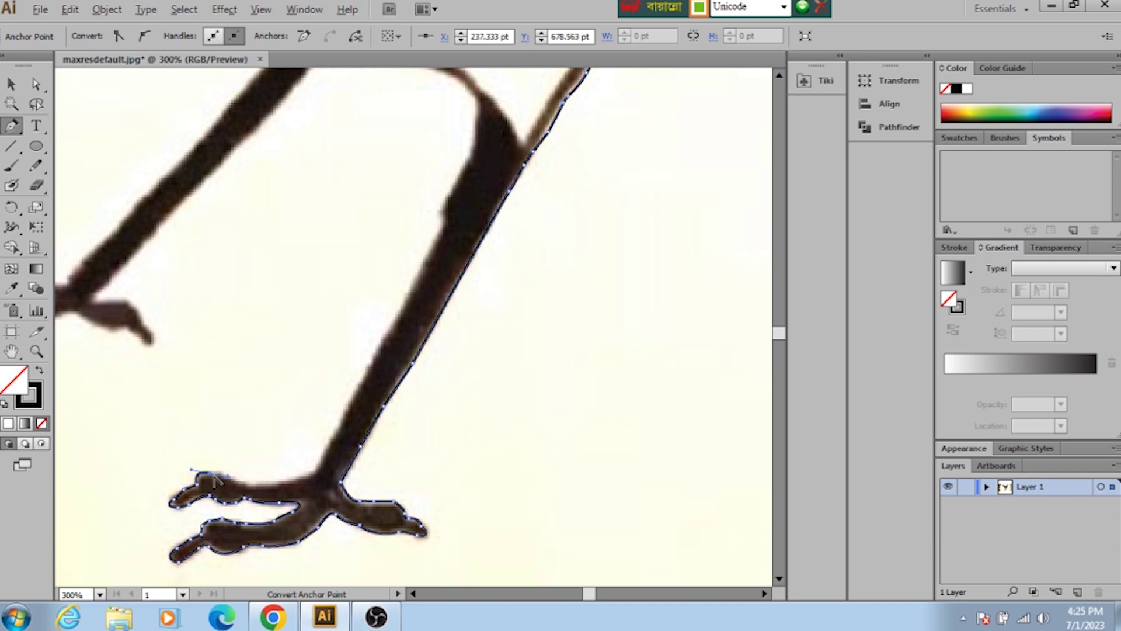
pyautogui.keyDown('alt'); pyautogui.click(215, 480); pyautogui.keyUp('alt')
pyautogui.click(718, 330)
pyautogui.moveTo(231, 470)
pyautogui.mouseDown()
pyautogui.moveTo(258, 482)
pyautogui.moveTo(322, 469)
pyautogui.mouseUp()
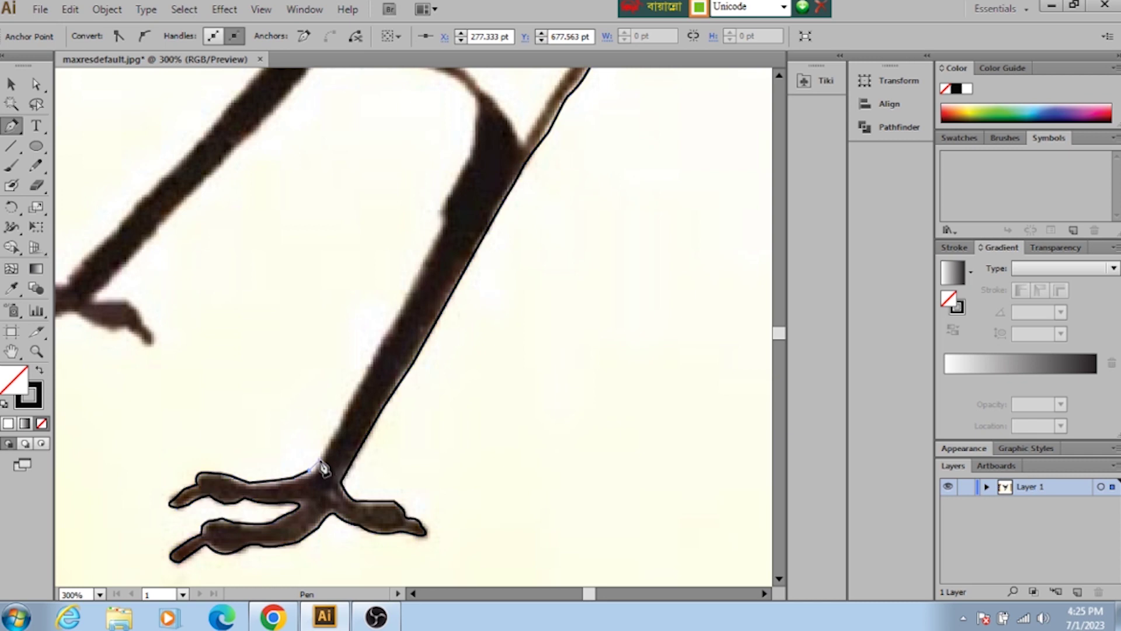
# Step: Trace the outline up the leg's edge to the top of the leg
pyautogui.scroll(2, 325, 461)
pyautogui.moveTo(337, 467)
pyautogui.mouseDown()
pyautogui.moveTo(352, 467)
pyautogui.moveTo(351, 455)
pyautogui.mouseUp()
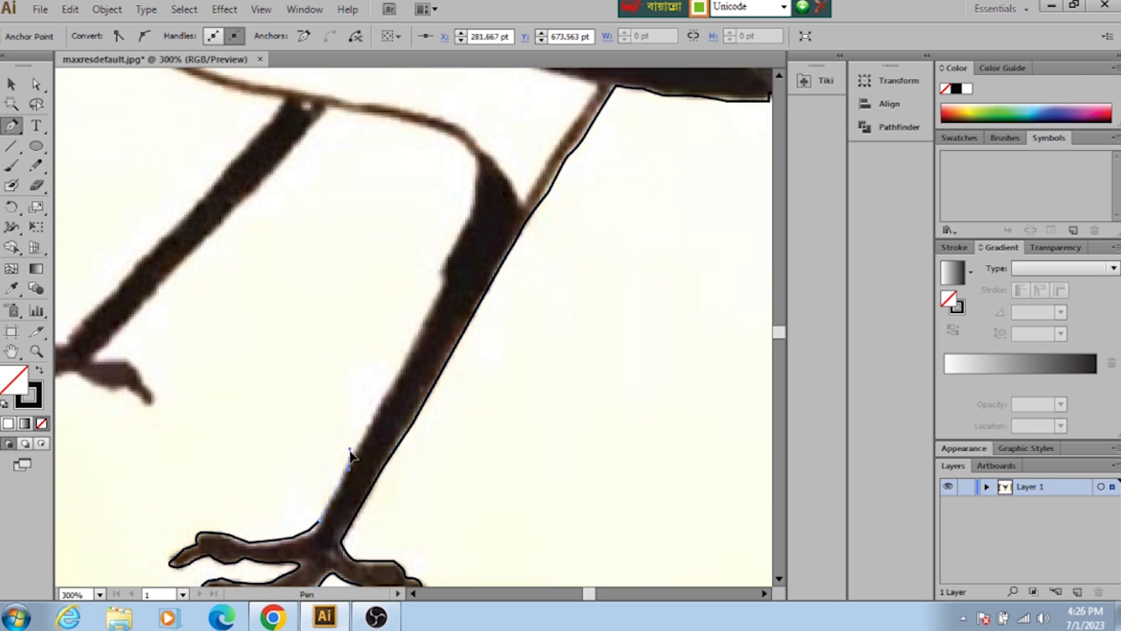
pyautogui.moveTo(383, 394); pyautogui.dragTo(385, 403)
pyautogui.moveTo(408, 342); pyautogui.dragTo(413, 349)
pyautogui.moveTo(445, 310)
pyautogui.mouseDown()
pyautogui.moveTo(438, 270)
pyautogui.moveTo(458, 338)
pyautogui.moveTo(442, 277)
pyautogui.moveTo(465, 232)
pyautogui.moveTo(475, 165)
pyautogui.moveTo(480, 211)
pyautogui.mouseUp()
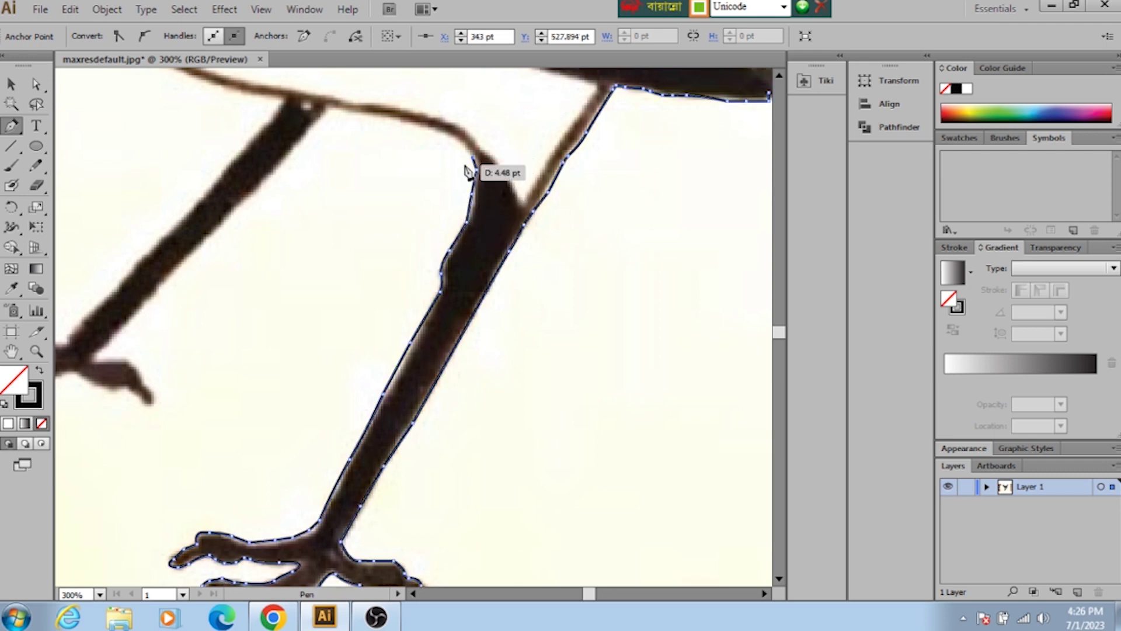
# Step: Curve the outline under the belly, adding a corner anchor where the leg meets the body
pyautogui.scroll(5, 493, 196)
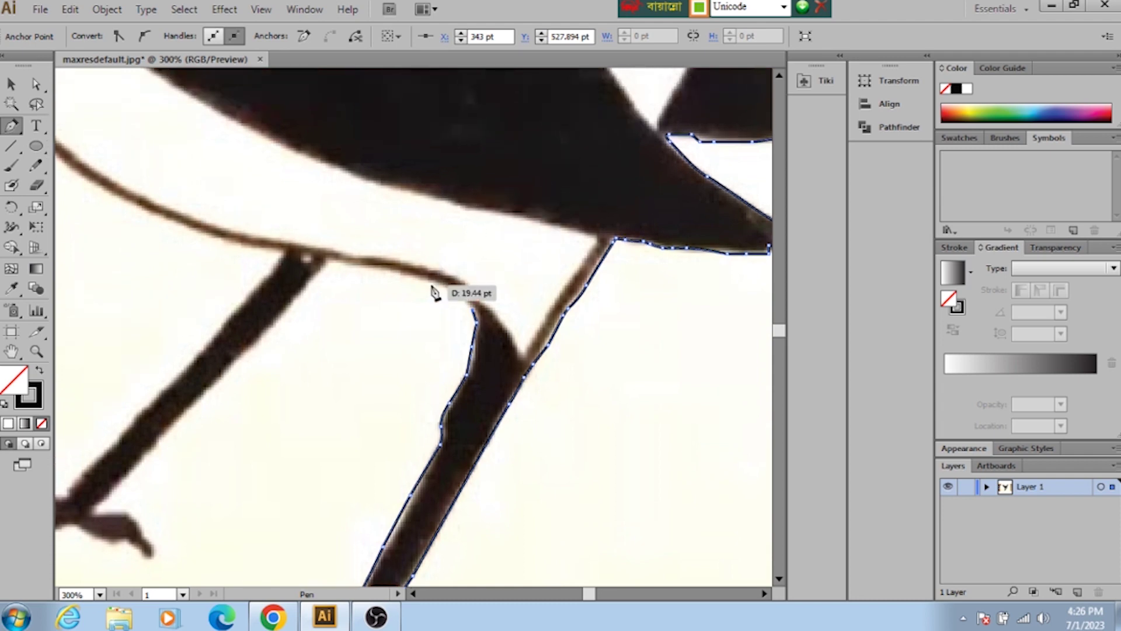
pyautogui.moveTo(480, 211); pyautogui.dragTo(393, 280)
pyautogui.click(360, 267)
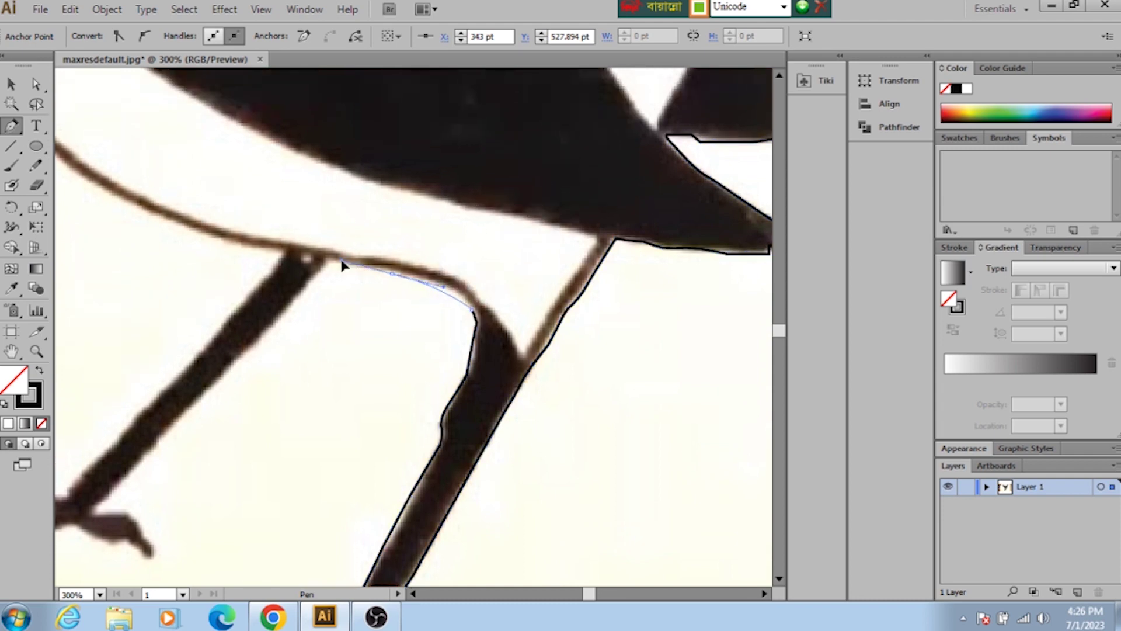
pyautogui.keyDown('alt'); pyautogui.click(408, 279); pyautogui.keyUp('alt')
pyautogui.click(706, 327)
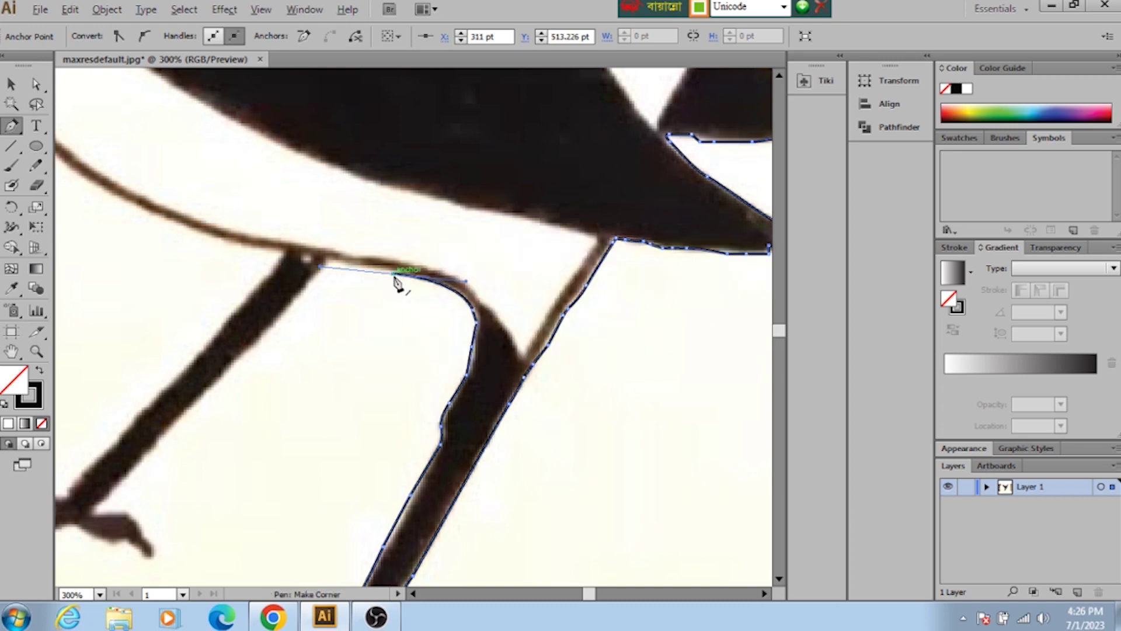
pyautogui.moveTo(331, 263); pyautogui.dragTo(302, 288)
# Step: Run the outline down the second leg and around its foot's back toe
pyautogui.moveTo(254, 344); pyautogui.dragTo(104, 506)
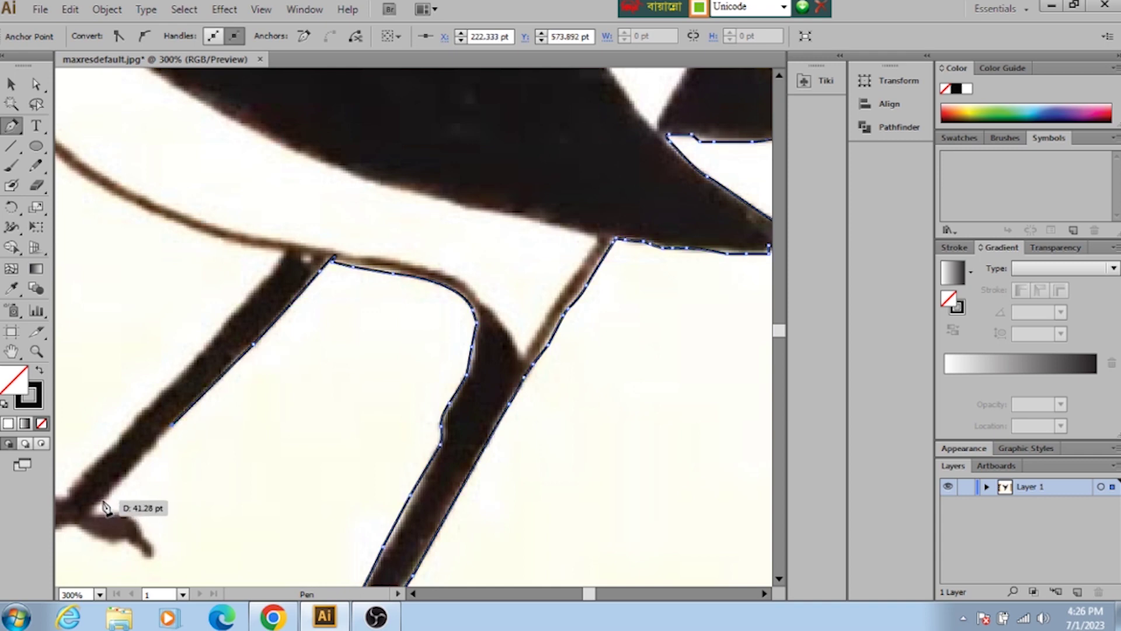
pyautogui.moveTo(105, 501)
pyautogui.mouseDown()
pyautogui.moveTo(128, 519)
pyautogui.moveTo(97, 520)
pyautogui.mouseUp()
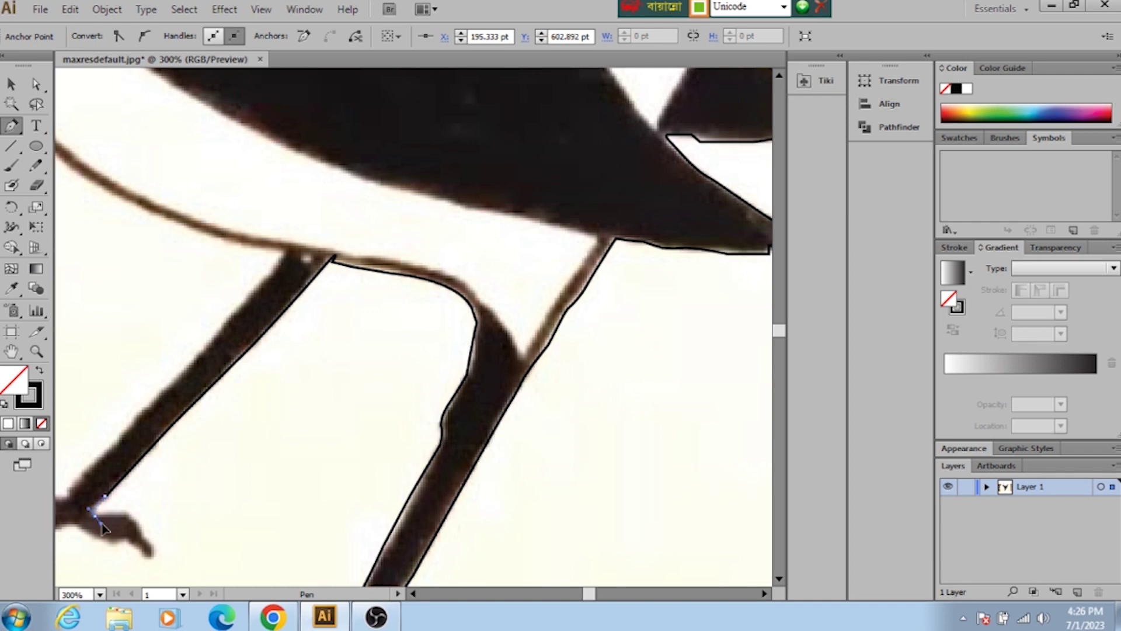
pyautogui.moveTo(109, 528)
pyautogui.mouseDown()
pyautogui.moveTo(117, 518)
pyautogui.moveTo(138, 525)
pyautogui.moveTo(155, 552)
pyautogui.moveTo(77, 525)
pyautogui.mouseUp()
pyautogui.click(143, 536)
pyautogui.keyDown('ctrl'); pyautogui.click(129, 549); pyautogui.keyUp('ctrl')
pyautogui.keyDown('ctrl'); pyautogui.click(113, 545); pyautogui.keyUp('ctrl')
pyautogui.keyDown('ctrl'); pyautogui.click(76, 525); pyautogui.keyUp('ctrl')
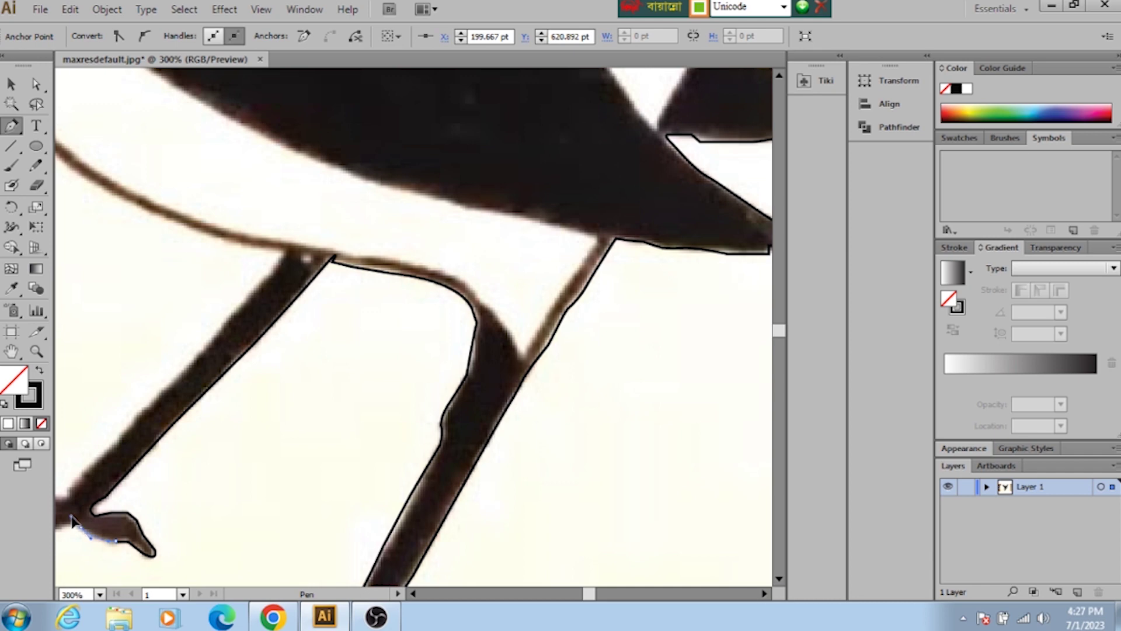
pyautogui.keyDown('ctrl'); pyautogui.click(88, 536); pyautogui.keyUp('ctrl')
pyautogui.moveTo(84, 534); pyautogui.dragTo(200, 544)
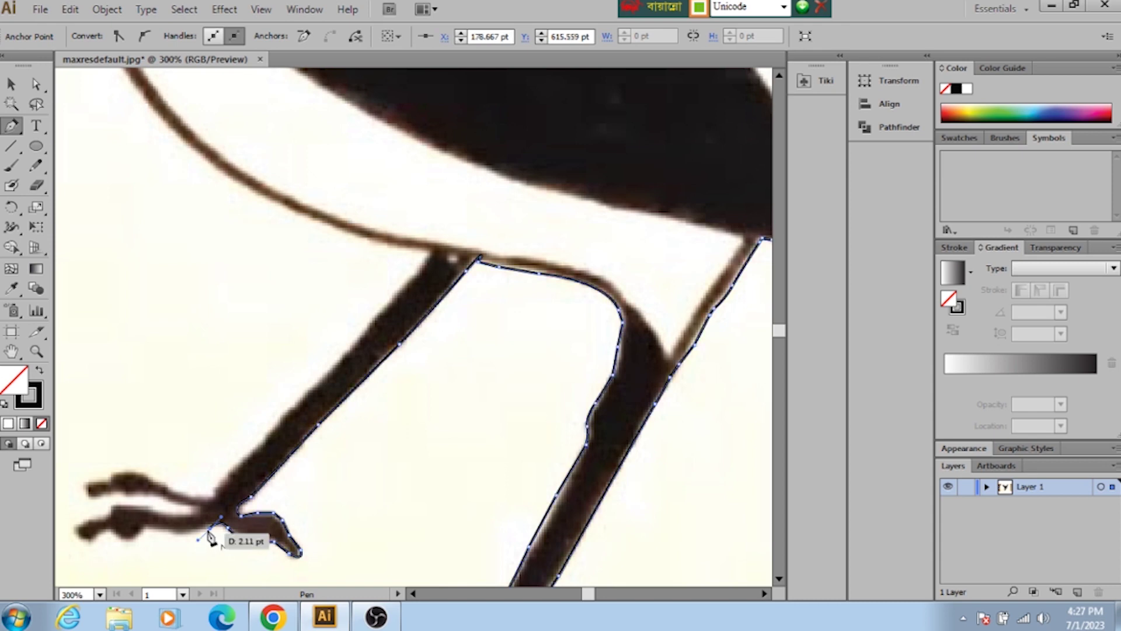
# Step: Make the toe anchor a corner and trace the toe's underside toward its tip
pyautogui.keyDown('alt'); pyautogui.click(209, 536); pyautogui.keyUp('alt')
pyautogui.click(689, 330)
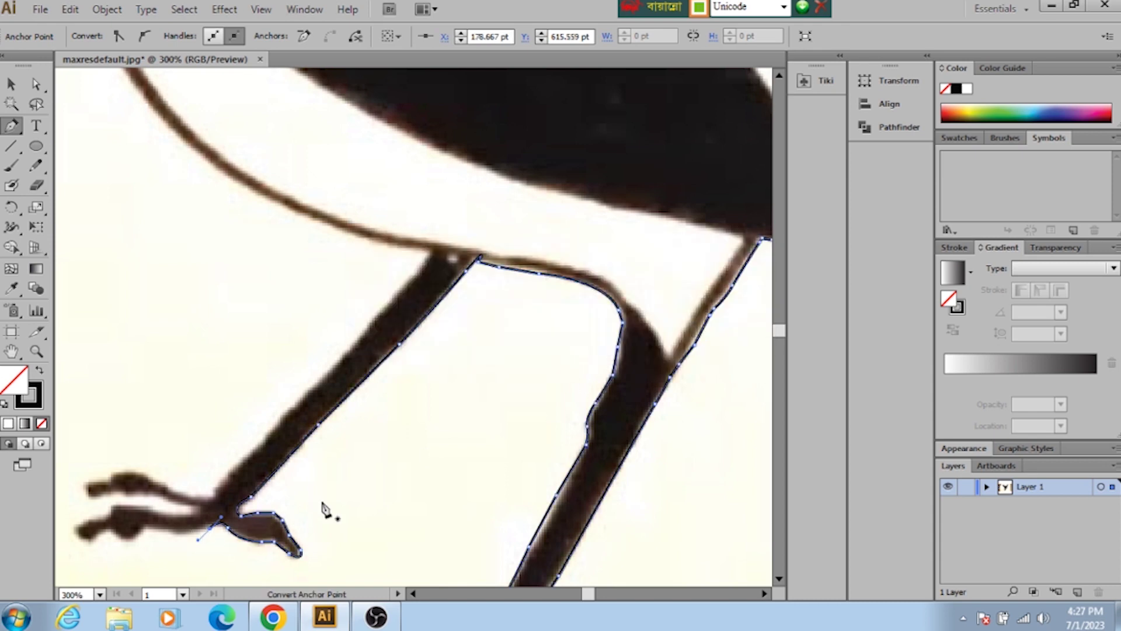
pyautogui.keyDown('alt'); pyautogui.click(209, 534); pyautogui.keyUp('alt')
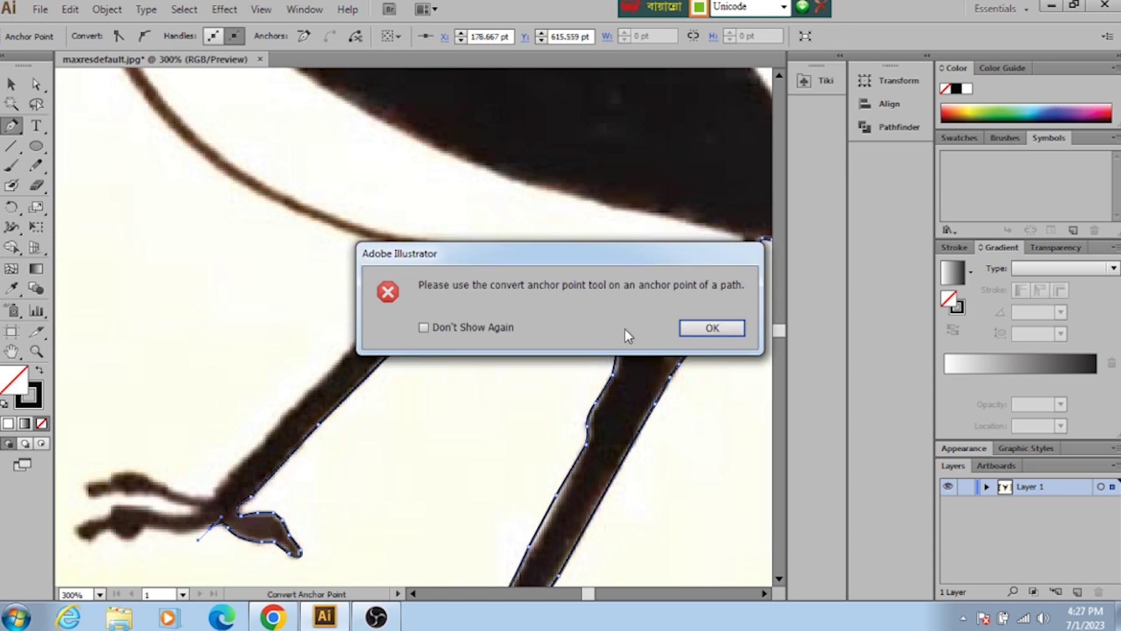
pyautogui.click(704, 325)
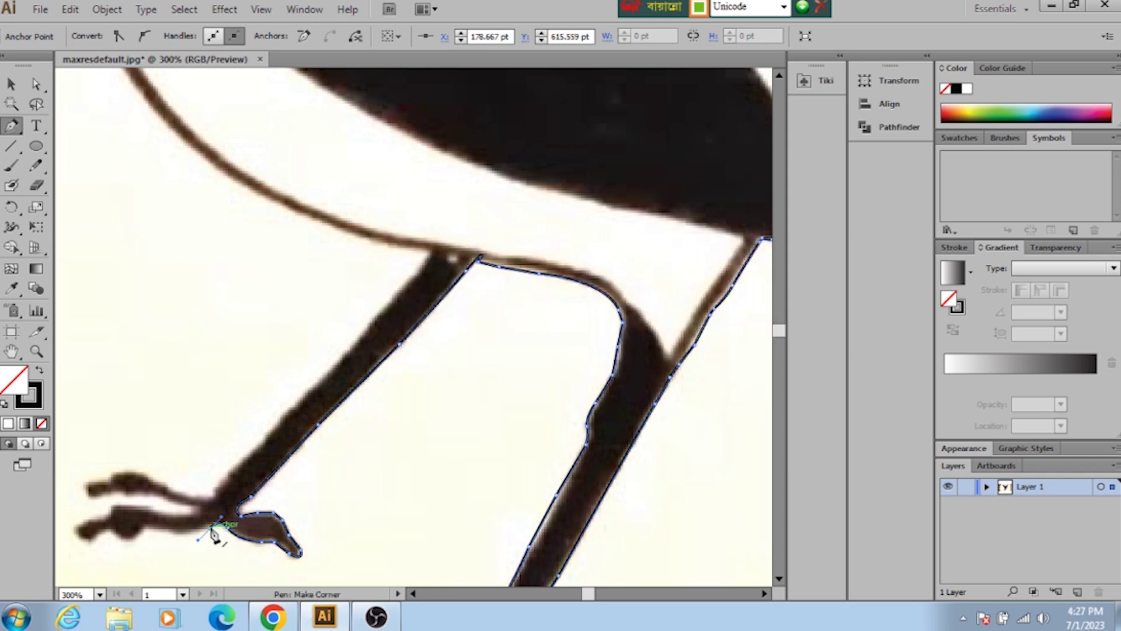
pyautogui.click(212, 533)
pyautogui.moveTo(188, 533)
pyautogui.mouseDown()
pyautogui.moveTo(137, 543)
pyautogui.moveTo(111, 521)
pyautogui.mouseUp()
pyautogui.keyDown('ctrl'); pyautogui.click(173, 534); pyautogui.keyUp('ctrl')
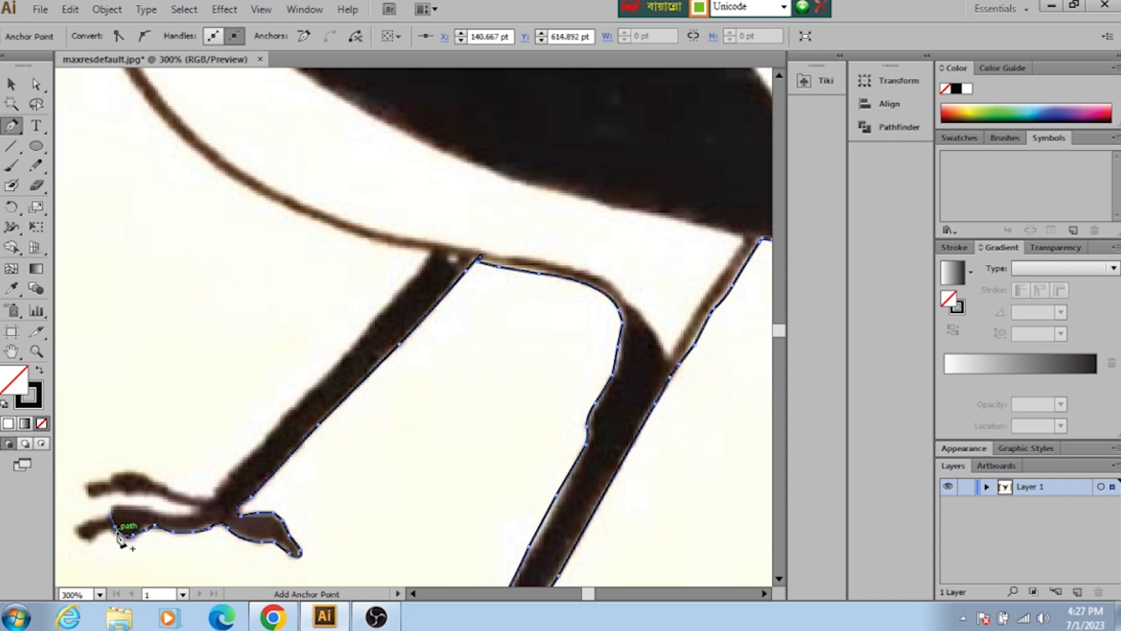
pyautogui.moveTo(110, 526)
pyautogui.mouseDown()
pyautogui.moveTo(100, 542)
pyautogui.moveTo(78, 535)
pyautogui.mouseUp()
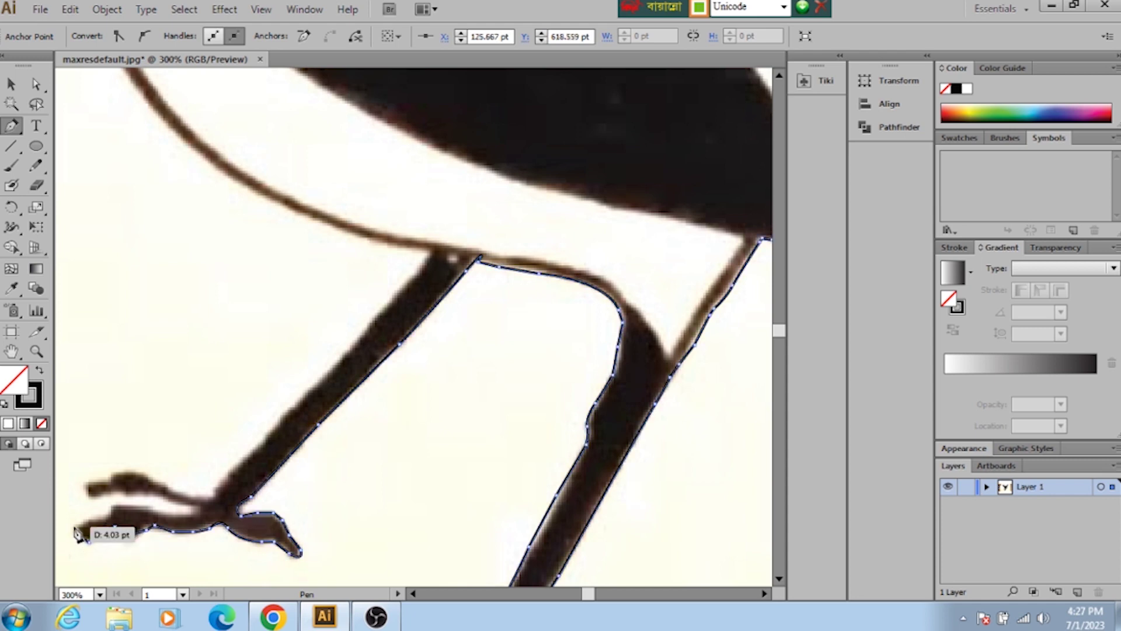
# Step: Wrap the outline around the toe tip and upper toe, then back up to the belly
pyautogui.moveTo(101, 519)
pyautogui.mouseDown()
pyautogui.moveTo(117, 524)
pyautogui.moveTo(114, 510)
pyautogui.moveTo(130, 533)
pyautogui.moveTo(121, 505)
pyautogui.mouseUp()
pyautogui.keyDown('alt'); pyautogui.click(121, 506); pyautogui.keyUp('alt')
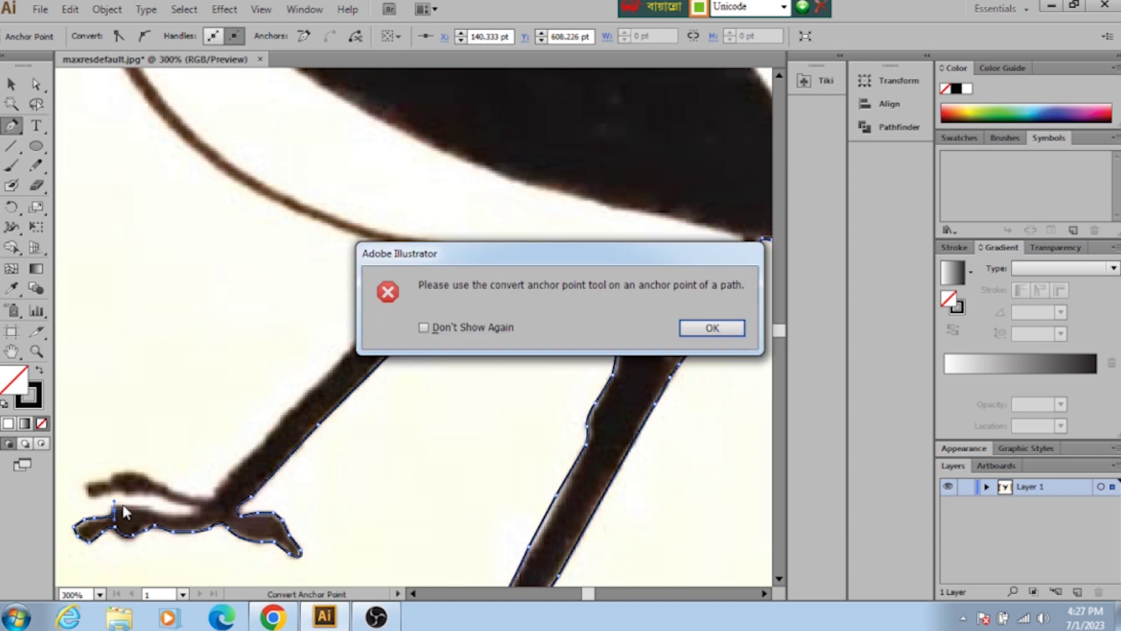
pyautogui.press('Return')
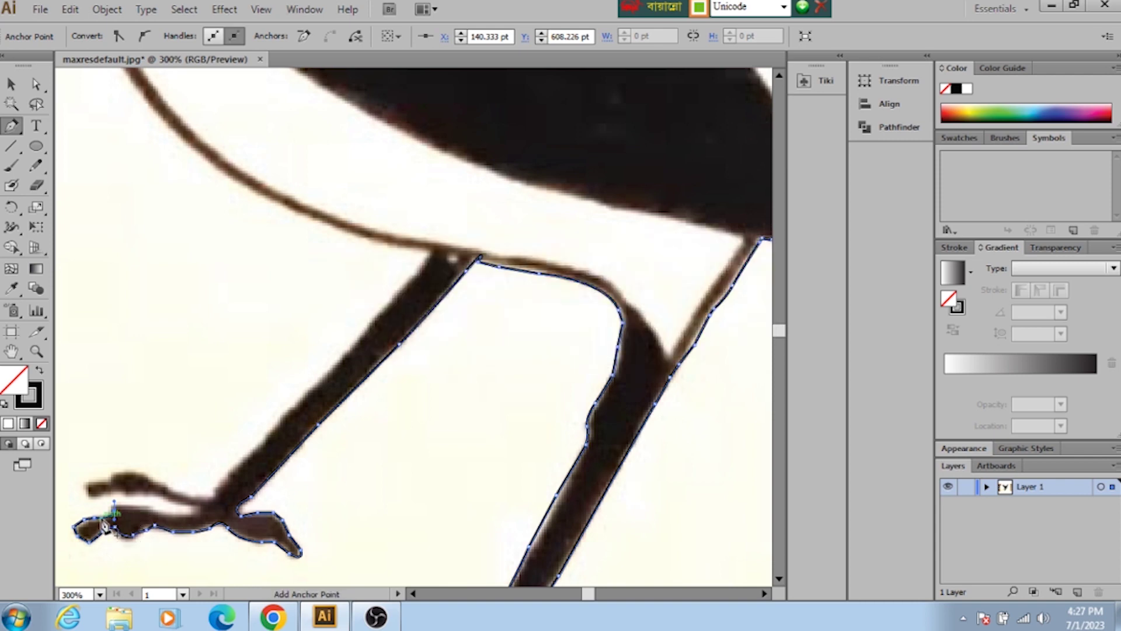
pyautogui.moveTo(118, 512)
pyautogui.mouseDown()
pyautogui.moveTo(198, 515)
pyautogui.moveTo(163, 501)
pyautogui.mouseUp()
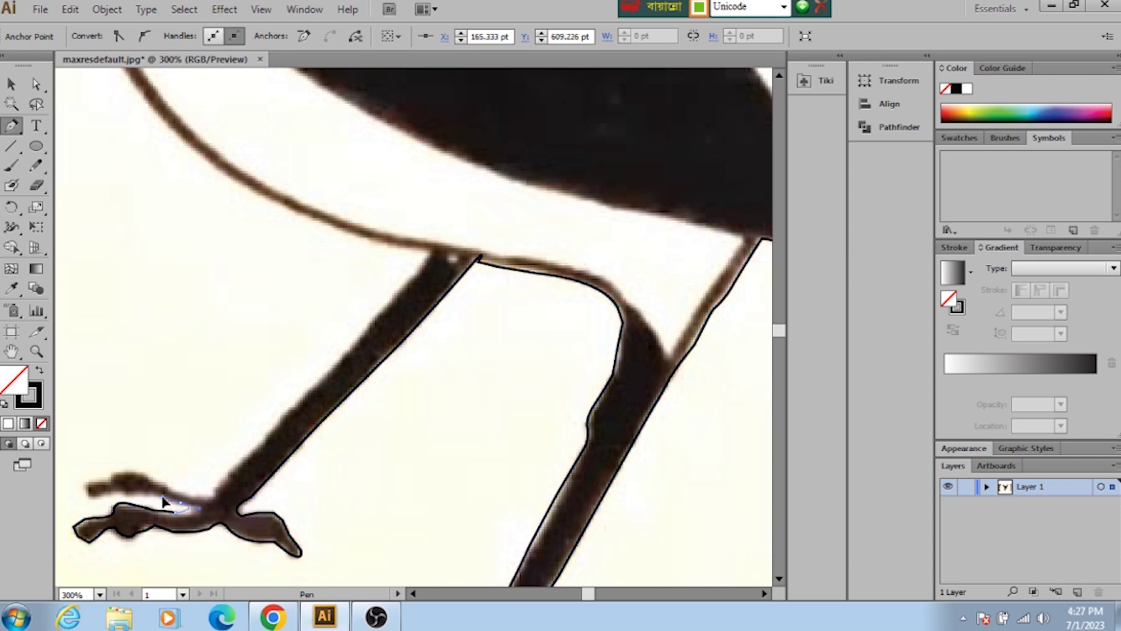
pyautogui.hotkey('ctrl', 'z')
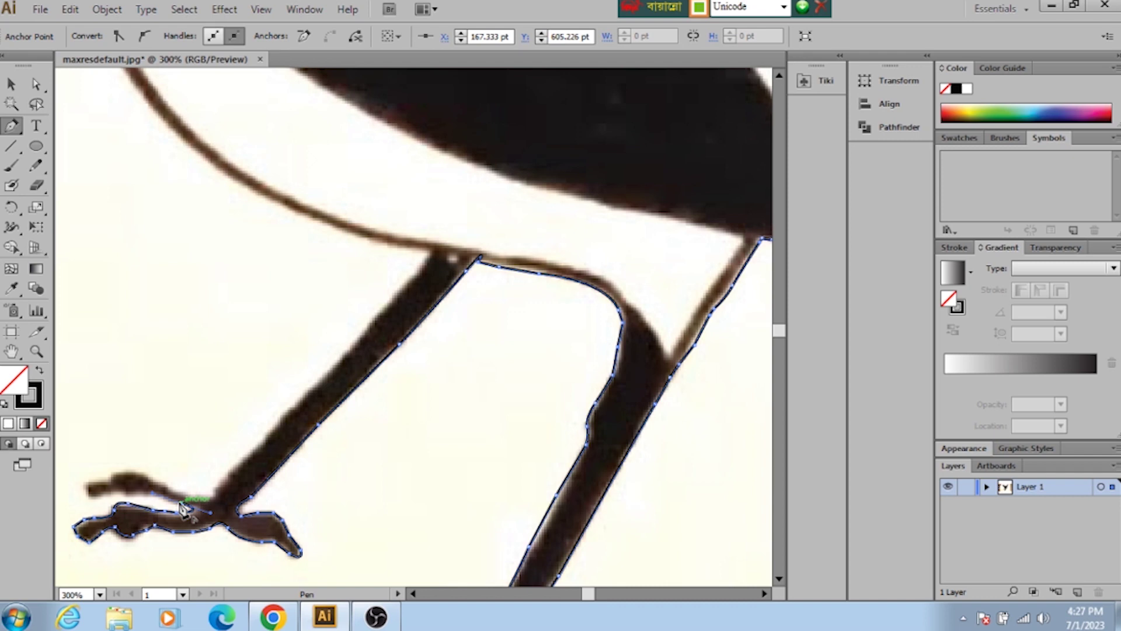
pyautogui.moveTo(181, 506); pyautogui.dragTo(91, 495)
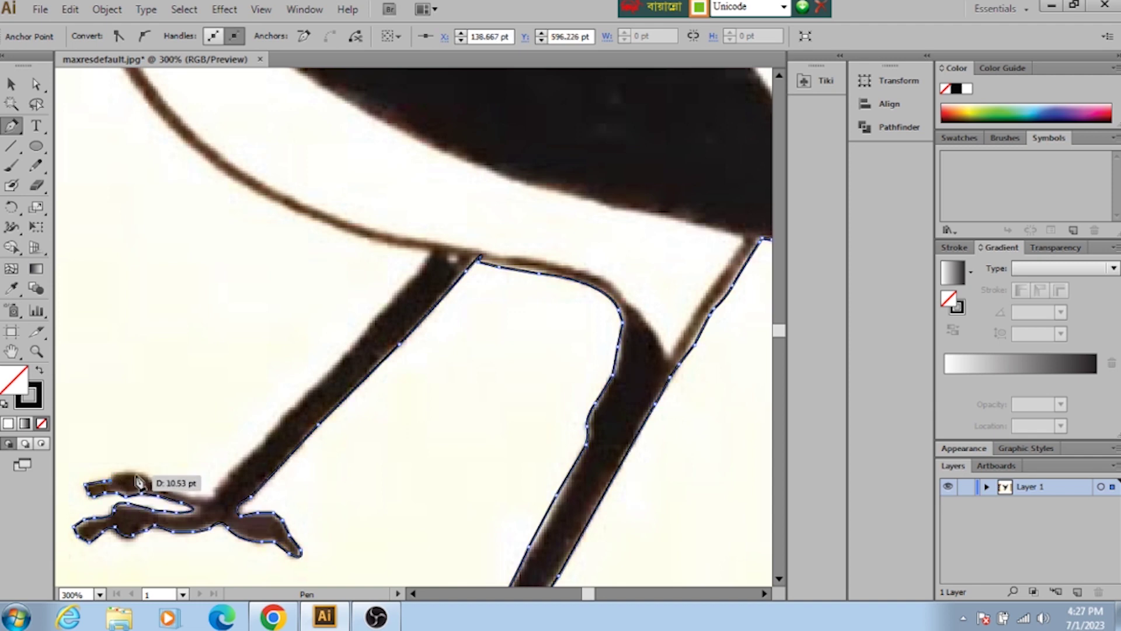
pyautogui.moveTo(143, 481)
pyautogui.mouseDown()
pyautogui.moveTo(193, 500)
pyautogui.moveTo(265, 455)
pyautogui.moveTo(425, 272)
pyautogui.moveTo(403, 255)
pyautogui.mouseUp()
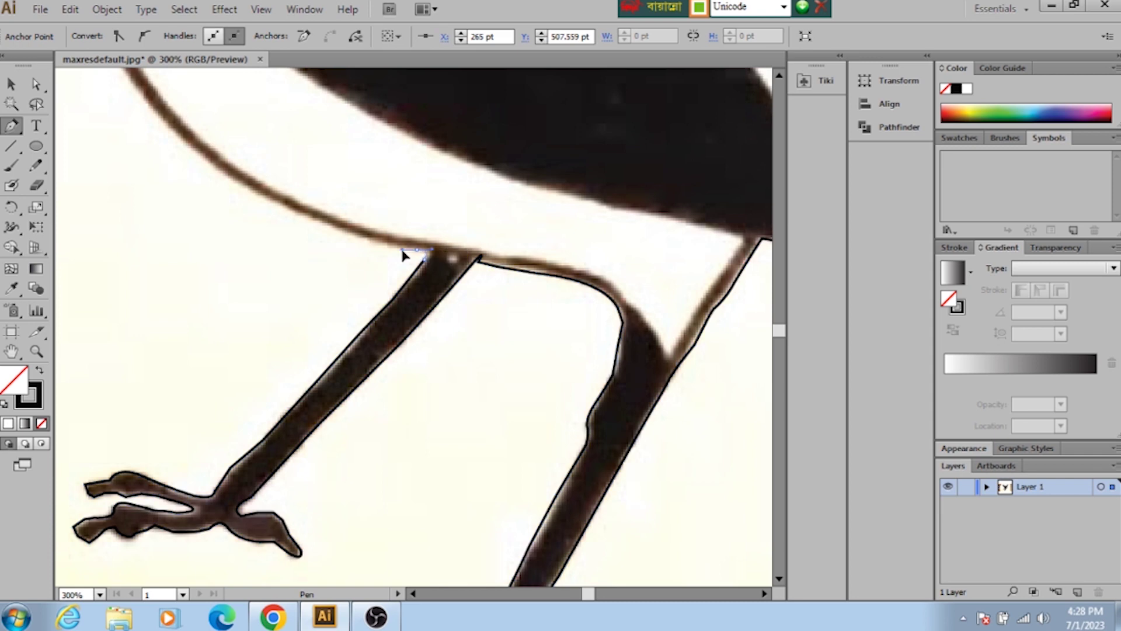
# Step: Continue the outline from the leg top along the belly curve toward the front
pyautogui.click(424, 255)
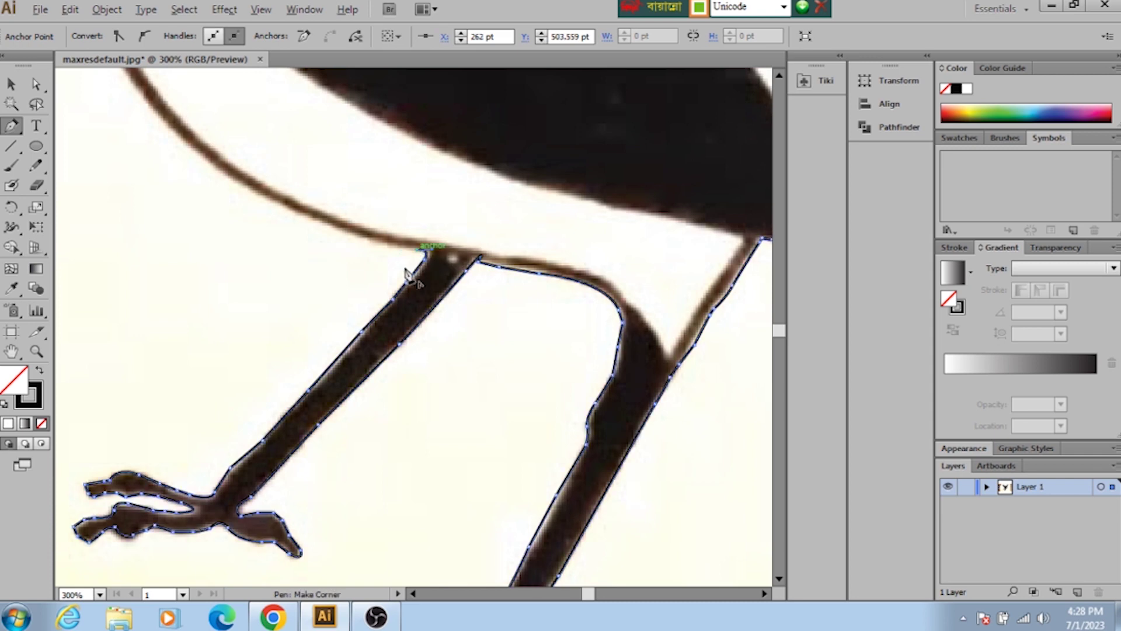
pyautogui.moveTo(407, 274); pyautogui.dragTo(250, 195)
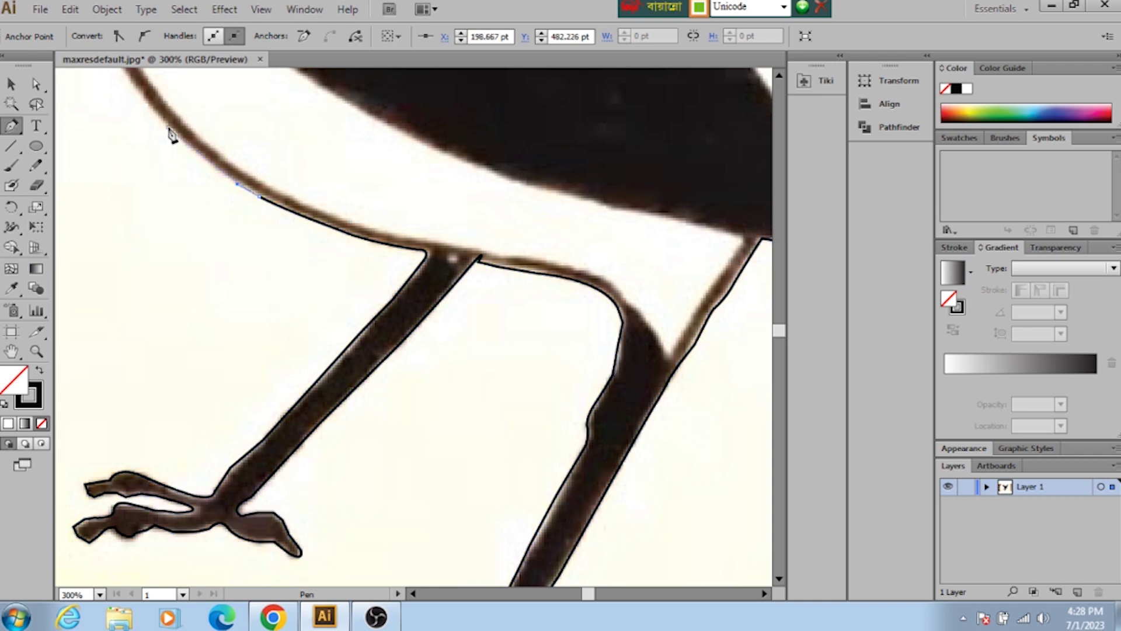
pyautogui.scroll(2, 200, 192)
pyautogui.scroll(2, 167, 242)
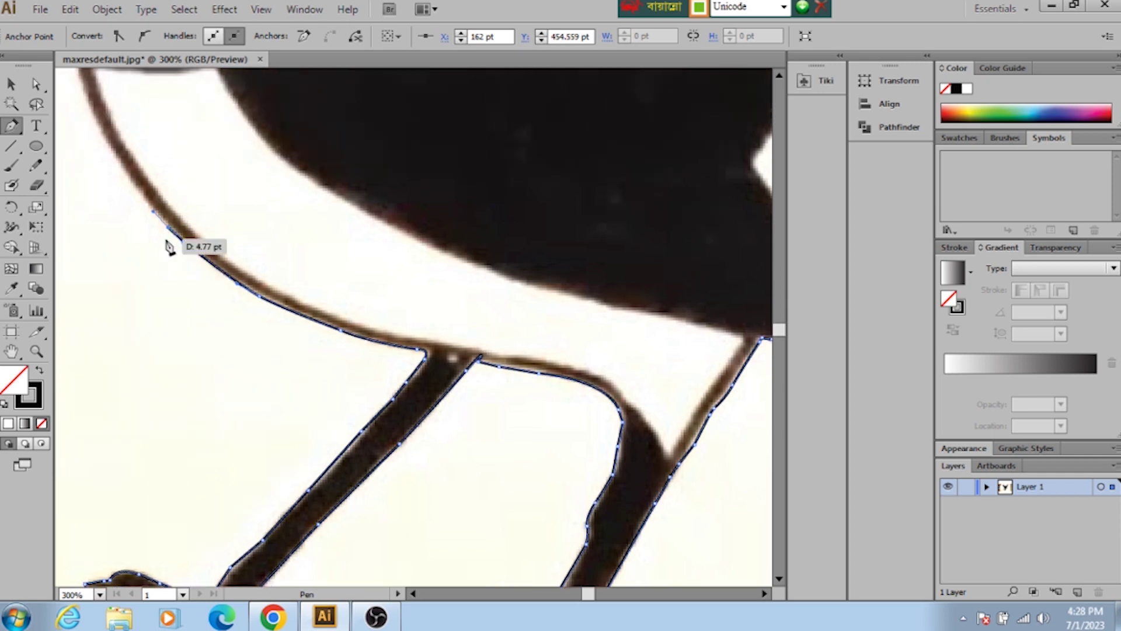
pyautogui.scroll(2, 167, 245)
pyautogui.scroll(1, 140, 320)
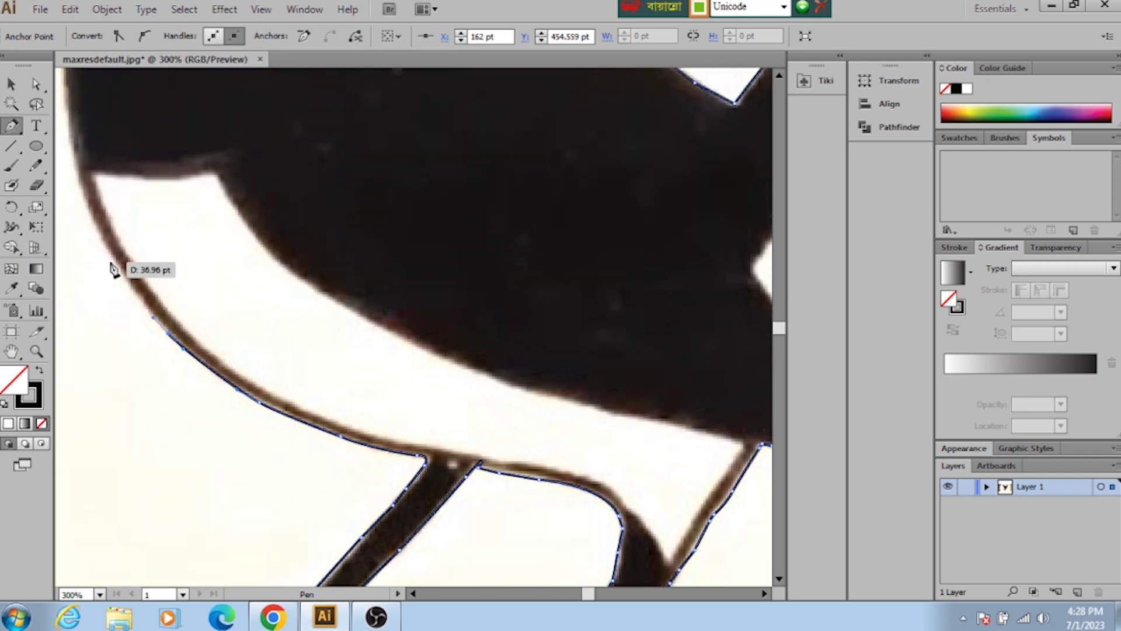
pyautogui.moveTo(140, 320); pyautogui.dragTo(99, 239)
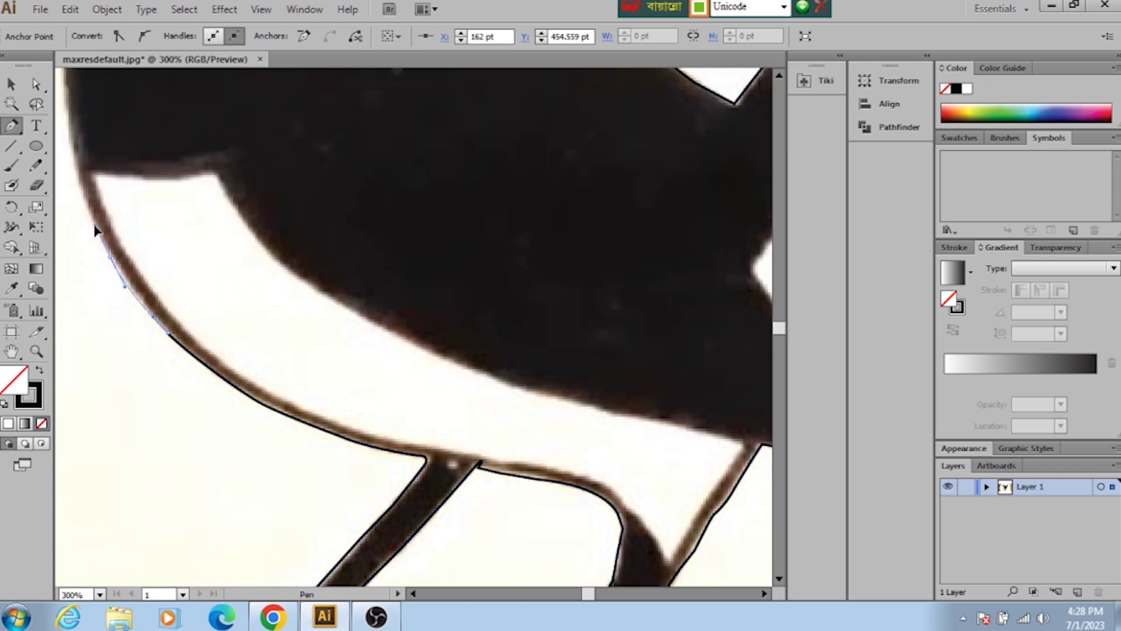
pyautogui.scroll(1, 96, 234)
pyautogui.scroll(1, 102, 257)
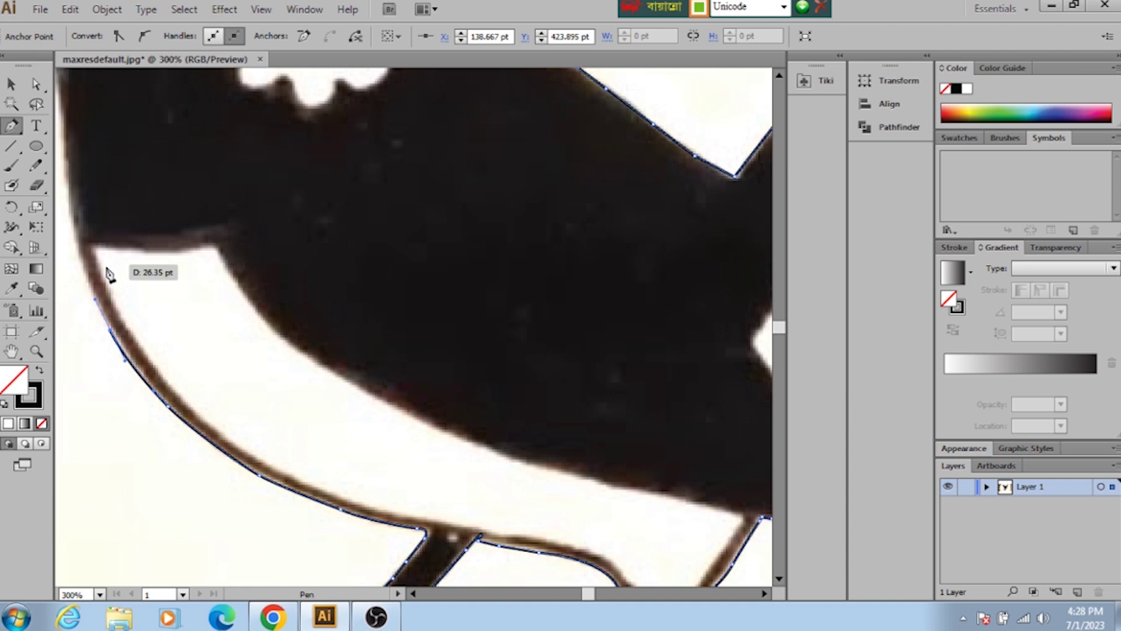
pyautogui.click(73, 240)
# Step: Trace the outline up the breast and throat toward the beak
pyautogui.hscroll(-3, 68, 212)
pyautogui.click(143, 207)
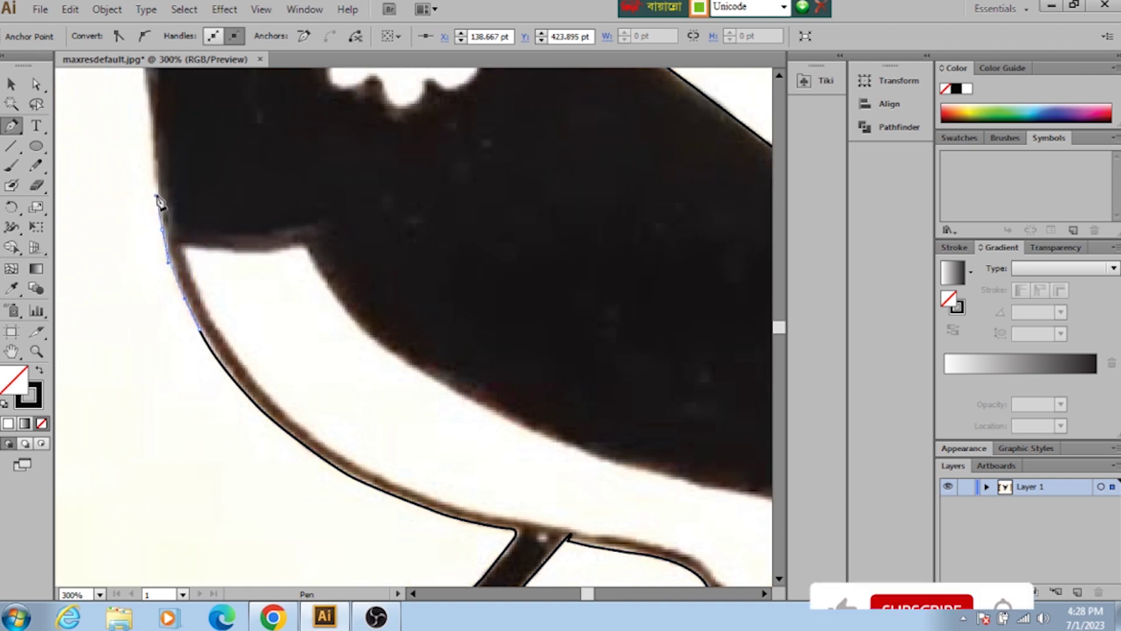
pyautogui.scroll(1, 201, 237)
pyautogui.scroll(2, 201, 243)
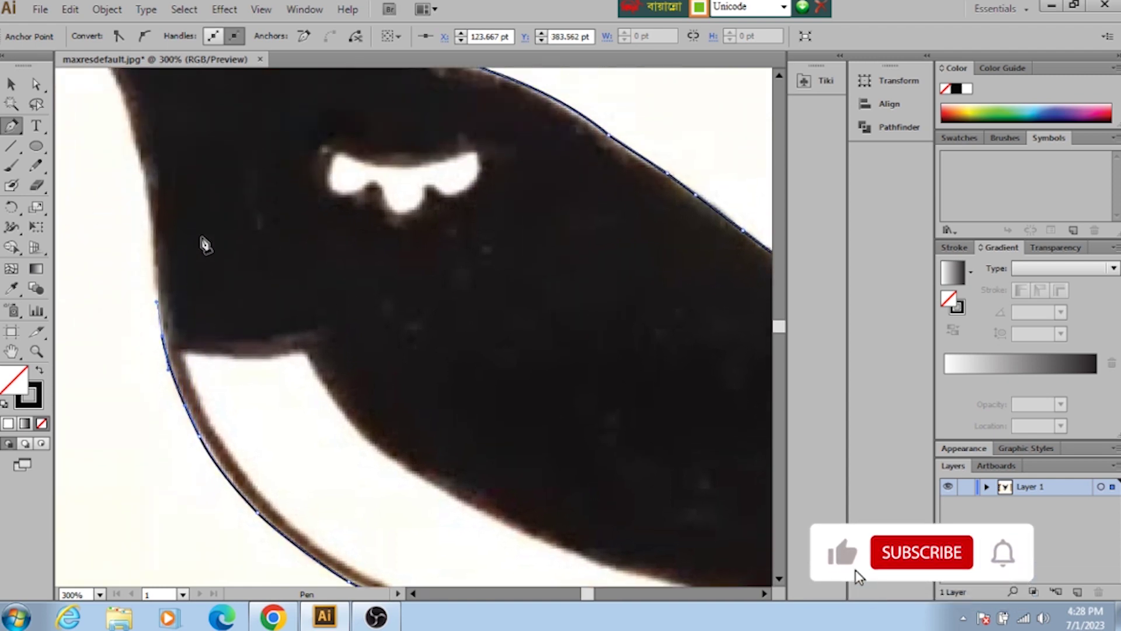
pyautogui.scroll(2, 197, 256)
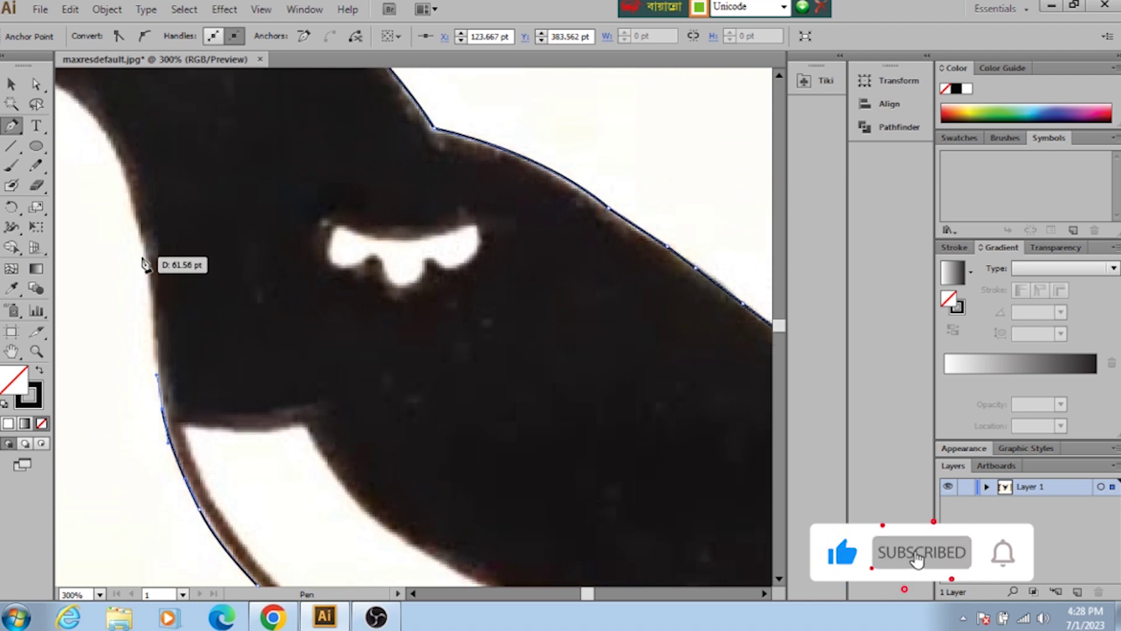
pyautogui.moveTo(145, 263); pyautogui.dragTo(134, 234)
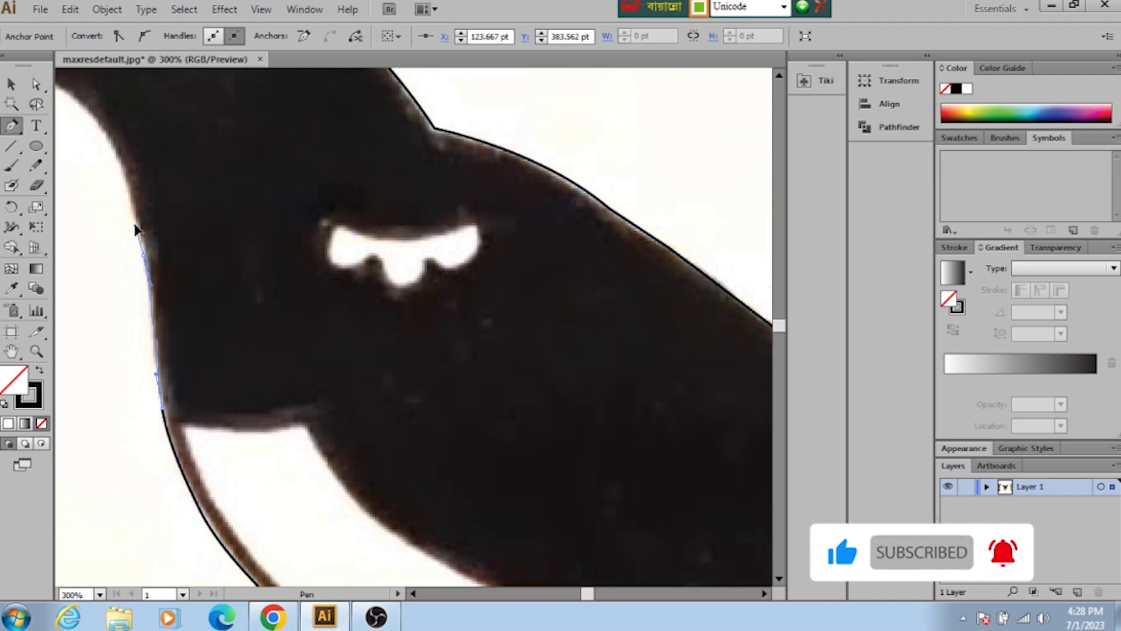
pyautogui.click(103, 138)
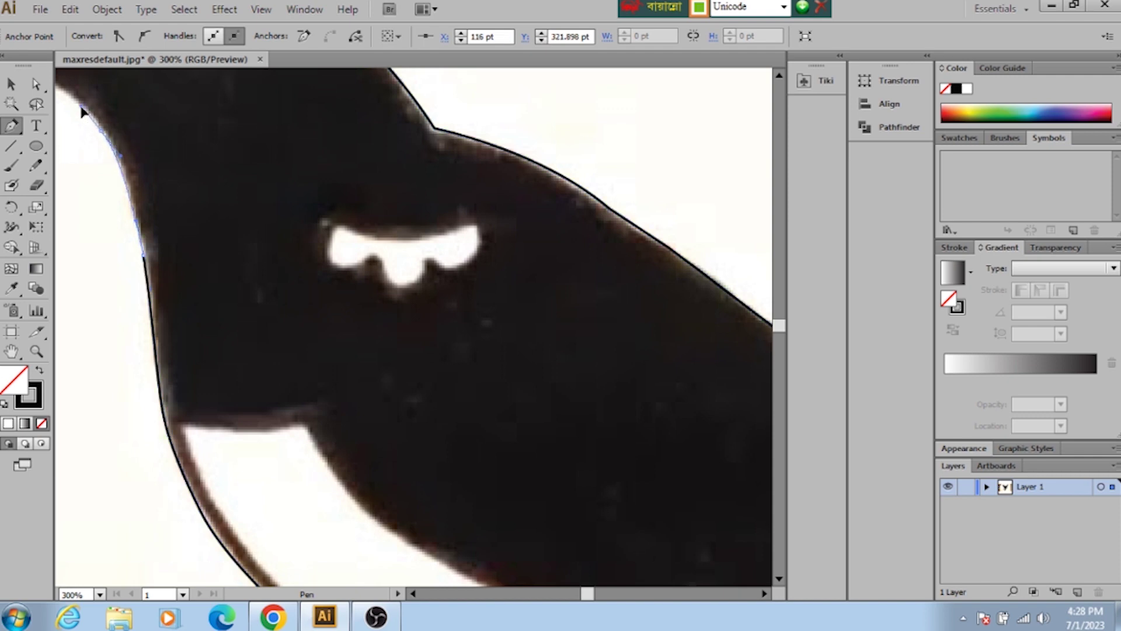
pyautogui.click(139, 210)
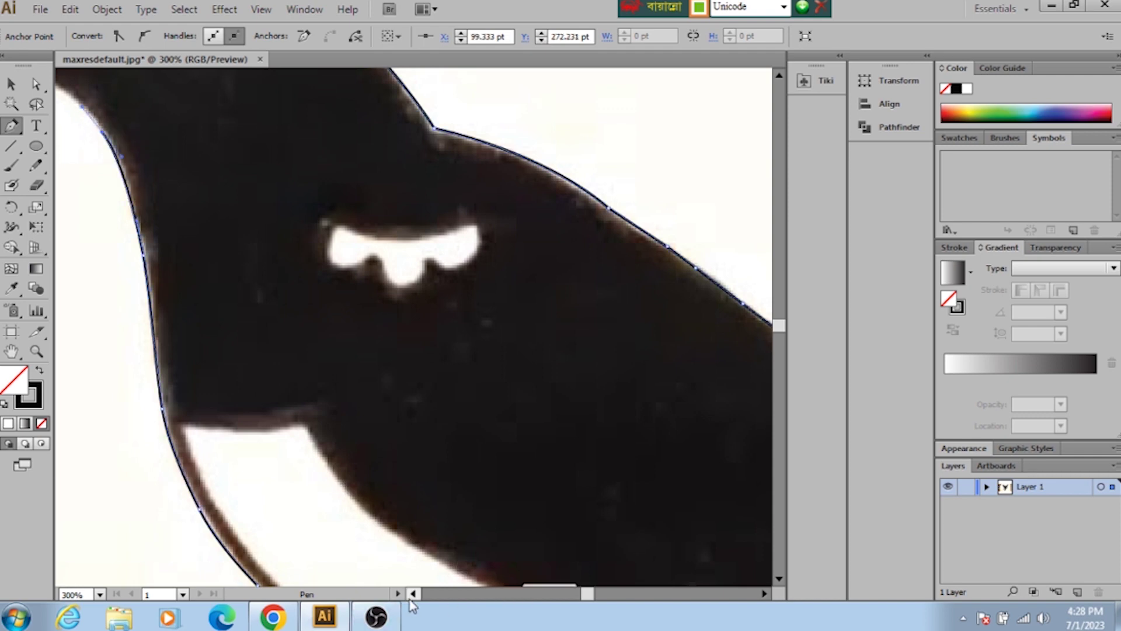
pyautogui.hscroll(-3, 411, 601)
pyautogui.scroll(1, 413, 596)
# Step: Trace under the throat and along the beak's lower edge, joining the starting anchor at the beak tip
pyautogui.scroll(2, 438, 450)
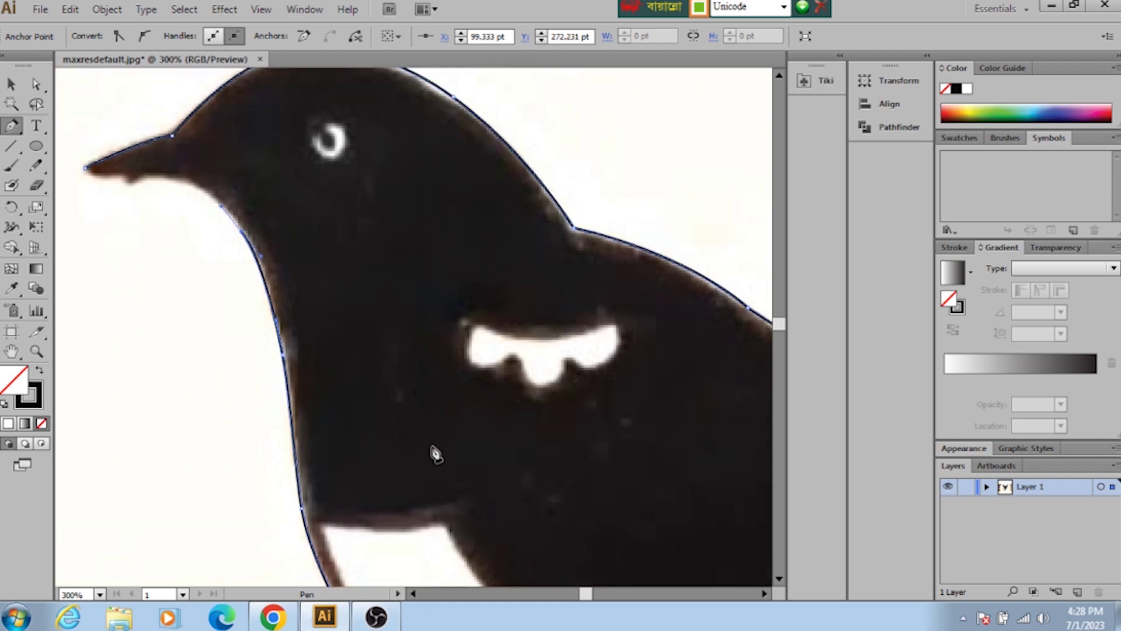
pyautogui.scroll(2, 388, 430)
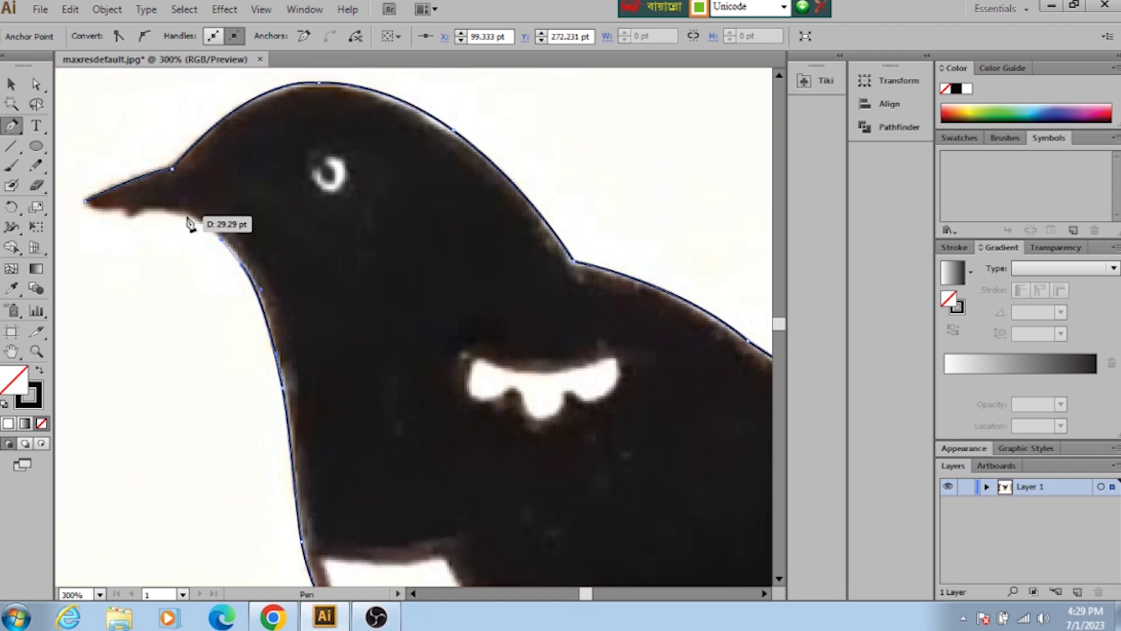
pyautogui.moveTo(193, 233); pyautogui.dragTo(188, 219)
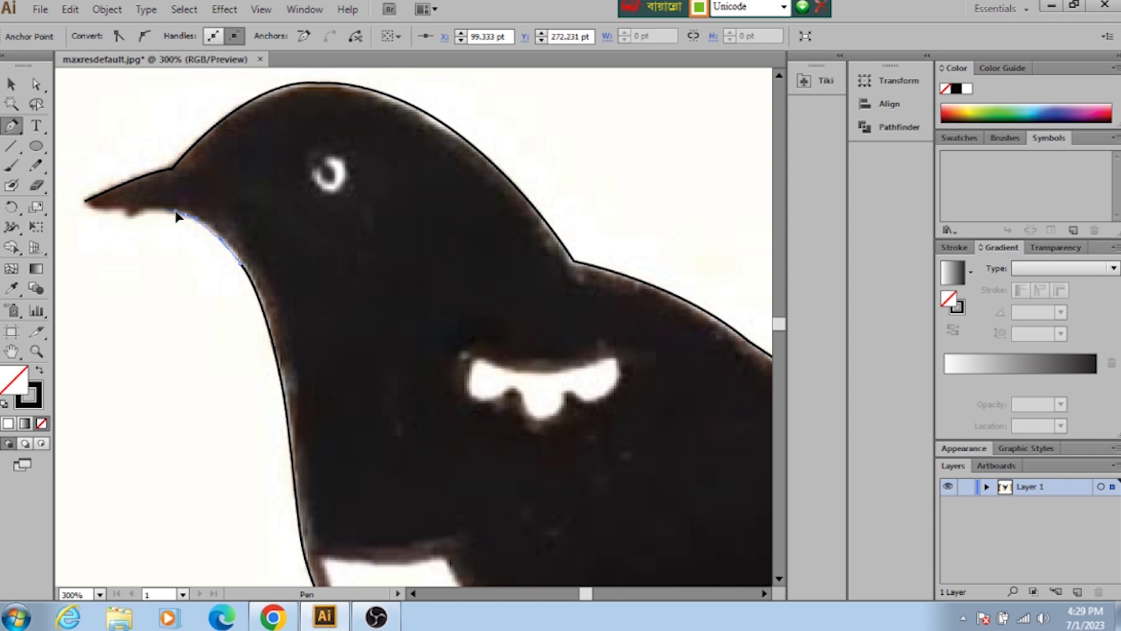
pyautogui.keyDown('ctrl'); pyautogui.click(178, 217); pyautogui.keyUp('ctrl')
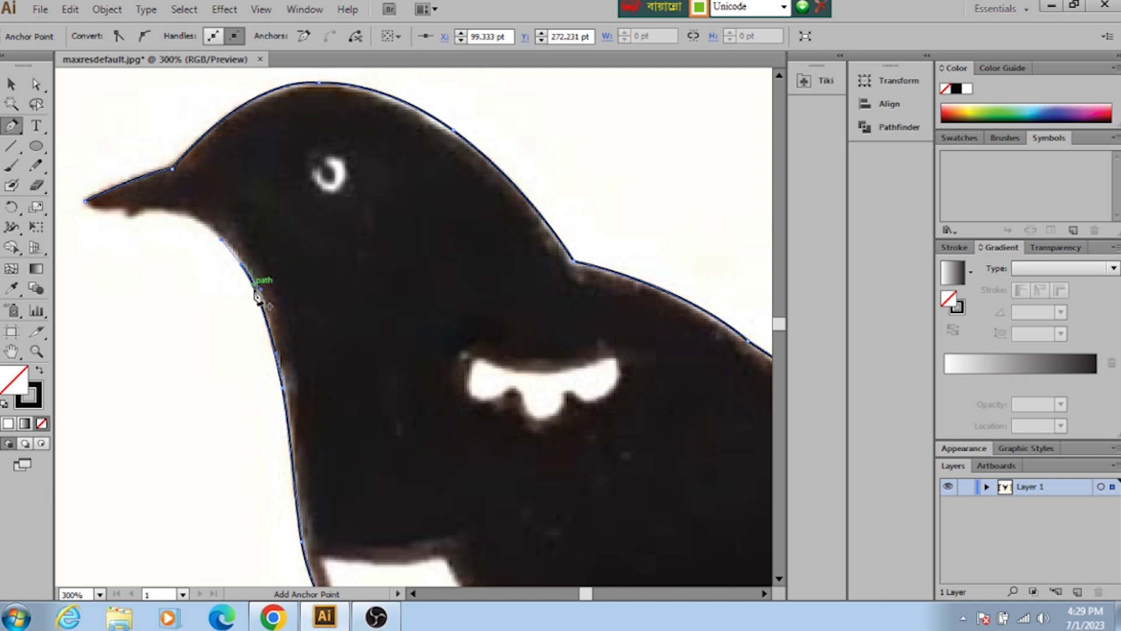
pyautogui.moveTo(257, 296); pyautogui.dragTo(203, 218)
pyautogui.click(161, 214)
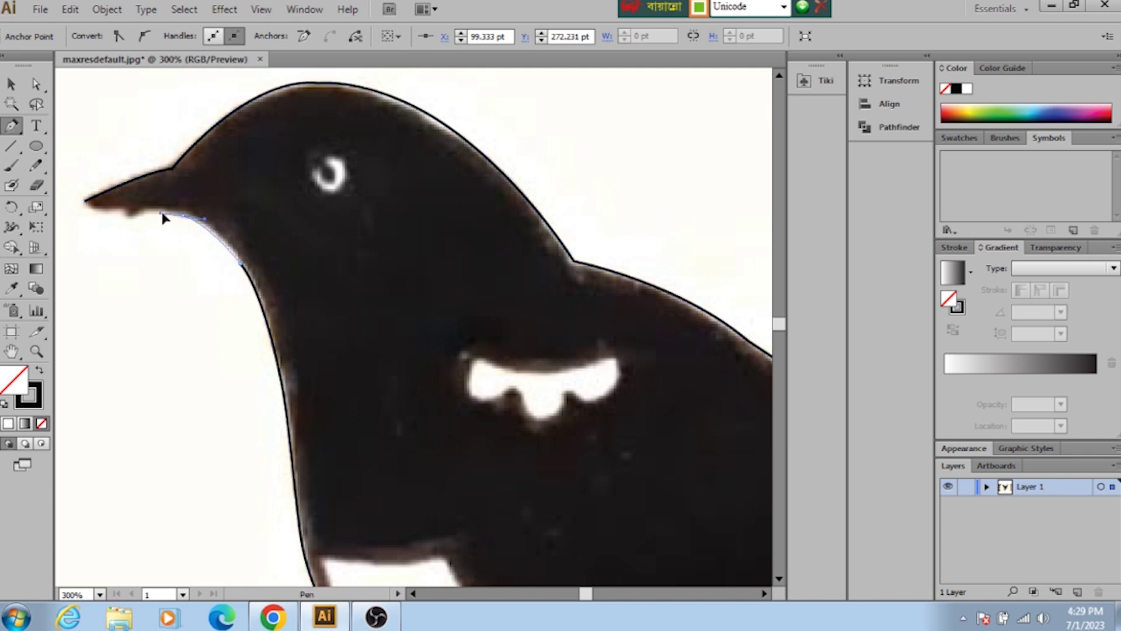
pyautogui.moveTo(157, 217)
pyautogui.mouseDown()
pyautogui.moveTo(115, 218)
pyautogui.moveTo(128, 221)
pyautogui.mouseUp()
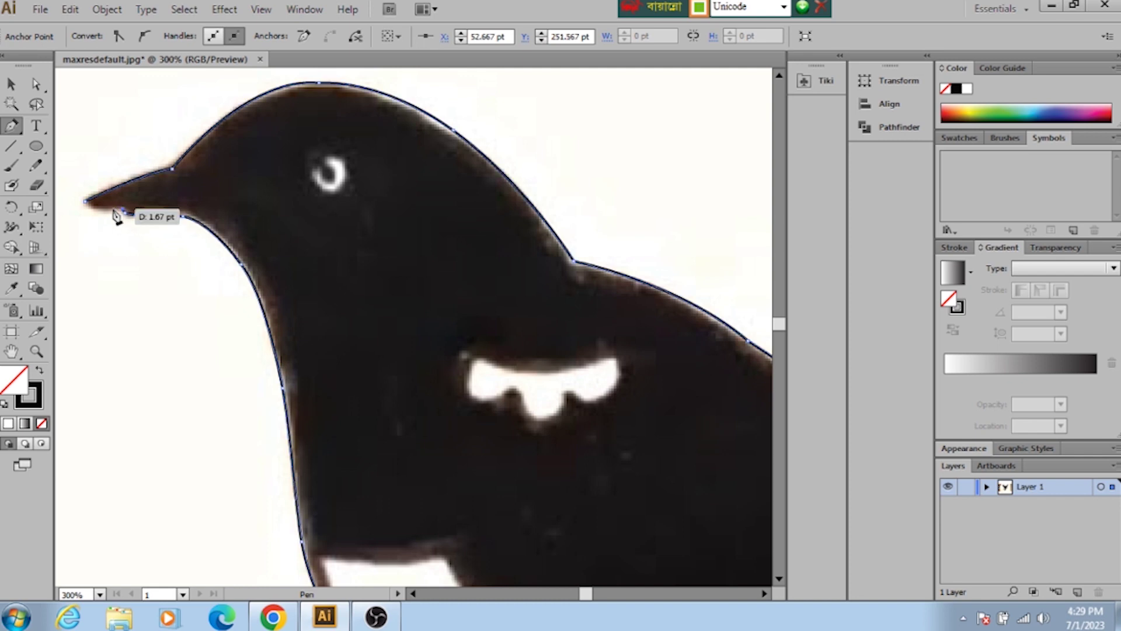
pyautogui.moveTo(128, 220); pyautogui.dragTo(108, 218)
pyautogui.click(87, 202)
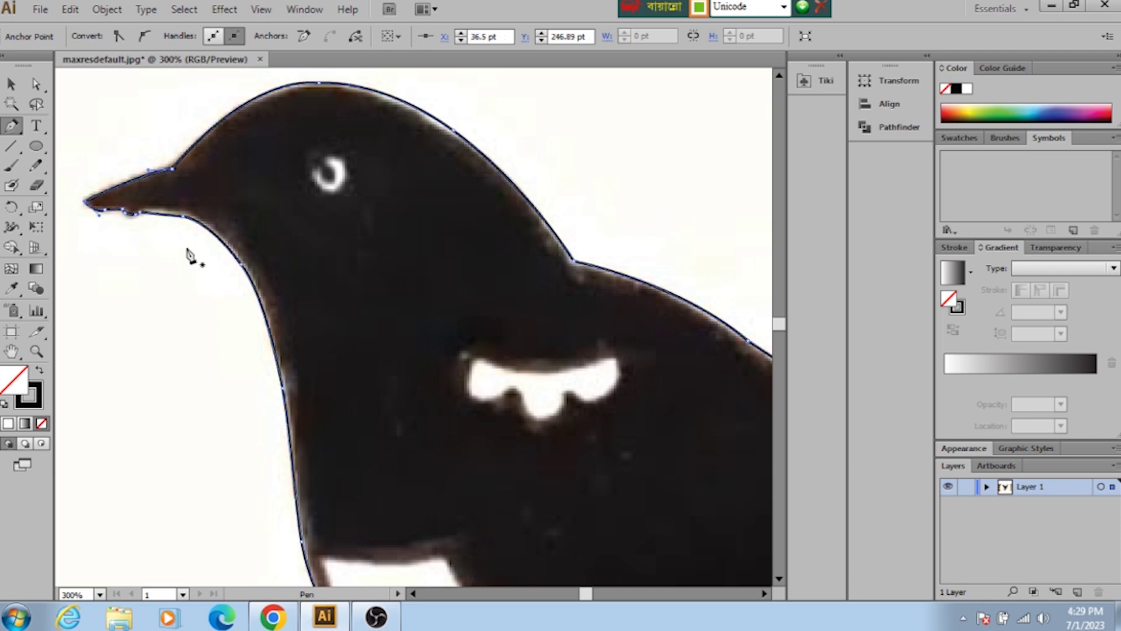
pyautogui.scroll(-2, 357, 316)
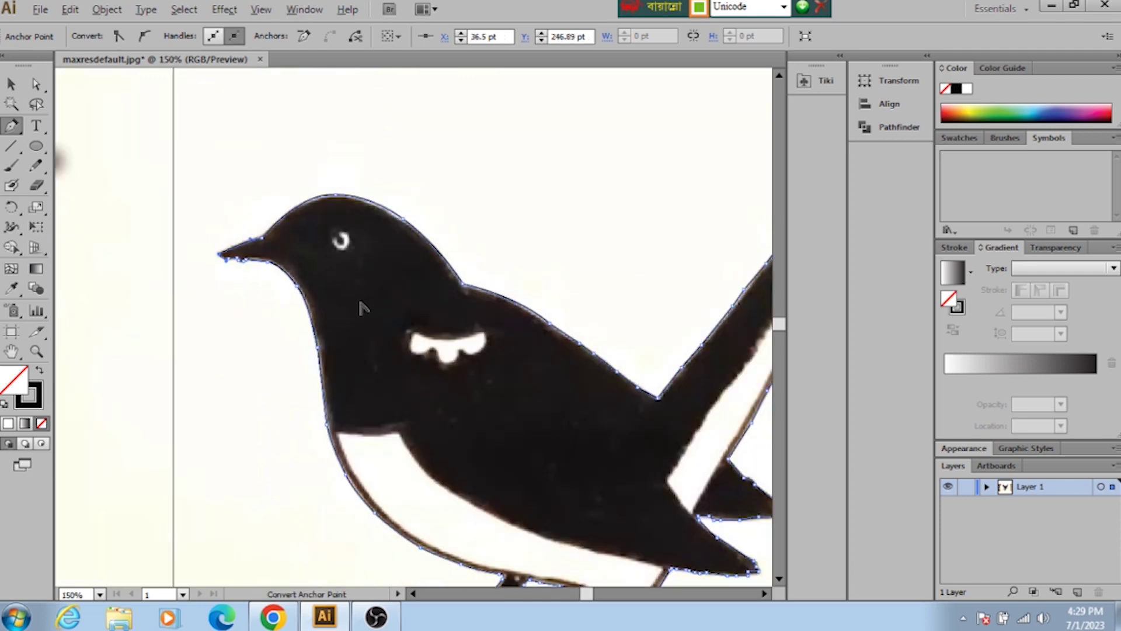
pyautogui.scroll(-2, 359, 319)
pyautogui.scroll(-1, 362, 321)
pyautogui.scroll(3, 373, 331)
pyautogui.scroll(1, 374, 331)
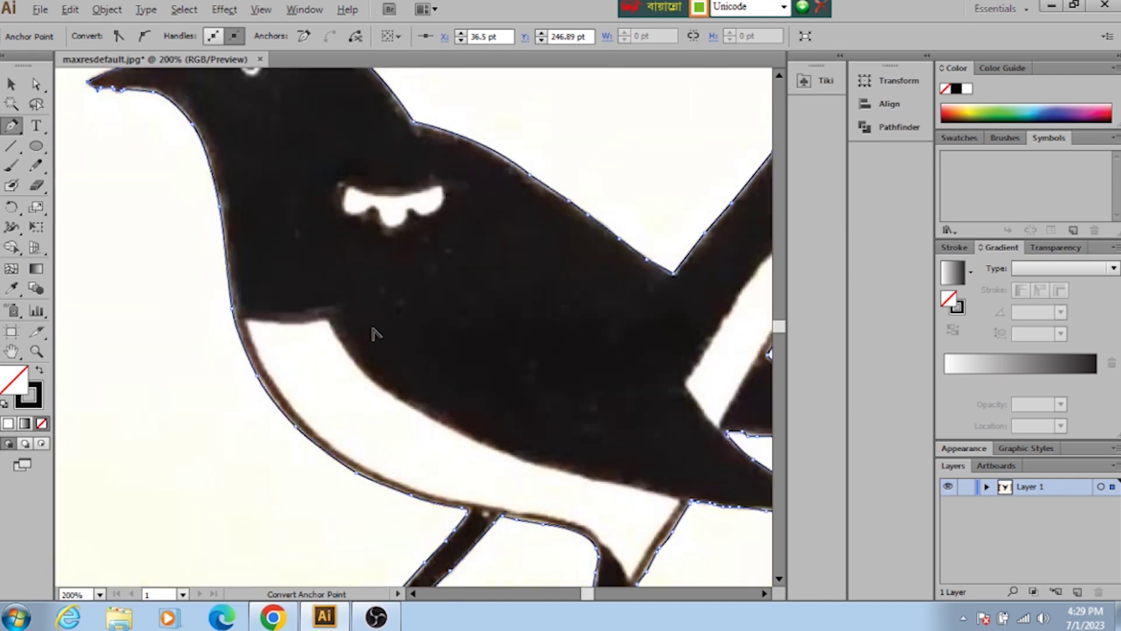
pyautogui.scroll(-1, 371, 328)
pyautogui.scroll(-1, 371, 329)
pyautogui.scroll(-1, 377, 338)
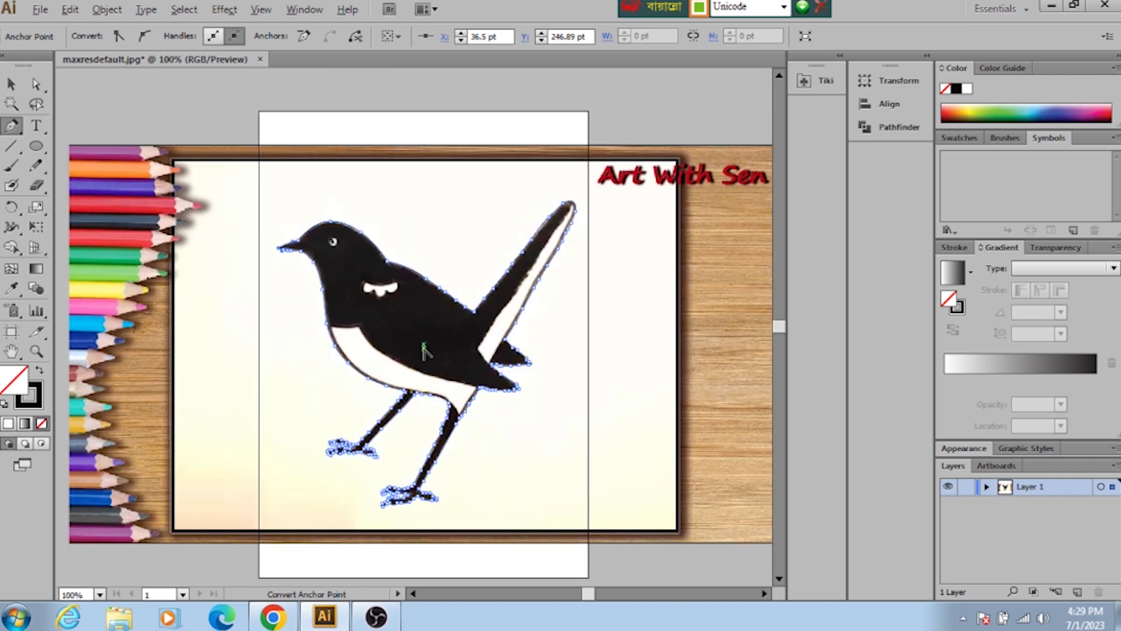
pyautogui.scroll(1, 378, 339)
pyautogui.scroll(1, 430, 356)
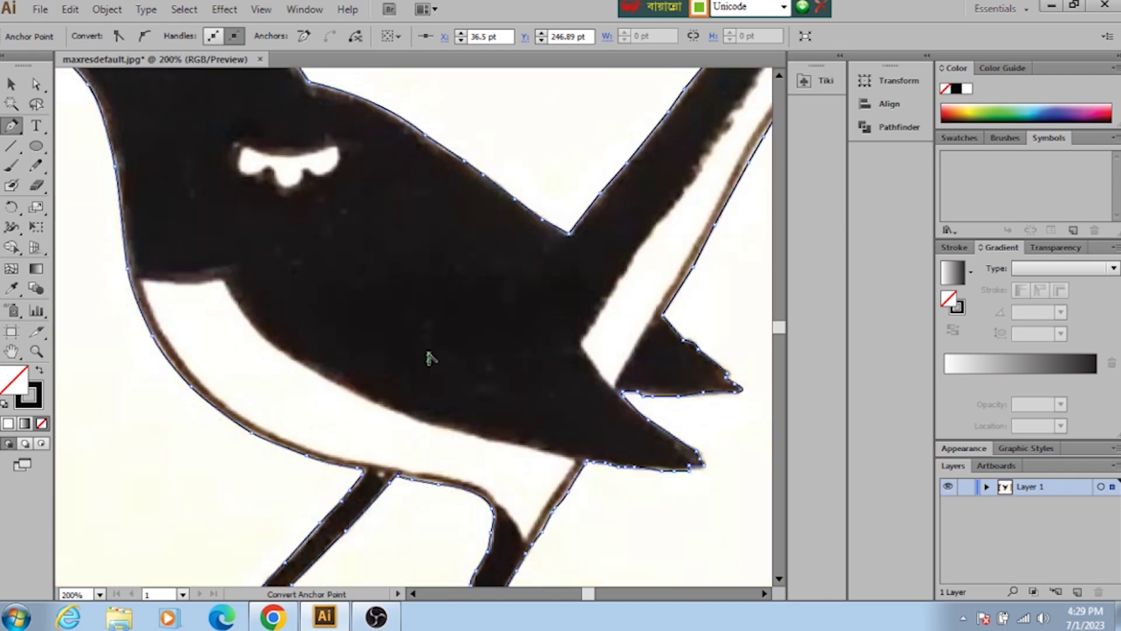
pyautogui.scroll(-1, 429, 358)
pyautogui.scroll(-1, 430, 357)
pyautogui.scroll(1, 430, 357)
# Step: Start a new Pen path at the white wing patch's left corner and curve its top edge
pyautogui.press('alt')
pyautogui.scroll(-1, 460, 353)
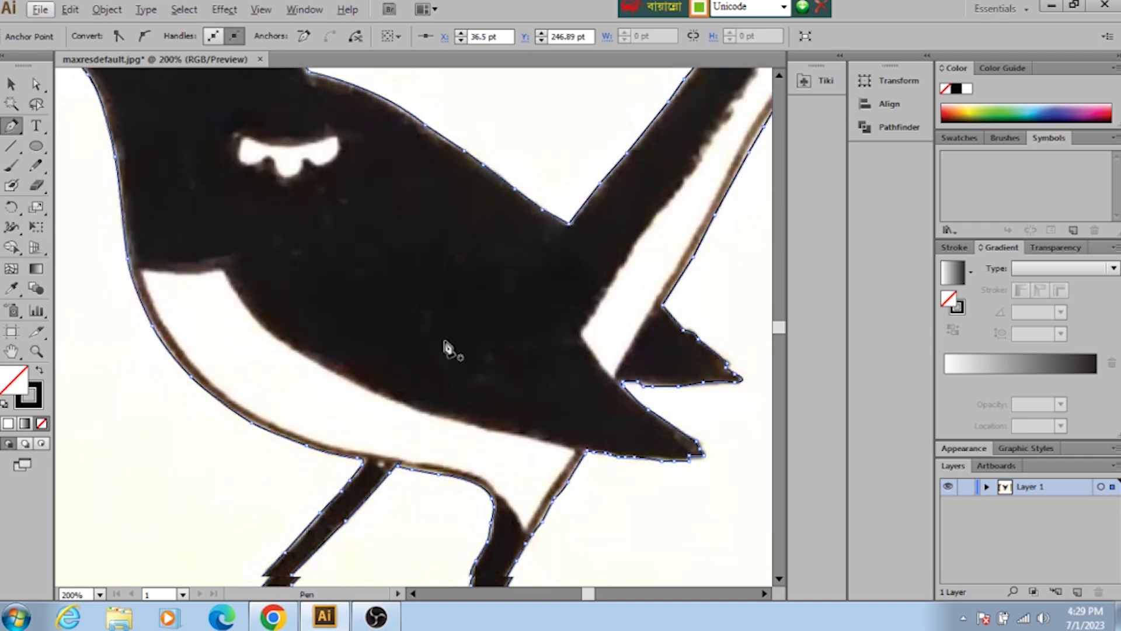
pyautogui.scroll(1, 436, 349)
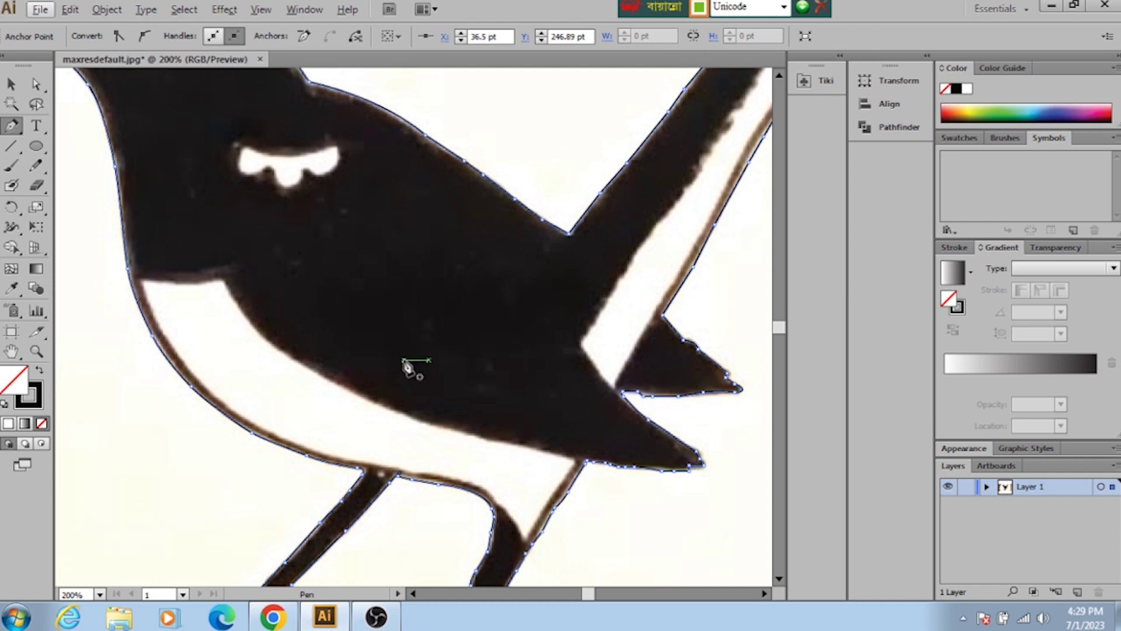
pyautogui.scroll(2, 393, 368)
pyautogui.scroll(1, 385, 366)
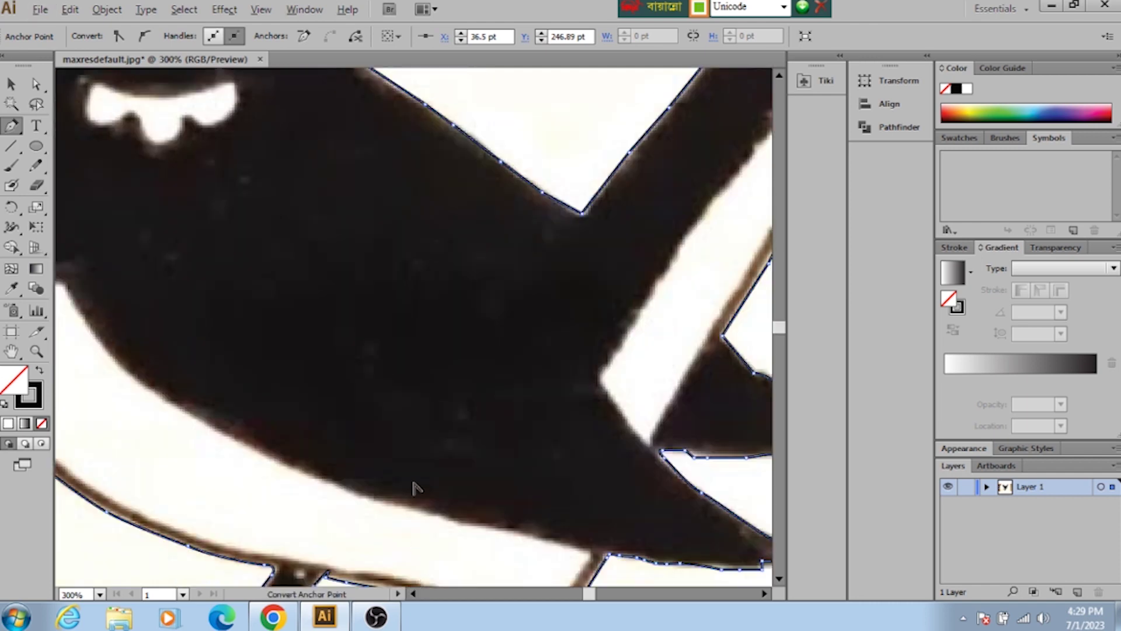
pyautogui.scroll(3, 412, 488)
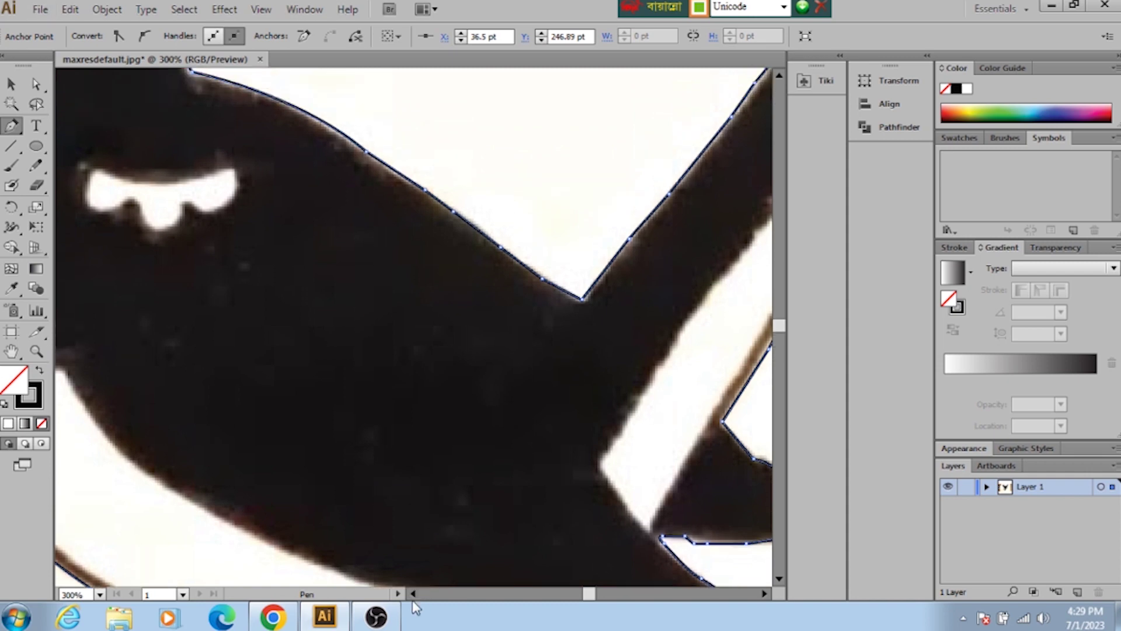
pyautogui.hscroll(-3, 401, 551)
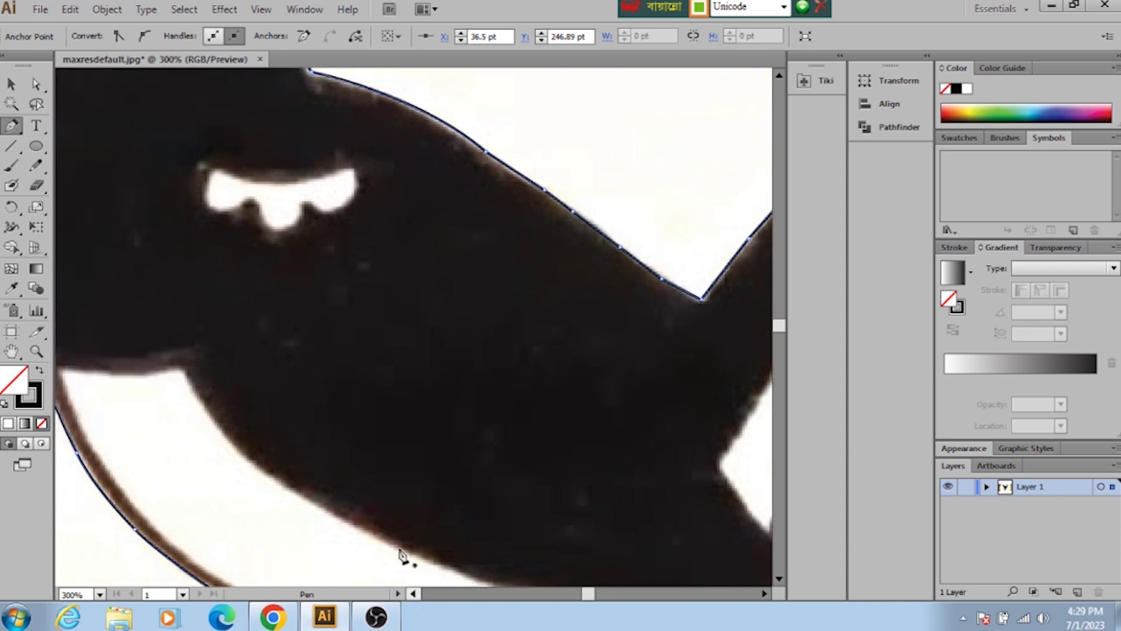
pyautogui.scroll(2, 397, 463)
pyautogui.scroll(1, 394, 461)
pyautogui.click(11, 83)
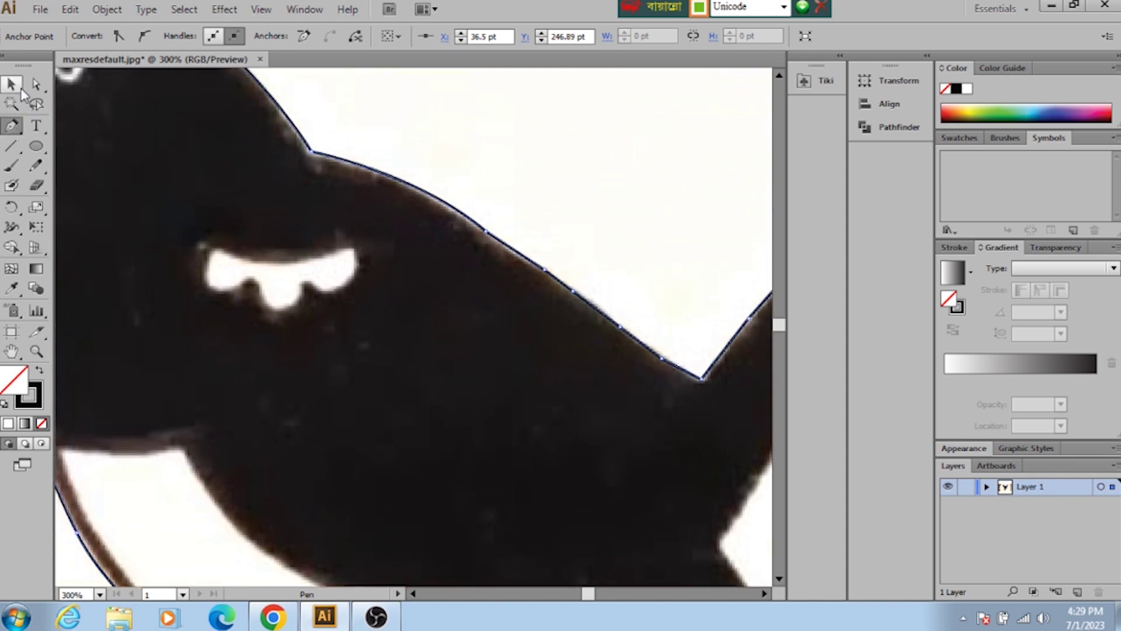
pyautogui.click(12, 126)
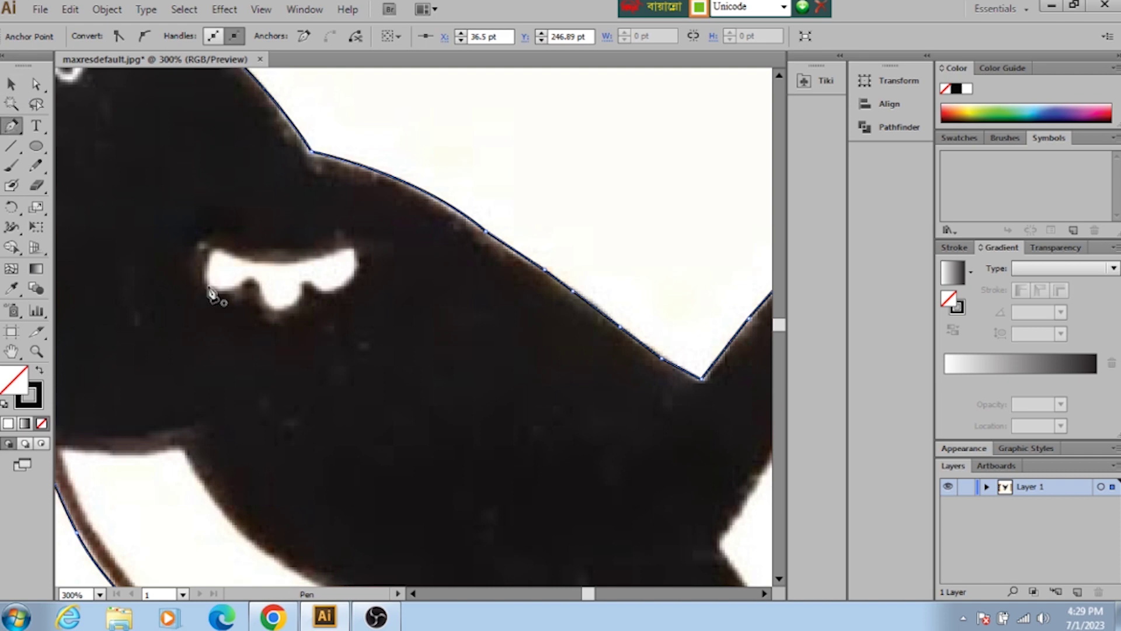
pyautogui.click(208, 285)
pyautogui.click(216, 251)
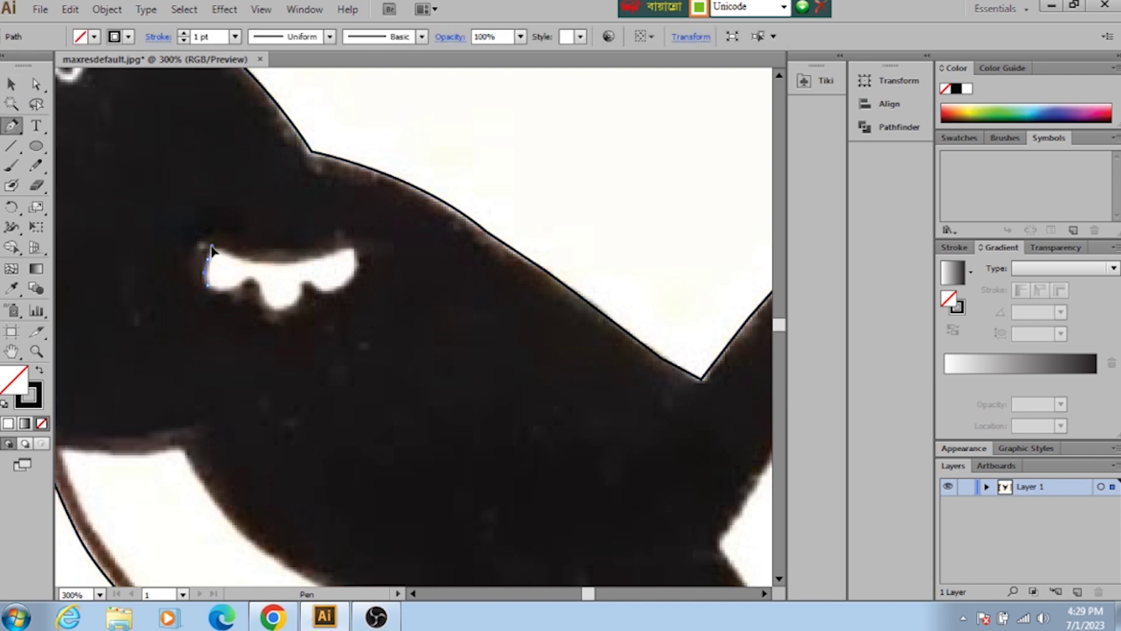
pyautogui.moveTo(211, 248); pyautogui.dragTo(231, 261)
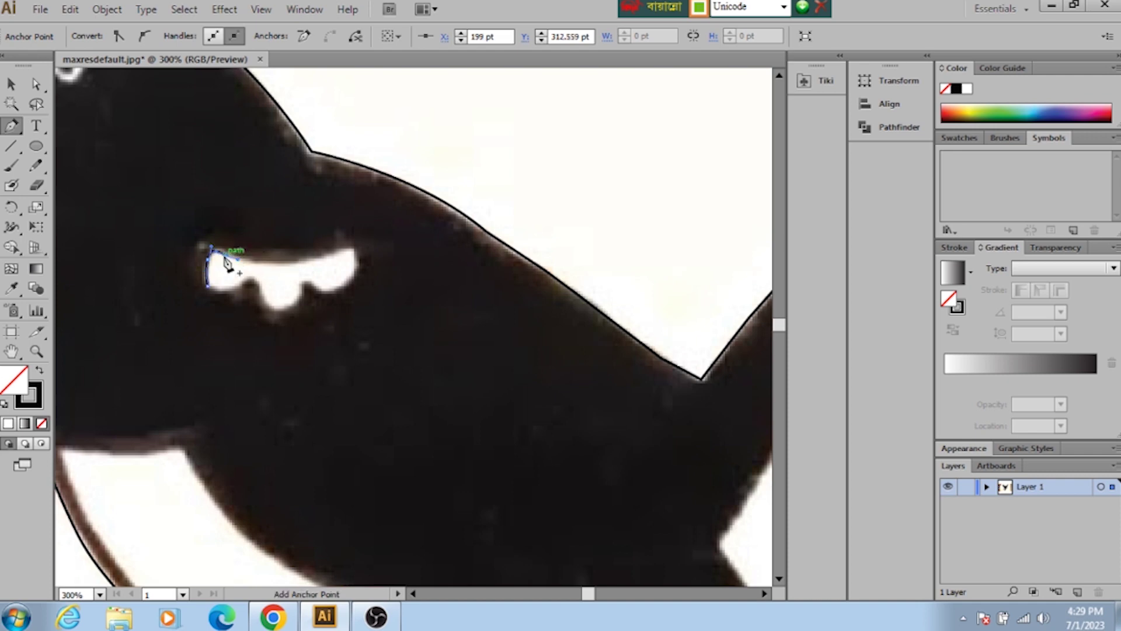
pyautogui.moveTo(239, 266)
pyautogui.mouseDown()
pyautogui.moveTo(230, 264)
pyautogui.moveTo(307, 267)
pyautogui.mouseUp()
# Step: Add the patch's upper-right corner and shape the scalloped lower edge
pyautogui.press('alt')
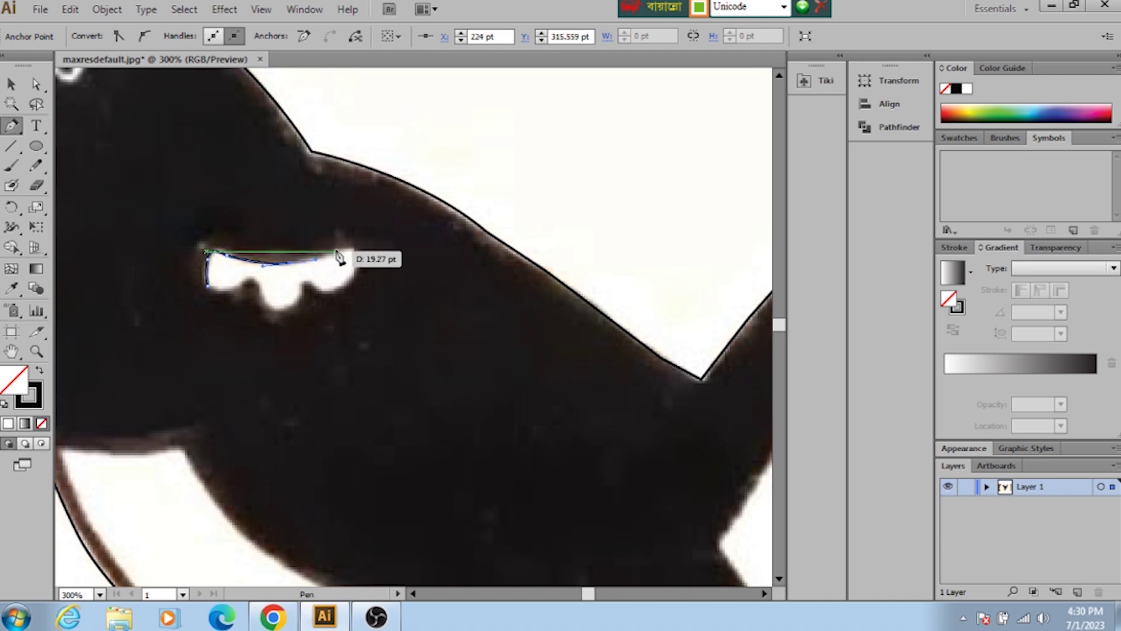
pyautogui.moveTo(347, 250)
pyautogui.mouseDown()
pyautogui.moveTo(375, 271)
pyautogui.moveTo(360, 264)
pyautogui.moveTo(334, 294)
pyautogui.moveTo(302, 296)
pyautogui.mouseUp()
pyautogui.keyDown('ctrl'); pyautogui.click(302, 296); pyautogui.keyUp('ctrl')
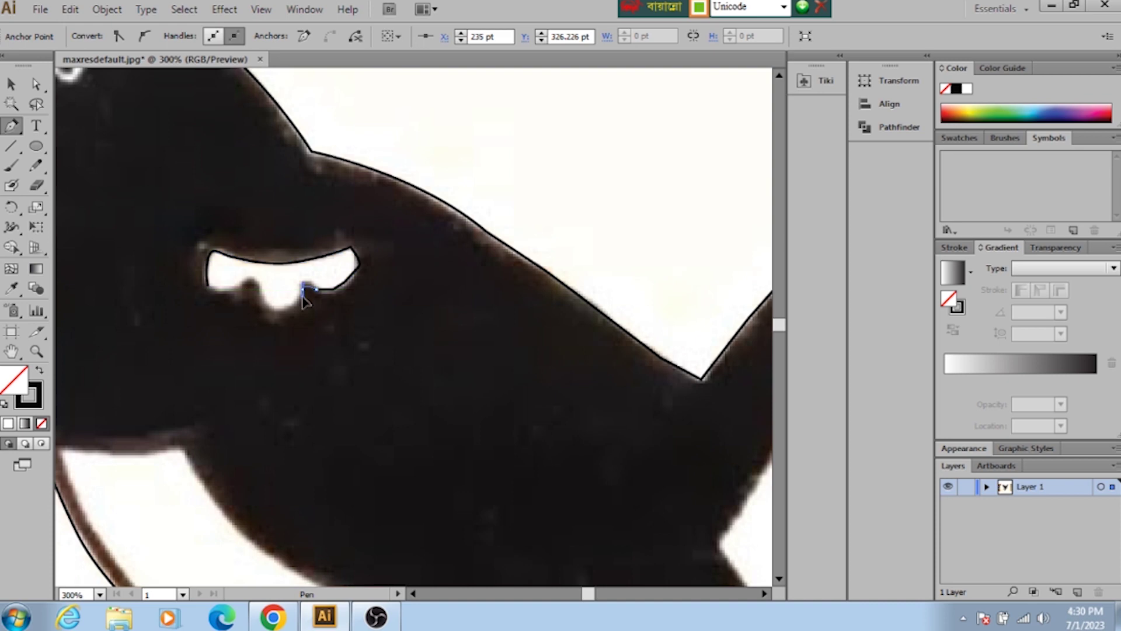
pyautogui.click(304, 295)
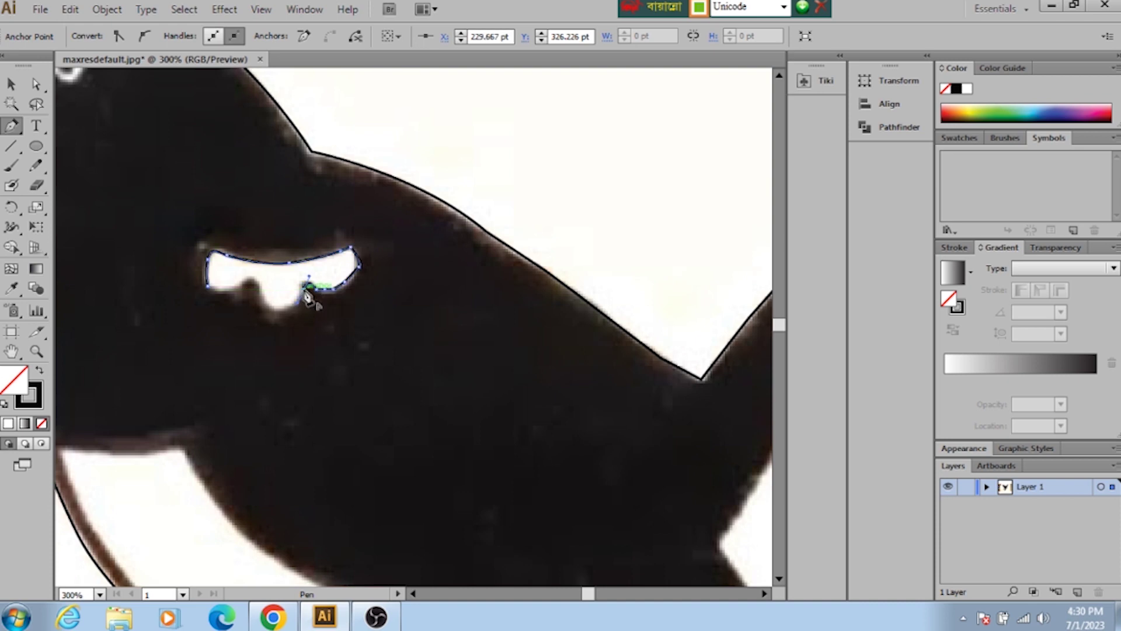
pyautogui.moveTo(305, 292)
pyautogui.mouseDown()
pyautogui.moveTo(286, 317)
pyautogui.moveTo(262, 298)
pyautogui.mouseUp()
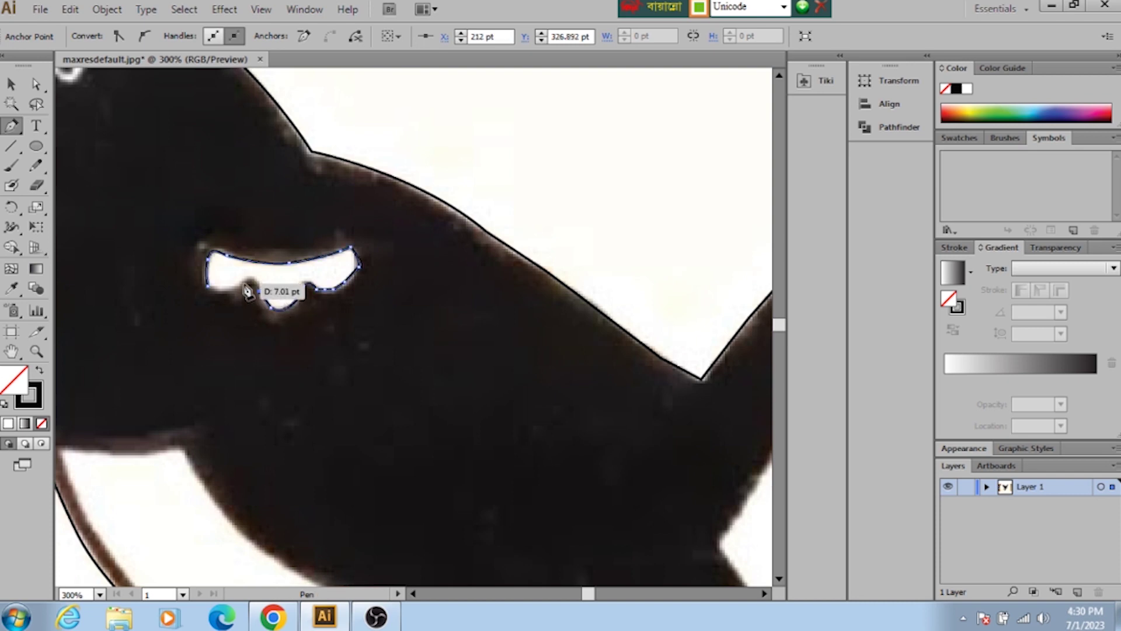
pyautogui.moveTo(262, 298); pyautogui.dragTo(257, 295)
pyautogui.keyDown('alt'); pyautogui.click(248, 294); pyautogui.keyUp('alt')
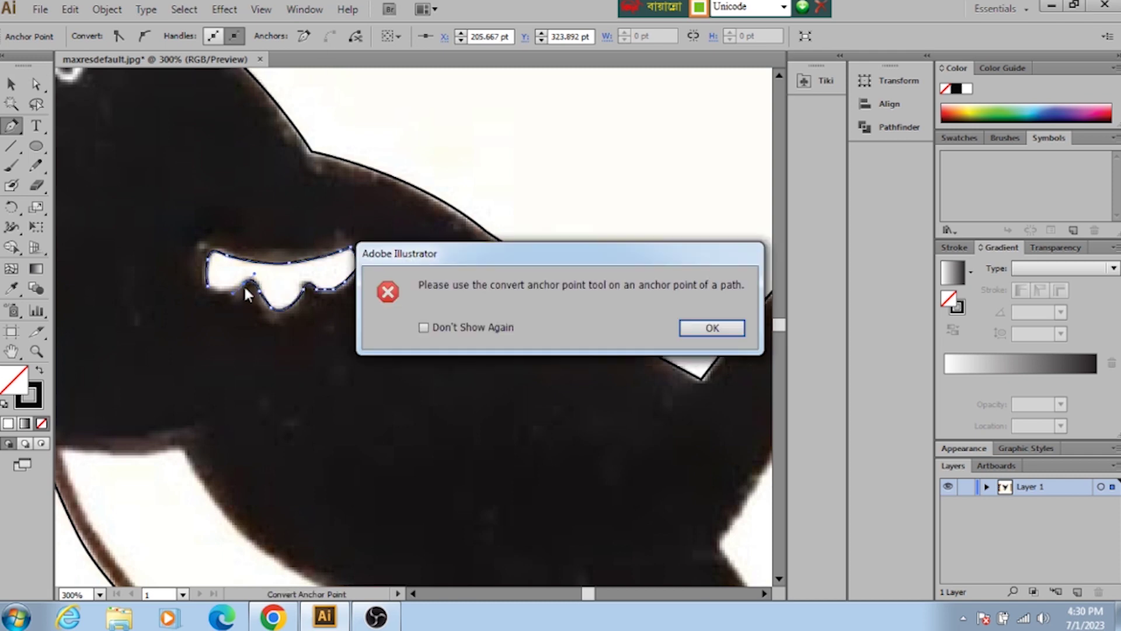
pyautogui.click(689, 324)
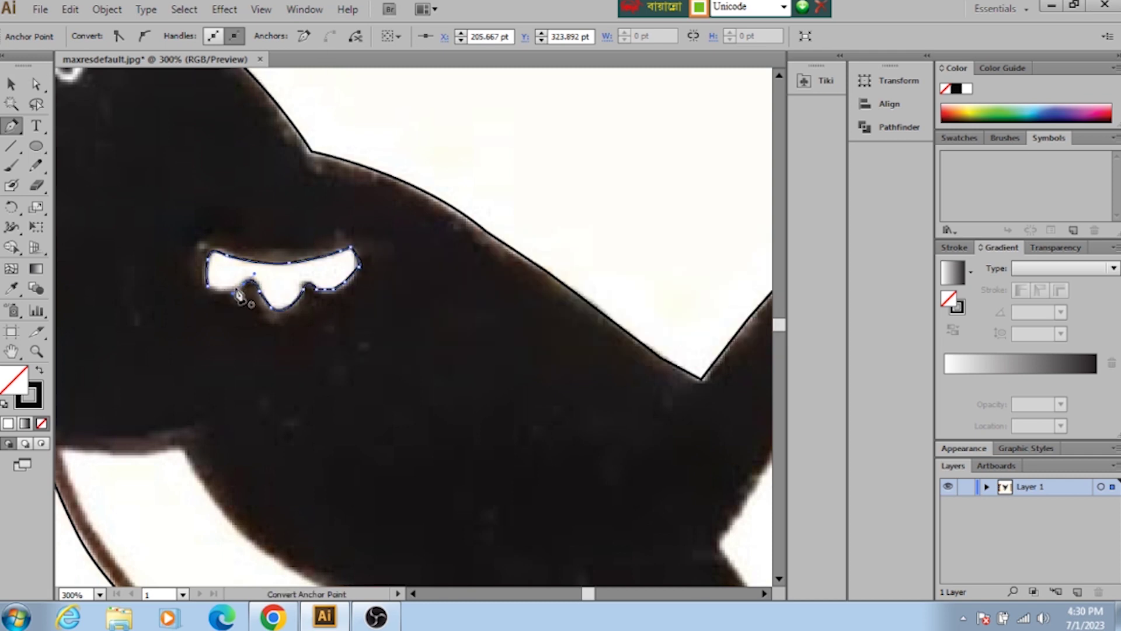
# Step: Curve the lower-left scallop and close the wing-patch path at its starting anchor
pyautogui.moveTo(248, 292); pyautogui.dragTo(219, 296)
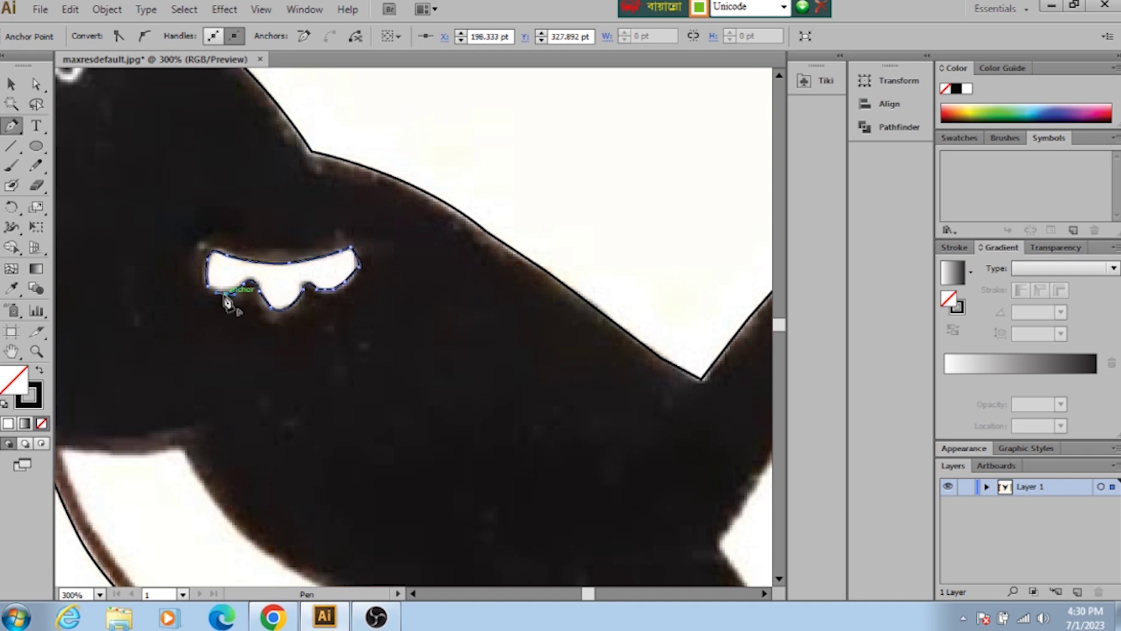
pyautogui.moveTo(207, 289); pyautogui.dragTo(210, 295)
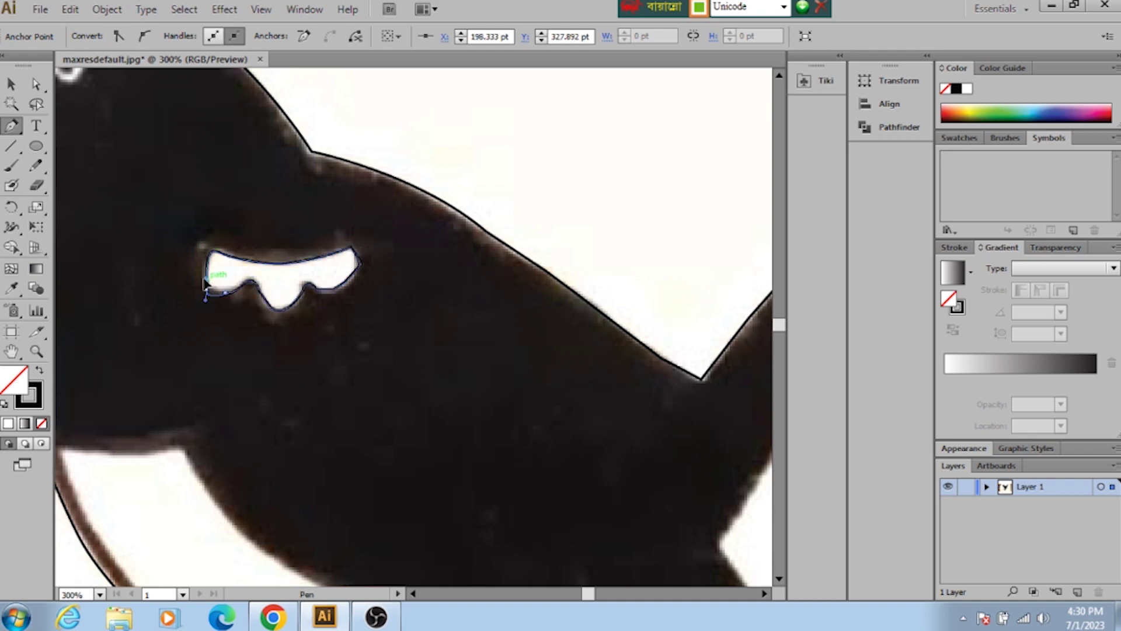
pyautogui.hotkey('ctrl', 'z')
pyautogui.moveTo(222, 290)
pyautogui.mouseDown()
pyautogui.moveTo(219, 301)
pyautogui.moveTo(236, 303)
pyautogui.mouseUp()
pyautogui.press('ctrl')
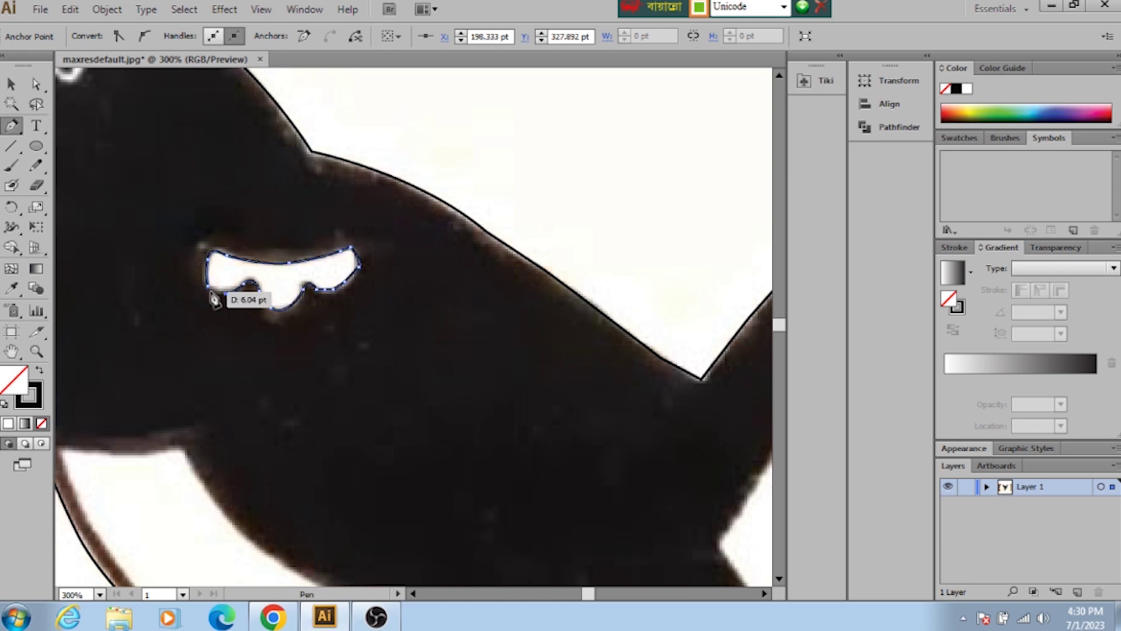
pyautogui.click(209, 288)
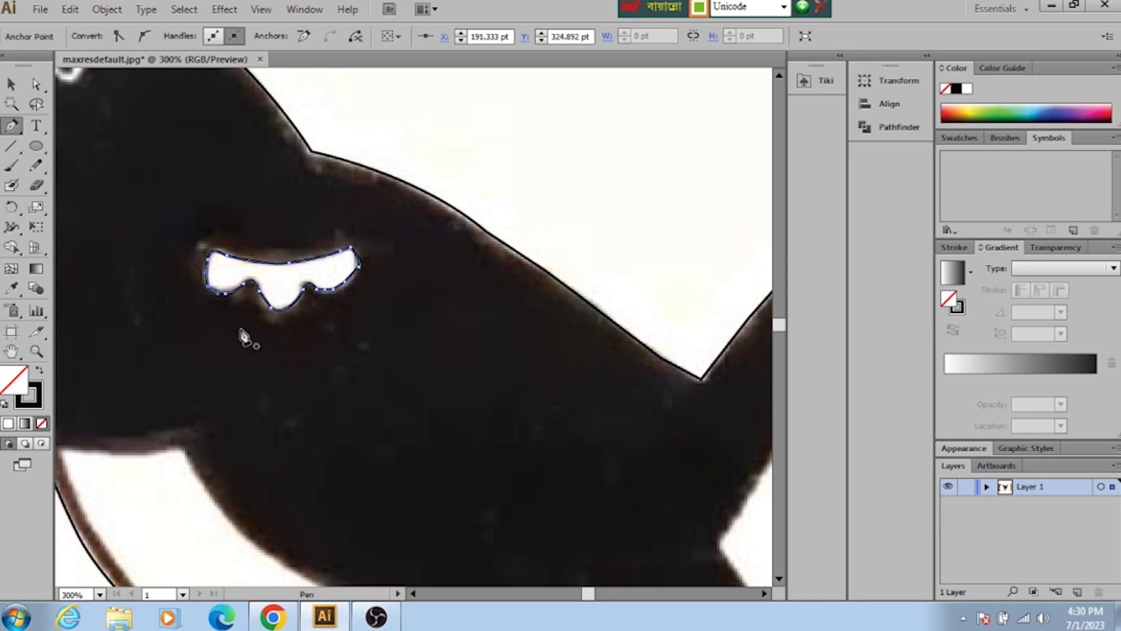
# Step: Set the wing patch's fill to white (#FFFFFF) in the Color Picker
pyautogui.doubleClick(15, 387)
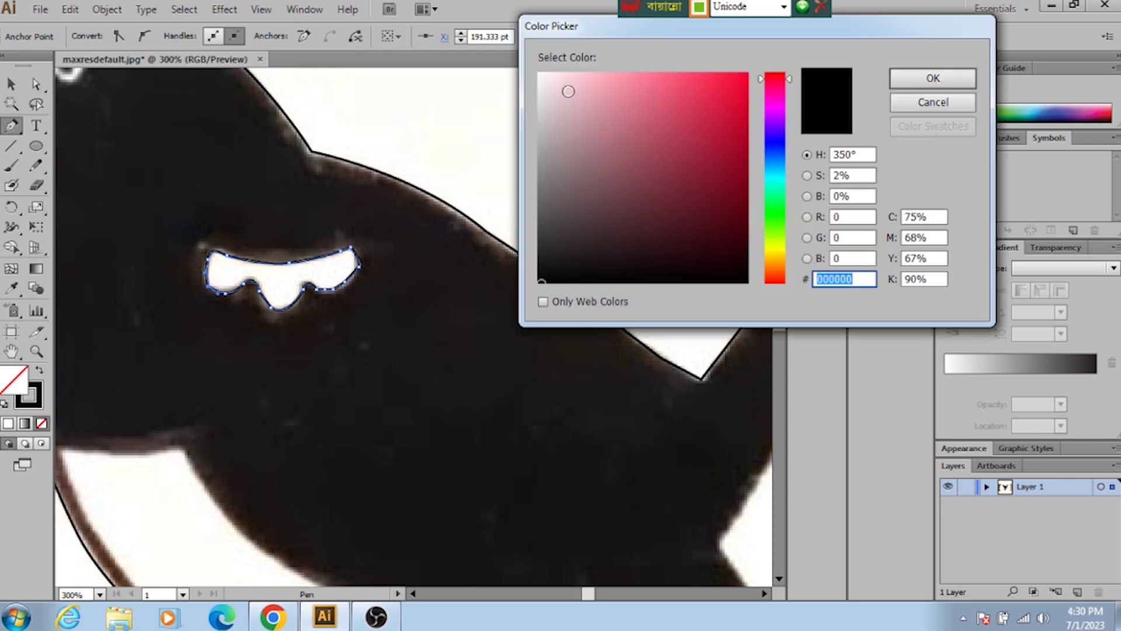
pyautogui.moveTo(568, 91); pyautogui.dragTo(538, 73)
pyautogui.click(932, 78)
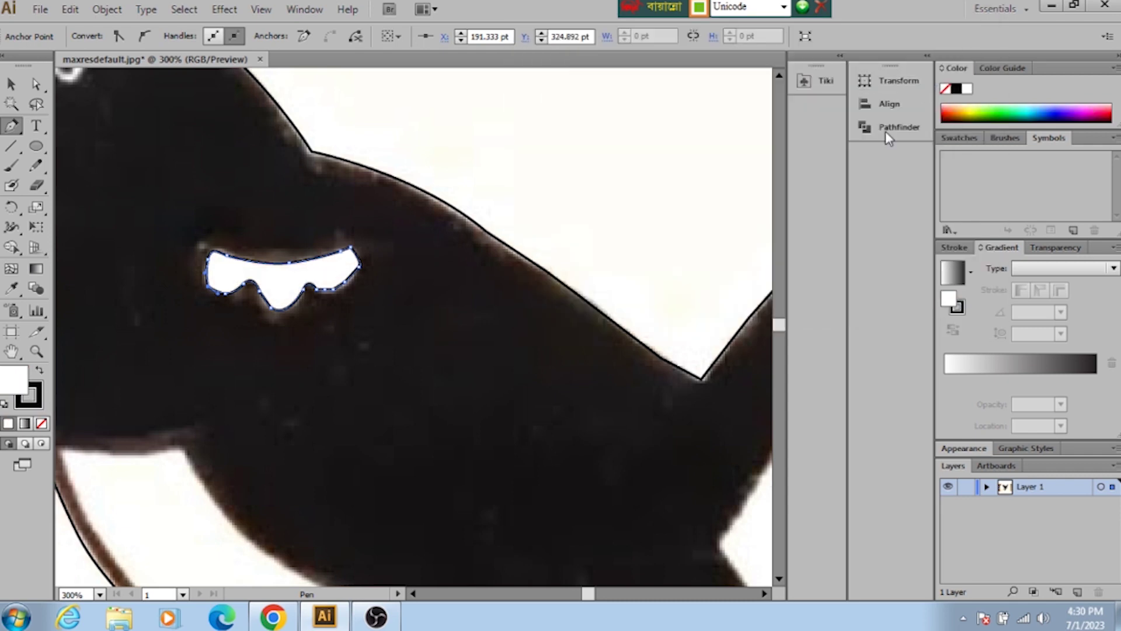
pyautogui.scroll(-2, 593, 374)
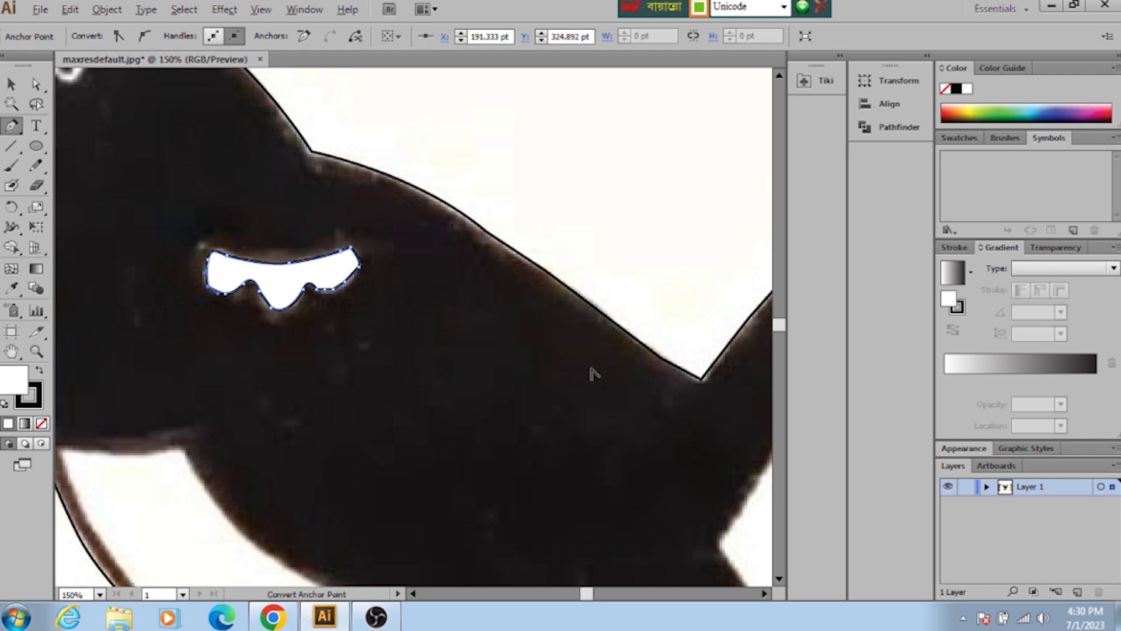
pyautogui.scroll(1, 497, 372)
pyautogui.scroll(1, 498, 372)
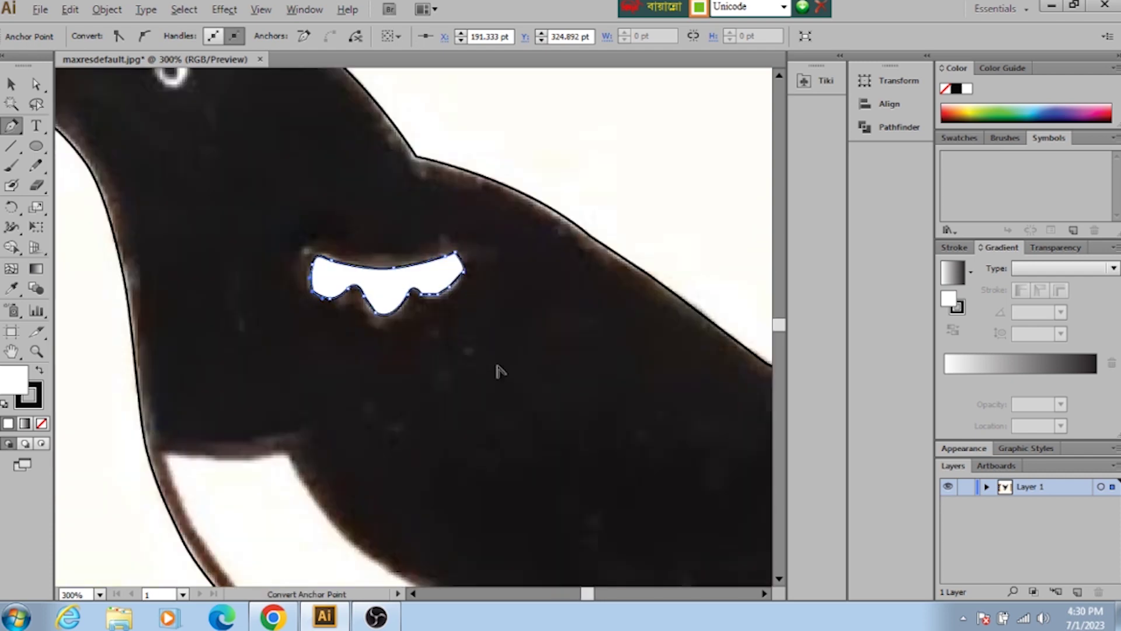
pyautogui.scroll(-1, 497, 371)
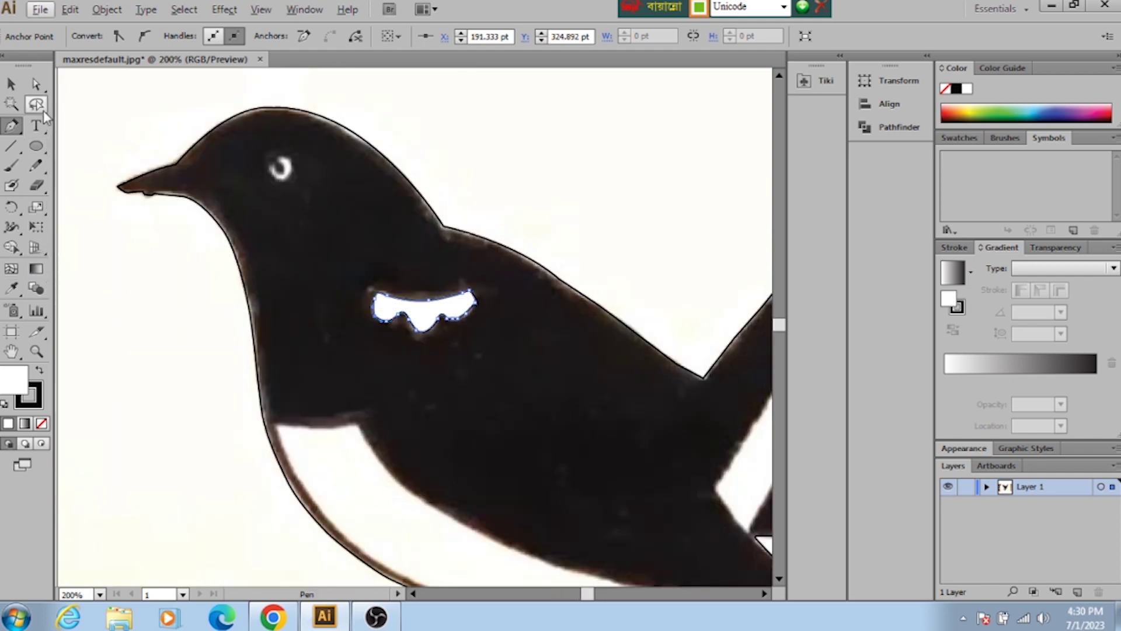
pyautogui.click(36, 146)
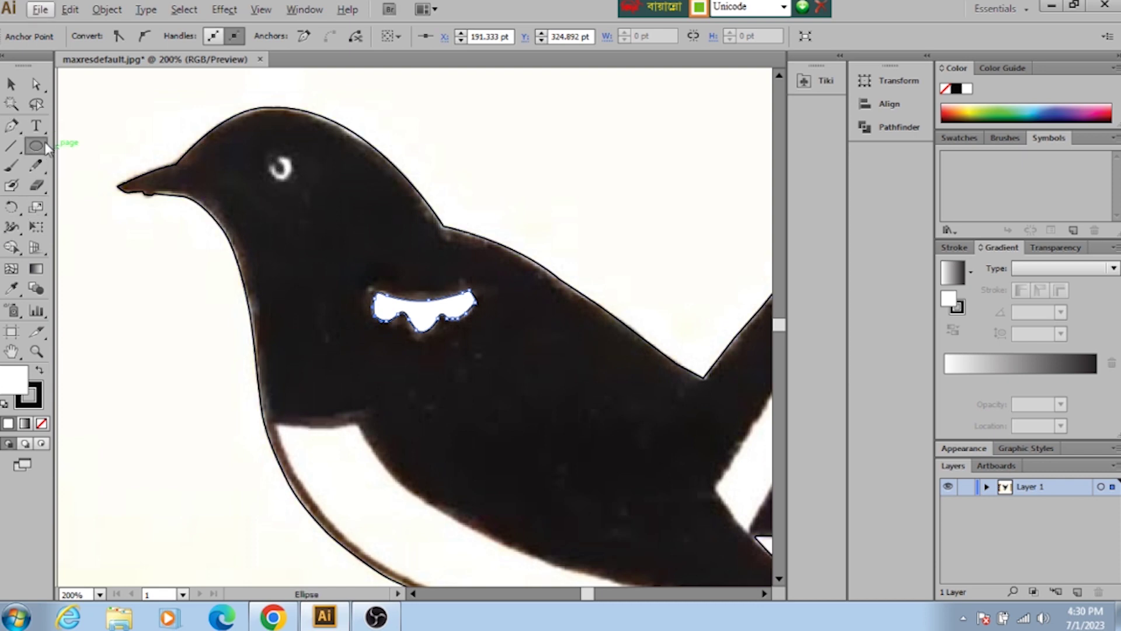
# Step: Draw a circle with the Ellipse tool and move it onto the bird's eye
pyautogui.click(10, 83)
pyautogui.click(36, 146)
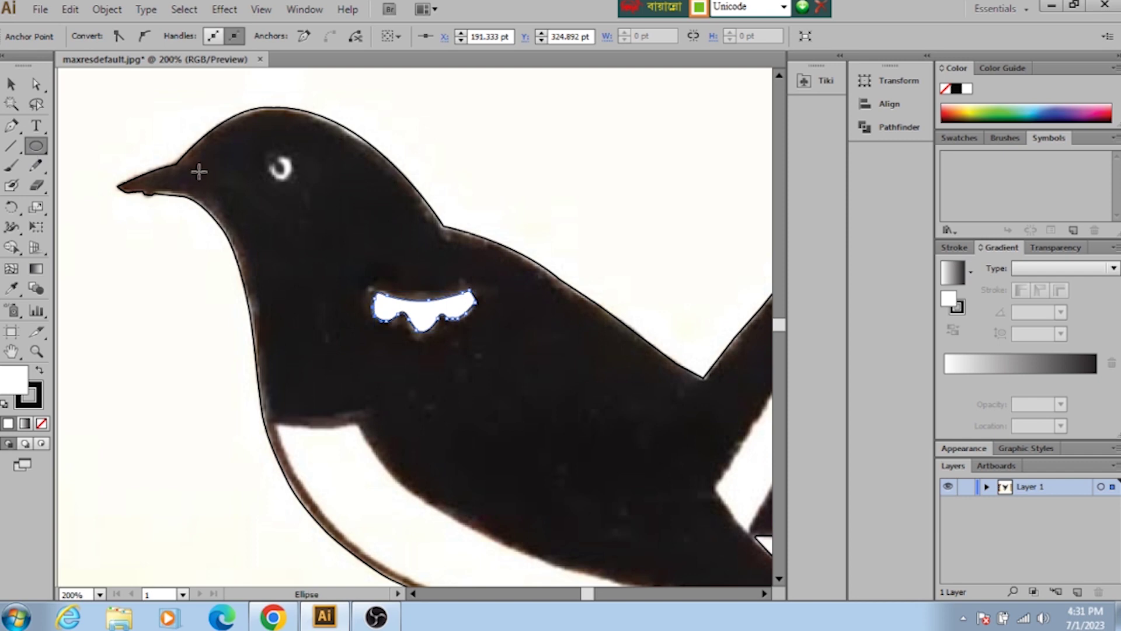
pyautogui.moveTo(265, 154); pyautogui.dragTo(280, 169)
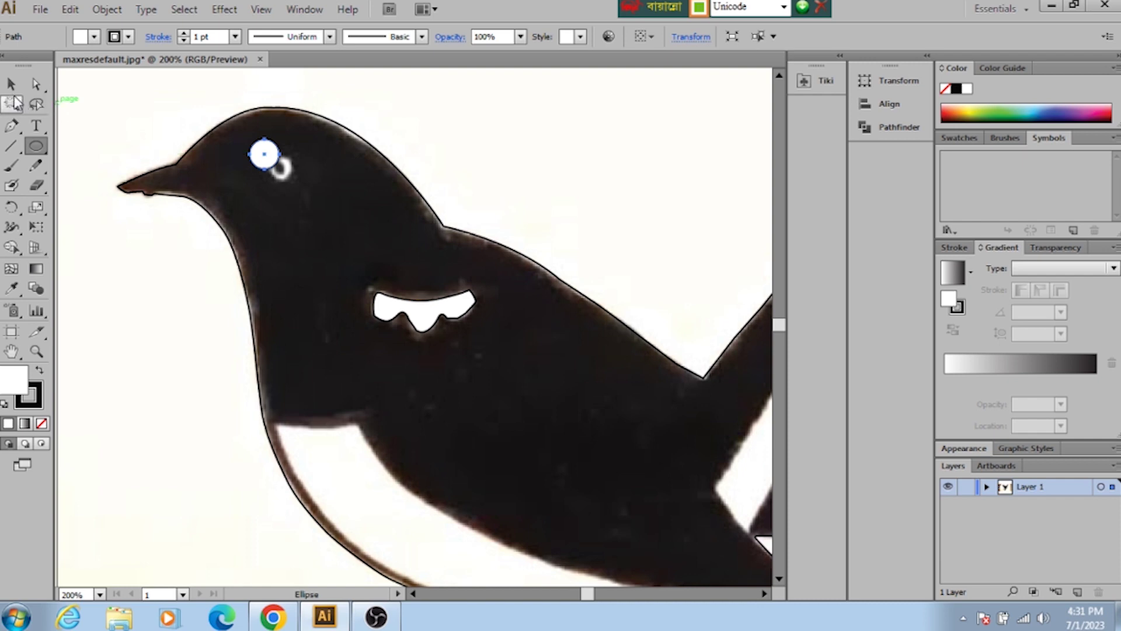
pyautogui.click(11, 84)
pyautogui.moveTo(273, 161)
pyautogui.mouseDown()
pyautogui.moveTo(266, 167)
pyautogui.moveTo(281, 174)
pyautogui.mouseUp()
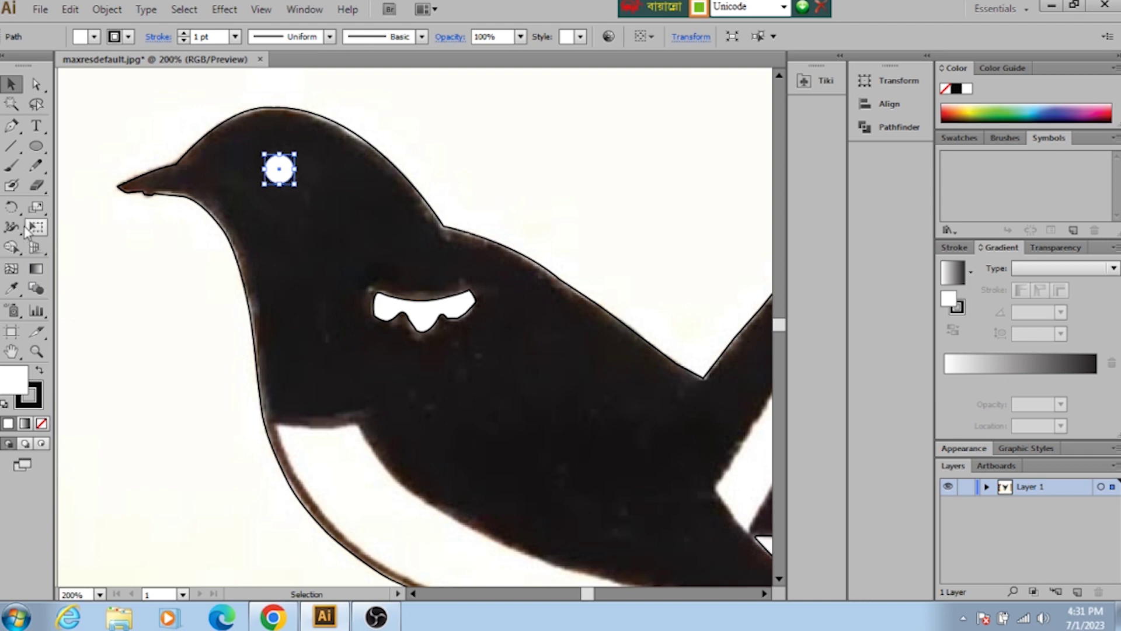
# Step: Draw a smaller pupil circle inside the eye circle
pyautogui.click(36, 153)
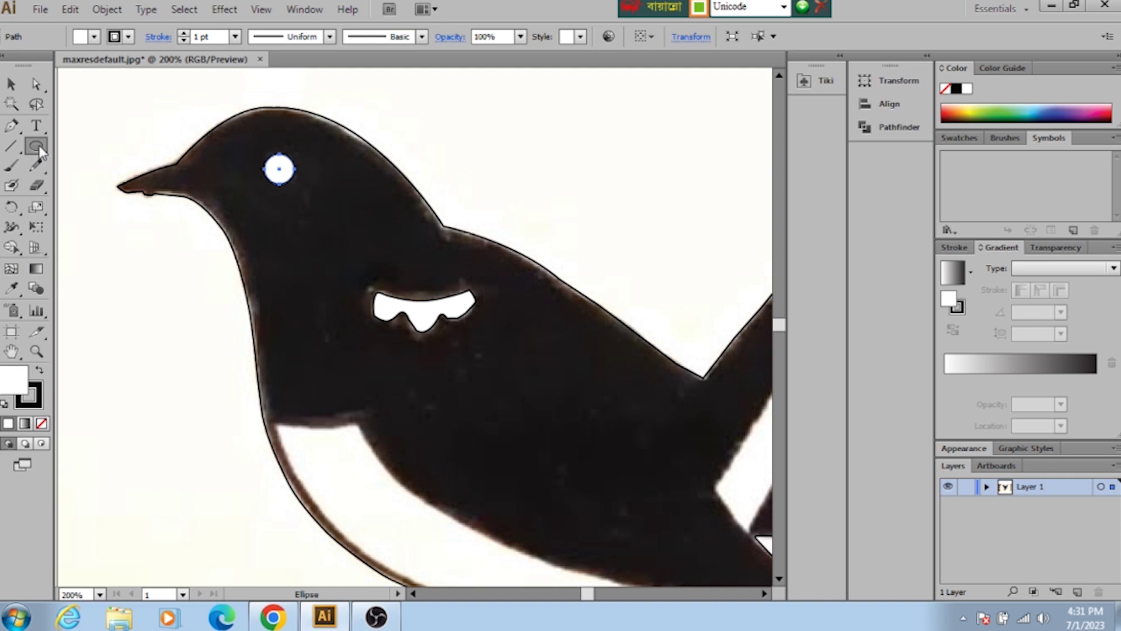
pyautogui.moveTo(41, 153); pyautogui.dragTo(100, 191)
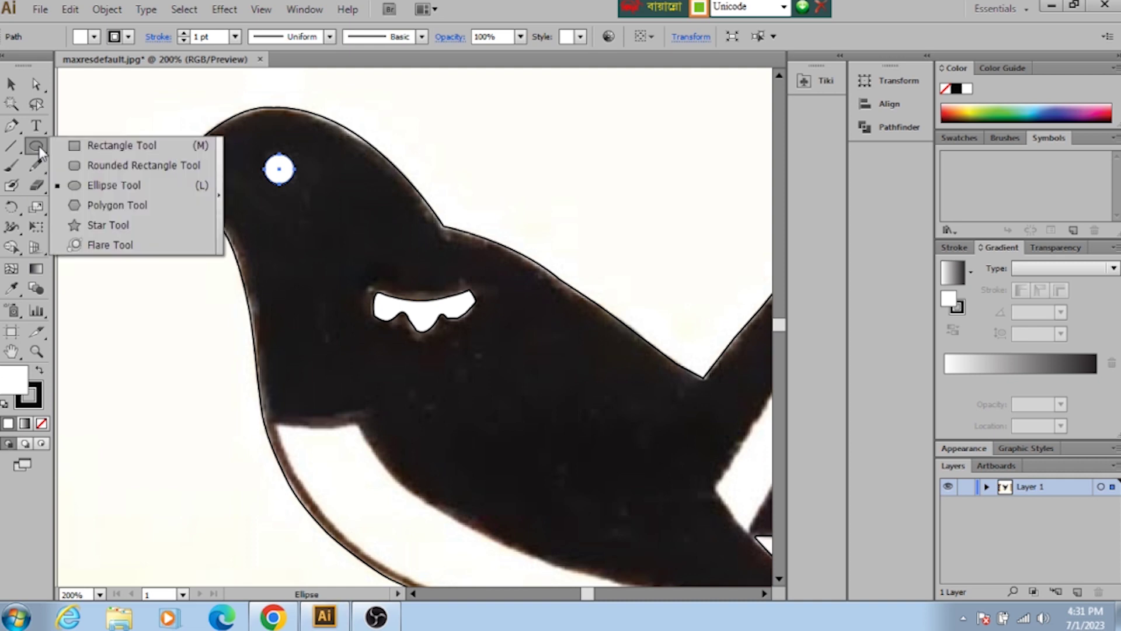
pyautogui.click(99, 192)
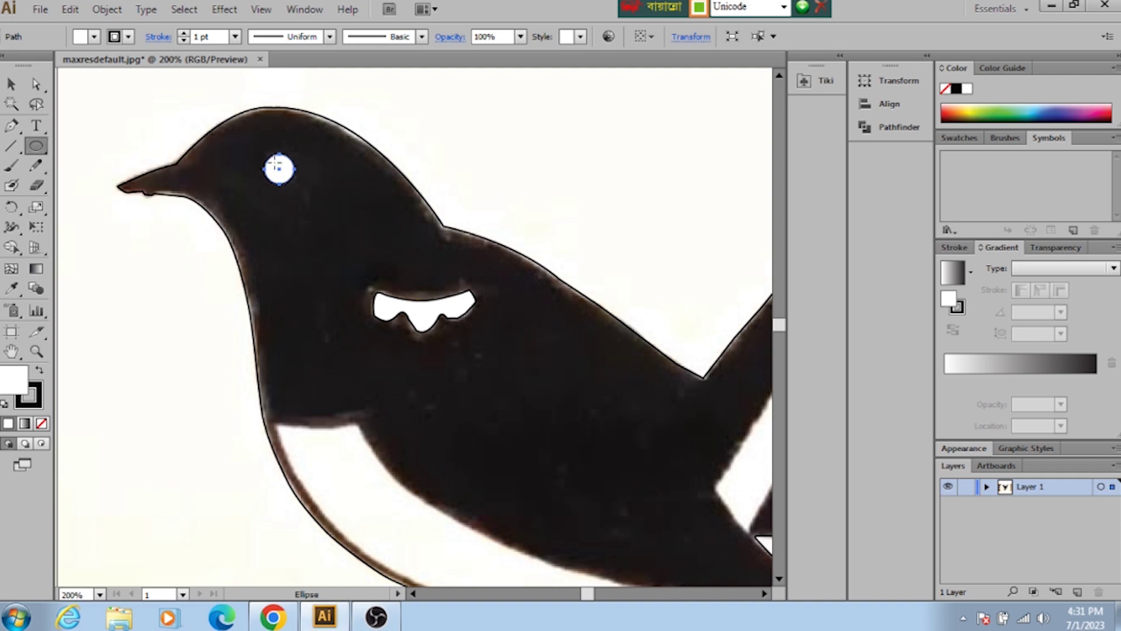
pyautogui.moveTo(275, 166); pyautogui.dragTo(282, 175)
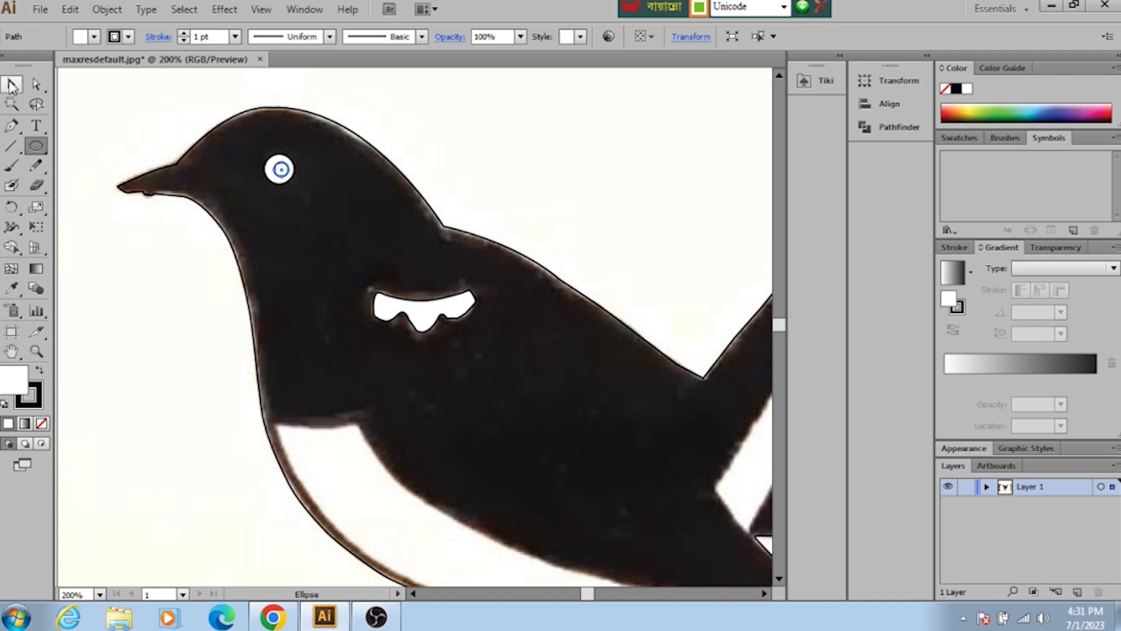
pyautogui.click(10, 83)
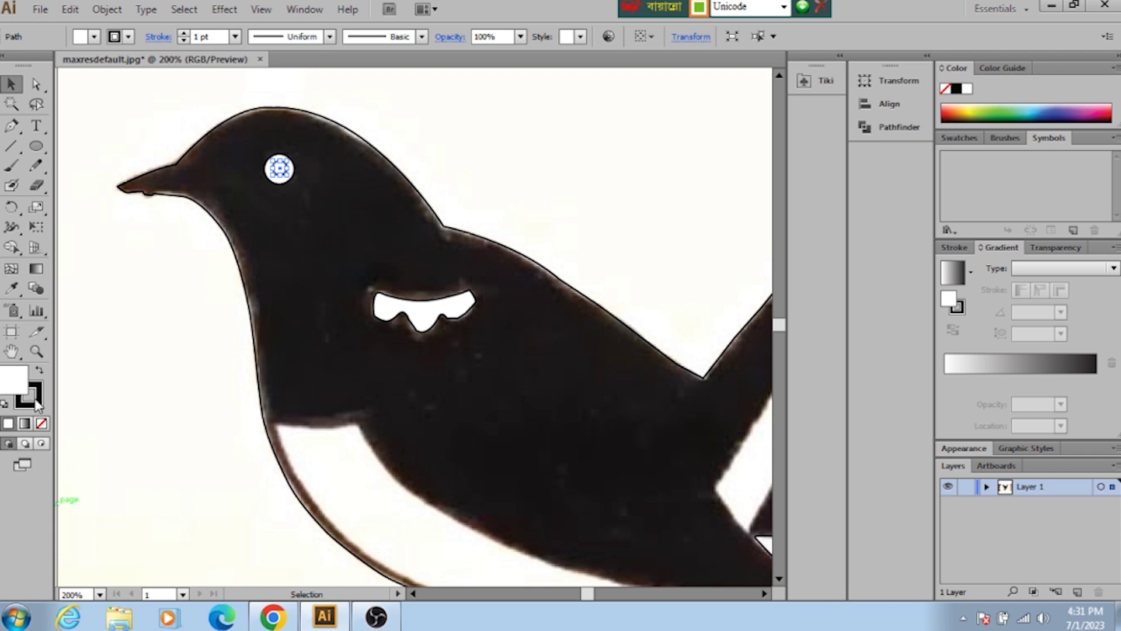
# Step: Fill the inner eye circle near-black, deselect it, and look over the eye
pyautogui.doubleClick(15, 383)
pyautogui.click(572, 280)
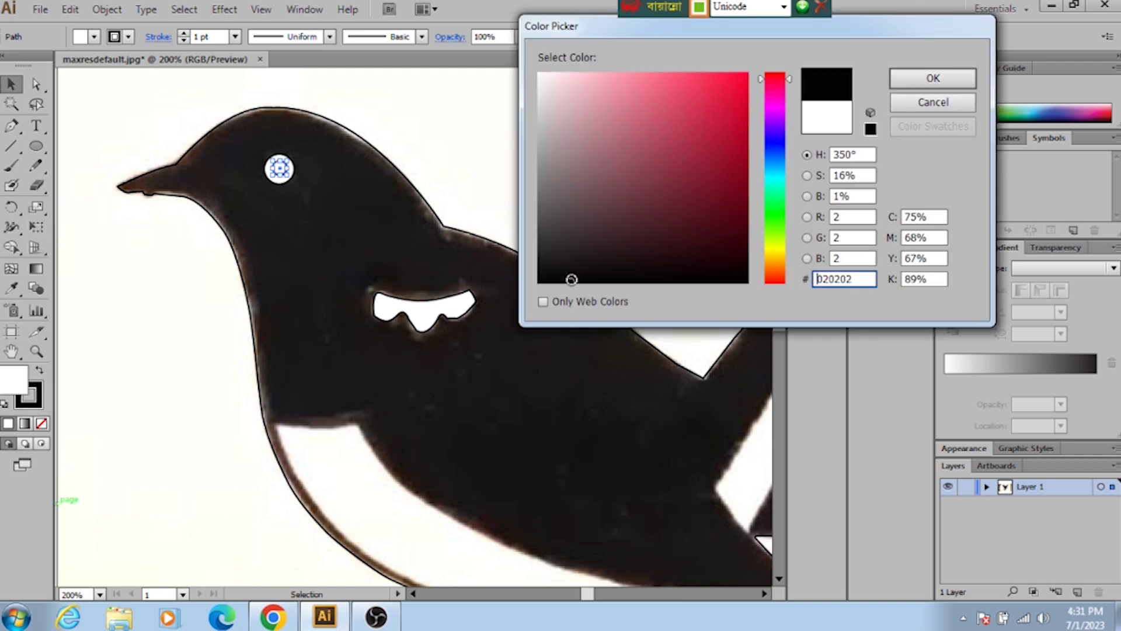
pyautogui.click(571, 281)
pyautogui.click(933, 78)
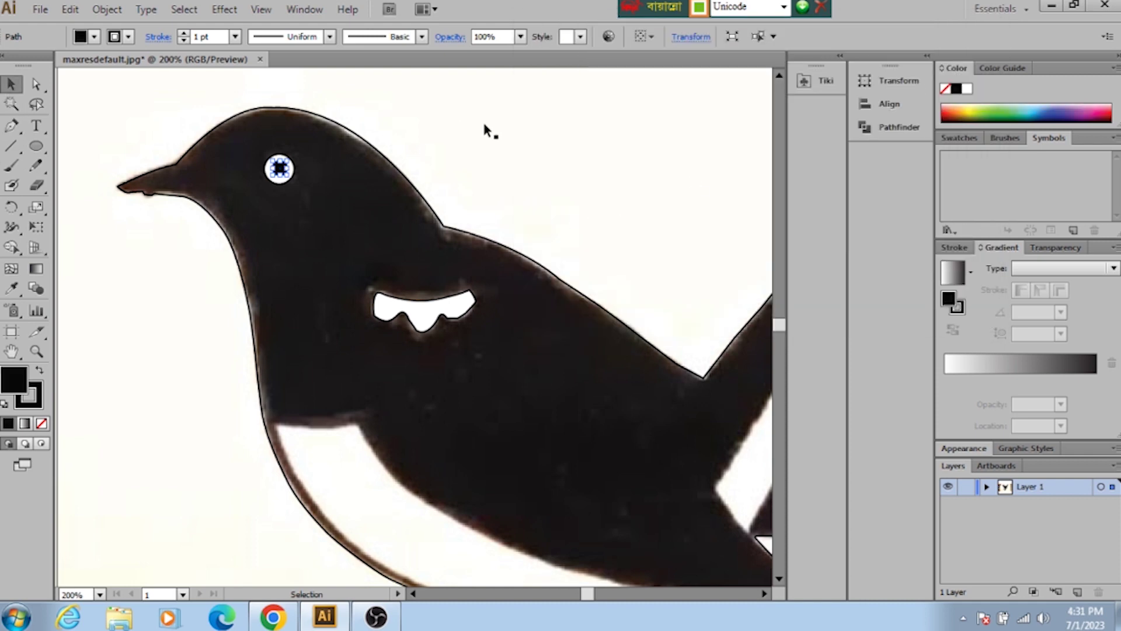
pyautogui.click(472, 134)
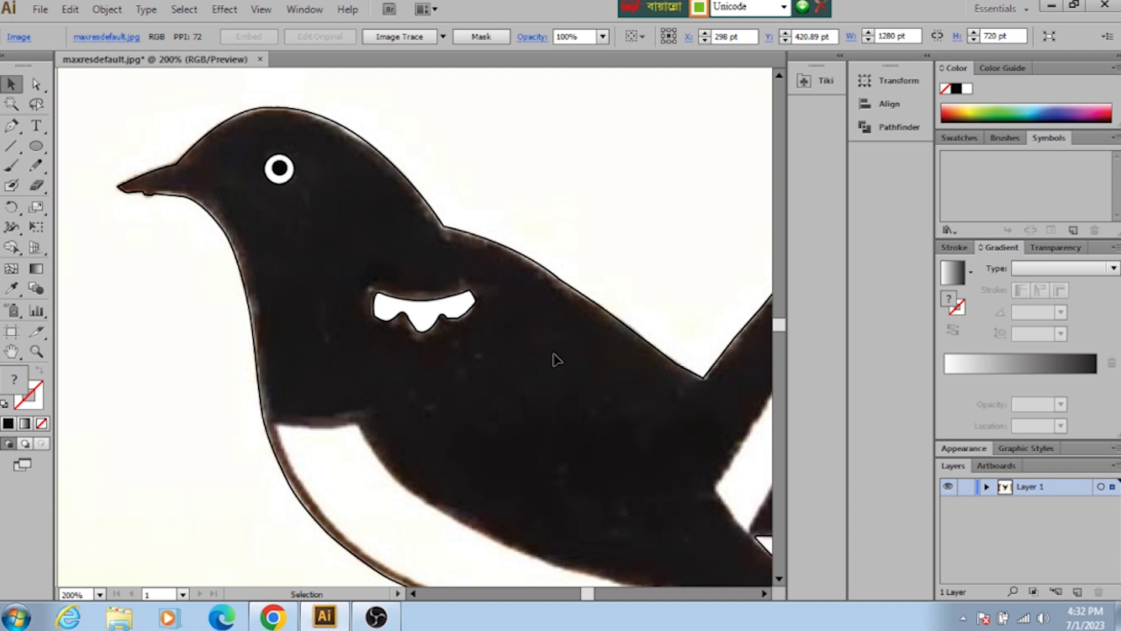
pyautogui.scroll(-1, 553, 361)
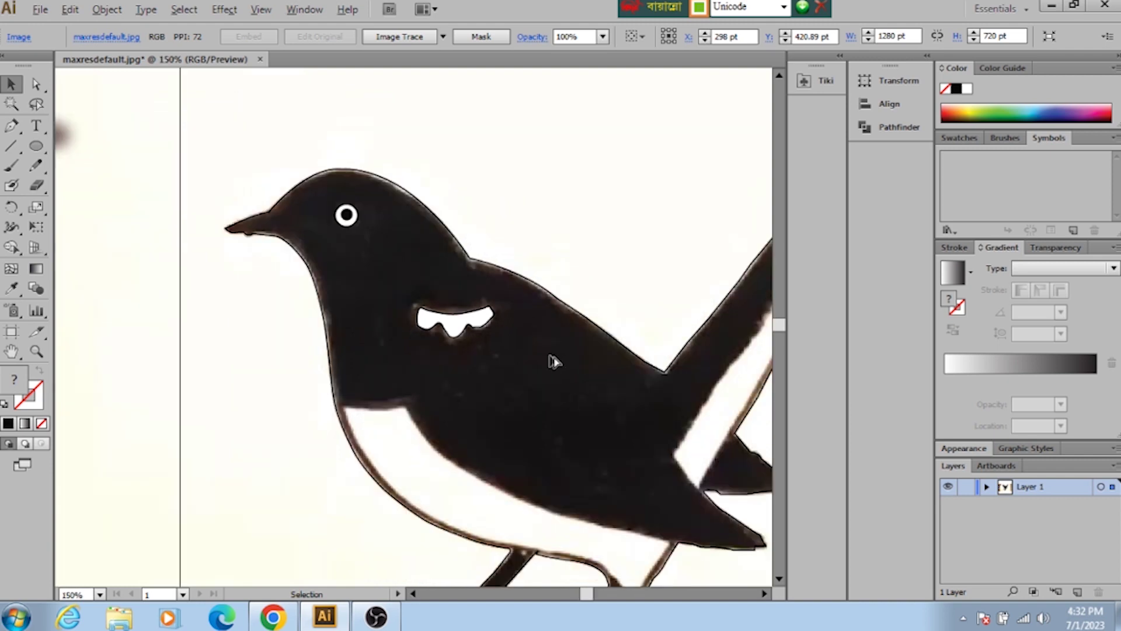
pyautogui.scroll(-1, 554, 361)
pyautogui.scroll(-3, 737, 318)
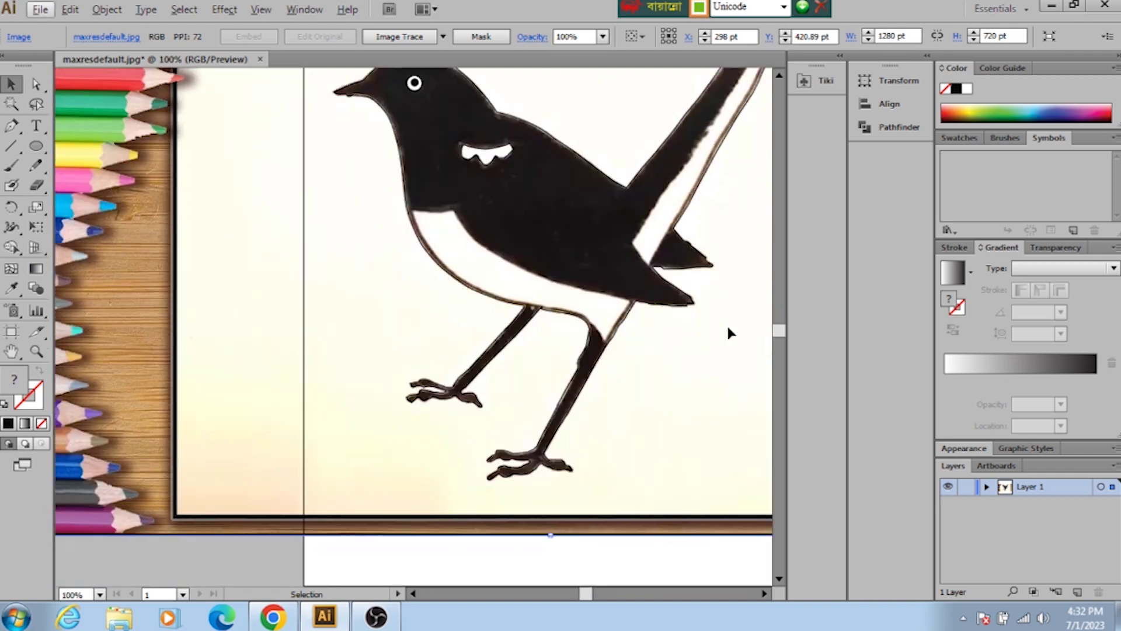
pyautogui.scroll(2, 728, 329)
pyautogui.scroll(1, 513, 370)
pyautogui.scroll(2, 514, 371)
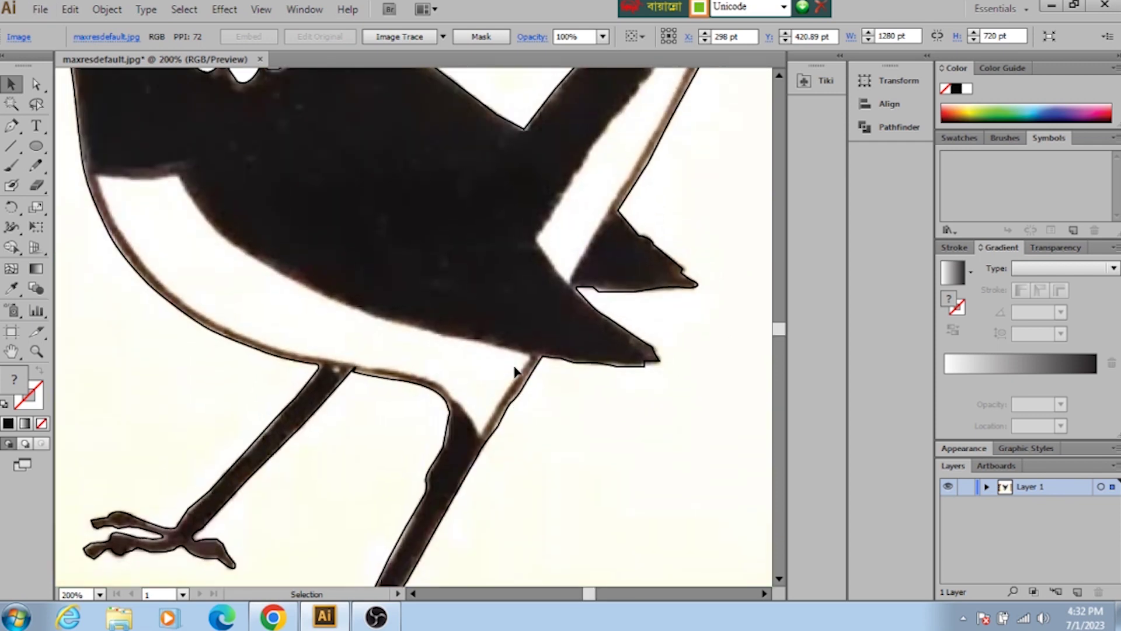
pyautogui.scroll(2, 513, 371)
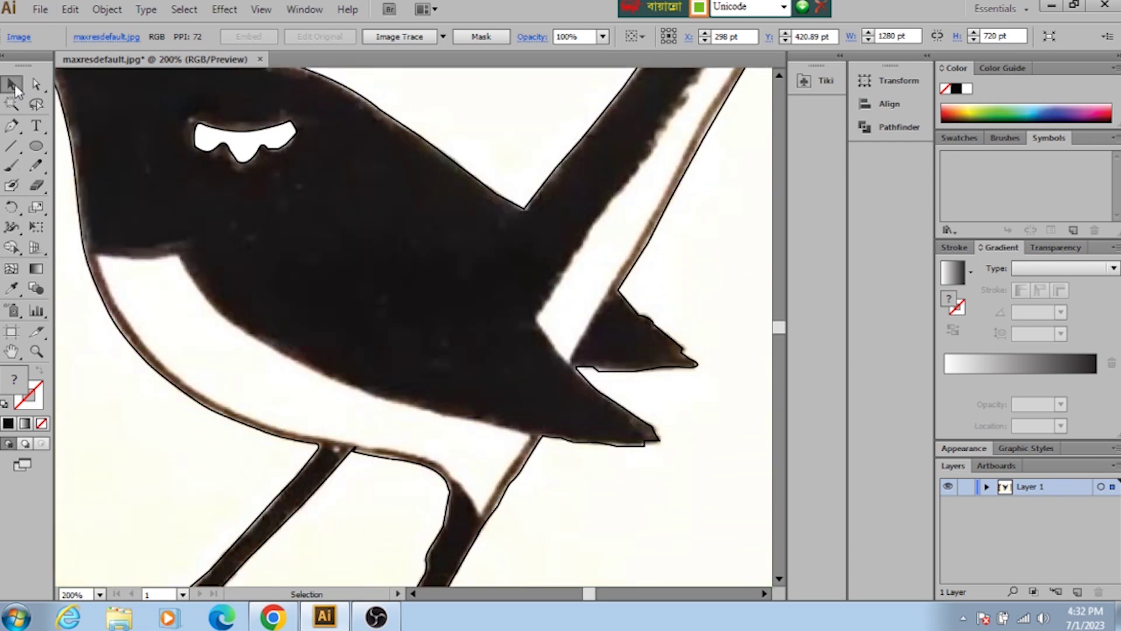
# Step: Trace the white belly edge with an unfilled Pen path down beside the leg
pyautogui.click(12, 125)
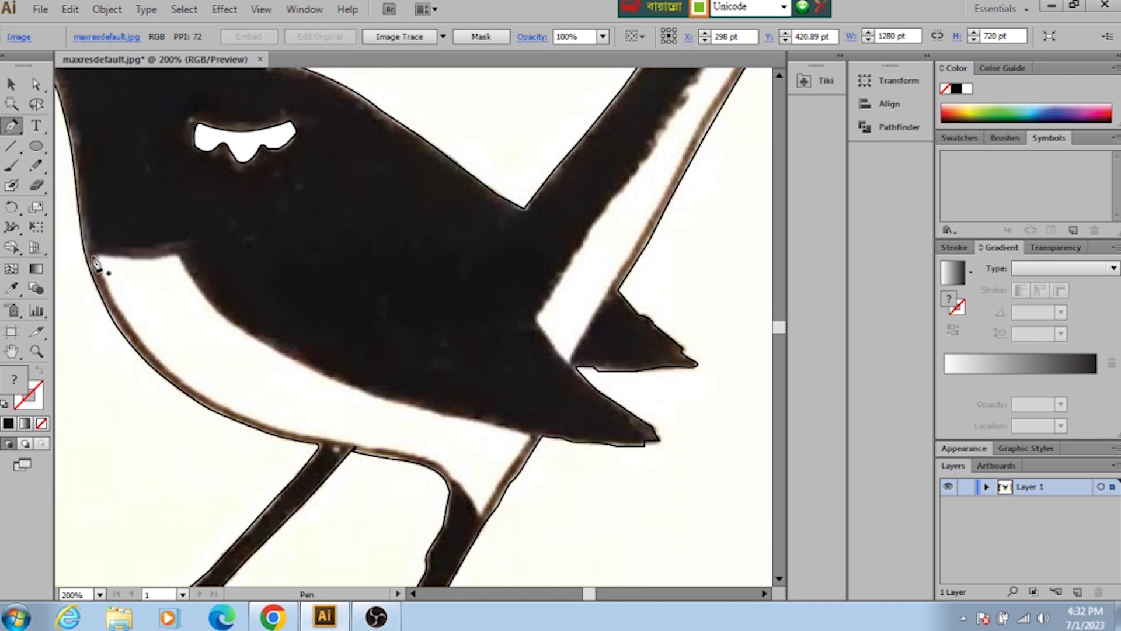
pyautogui.moveTo(97, 258)
pyautogui.mouseDown()
pyautogui.moveTo(156, 257)
pyautogui.moveTo(126, 265)
pyautogui.moveTo(140, 268)
pyautogui.moveTo(159, 257)
pyautogui.moveTo(189, 277)
pyautogui.mouseUp()
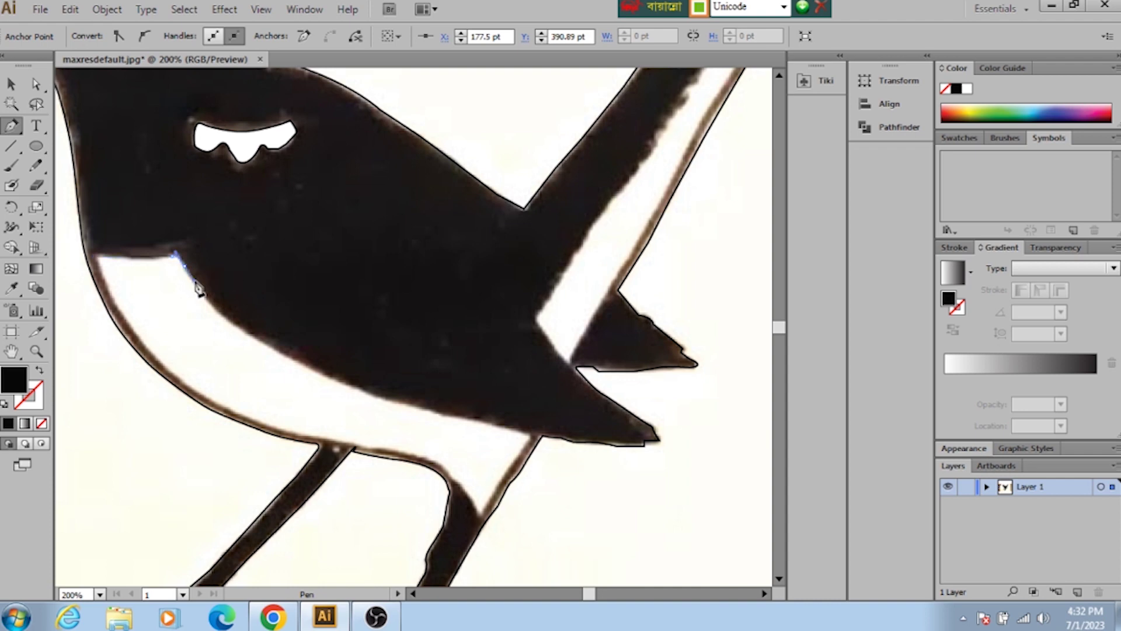
pyautogui.click(94, 256)
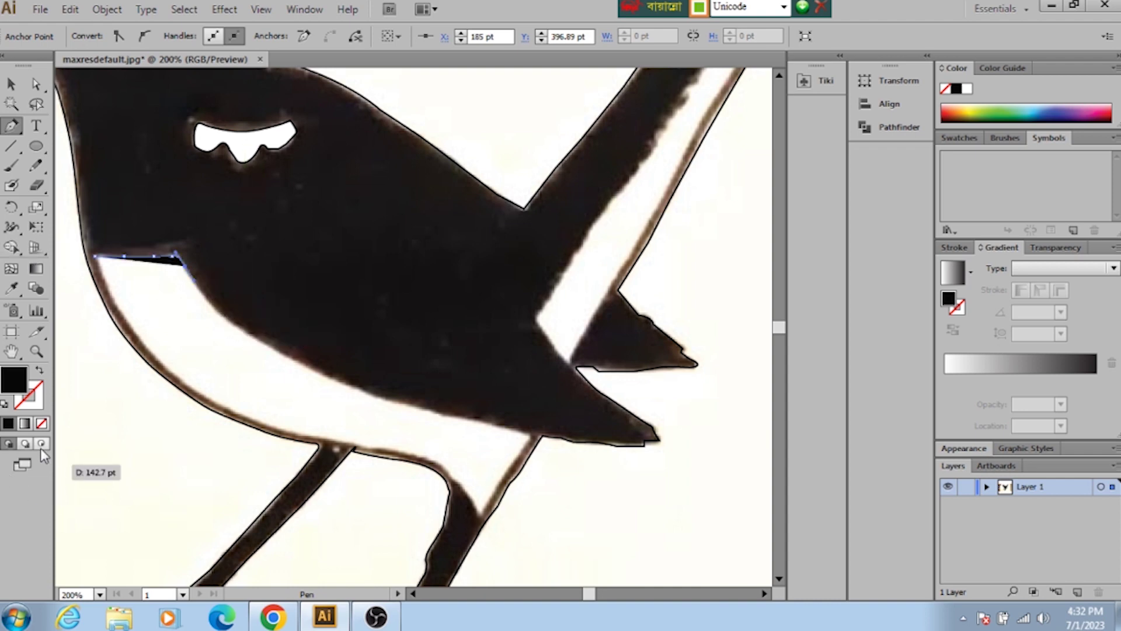
pyautogui.click(43, 425)
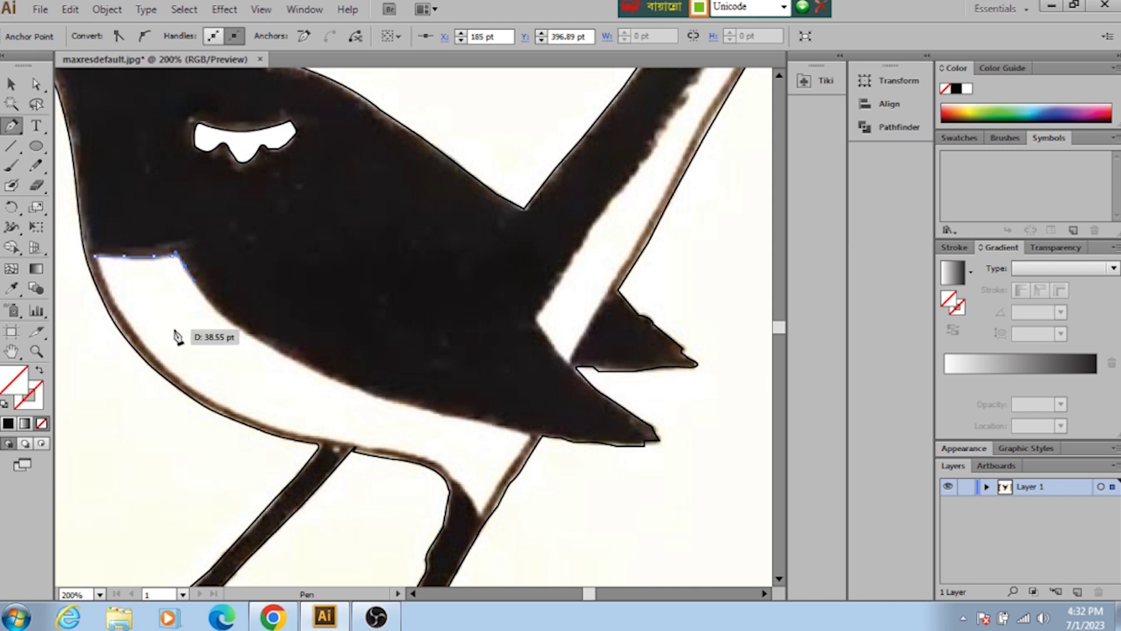
pyautogui.moveTo(233, 328); pyautogui.dragTo(241, 334)
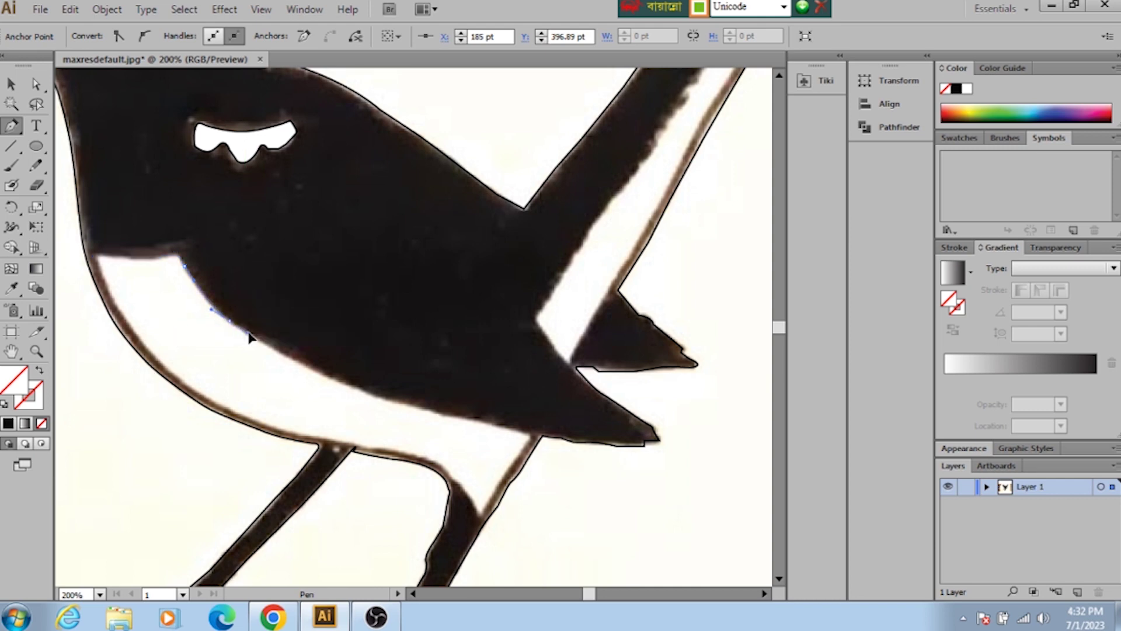
pyautogui.moveTo(352, 388)
pyautogui.mouseDown()
pyautogui.moveTo(388, 388)
pyautogui.moveTo(383, 375)
pyautogui.mouseUp()
pyautogui.scroll(1, 383, 375)
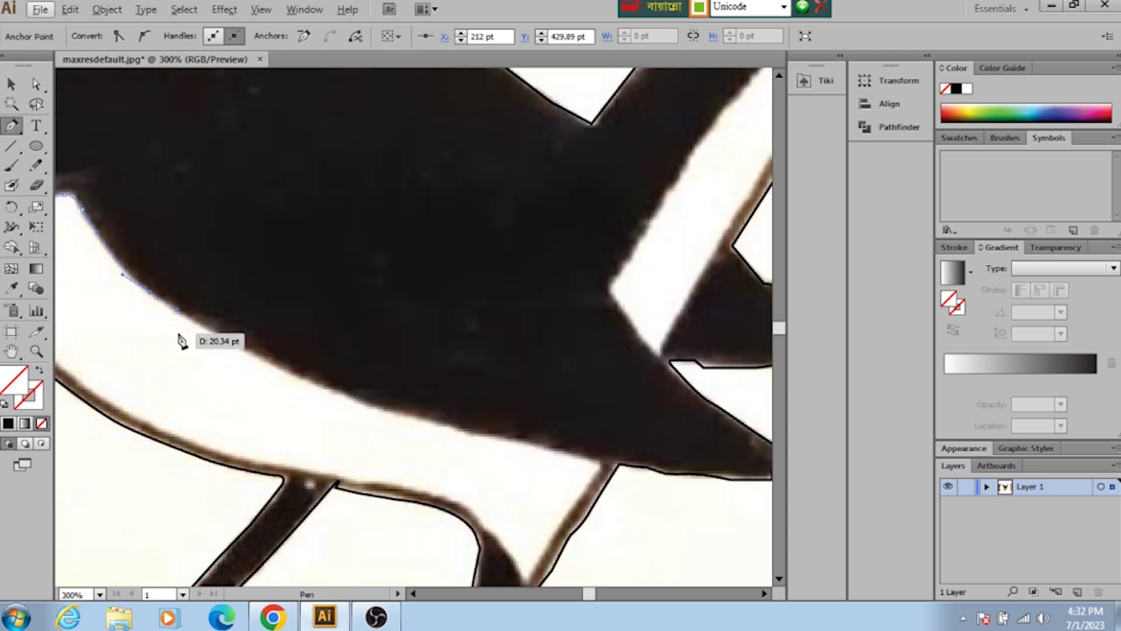
pyautogui.moveTo(221, 346); pyautogui.dragTo(236, 349)
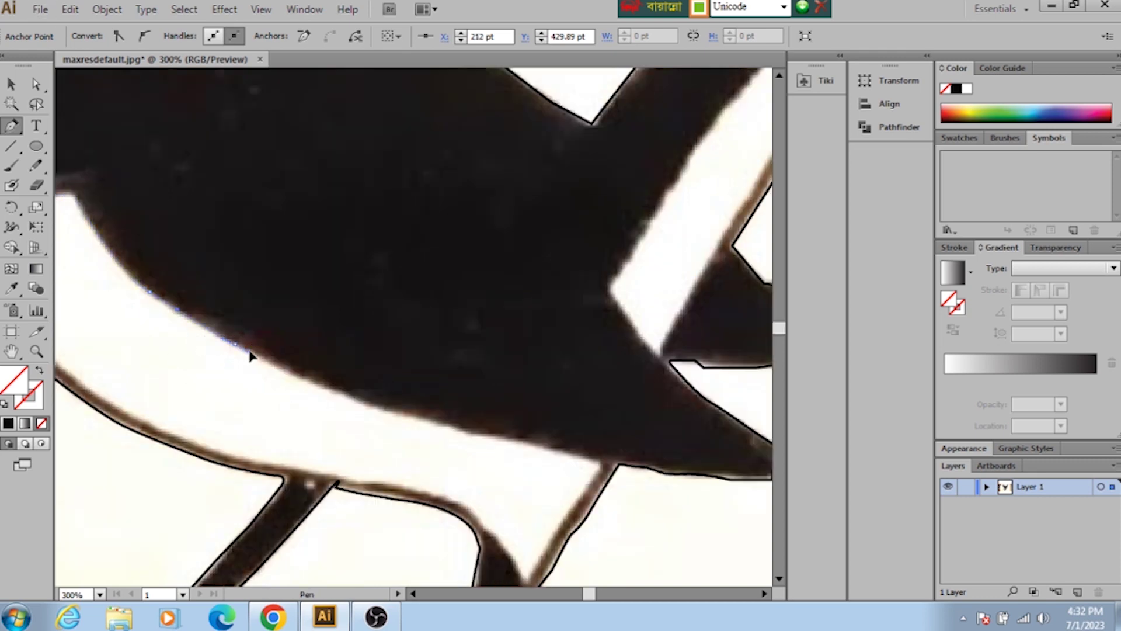
pyautogui.moveTo(363, 402); pyautogui.dragTo(436, 432)
pyautogui.moveTo(470, 435)
pyautogui.mouseDown()
pyautogui.moveTo(590, 461)
pyautogui.moveTo(600, 475)
pyautogui.moveTo(583, 500)
pyautogui.mouseUp()
pyautogui.scroll(-3, 569, 526)
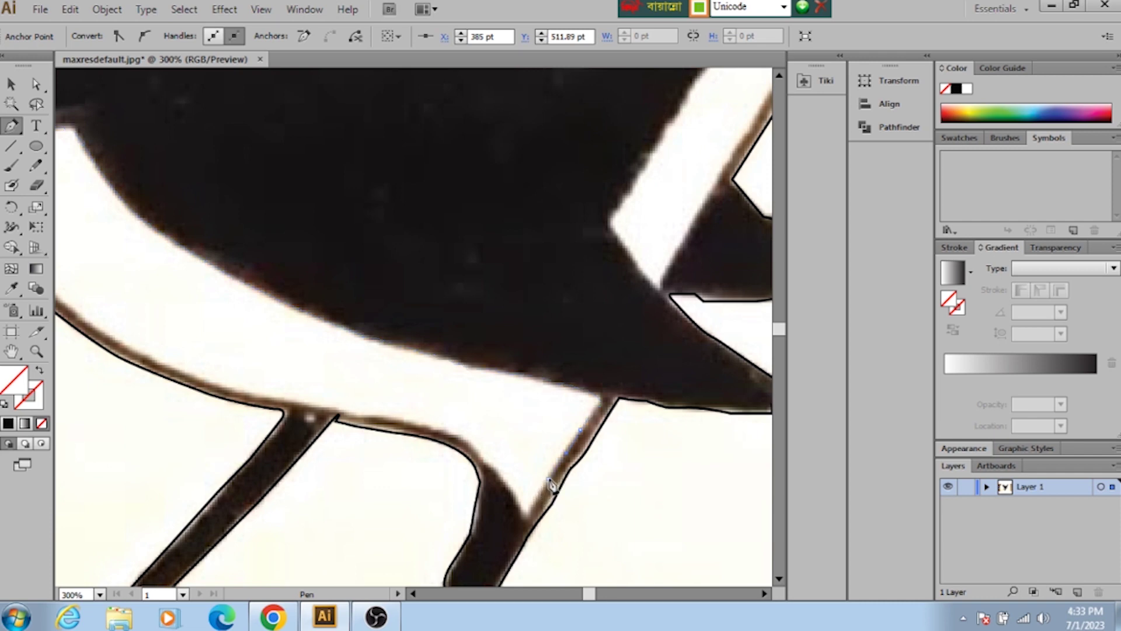
pyautogui.moveTo(549, 479)
pyautogui.mouseDown()
pyautogui.moveTo(532, 516)
pyautogui.moveTo(438, 436)
pyautogui.mouseUp()
pyautogui.keyDown('ctrl'); pyautogui.click(528, 519); pyautogui.keyUp('ctrl')
# Step: Continue the band outline around its lower-left edge and close it at the first anchor
pyautogui.moveTo(376, 421)
pyautogui.mouseDown()
pyautogui.moveTo(287, 408)
pyautogui.moveTo(171, 368)
pyautogui.mouseUp()
pyautogui.moveTo(153, 362); pyautogui.dragTo(358, 496)
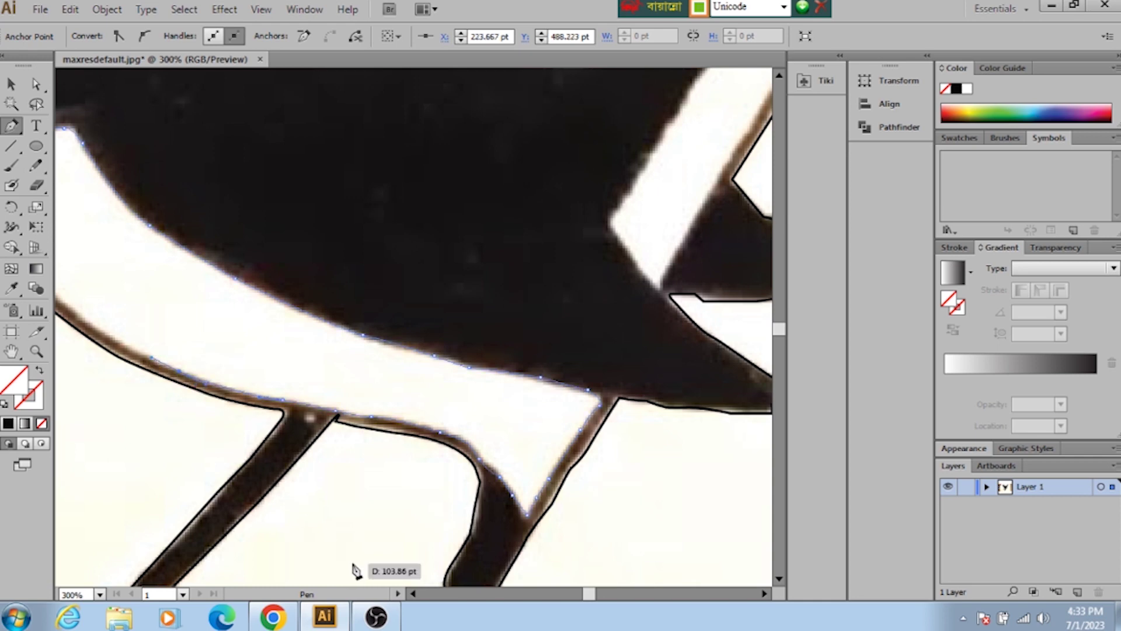
pyautogui.click(413, 594)
pyautogui.moveTo(227, 324); pyautogui.dragTo(198, 300)
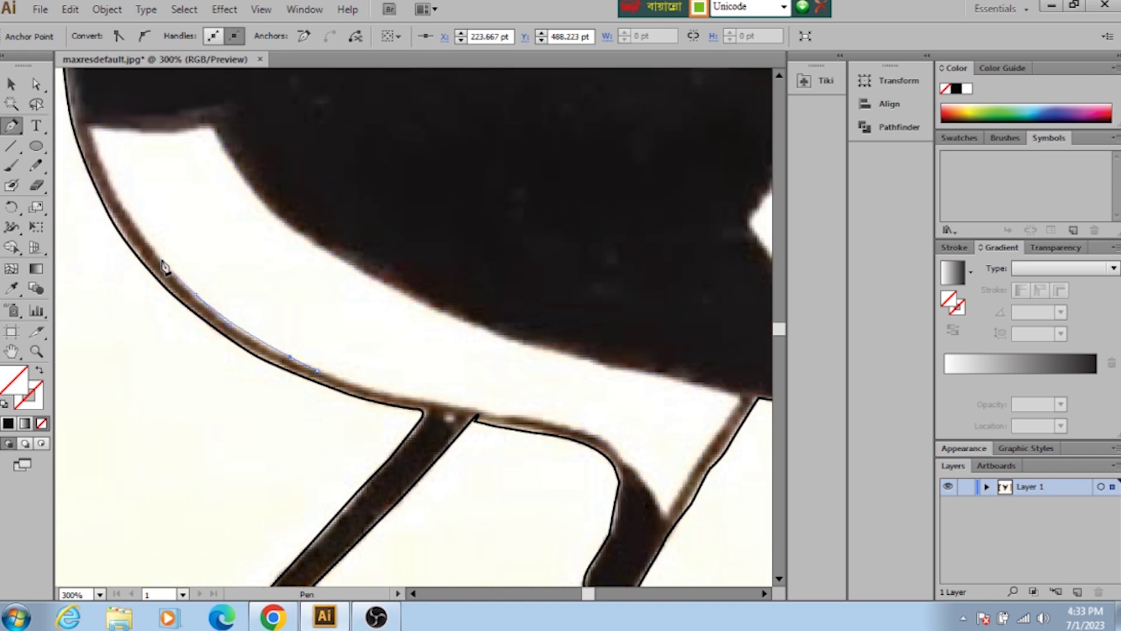
pyautogui.moveTo(164, 263)
pyautogui.mouseDown()
pyautogui.moveTo(102, 156)
pyautogui.moveTo(104, 168)
pyautogui.mouseUp()
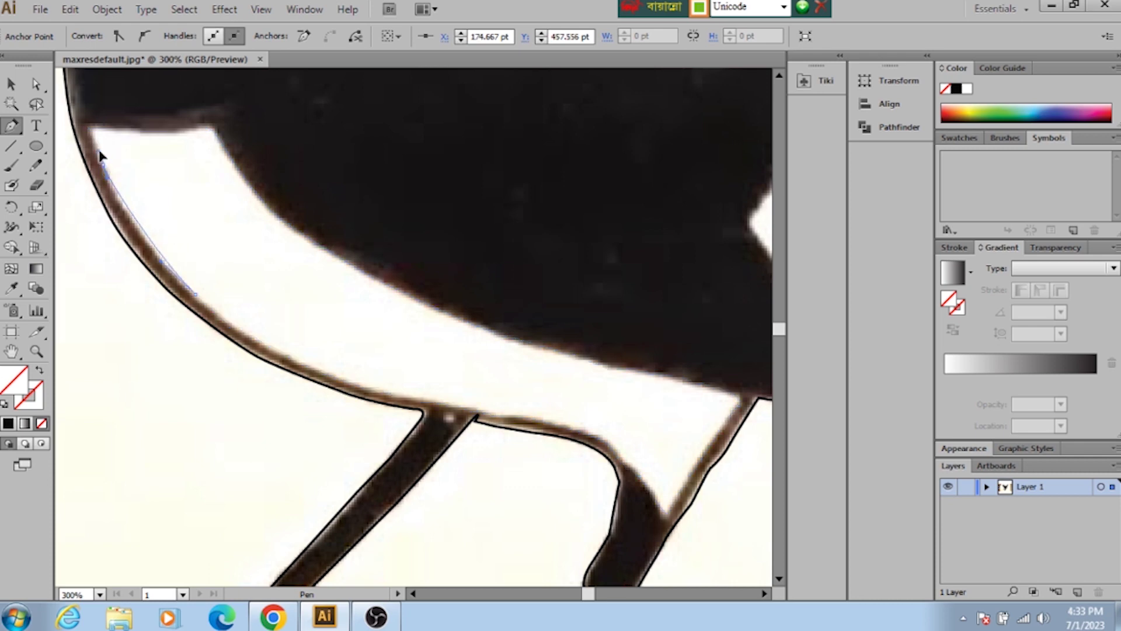
pyautogui.moveTo(88, 129); pyautogui.dragTo(90, 134)
pyautogui.click(91, 134)
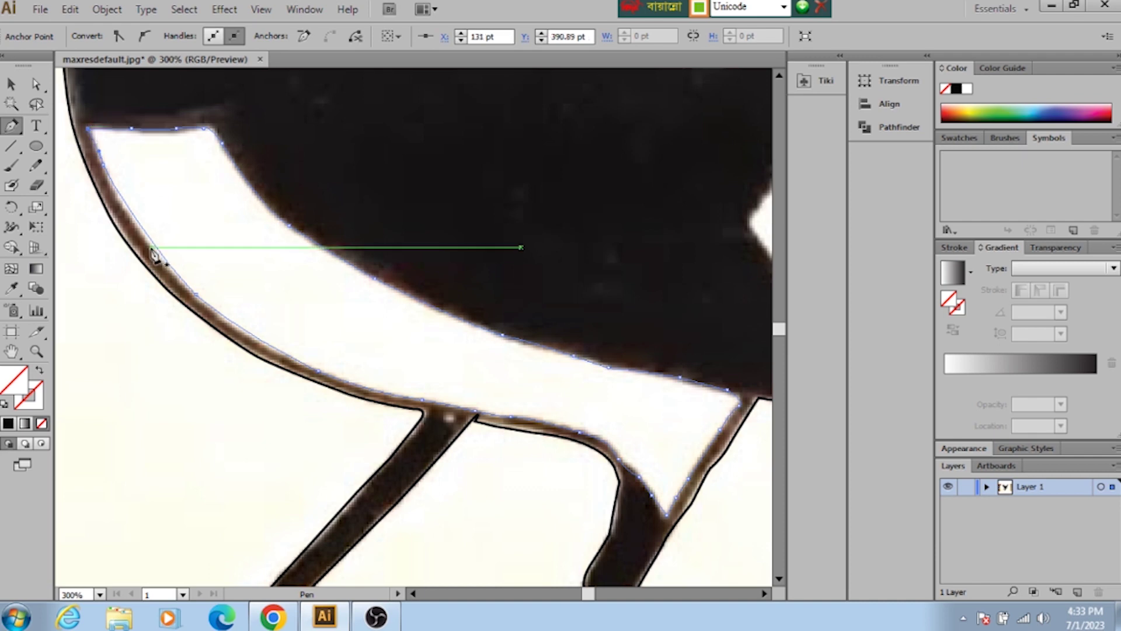
# Step: Fill the band with pure white (ffffff)
pyautogui.doubleClick(15, 383)
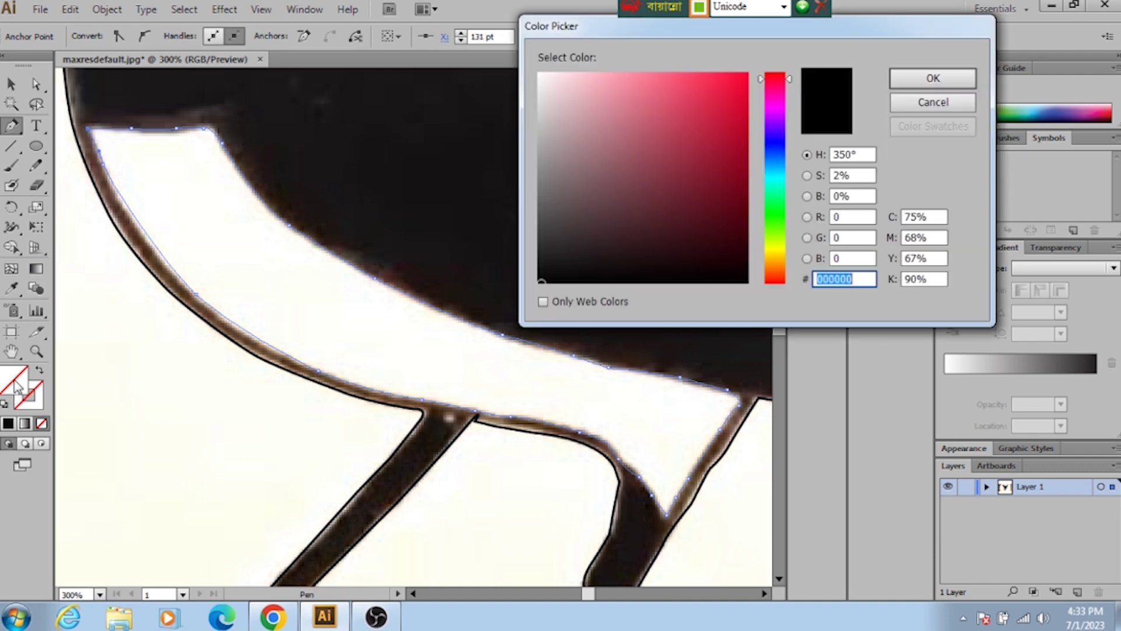
pyautogui.write('ffffff')
pyautogui.click(932, 78)
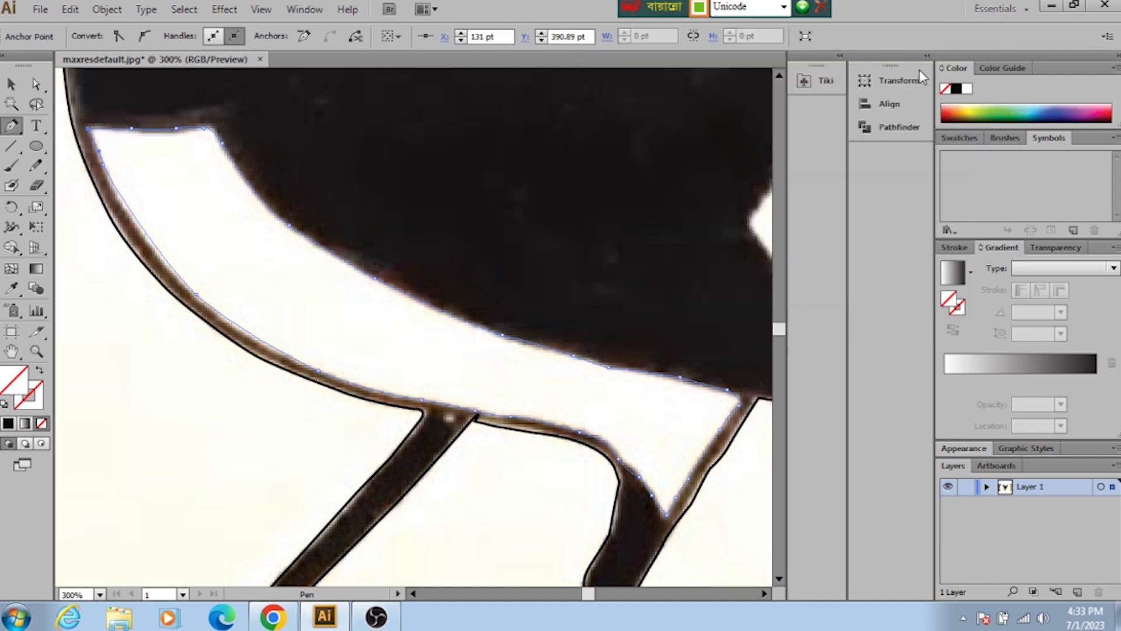
# Step: Zoom out to 200% and bring the tail into view with the Pen tool ready
pyautogui.click(764, 593)
pyautogui.scroll(2, 671, 496)
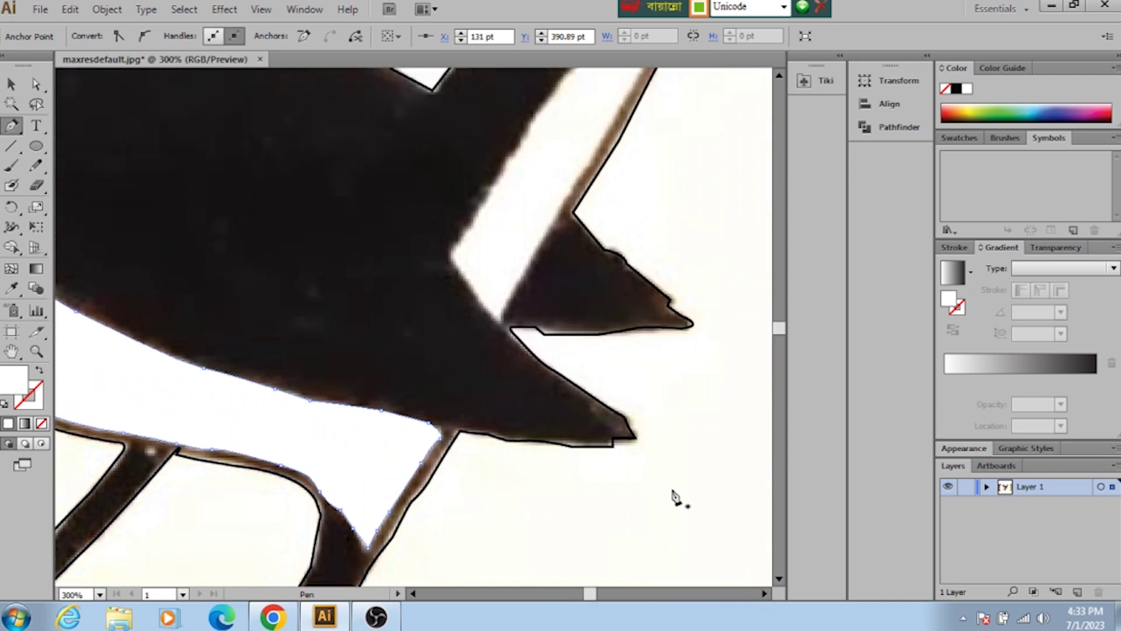
pyautogui.scroll(3, 674, 497)
pyautogui.scroll(2, 675, 497)
pyautogui.scroll(2, 672, 500)
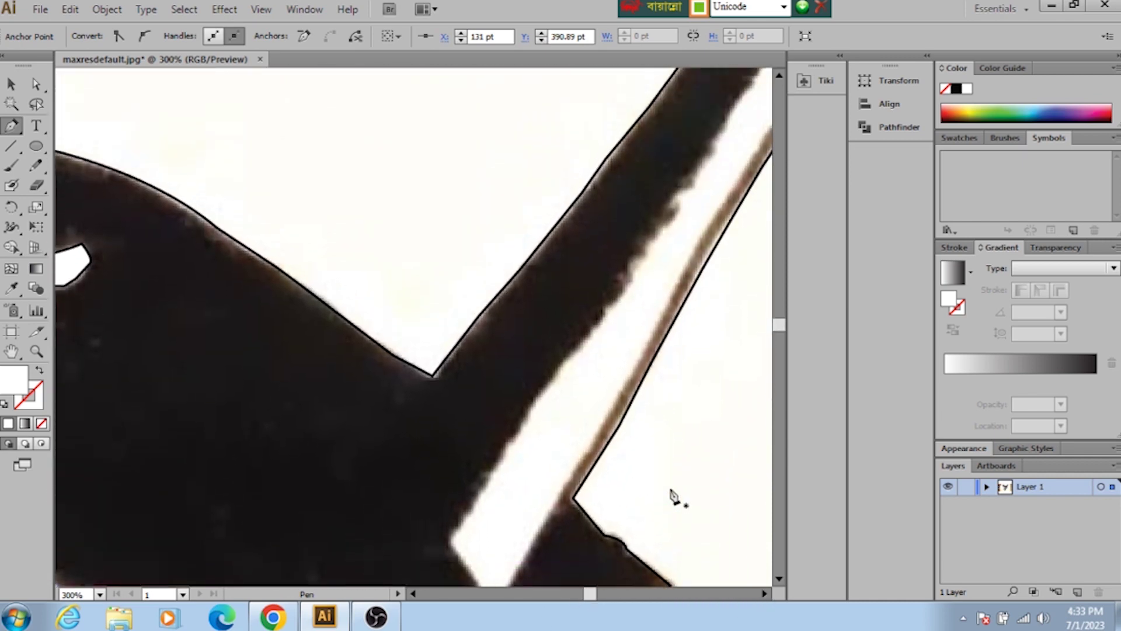
pyautogui.scroll(1, 670, 501)
pyautogui.hotkey('ctrl', '-')
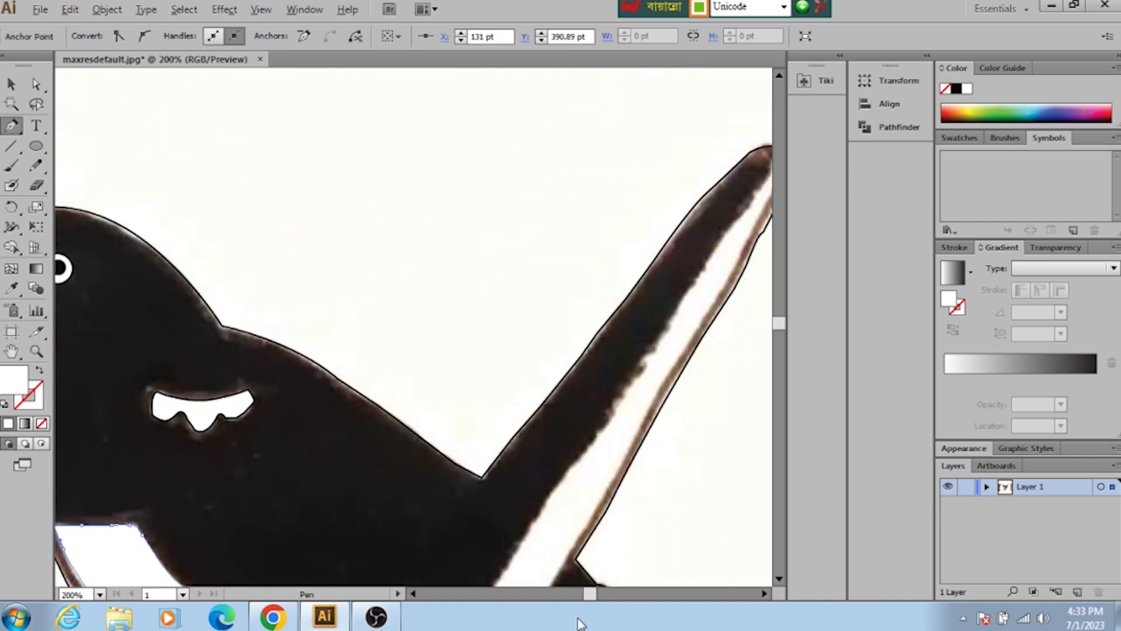
pyautogui.scroll(-1, 587, 601)
pyautogui.scroll(-1, 595, 592)
pyautogui.scroll(-1, 607, 587)
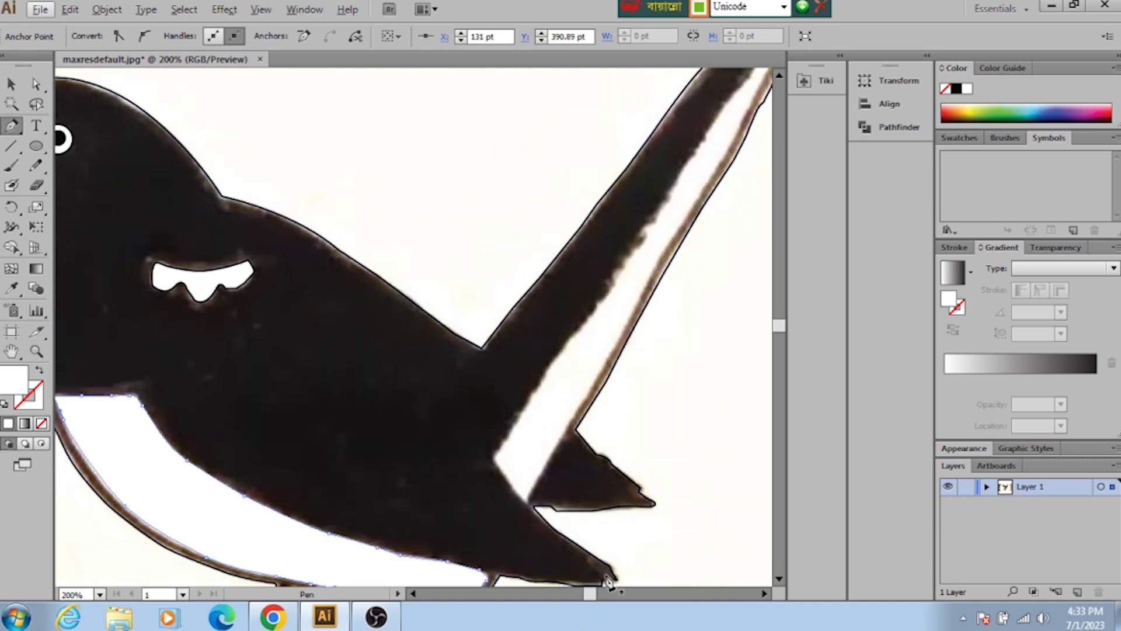
pyautogui.click(769, 595)
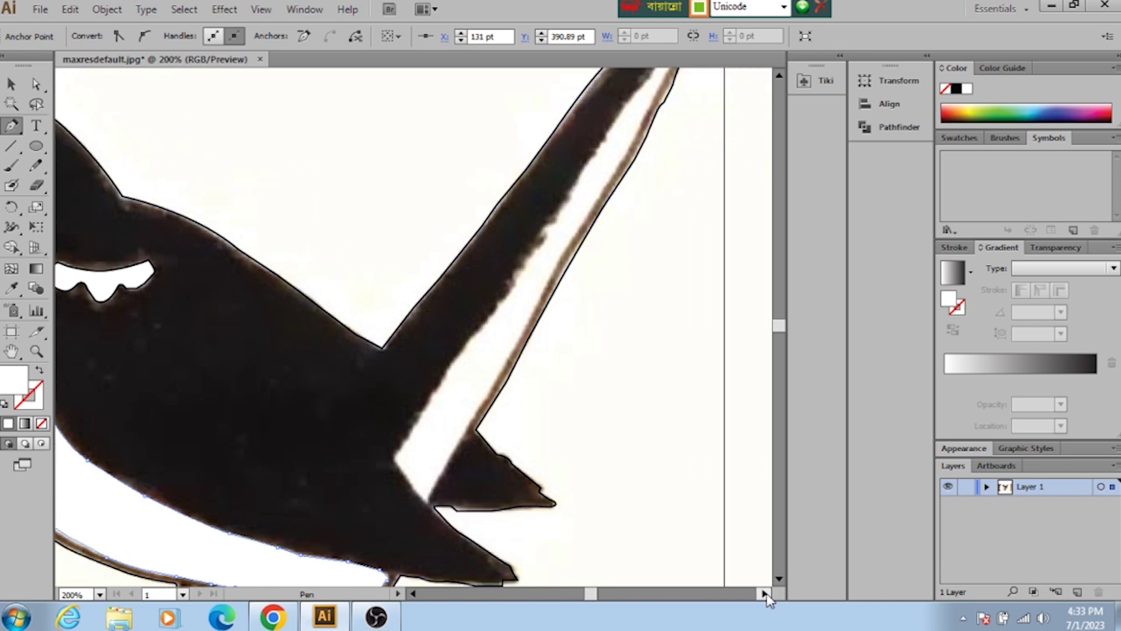
pyautogui.scroll(1, 605, 498)
pyautogui.scroll(2, 607, 498)
pyautogui.scroll(-1, 418, 551)
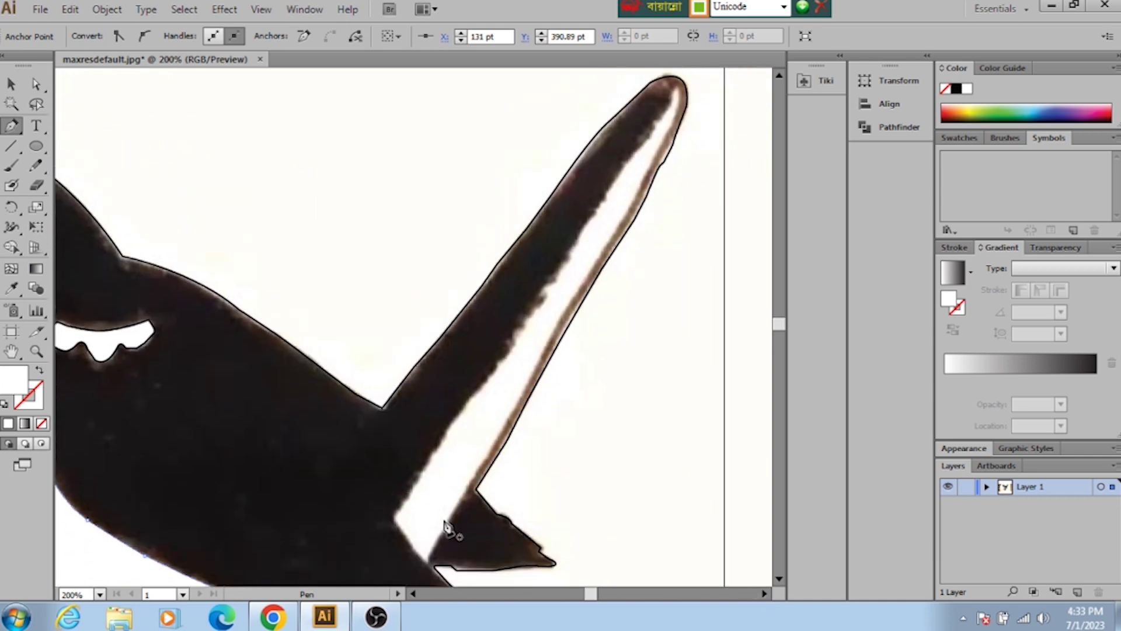
pyautogui.scroll(-1, 446, 525)
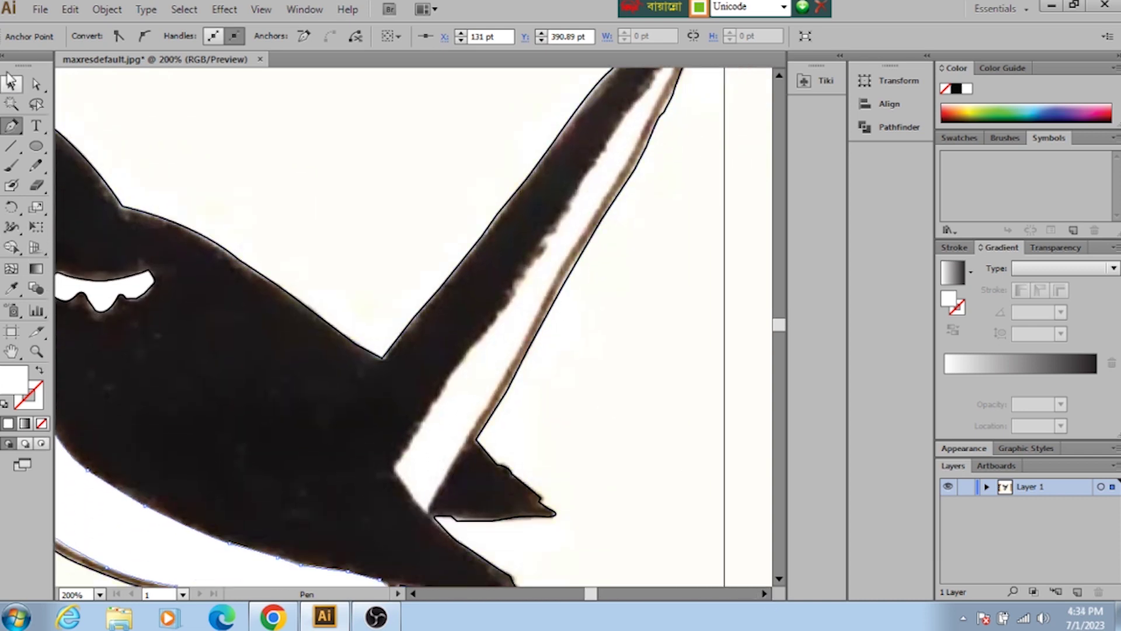
pyautogui.click(11, 82)
pyautogui.moveTo(17, 127); pyautogui.dragTo(70, 123)
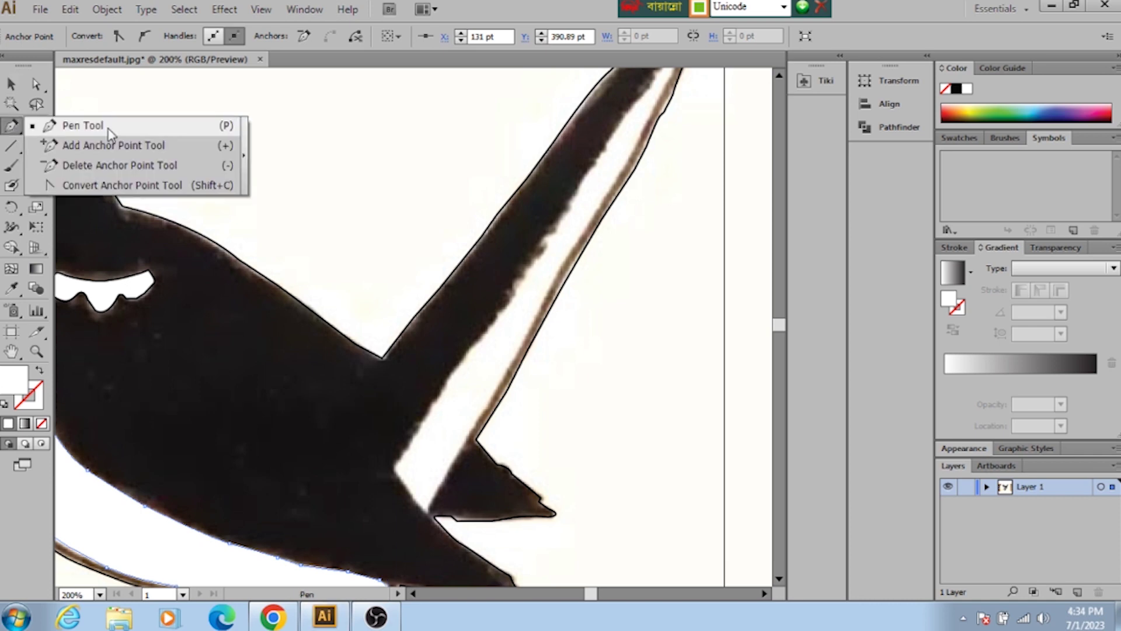
# Step: Deselect the band and start a Pen path at the tail stripe's base, anchoring up its edge
pyautogui.click(431, 518)
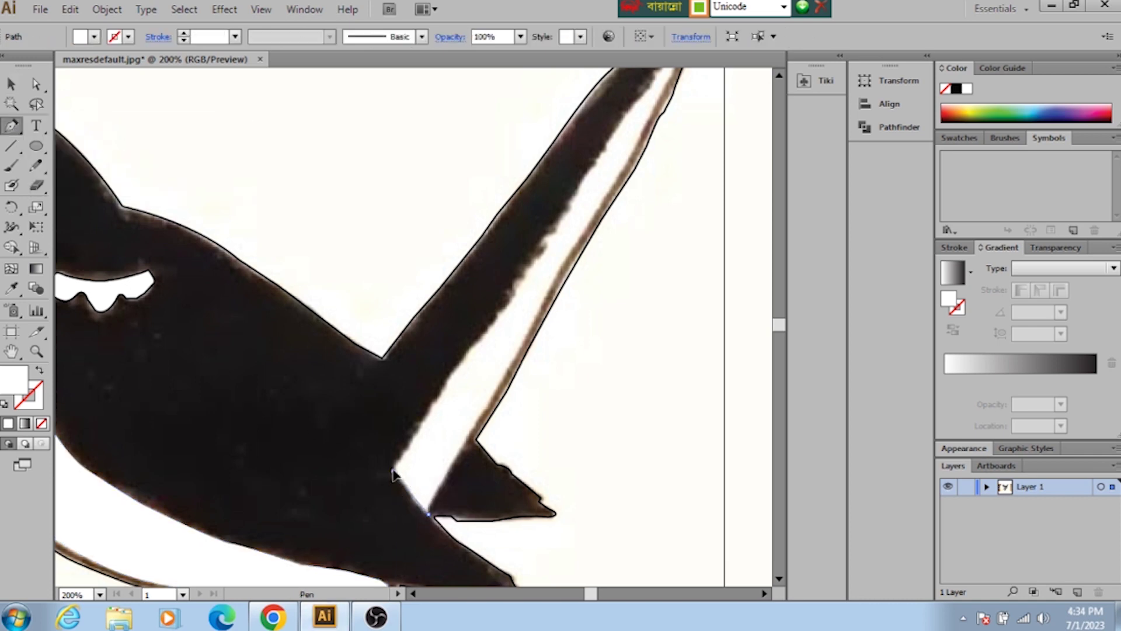
pyautogui.moveTo(389, 467); pyautogui.dragTo(403, 467)
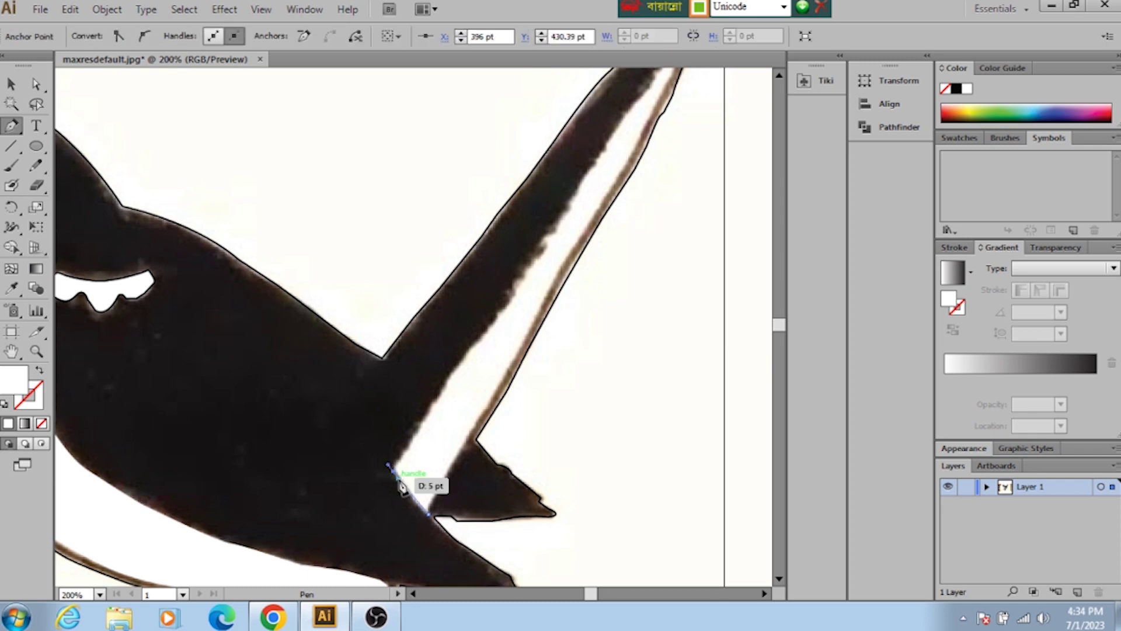
pyautogui.scroll(3, 403, 467)
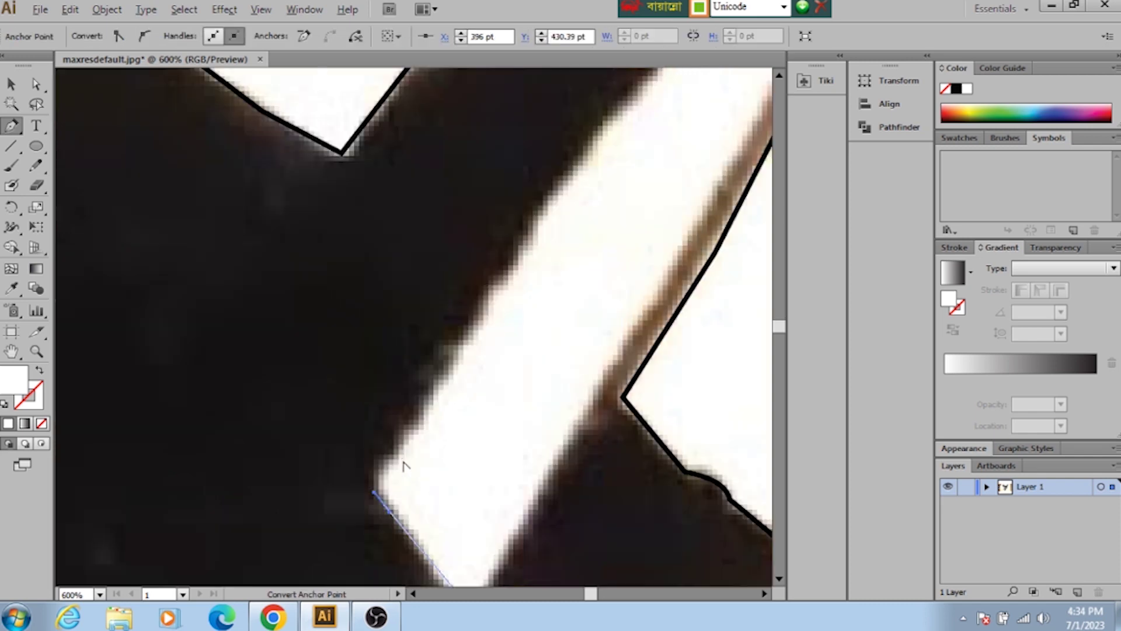
pyautogui.moveTo(403, 467)
pyautogui.mouseDown()
pyautogui.moveTo(377, 485)
pyautogui.moveTo(466, 365)
pyautogui.moveTo(456, 358)
pyautogui.moveTo(491, 318)
pyautogui.moveTo(499, 291)
pyautogui.moveTo(523, 288)
pyautogui.mouseUp()
pyautogui.click(424, 404)
pyautogui.scroll(2, 518, 333)
pyautogui.click(509, 309)
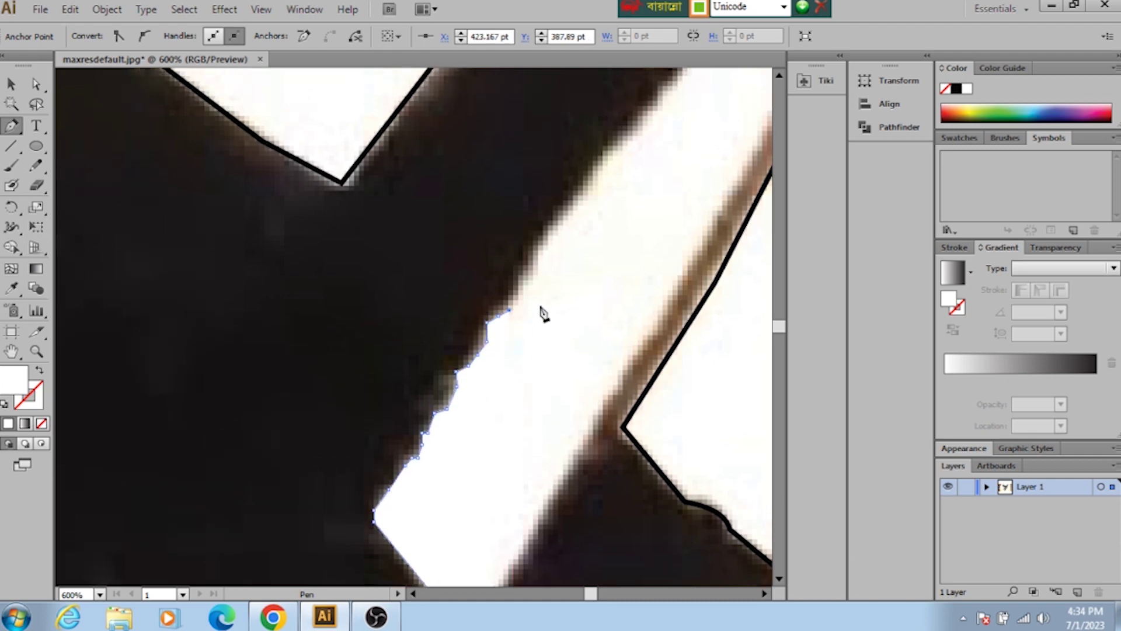
pyautogui.moveTo(512, 288)
pyautogui.mouseDown()
pyautogui.moveTo(532, 255)
pyautogui.moveTo(550, 266)
pyautogui.mouseUp()
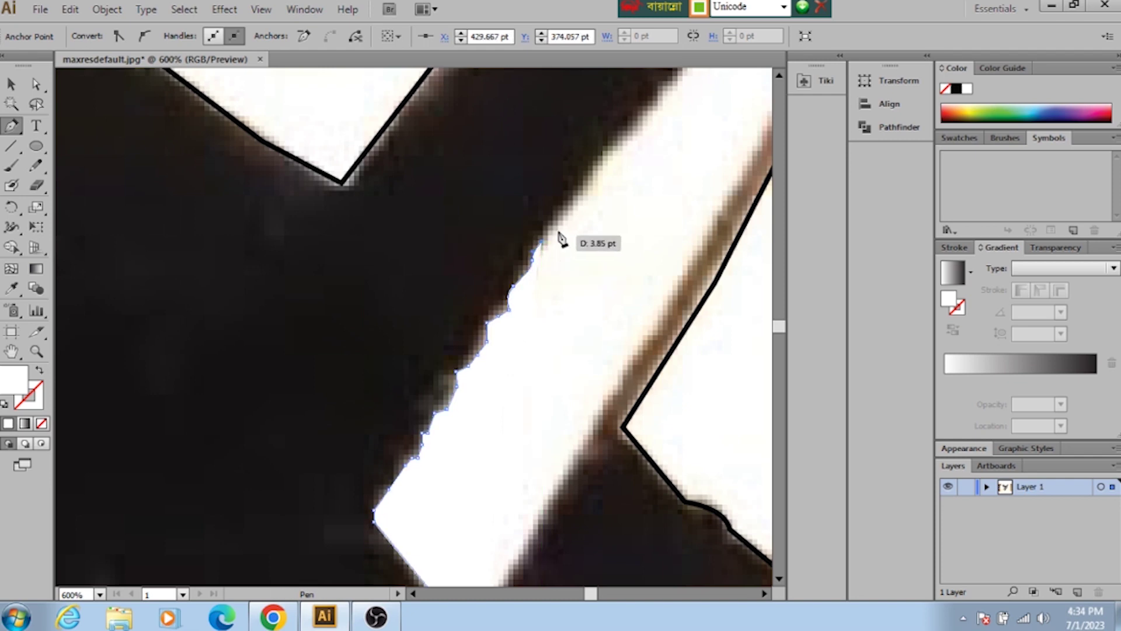
pyautogui.moveTo(550, 269)
pyautogui.mouseDown()
pyautogui.moveTo(556, 220)
pyautogui.moveTo(584, 190)
pyautogui.mouseUp()
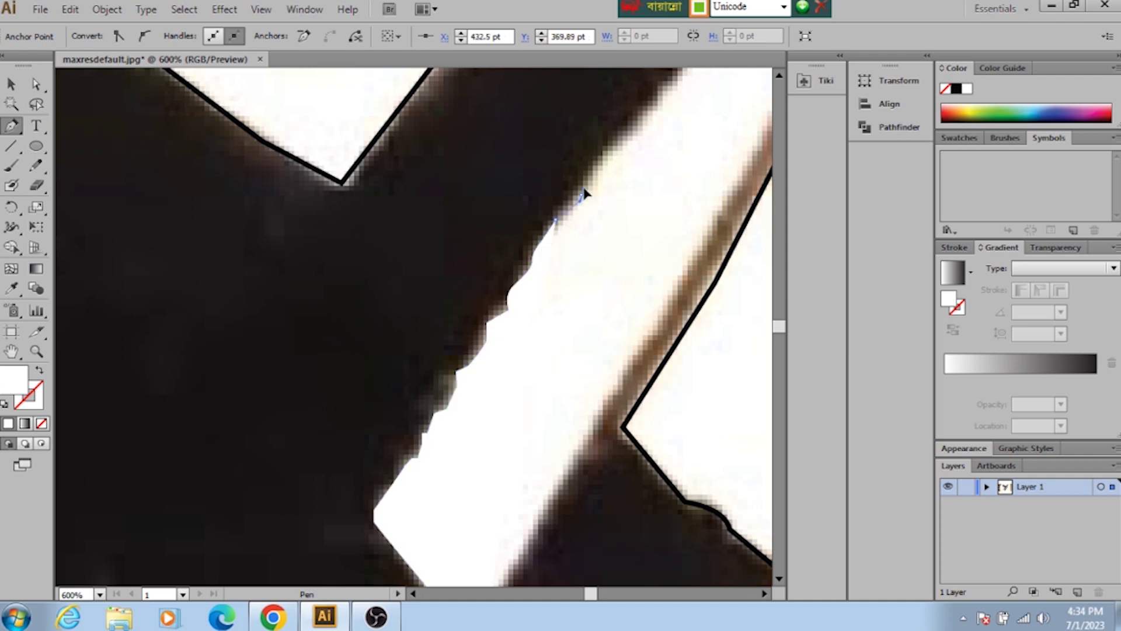
# Step: Add further anchors up the stripe's edge toward its upper end
pyautogui.scroll(2, 614, 222)
pyautogui.moveTo(601, 241)
pyautogui.mouseDown()
pyautogui.moveTo(617, 209)
pyautogui.moveTo(655, 200)
pyautogui.moveTo(630, 218)
pyautogui.mouseUp()
pyautogui.scroll(1, 666, 204)
pyautogui.keyDown('ctrl'); pyautogui.click(629, 218); pyautogui.keyUp('ctrl')
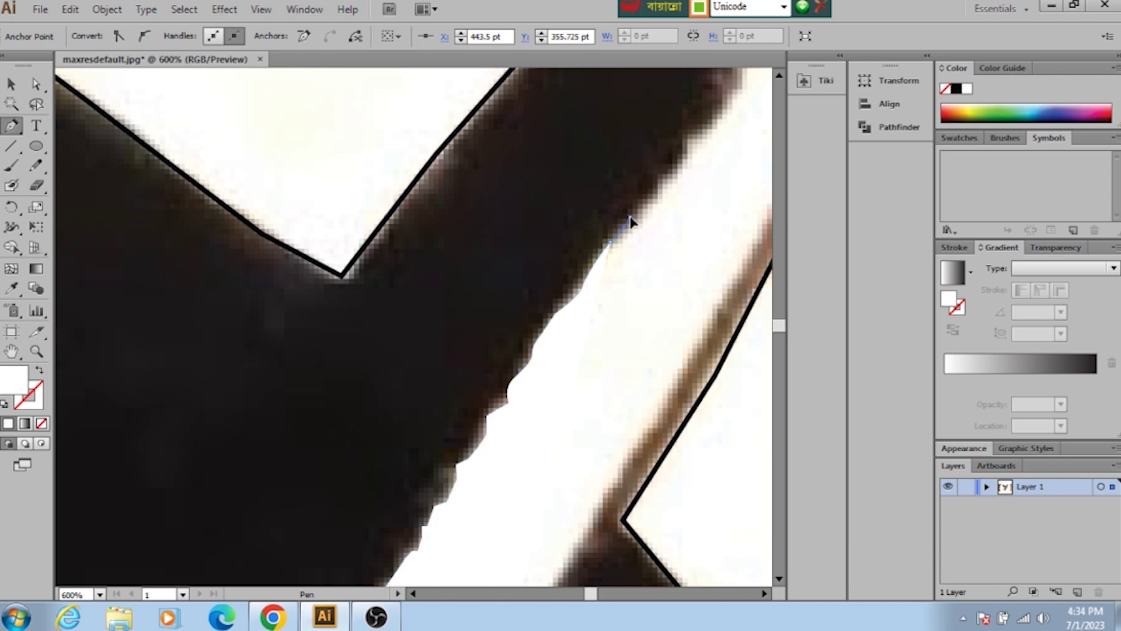
pyautogui.click(662, 176)
pyautogui.moveTo(682, 159)
pyautogui.mouseDown()
pyautogui.moveTo(705, 142)
pyautogui.moveTo(732, 176)
pyautogui.mouseUp()
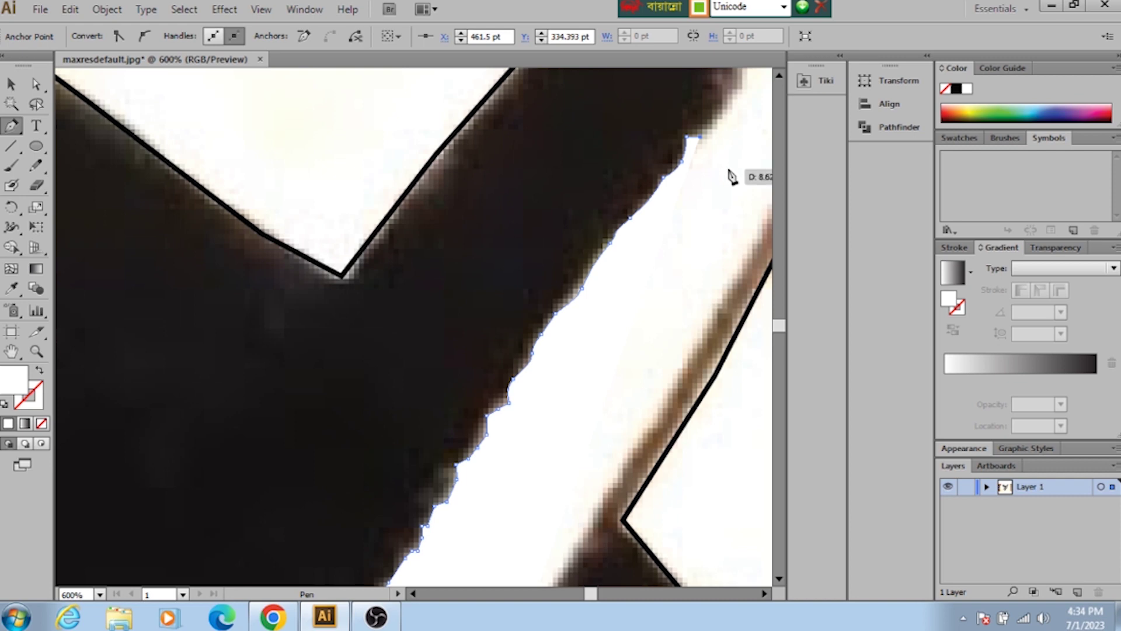
pyautogui.scroll(1, 747, 181)
pyautogui.scroll(1, 748, 181)
pyautogui.keyDown('alt'); pyautogui.scroll(1, 753, 210); pyautogui.keyUp('alt')
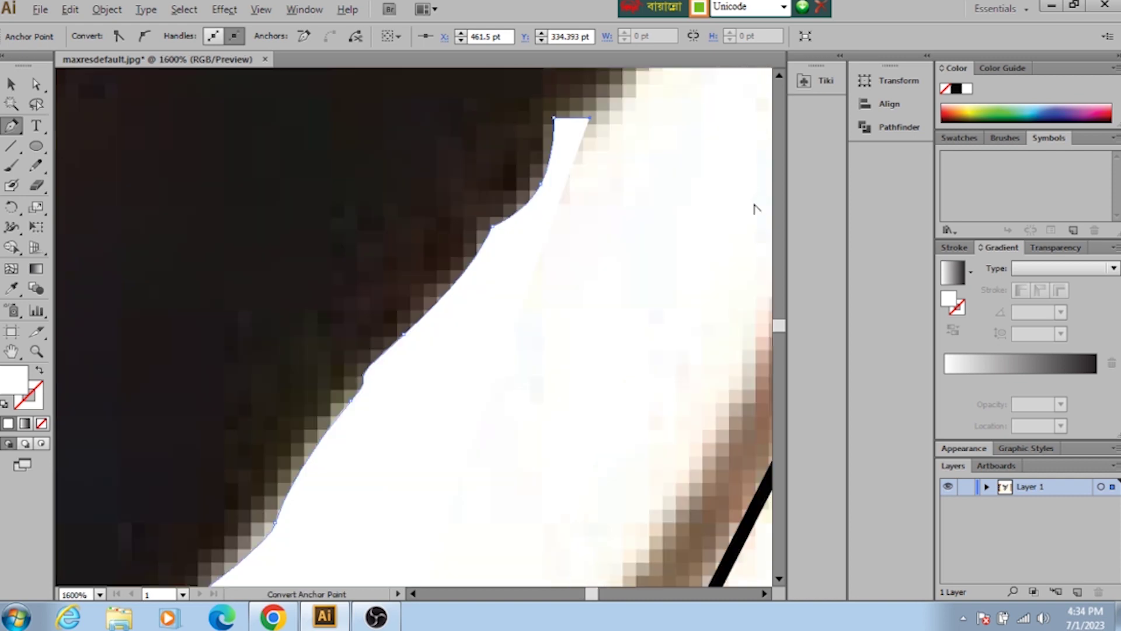
pyautogui.keyDown('alt'); pyautogui.scroll(1, 731, 223); pyautogui.keyUp('alt')
pyautogui.keyDown('alt'); pyautogui.scroll(-1, 728, 220); pyautogui.keyUp('alt')
pyautogui.keyDown('alt'); pyautogui.scroll(-1, 719, 217); pyautogui.keyUp('alt')
# Step: Add curved anchors up the inner edge of the tail stripe
pyautogui.keyDown('alt'); pyautogui.scroll(-2, 710, 217); pyautogui.keyUp('alt')
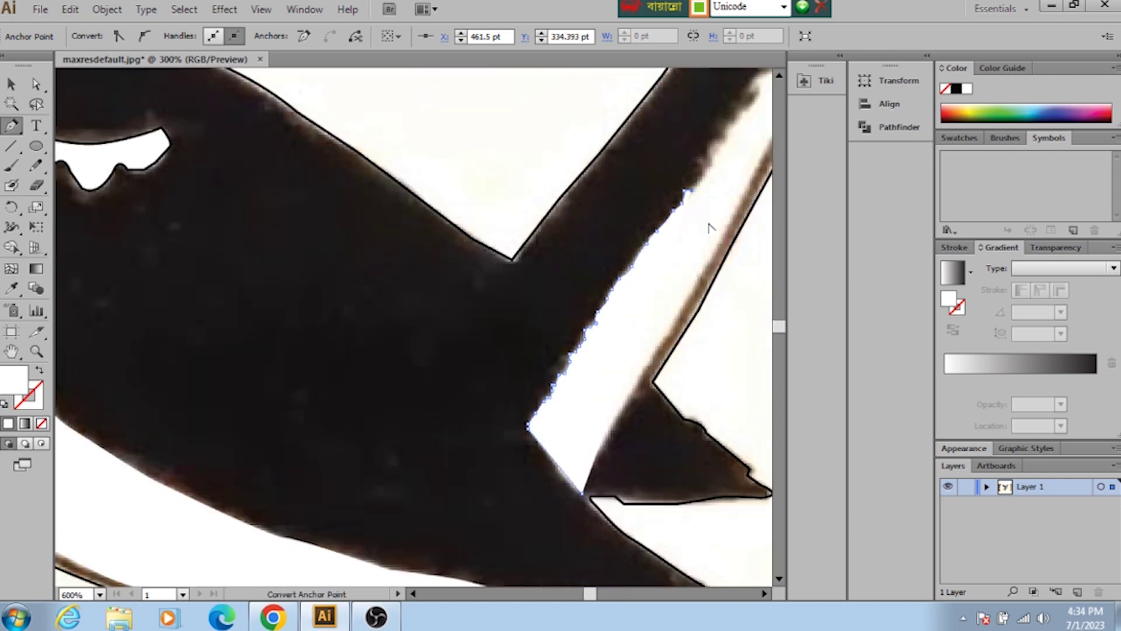
pyautogui.click(763, 594)
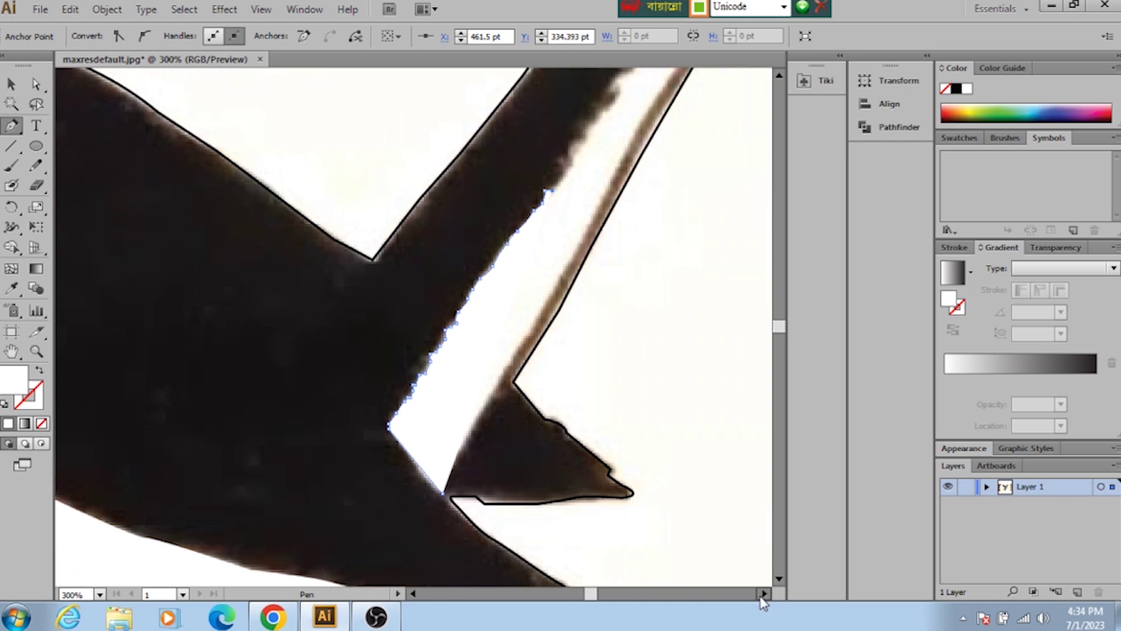
pyautogui.scroll(1, 593, 293)
pyautogui.scroll(2, 602, 288)
pyautogui.scroll(2, 601, 284)
pyautogui.scroll(1, 601, 286)
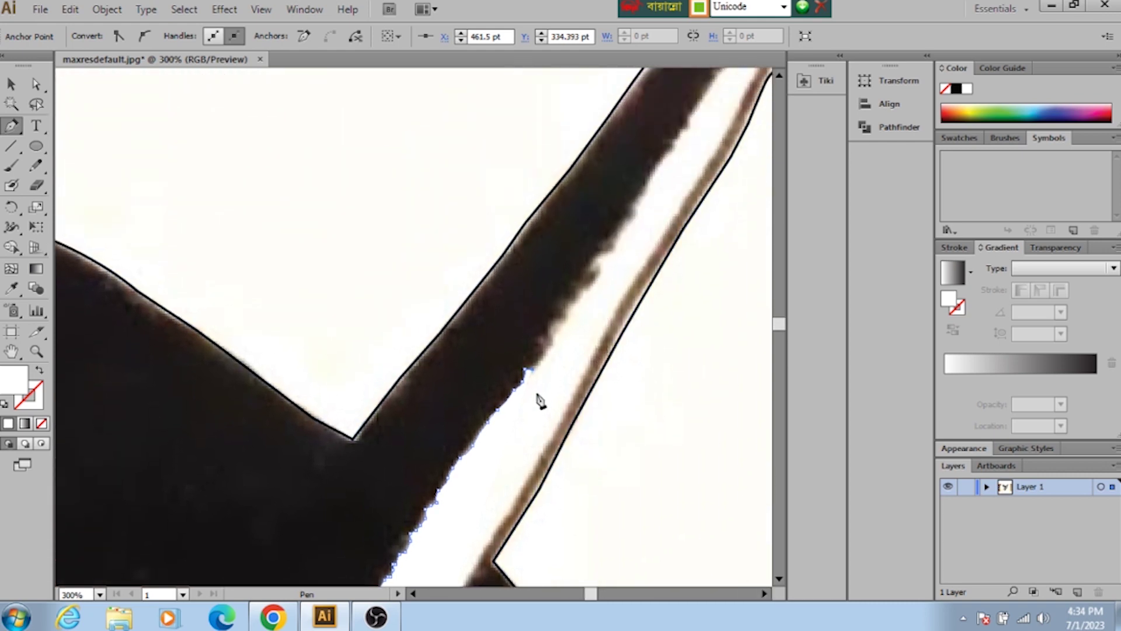
pyautogui.moveTo(538, 363); pyautogui.dragTo(548, 349)
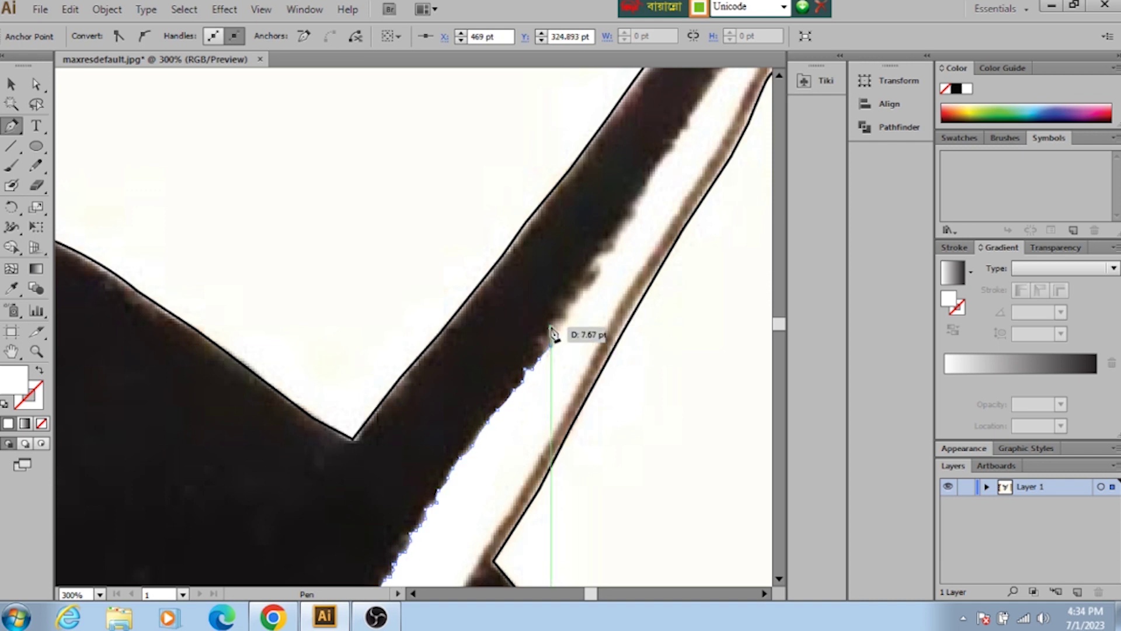
pyautogui.moveTo(554, 352)
pyautogui.mouseDown()
pyautogui.moveTo(559, 325)
pyautogui.moveTo(616, 260)
pyautogui.mouseUp()
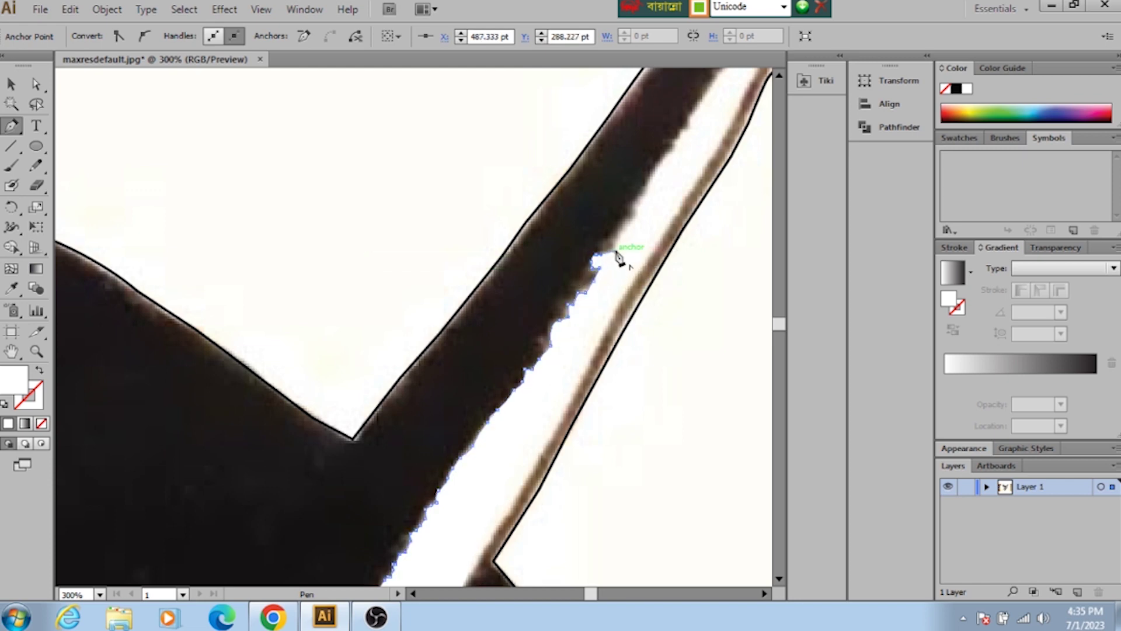
pyautogui.scroll(2, 610, 274)
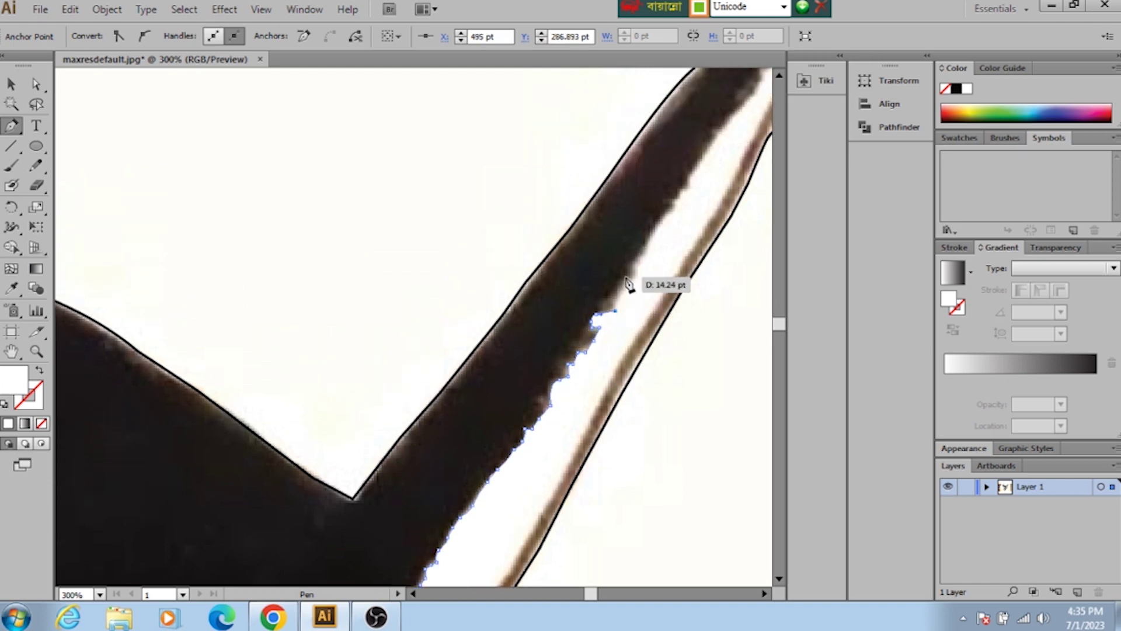
pyautogui.moveTo(627, 303)
pyautogui.mouseDown()
pyautogui.moveTo(630, 277)
pyautogui.moveTo(618, 309)
pyautogui.mouseUp()
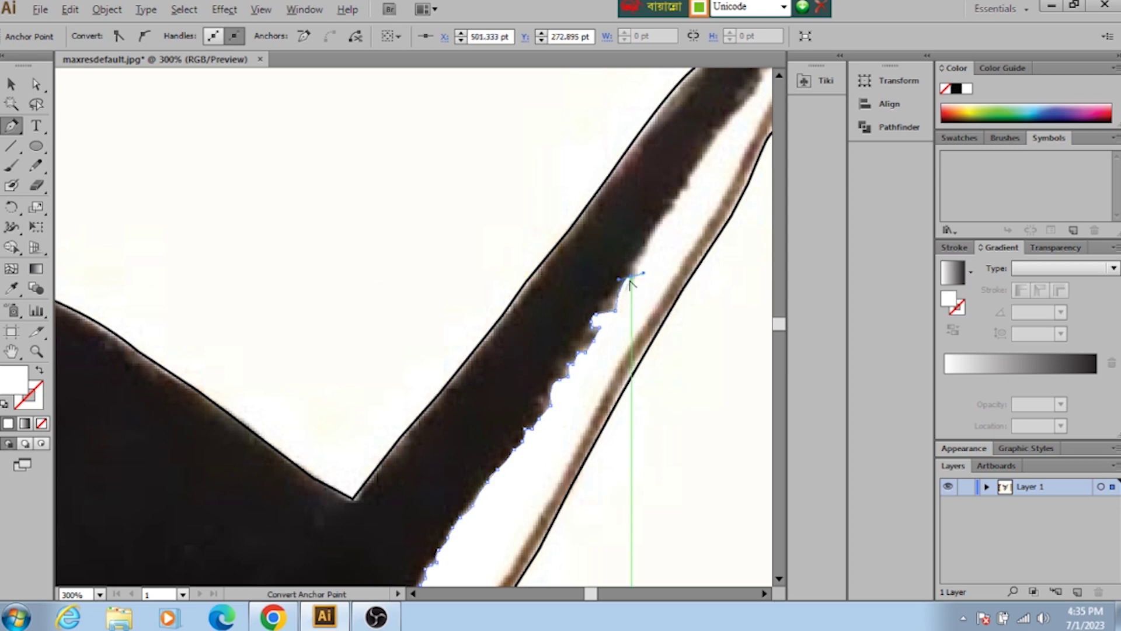
pyautogui.moveTo(636, 284)
pyautogui.mouseDown()
pyautogui.moveTo(660, 255)
pyautogui.moveTo(666, 213)
pyautogui.moveTo(704, 190)
pyautogui.mouseUp()
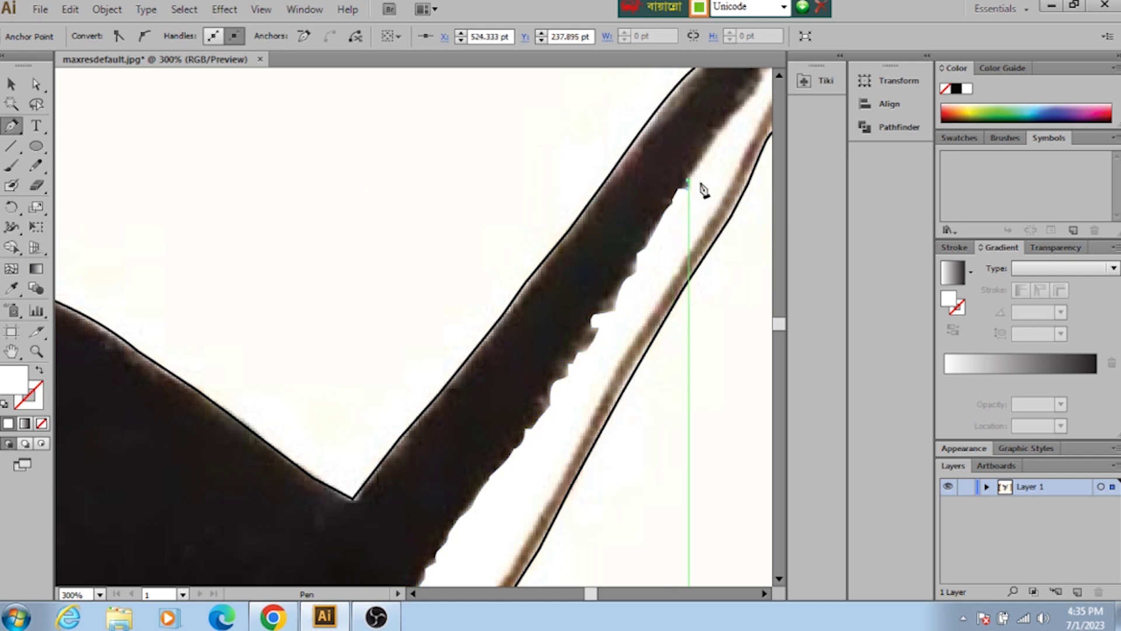
pyautogui.scroll(3, 704, 190)
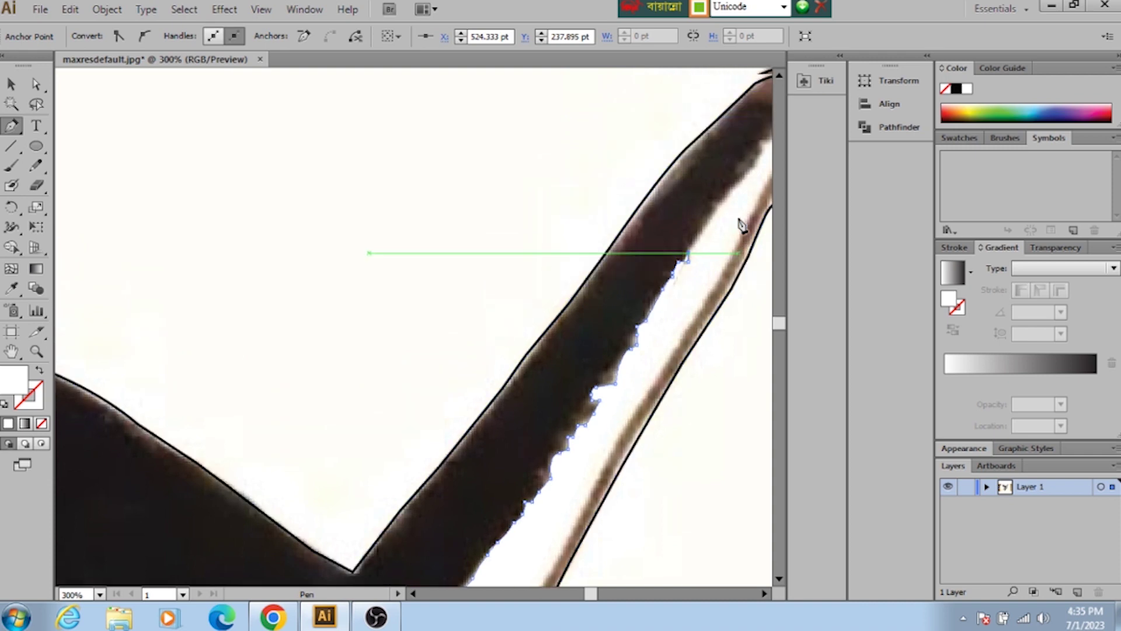
# Step: Round the tail tip with curved anchors and start back down the outer edge
pyautogui.click(763, 594)
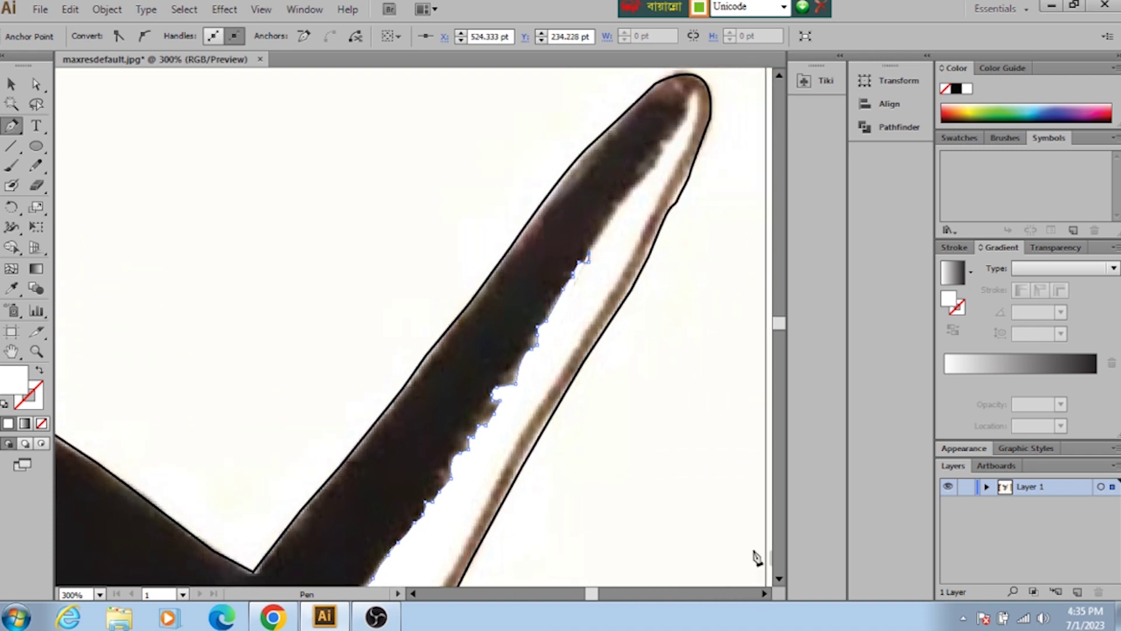
pyautogui.click(603, 241)
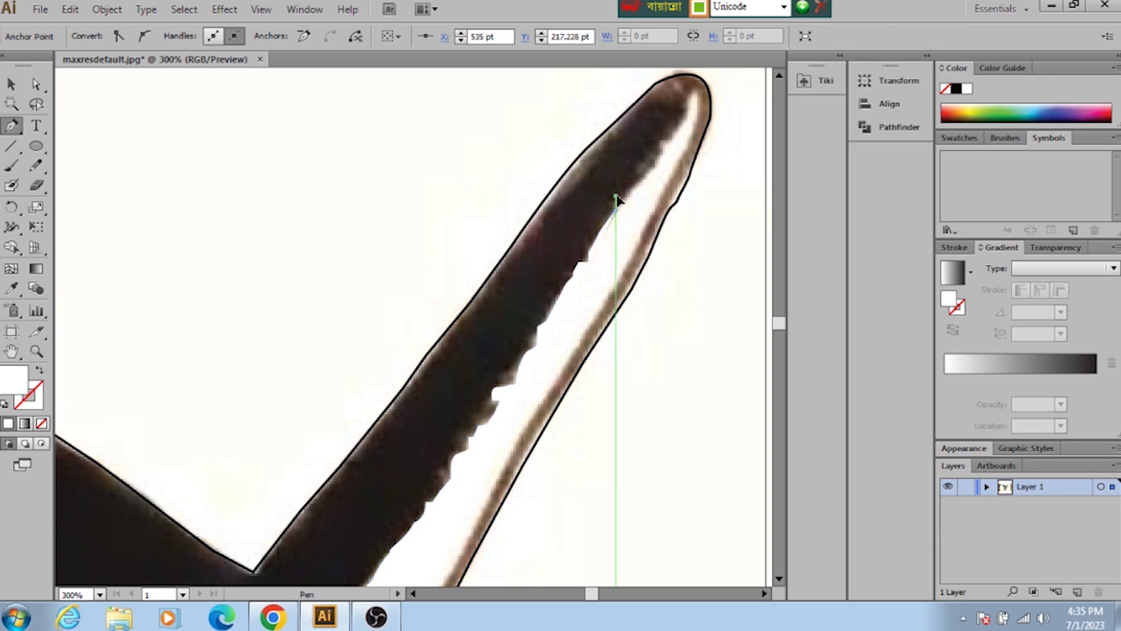
pyautogui.moveTo(614, 194)
pyautogui.mouseDown()
pyautogui.moveTo(627, 191)
pyautogui.moveTo(651, 228)
pyautogui.mouseUp()
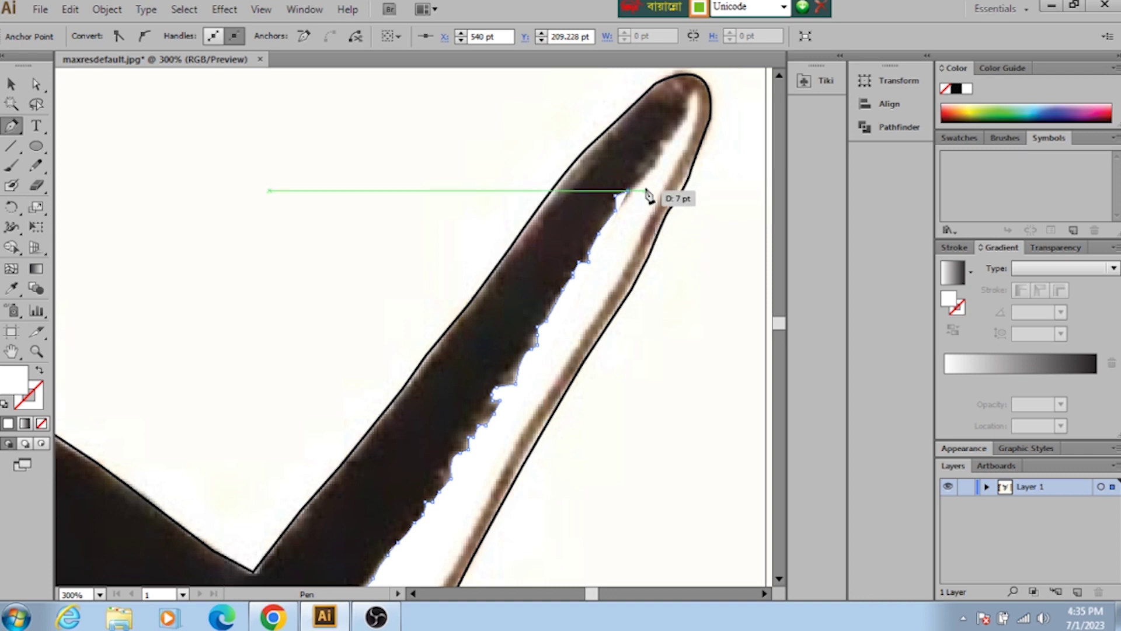
pyautogui.moveTo(651, 229); pyautogui.dragTo(653, 173)
pyautogui.moveTo(665, 200); pyautogui.dragTo(668, 205)
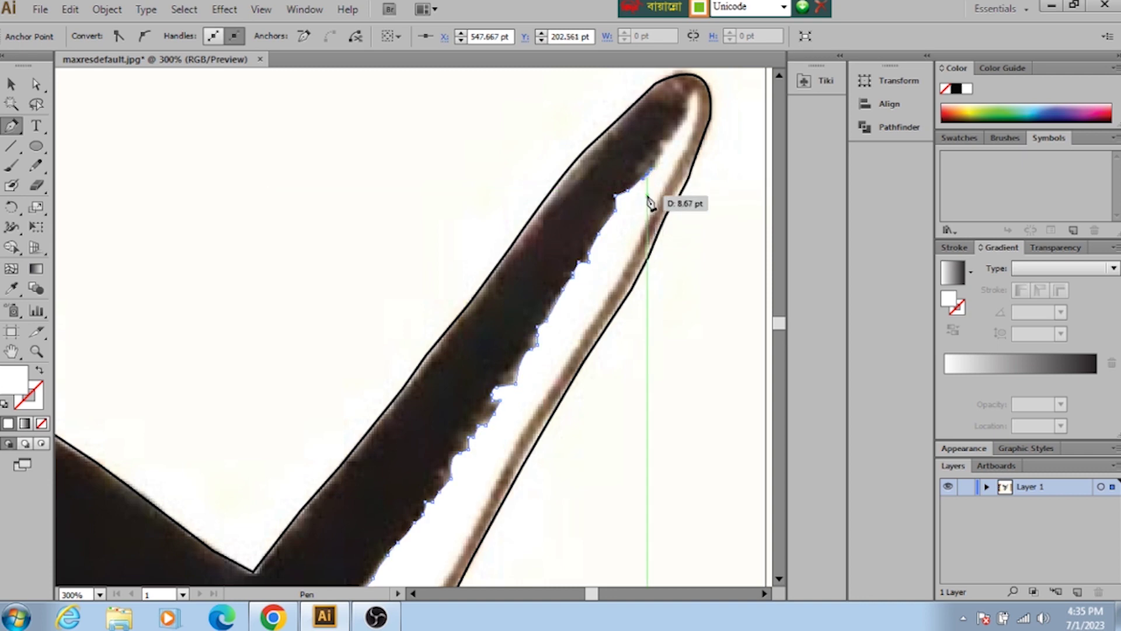
pyautogui.moveTo(654, 202)
pyautogui.mouseDown()
pyautogui.moveTo(661, 146)
pyautogui.moveTo(699, 100)
pyautogui.moveTo(694, 122)
pyautogui.mouseUp()
pyautogui.moveTo(684, 162); pyautogui.dragTo(631, 208)
pyautogui.scroll(-2, 678, 187)
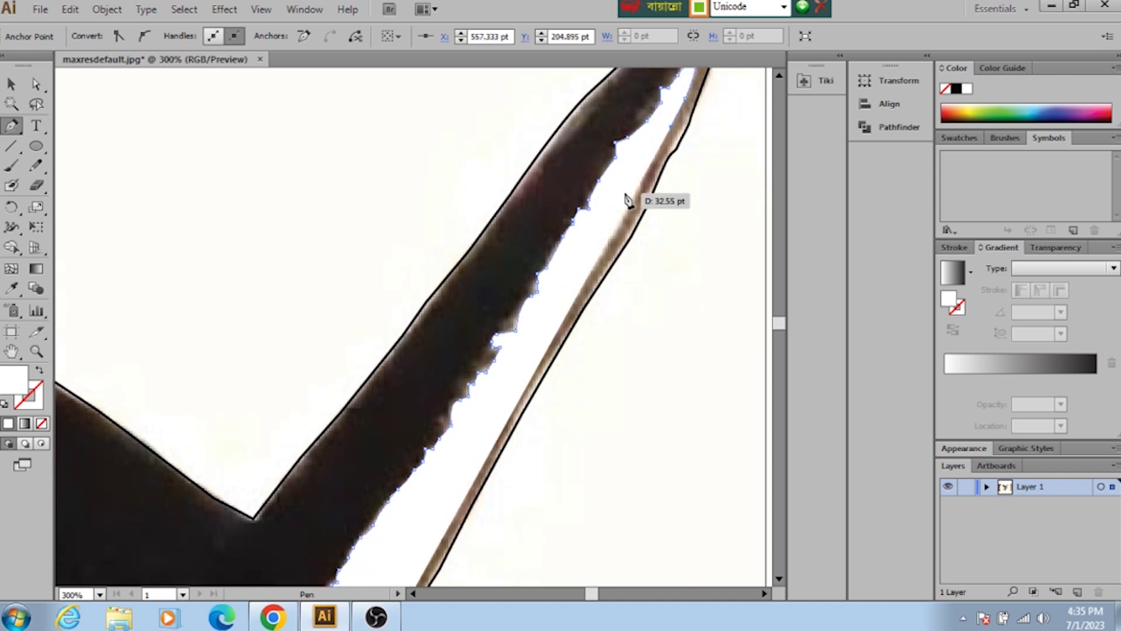
pyautogui.click(611, 239)
pyautogui.scroll(-2, 611, 243)
pyautogui.moveTo(571, 284); pyautogui.dragTo(566, 286)
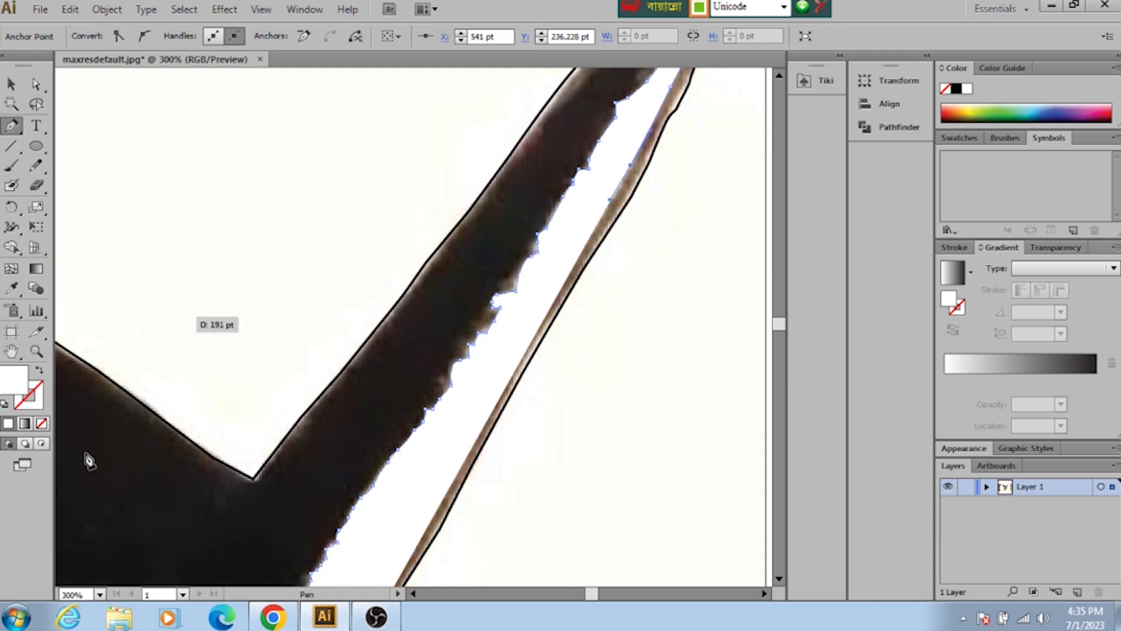
# Step: Remove the path's fill and place anchors down the stripe's outer edge
pyautogui.click(42, 423)
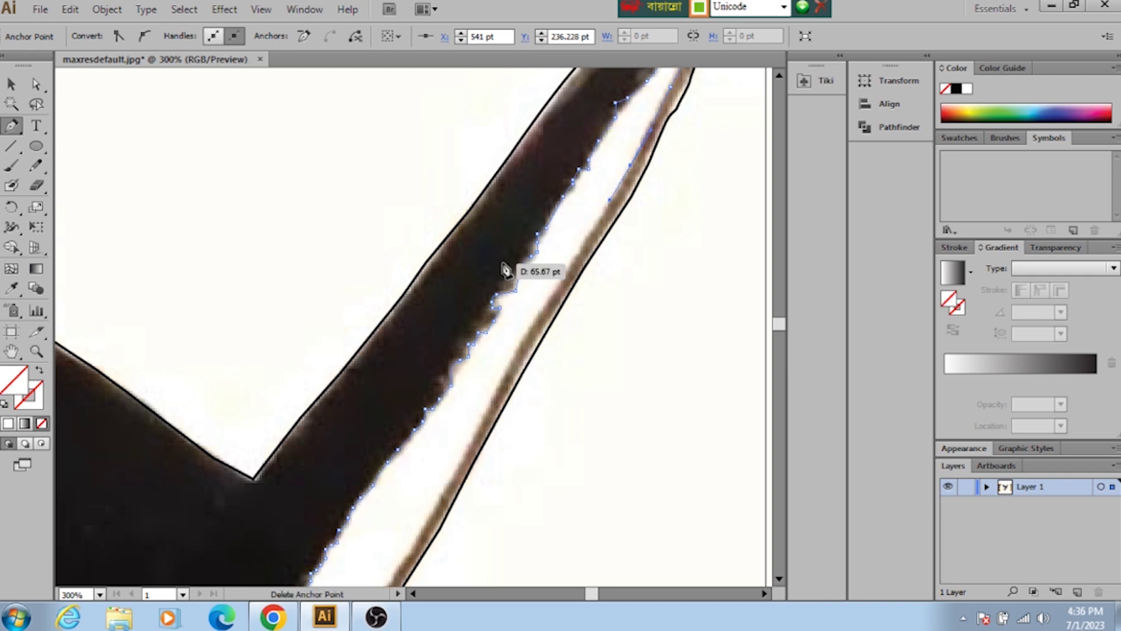
pyautogui.click(585, 234)
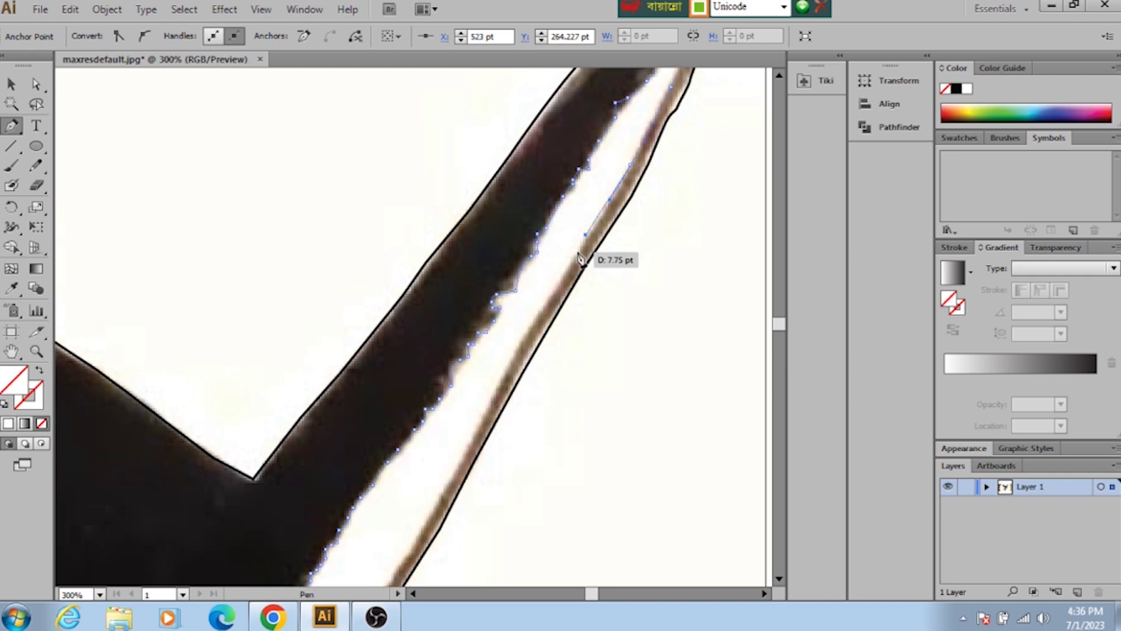
pyautogui.click(575, 255)
pyautogui.click(566, 268)
pyautogui.click(554, 290)
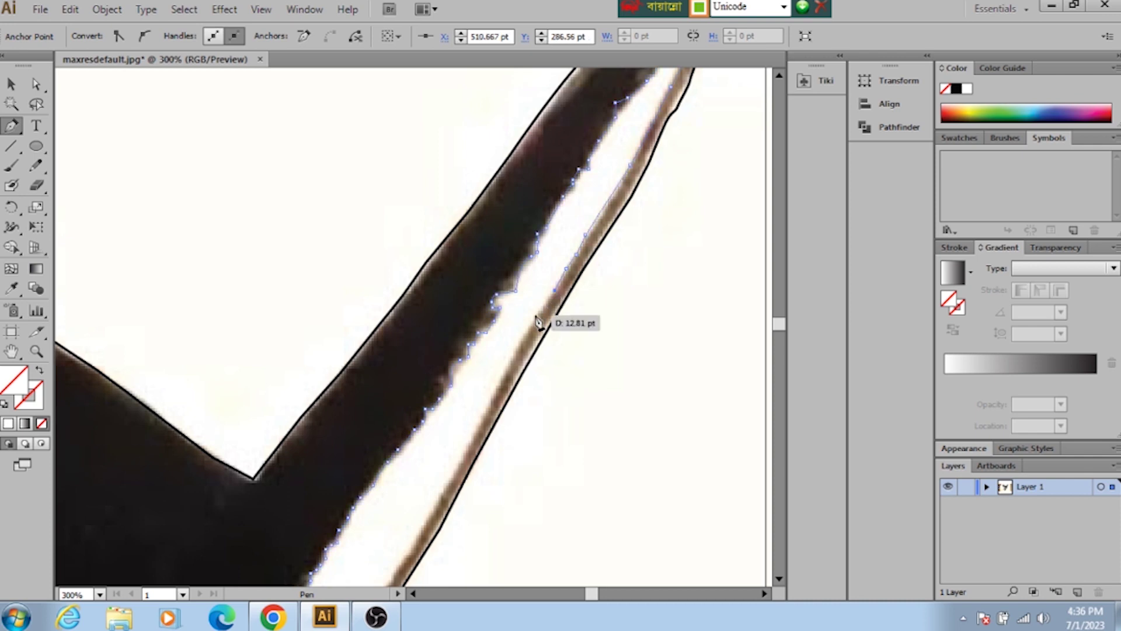
pyautogui.click(535, 318)
pyautogui.click(521, 340)
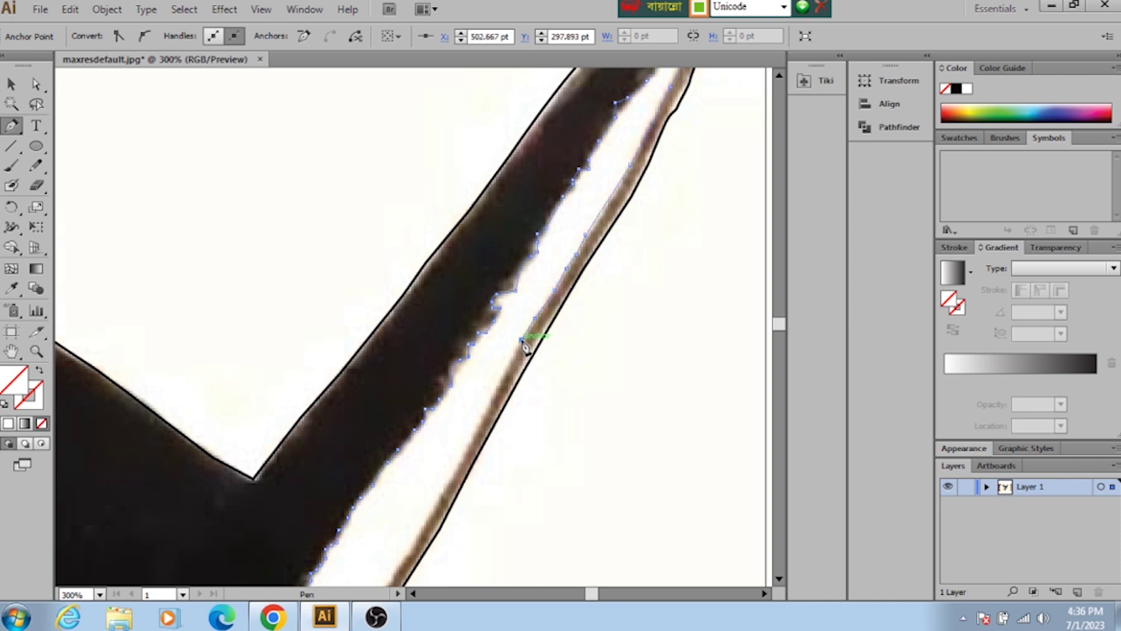
pyautogui.scroll(-1, 526, 343)
pyautogui.click(505, 347)
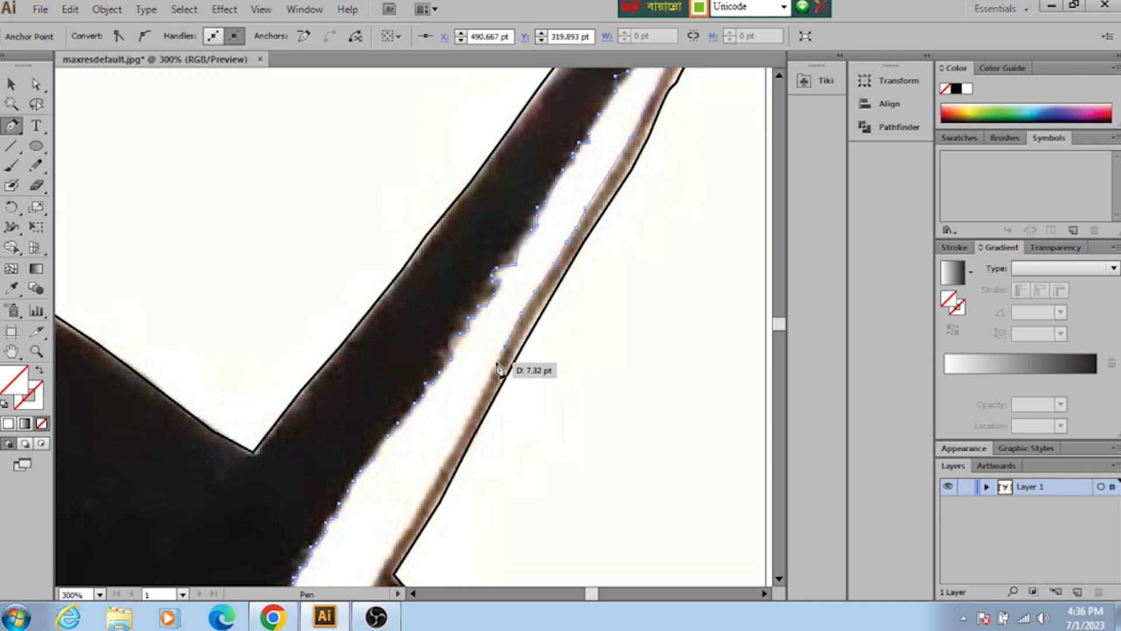
pyautogui.click(495, 362)
# Step: Trace around the stripe's lower corner and close the path at its starting anchor
pyautogui.scroll(-2, 499, 365)
pyautogui.scroll(-1, 500, 374)
pyautogui.click(463, 360)
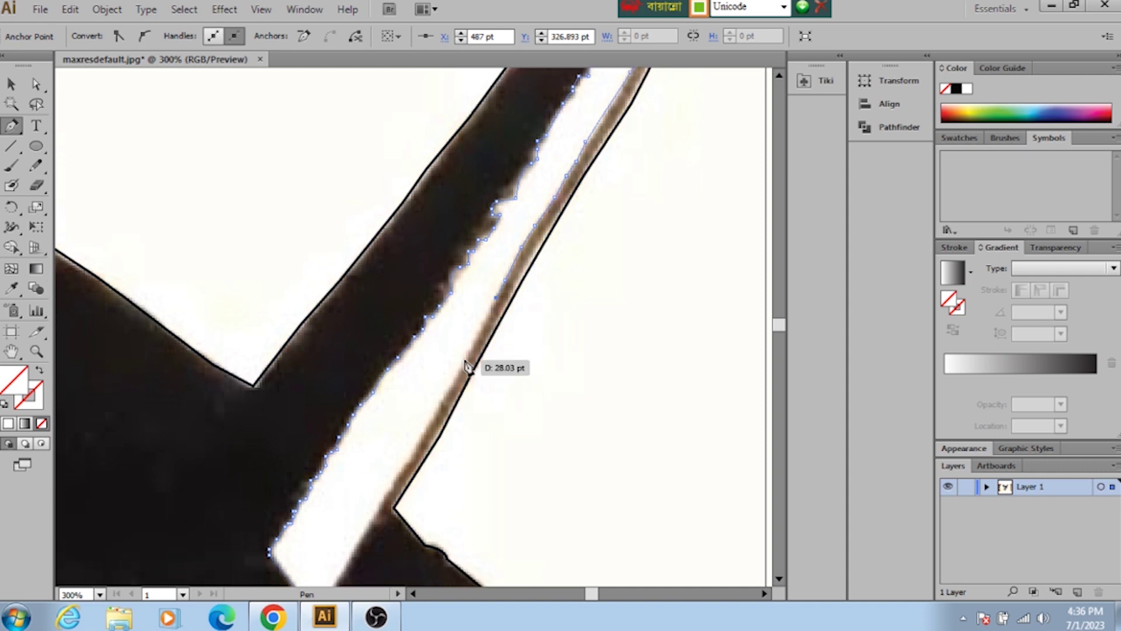
pyautogui.click(447, 395)
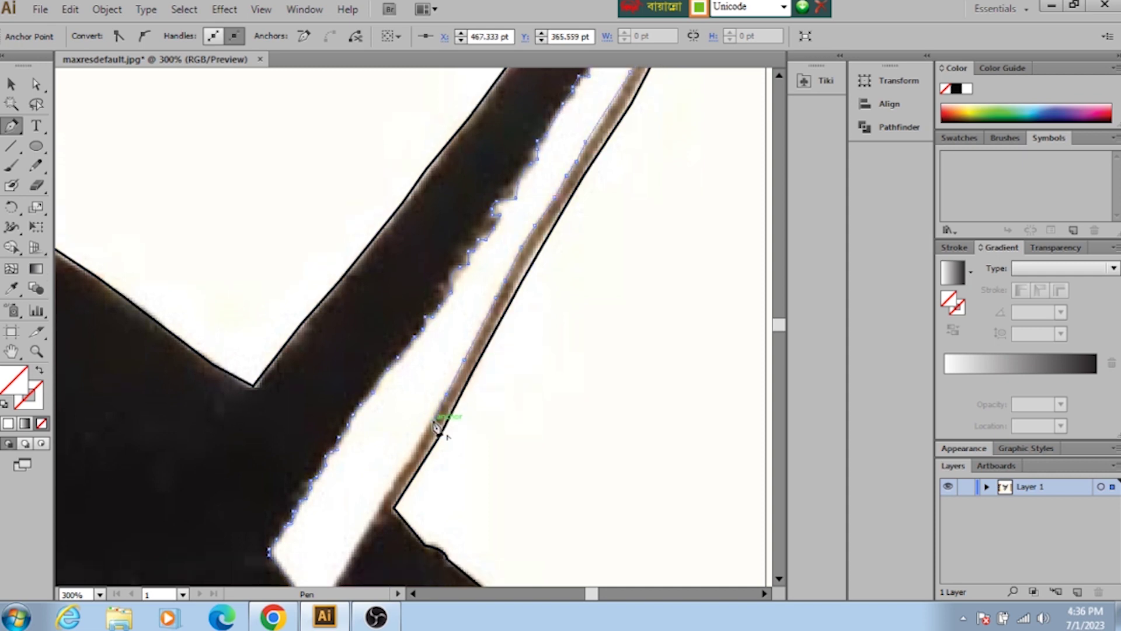
pyautogui.click(434, 420)
pyautogui.click(408, 461)
pyautogui.scroll(-3, 408, 464)
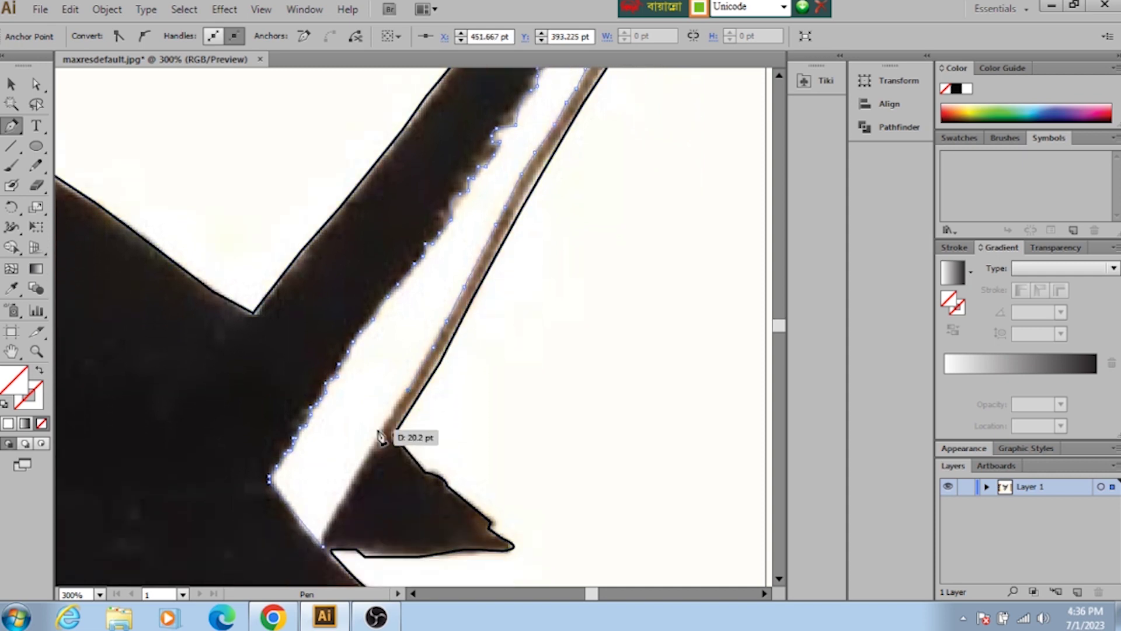
pyautogui.click(374, 448)
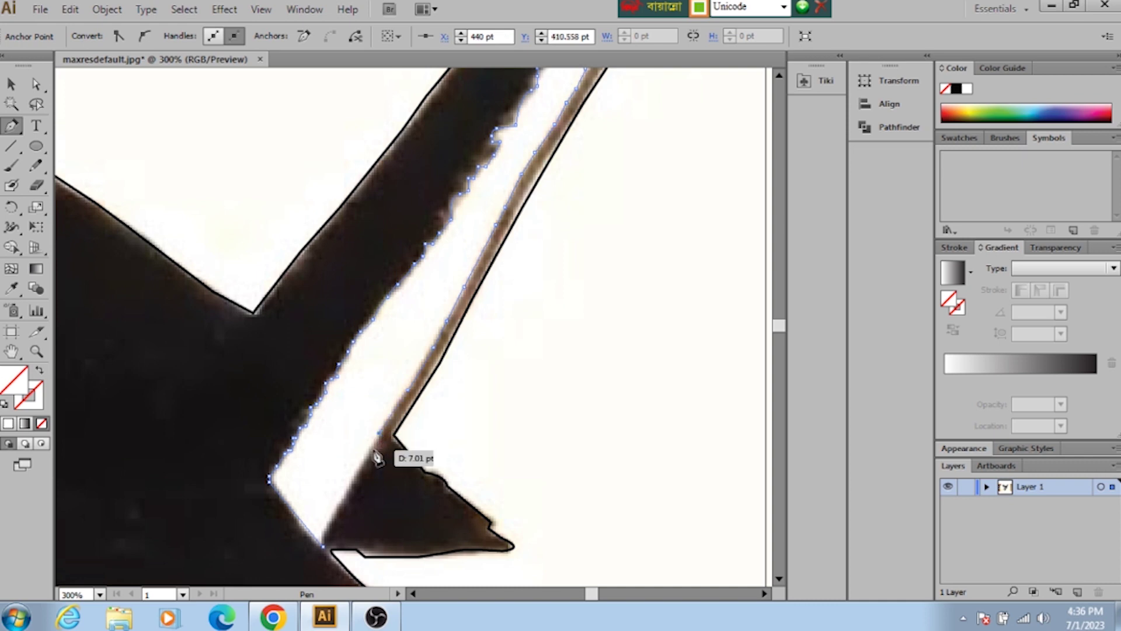
pyautogui.click(351, 481)
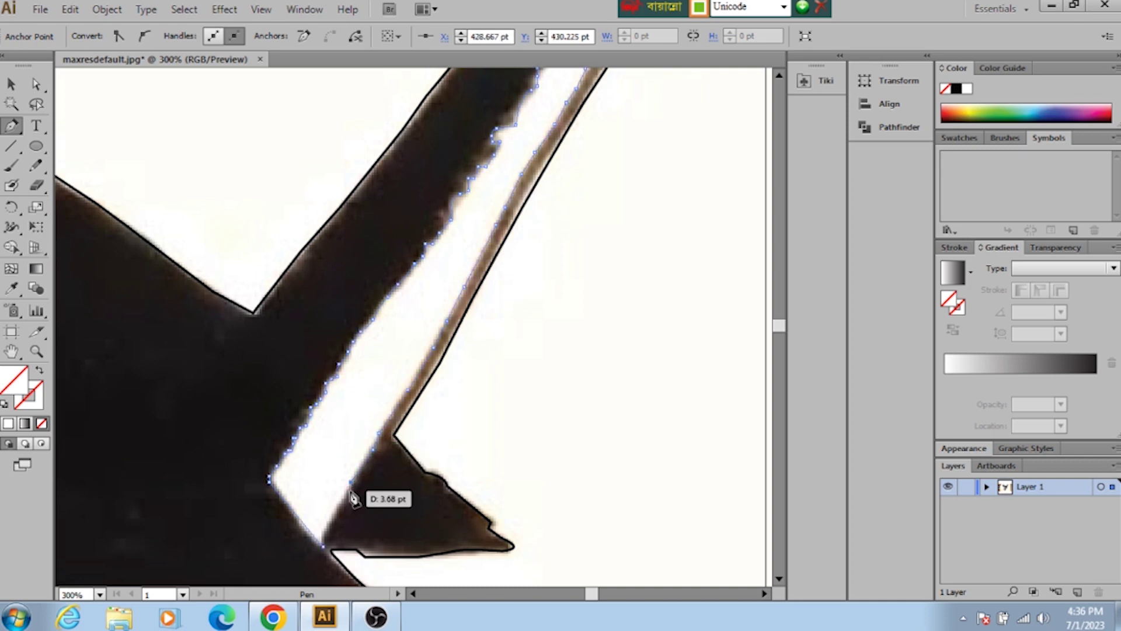
pyautogui.click(335, 506)
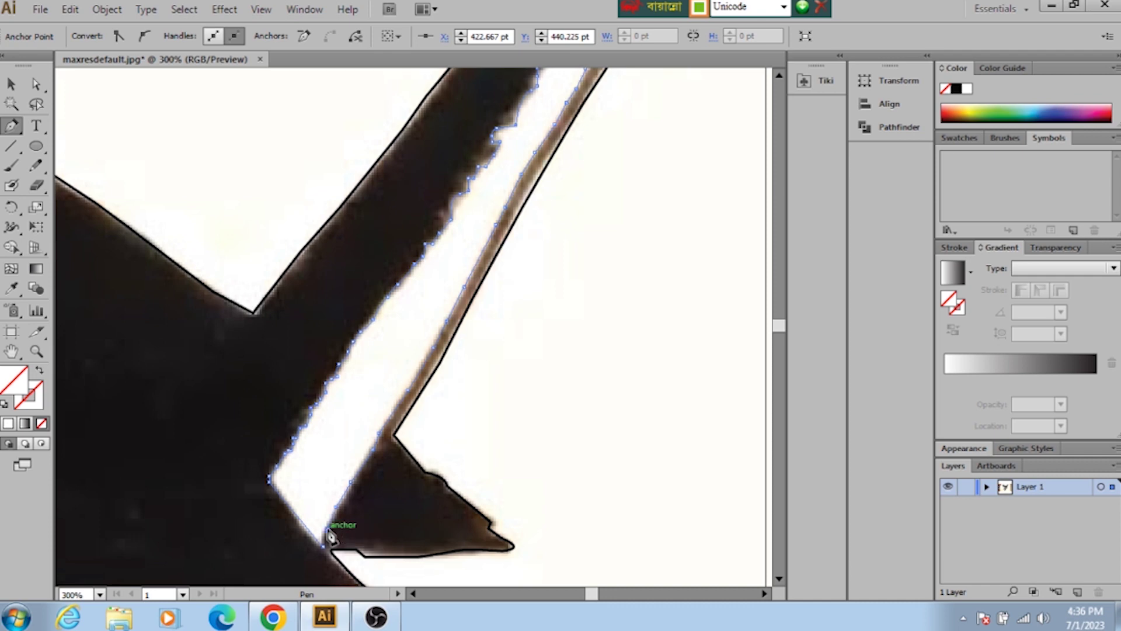
pyautogui.click(327, 530)
pyautogui.click(324, 546)
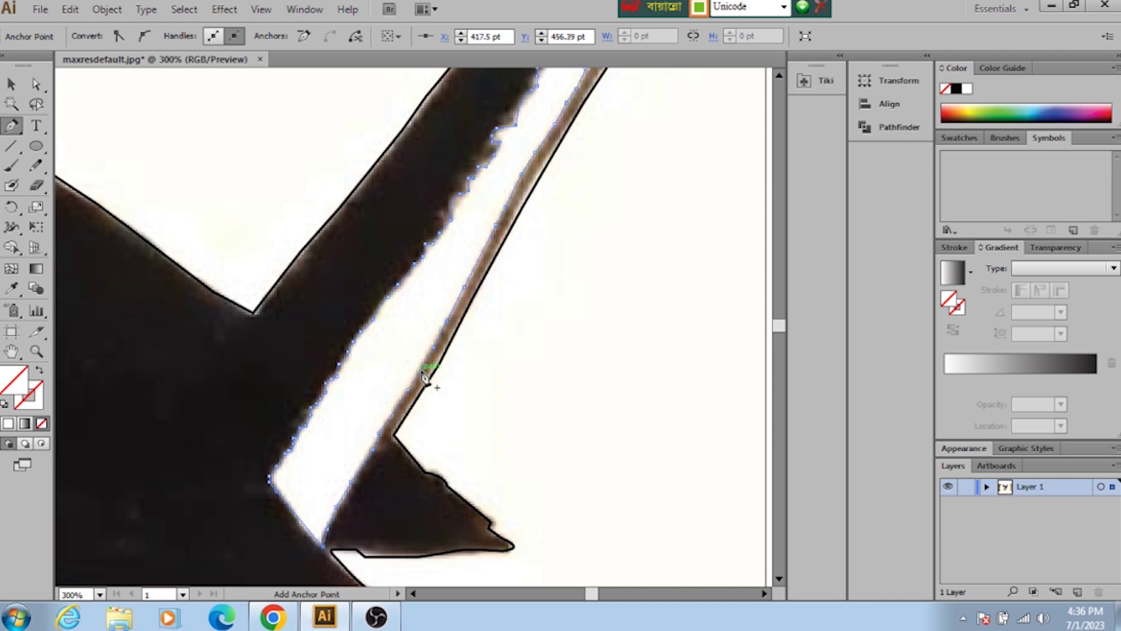
# Step: Fill the tail stripe path with near-white
pyautogui.doubleClick(24, 372)
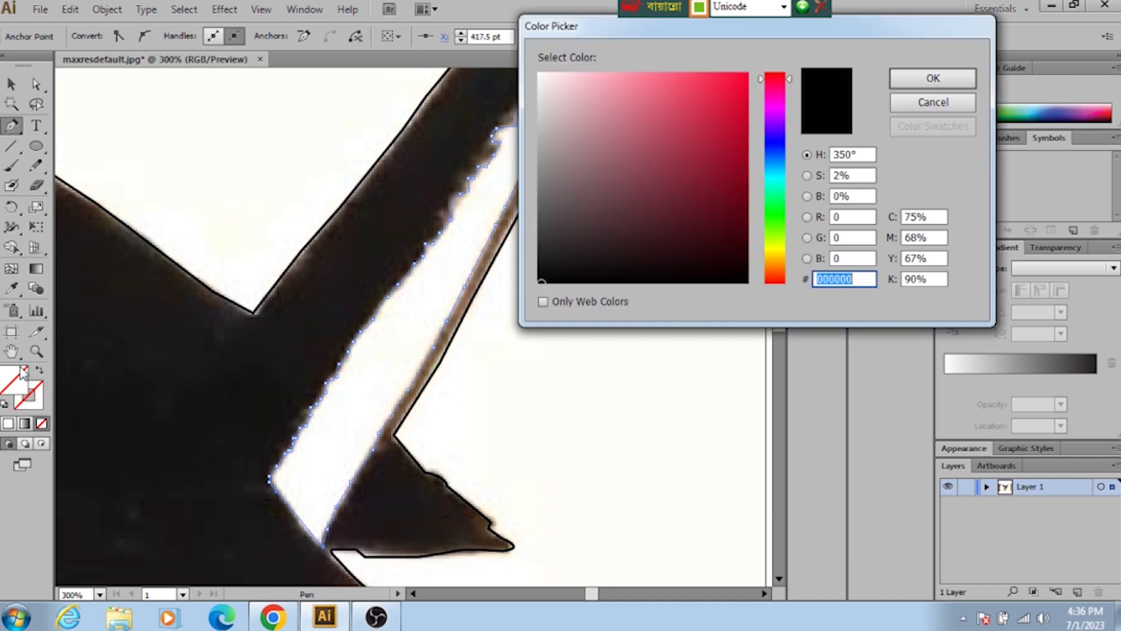
pyautogui.click(553, 96)
pyautogui.click(932, 78)
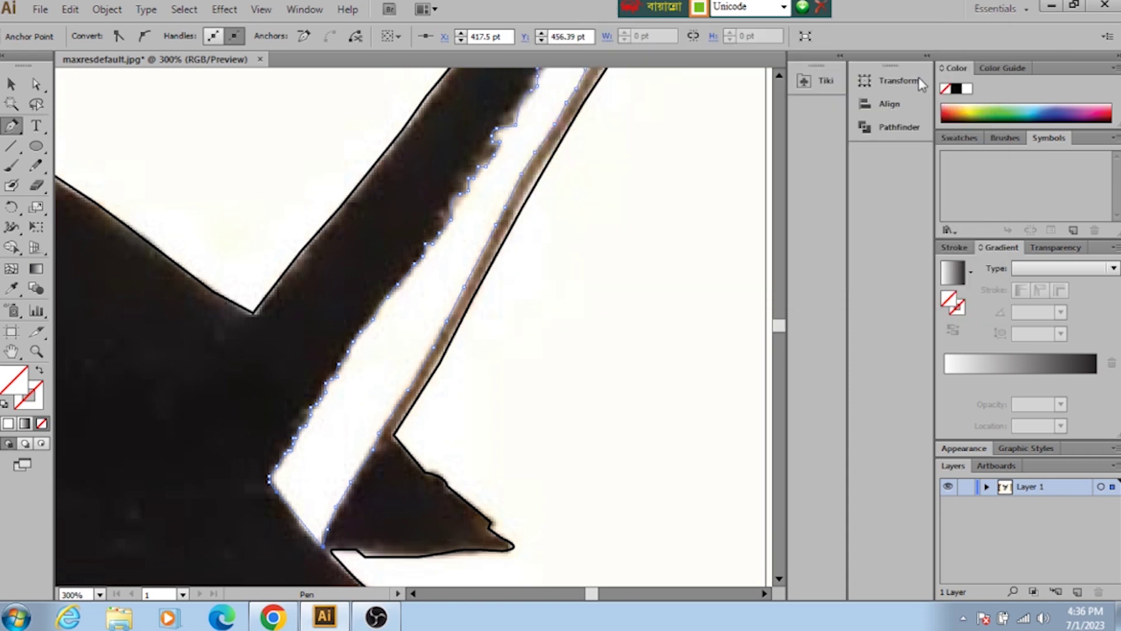
pyautogui.scroll(-3, 496, 237)
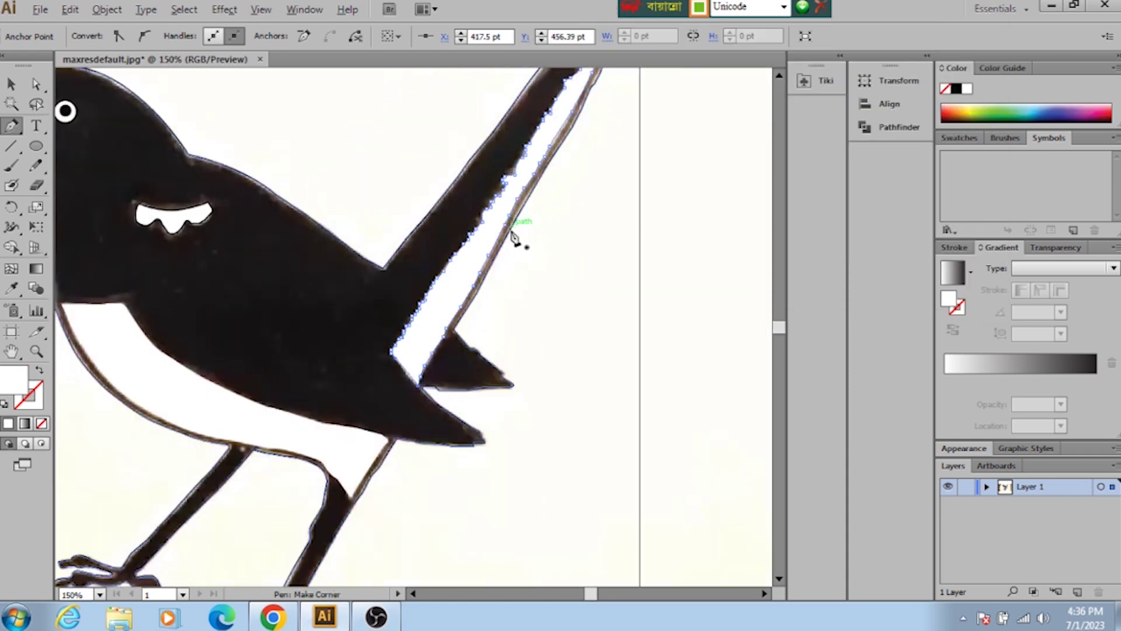
pyautogui.scroll(-2, 510, 235)
pyautogui.scroll(1, 510, 235)
pyautogui.scroll(1, 510, 236)
pyautogui.scroll(1, 512, 238)
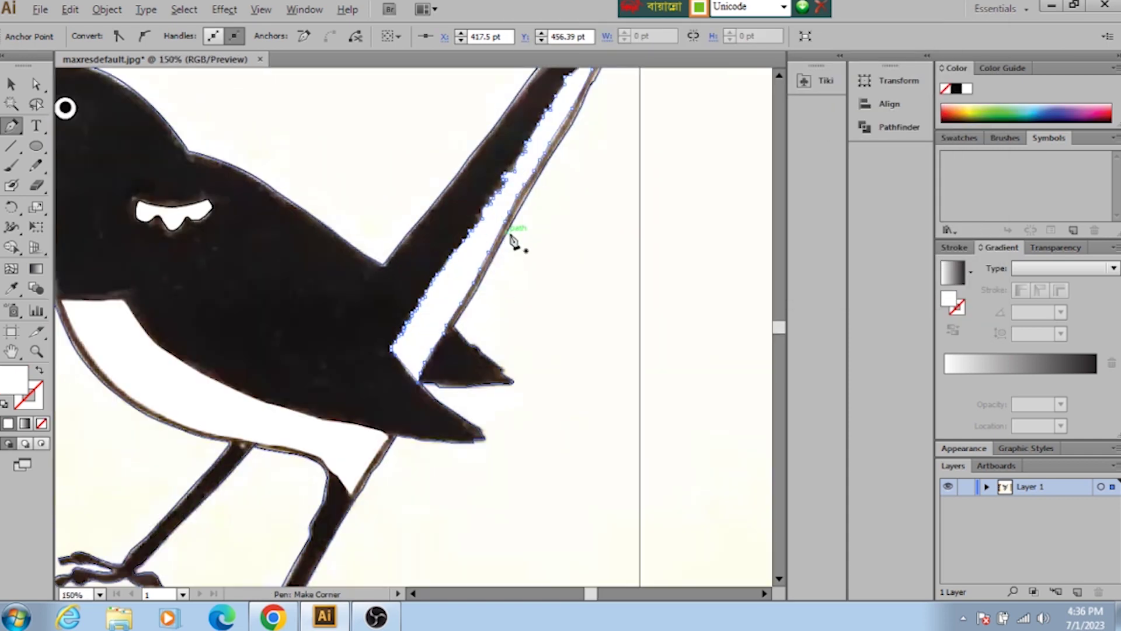
pyautogui.scroll(-1, 510, 240)
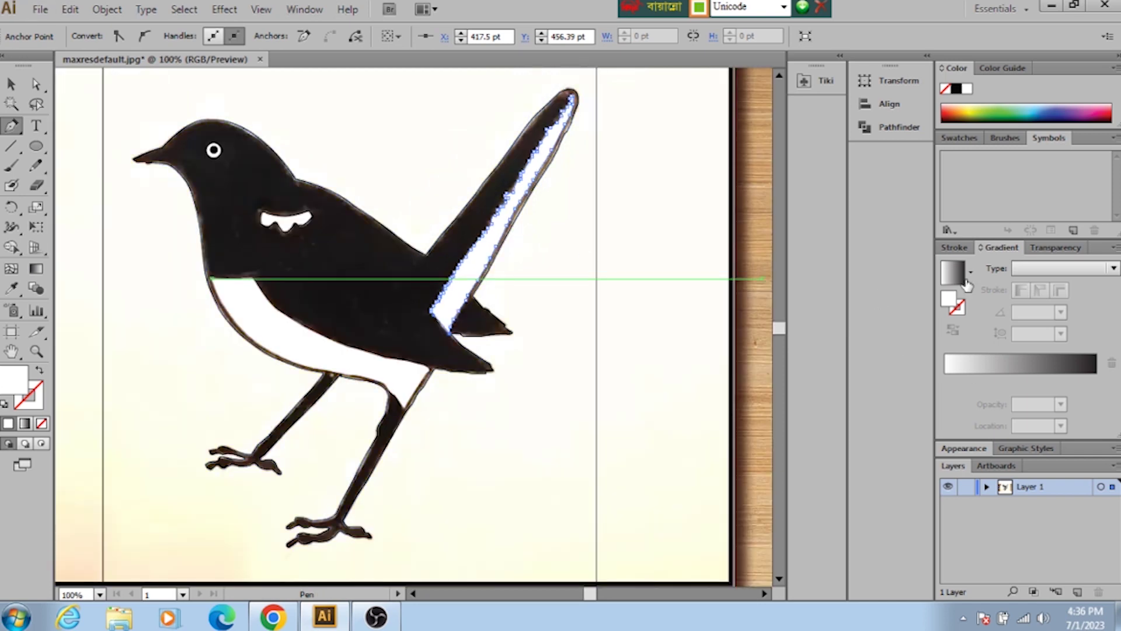
# Step: Select the traced bird outline in Layer 1 and fill it near-black
pyautogui.click(987, 487)
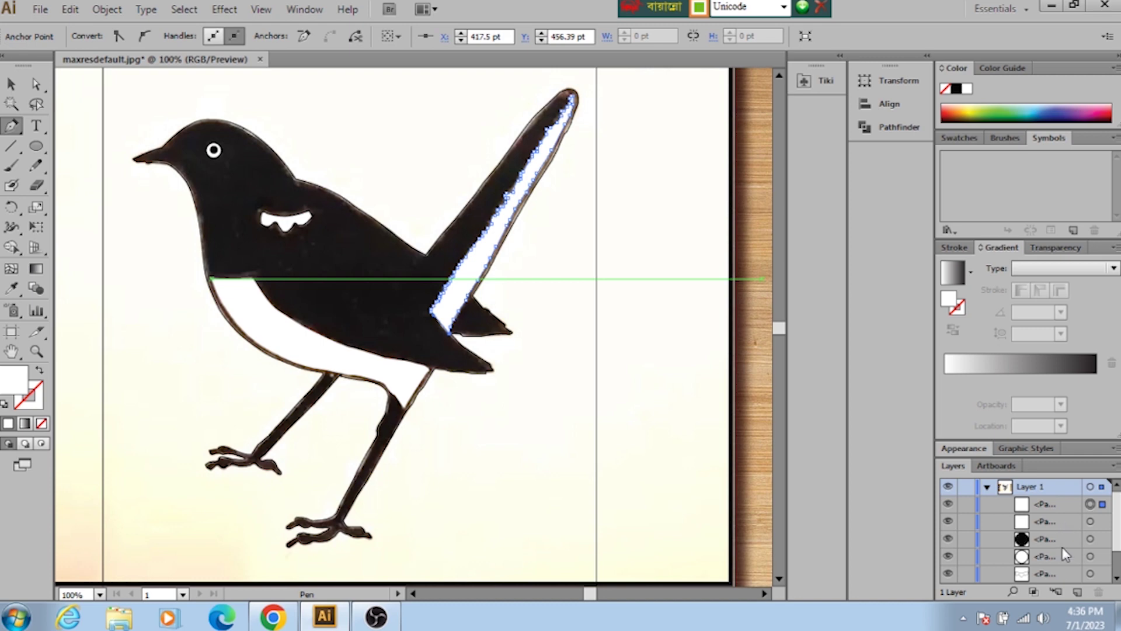
pyautogui.scroll(-1, 1058, 577)
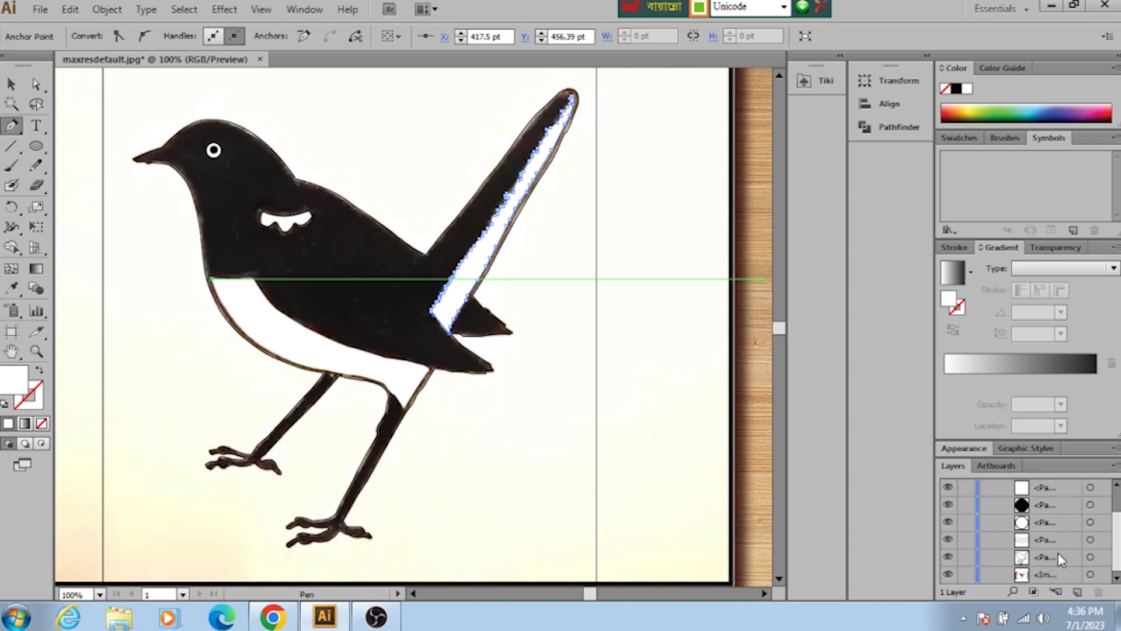
pyautogui.click(1090, 558)
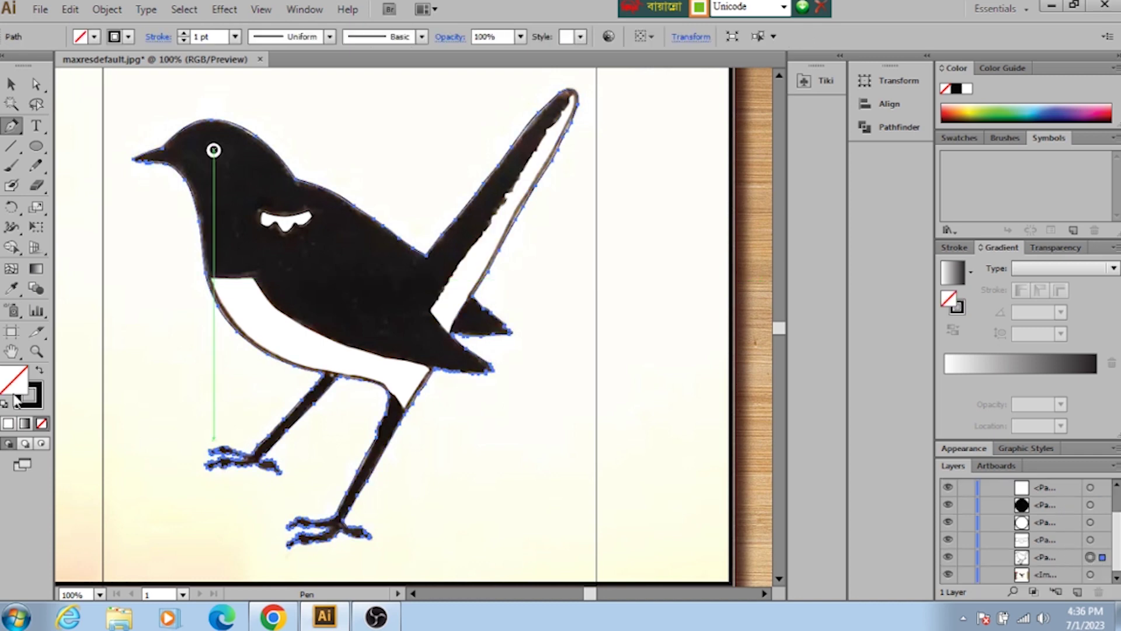
pyautogui.doubleClick(17, 390)
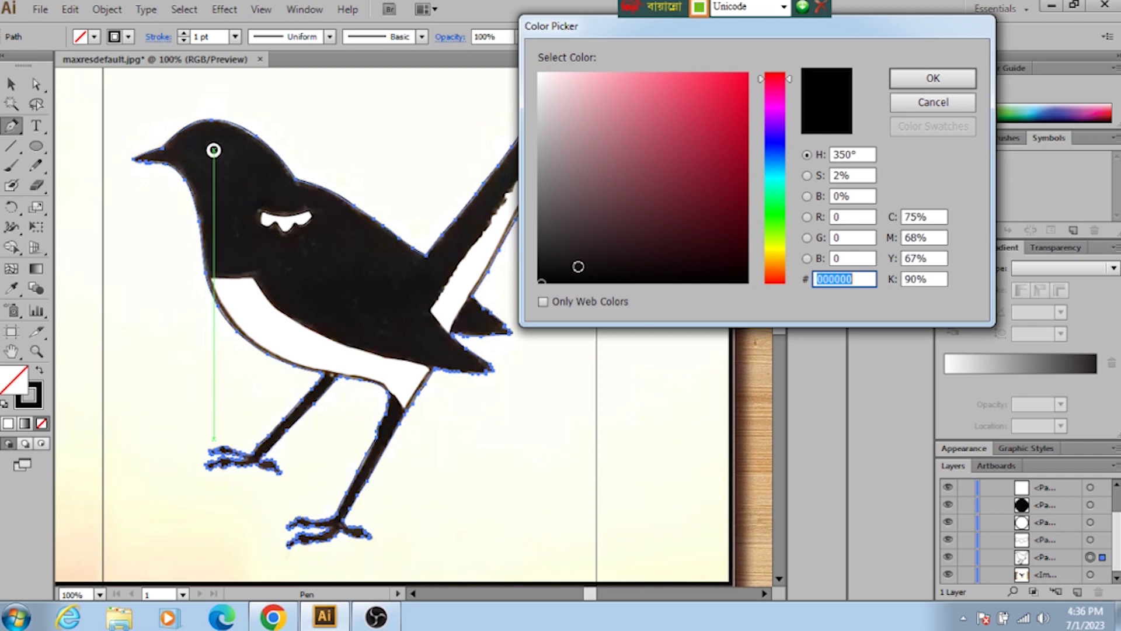
pyautogui.click(553, 278)
pyautogui.click(932, 78)
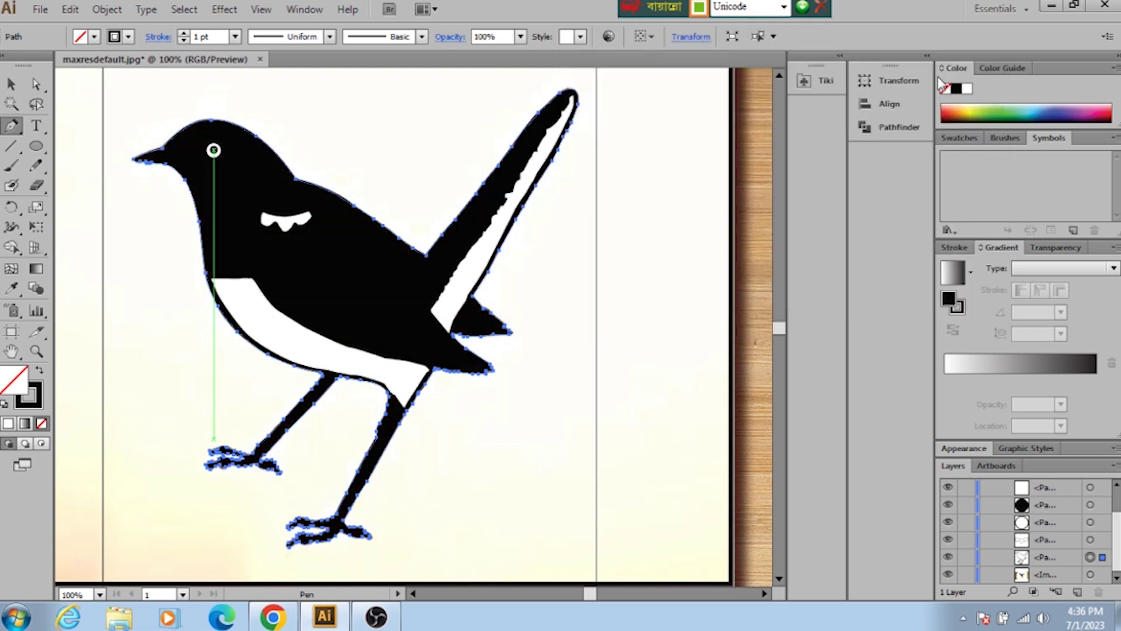
pyautogui.scroll(-1, 601, 326)
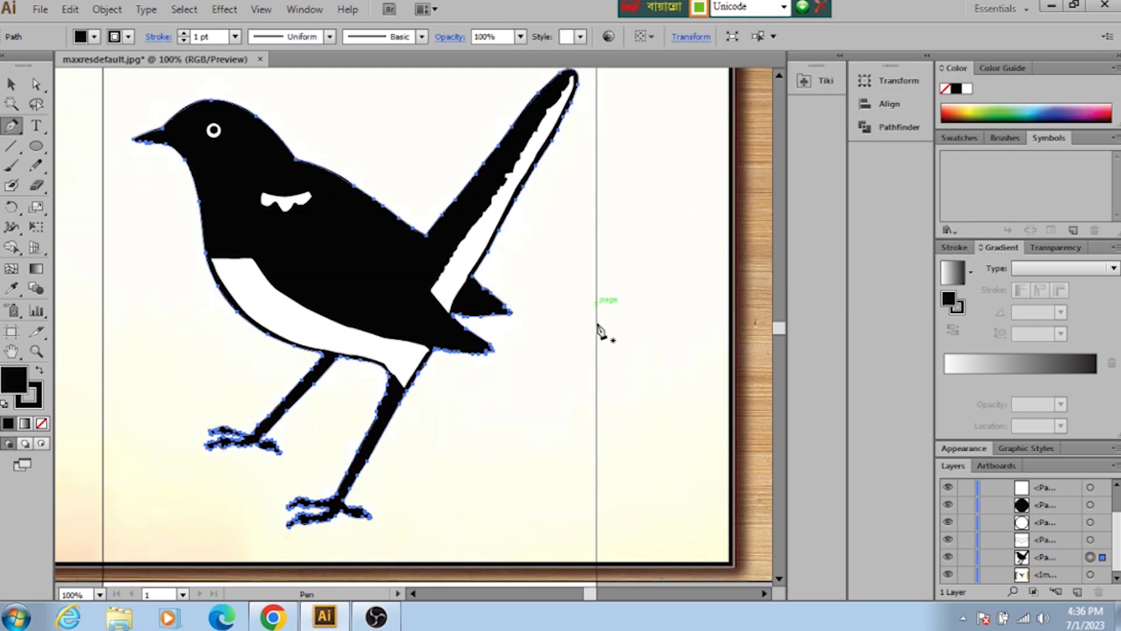
pyautogui.scroll(3, 600, 325)
pyautogui.scroll(2, 601, 325)
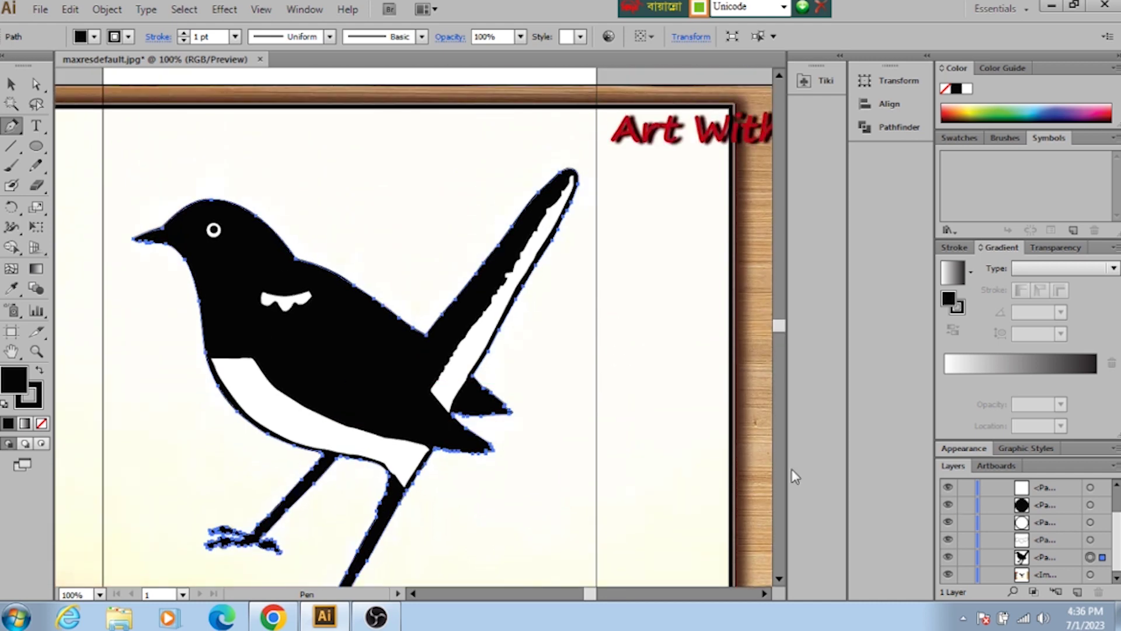
pyautogui.scroll(-2, 591, 378)
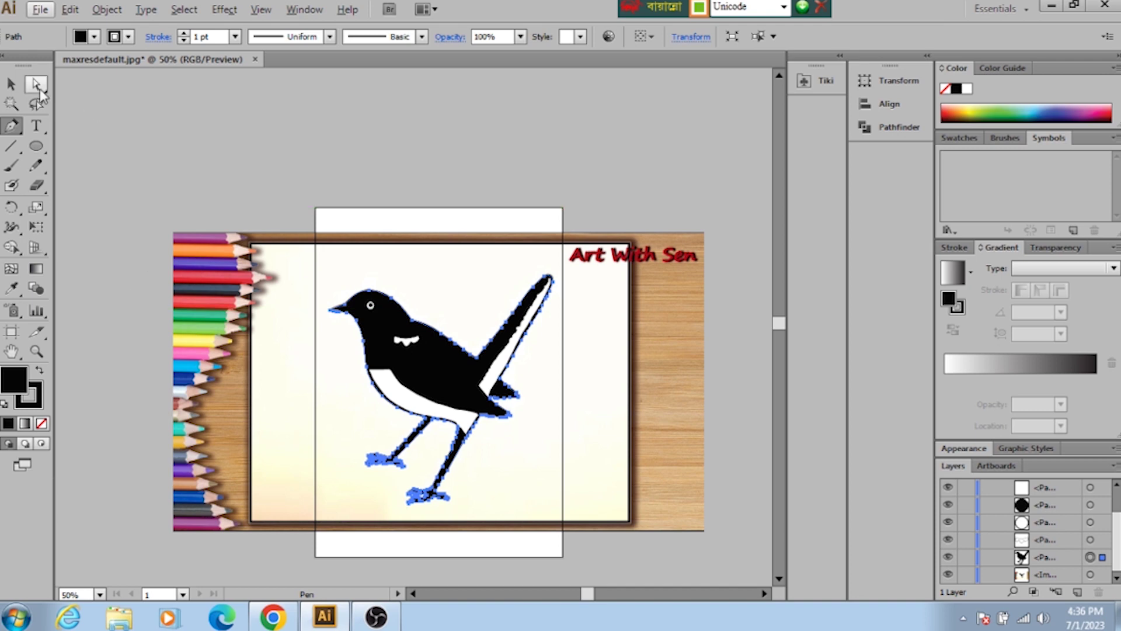
# Step: Delete the pencil background reference image by dragging its layer to the trash
pyautogui.click(17, 83)
pyautogui.click(229, 299)
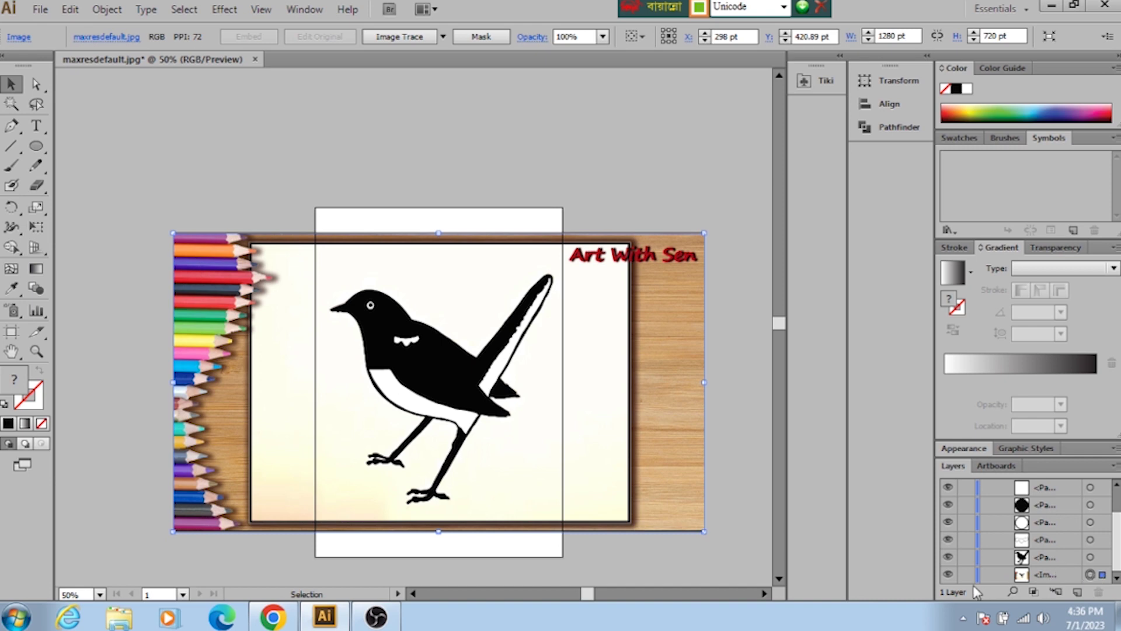
pyautogui.click(1050, 572)
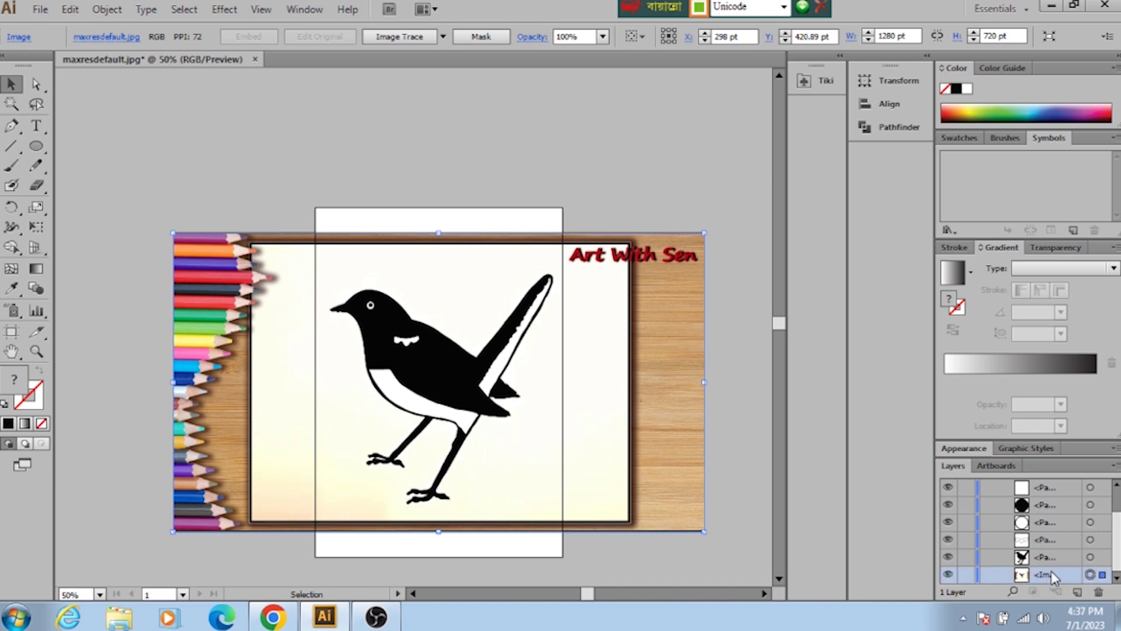
pyautogui.moveTo(1074, 570); pyautogui.dragTo(1098, 592)
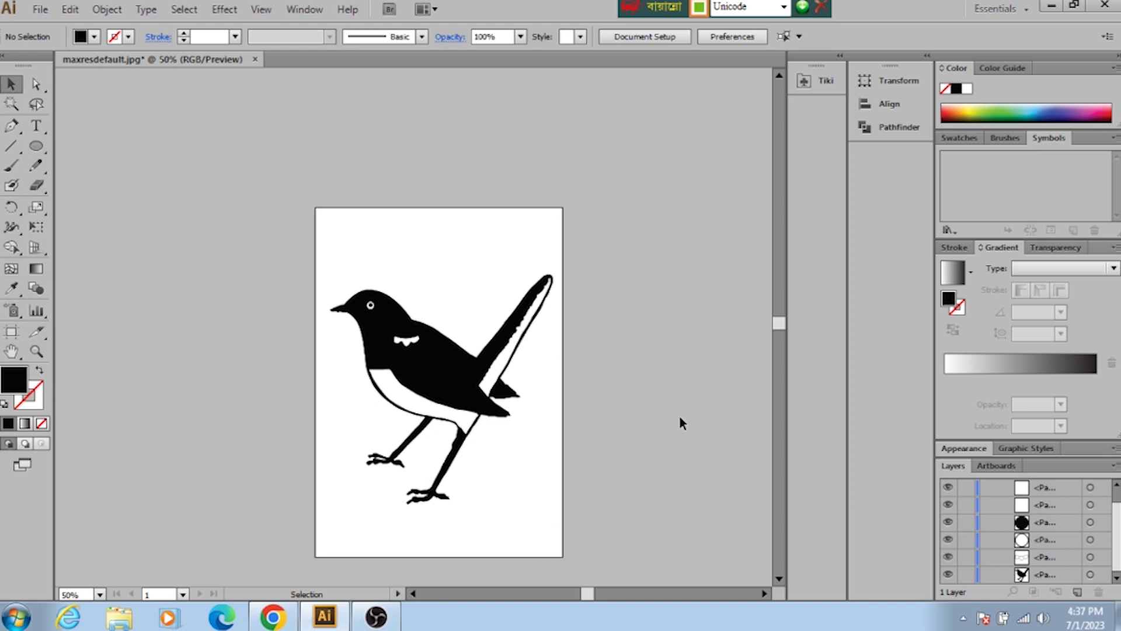
# Step: Select all the bird's paths and check the artwork at several zoom levels
pyautogui.hotkey('ctrl', '=')
pyautogui.hotkey('ctrl', '=')
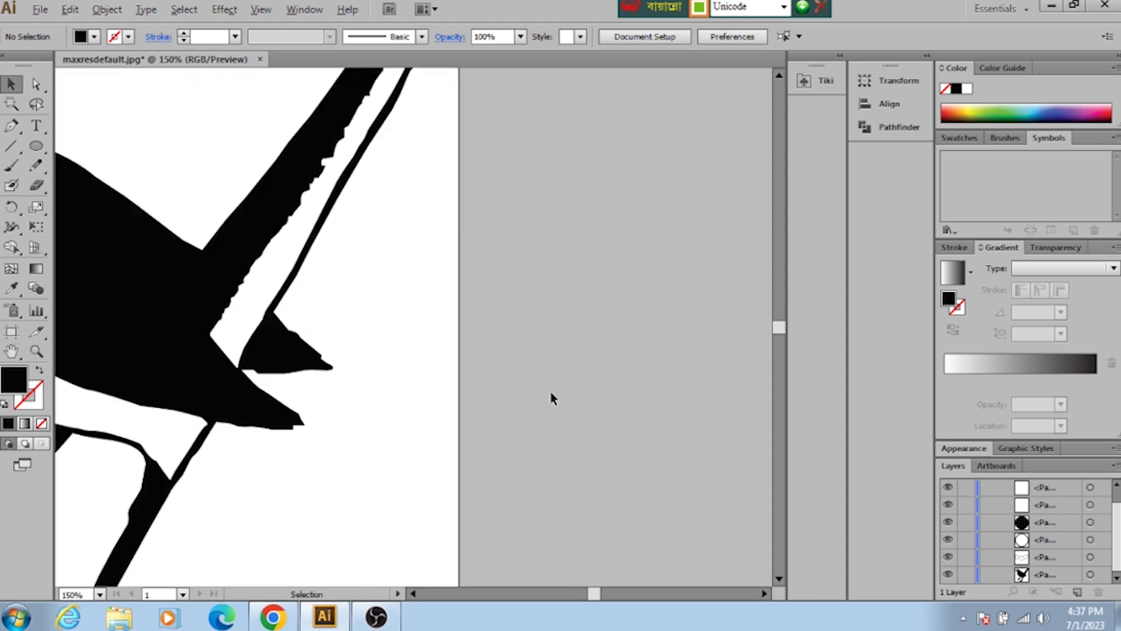
pyautogui.hotkey('ctrl', '-')
pyautogui.hotkey('ctrl', 'a')
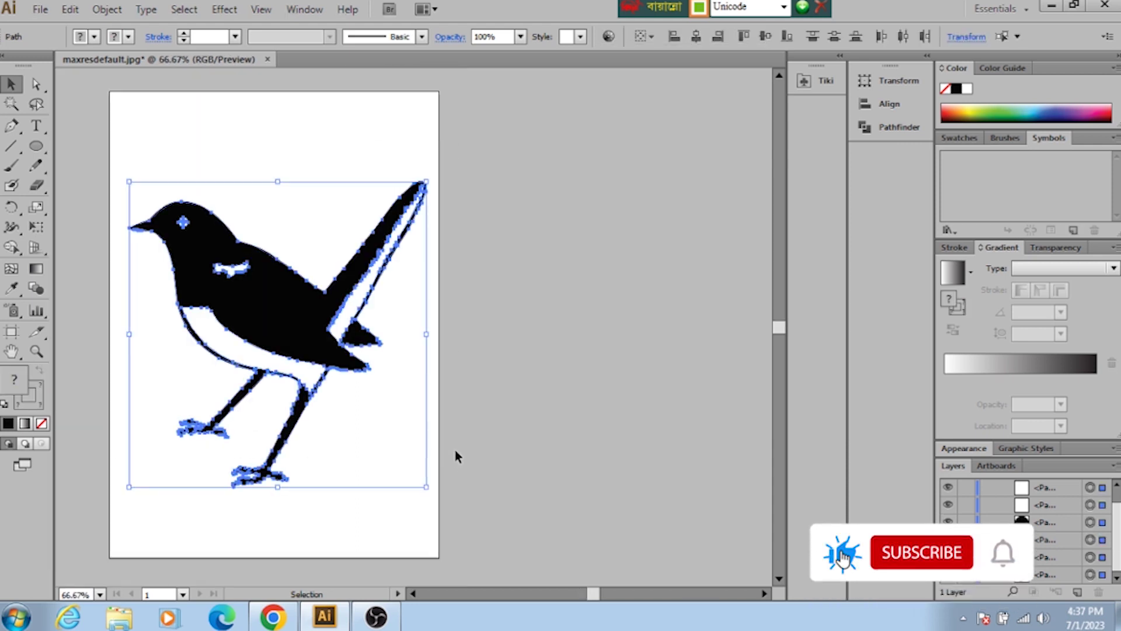
pyautogui.scroll(2, 315, 306)
pyautogui.scroll(-1, 318, 311)
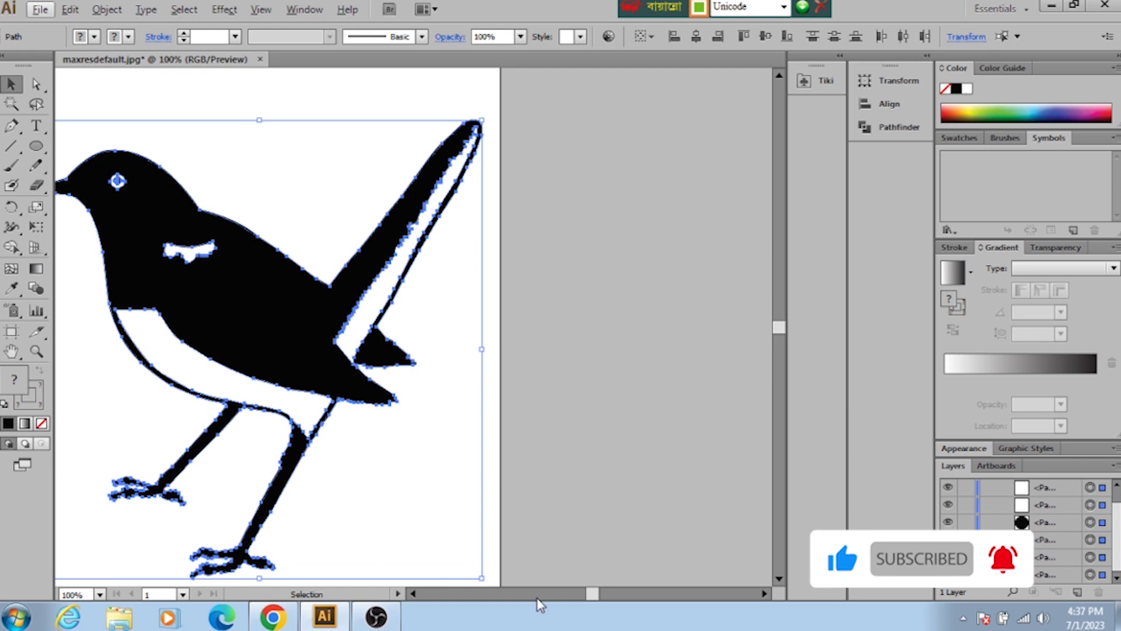
pyautogui.moveTo(592, 594); pyautogui.dragTo(590, 594)
pyautogui.scroll(-1, 535, 487)
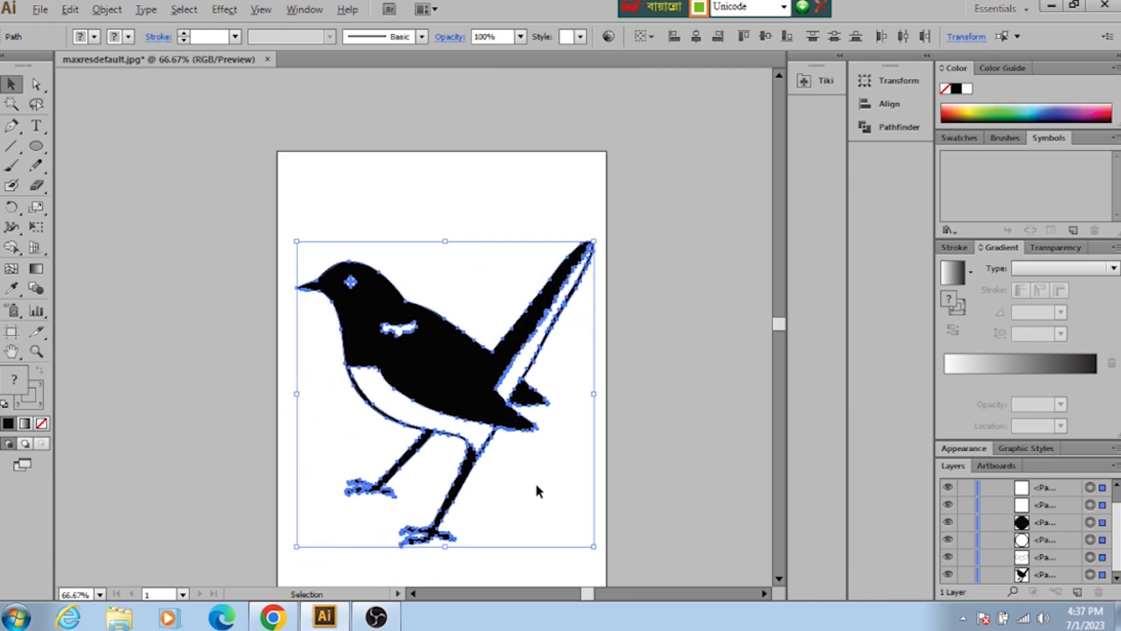
pyautogui.scroll(1, 509, 450)
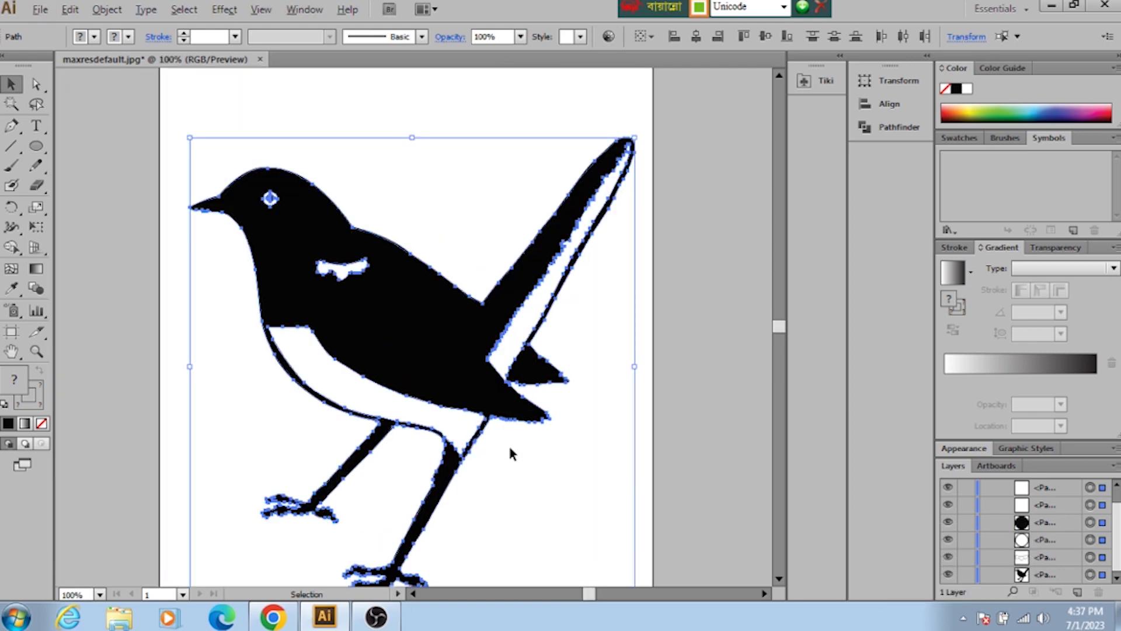
# Step: Reselect the whole bird with a marquee and nudge it slightly lower on the artboard
pyautogui.click(601, 402)
pyautogui.moveTo(164, 158); pyautogui.dragTo(656, 559)
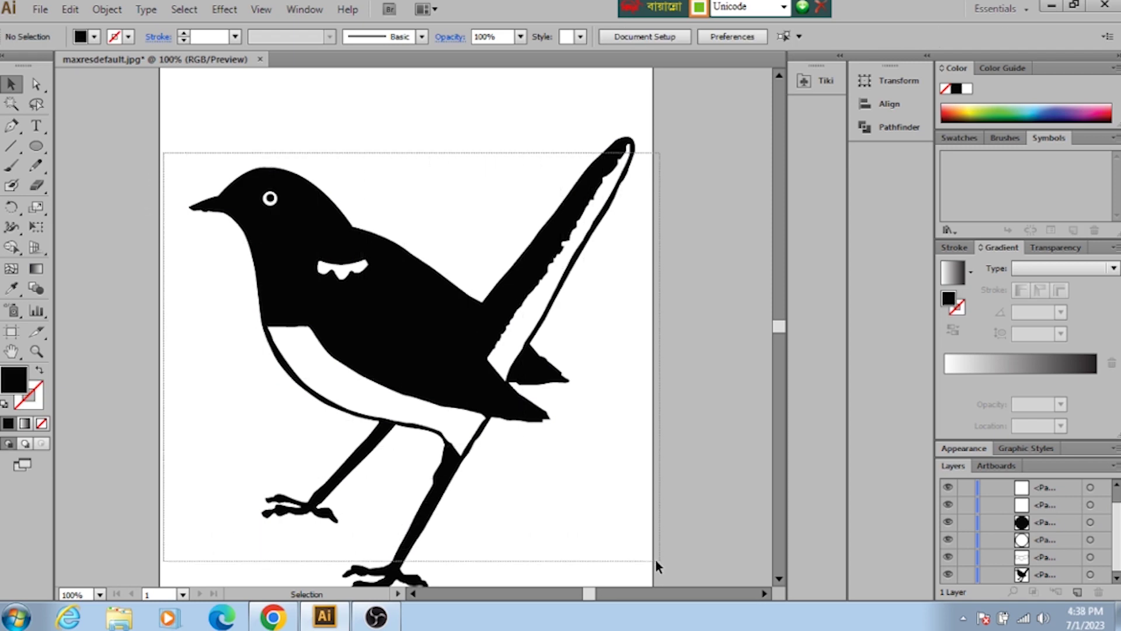
pyautogui.scroll(-2, 625, 524)
pyautogui.hotkey('shift', 'Down')
pyautogui.hotkey('shift', 'Down')
pyautogui.hotkey('shift', 'Down')
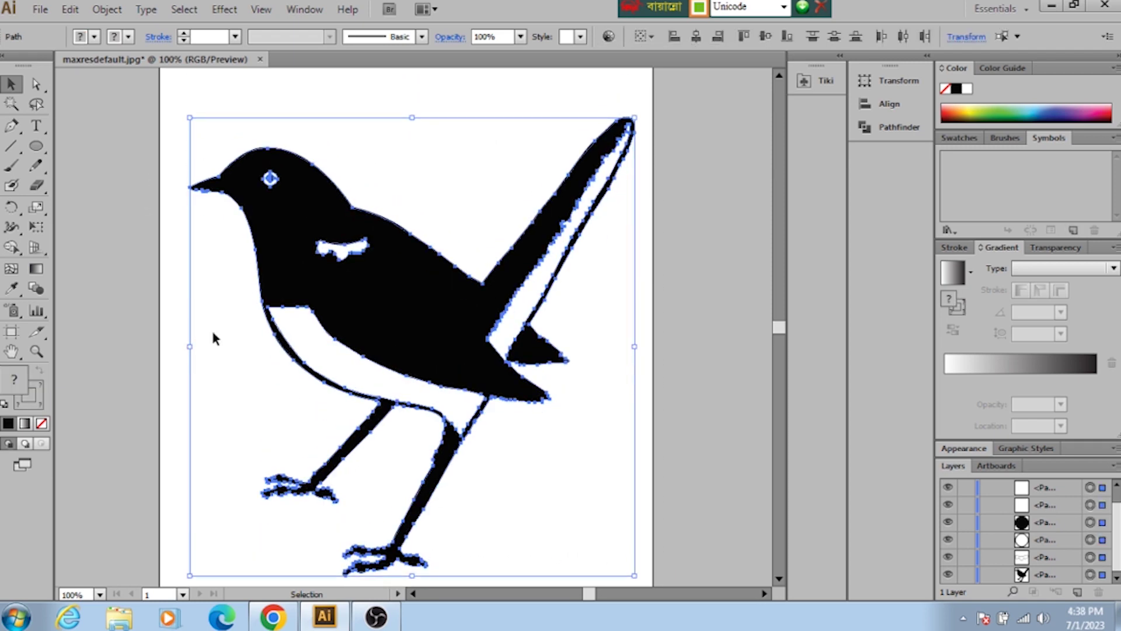
pyautogui.click(40, 9)
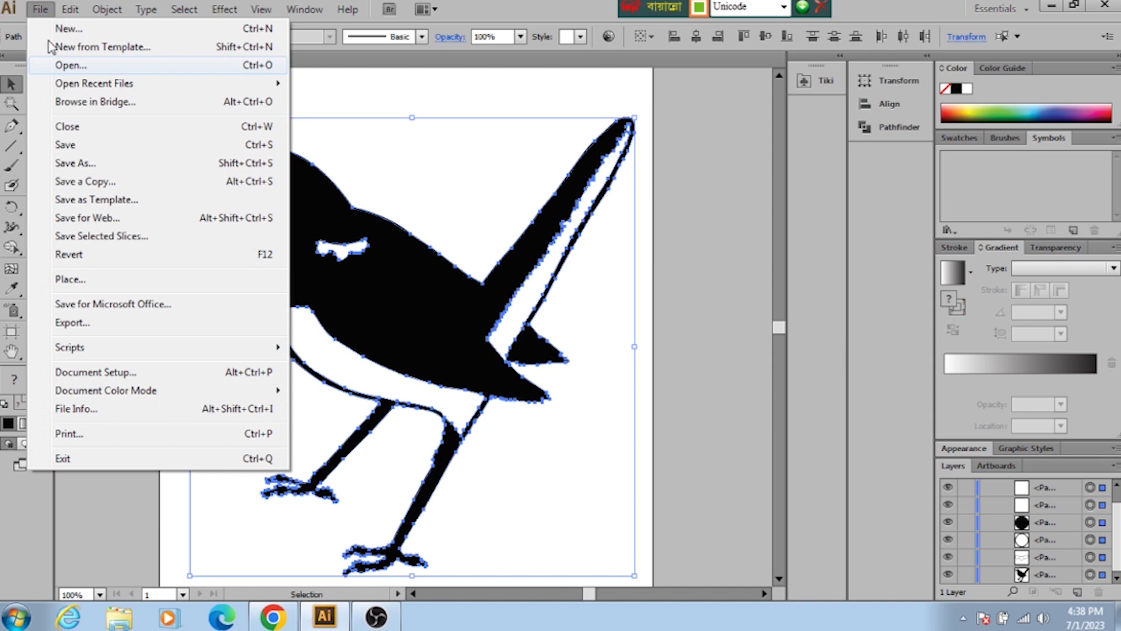
# Step: In Save for Web, switch the export format to PNG-8 with transparency
pyautogui.click(87, 217)
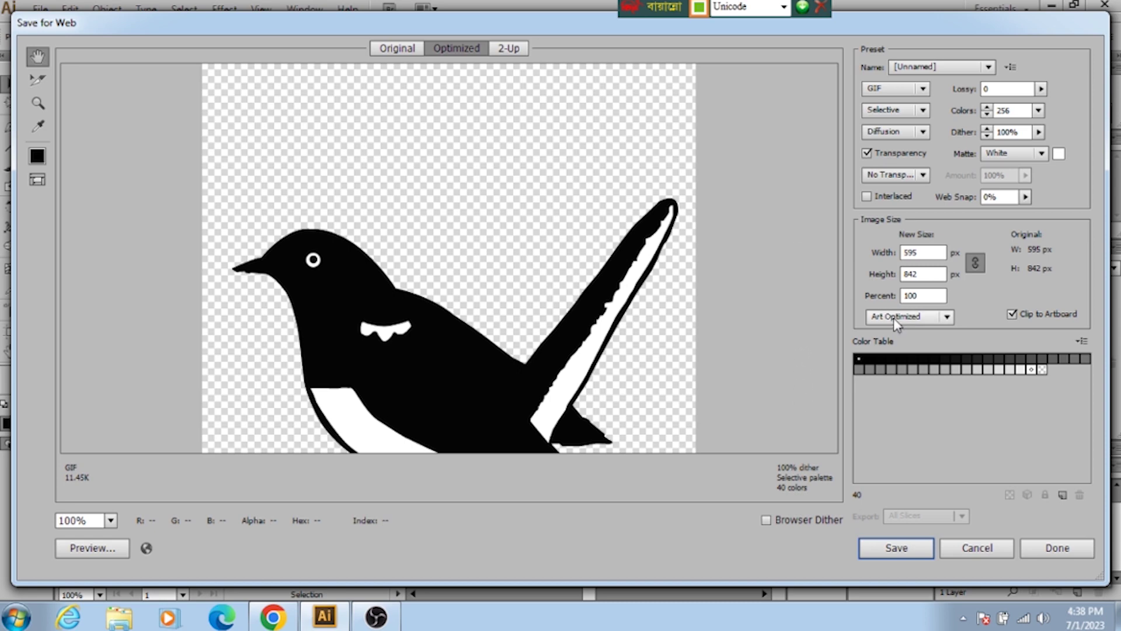
pyautogui.click(907, 548)
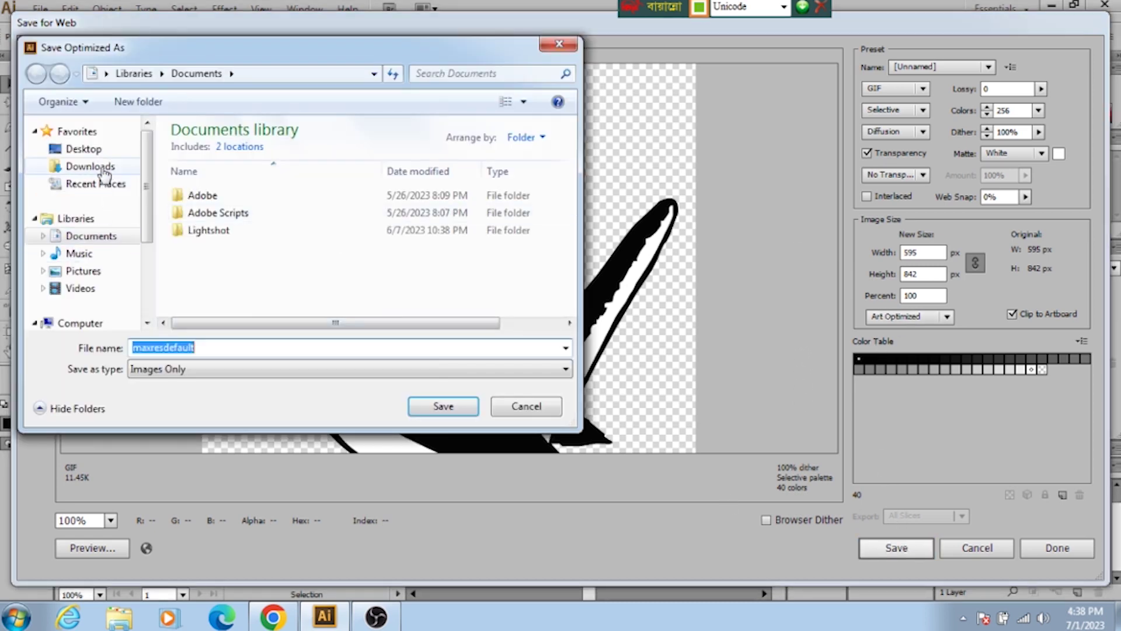
pyautogui.click(93, 150)
pyautogui.click(212, 373)
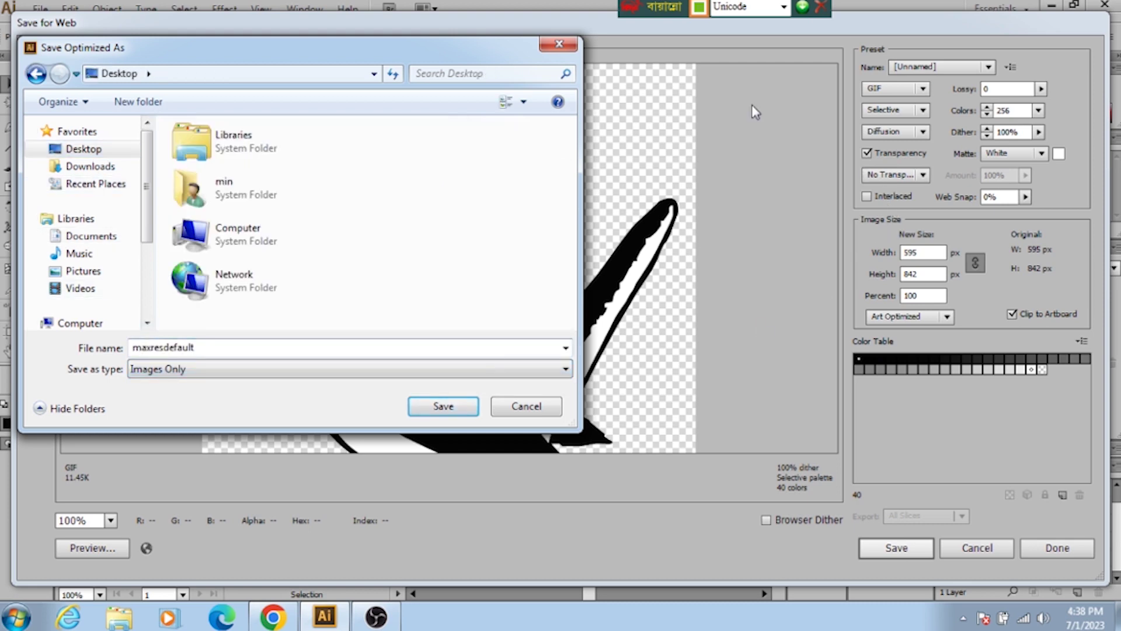
pyautogui.click(559, 44)
pyautogui.click(899, 89)
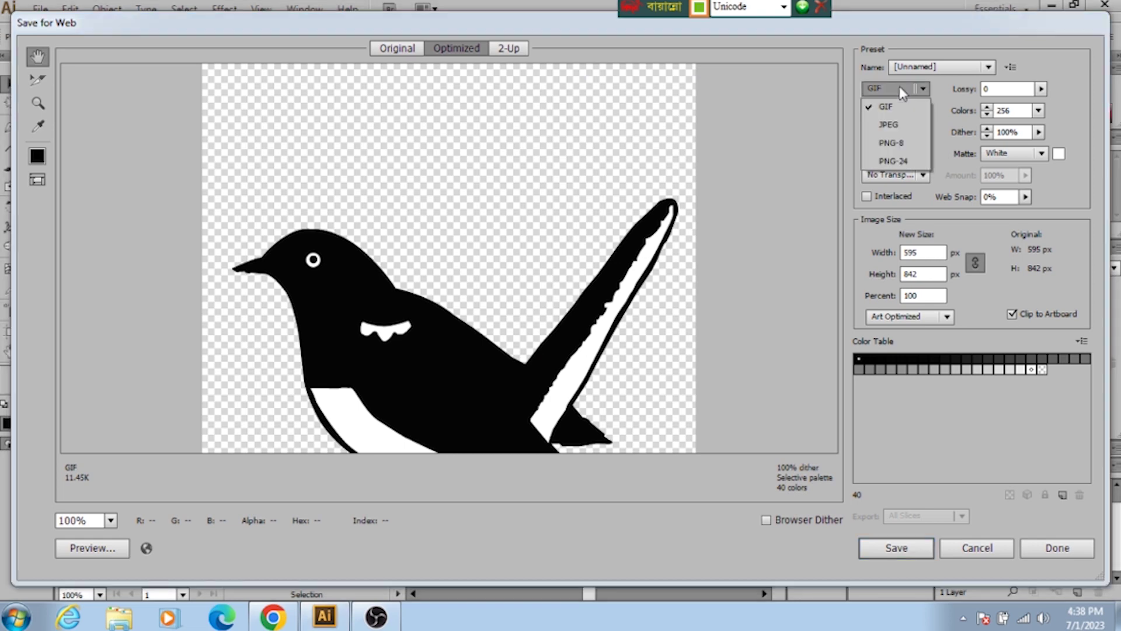
pyautogui.click(890, 143)
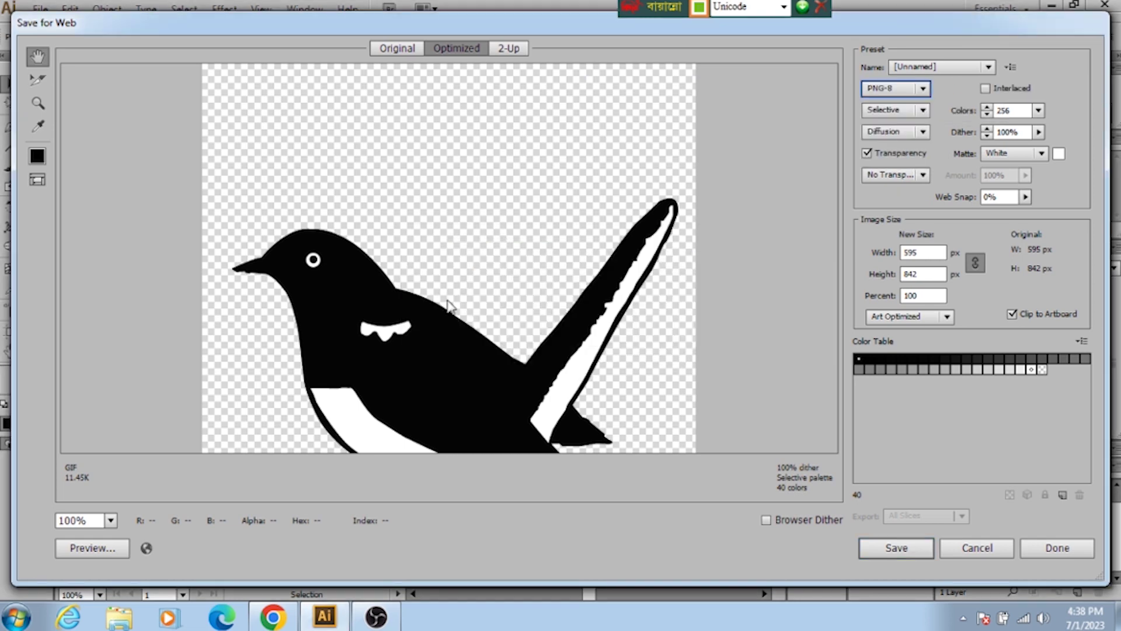
# Step: Save the PNG-8 export to the Desktop as 'rubic birth' and minimize Illustrator
pyautogui.click(870, 541)
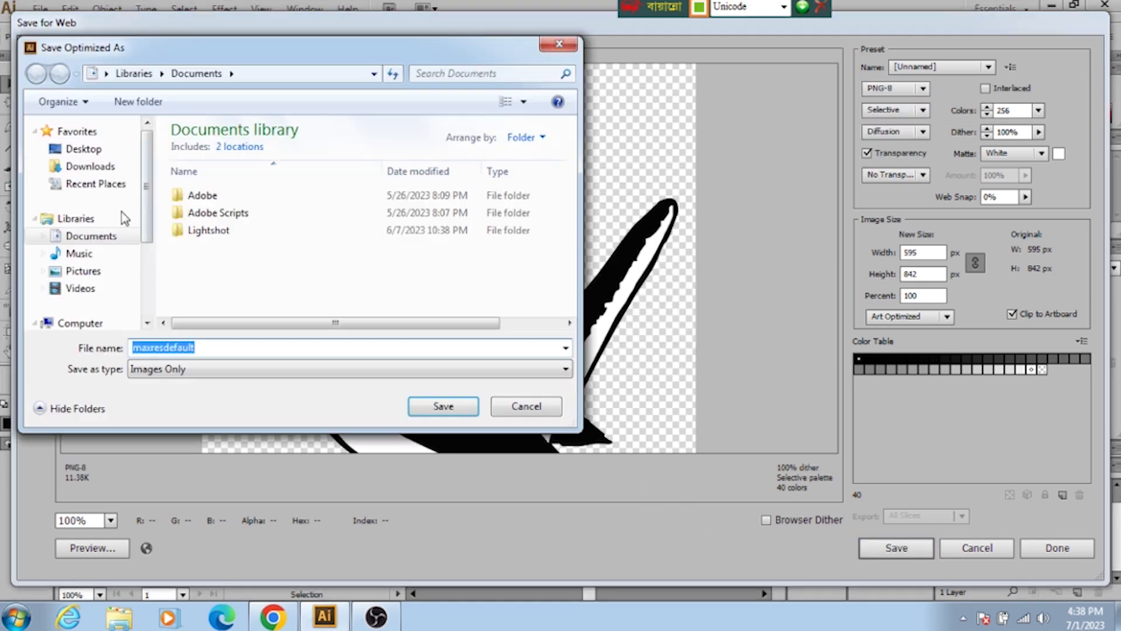
pyautogui.click(87, 149)
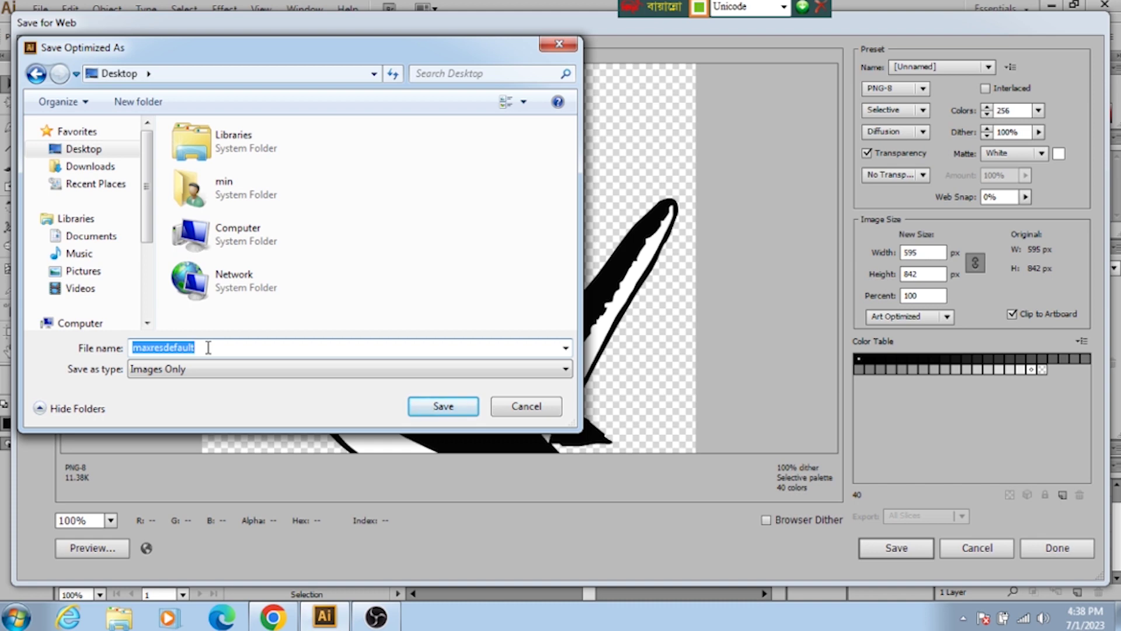
pyautogui.write('স')
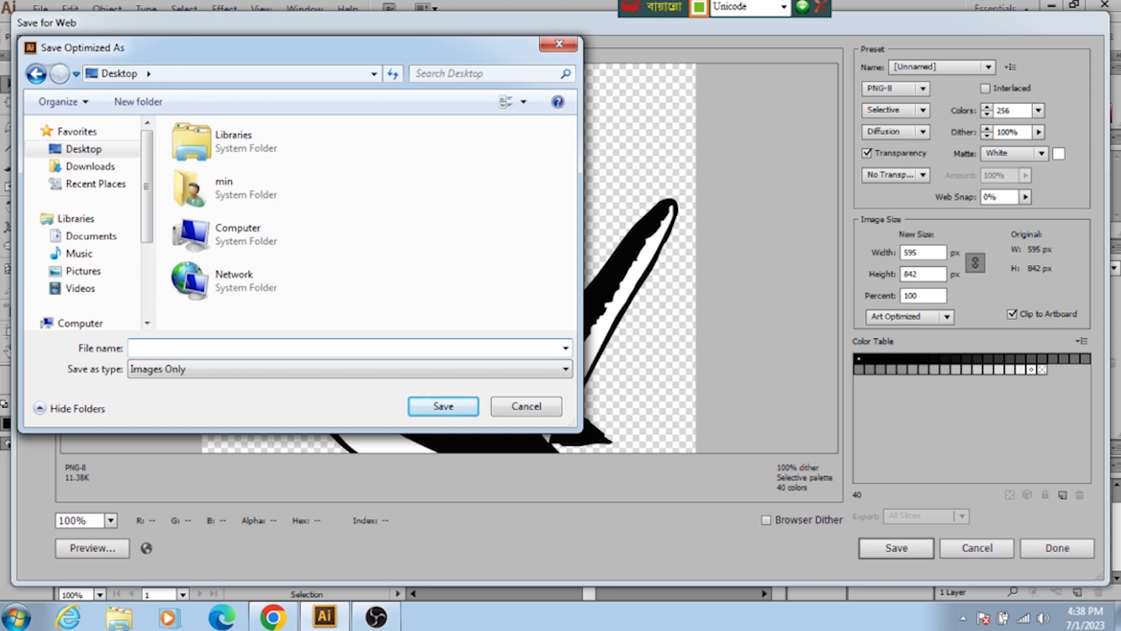
pyautogui.hotkey('ctrl', 'alt', 'b')
pyautogui.write('rubic birth')
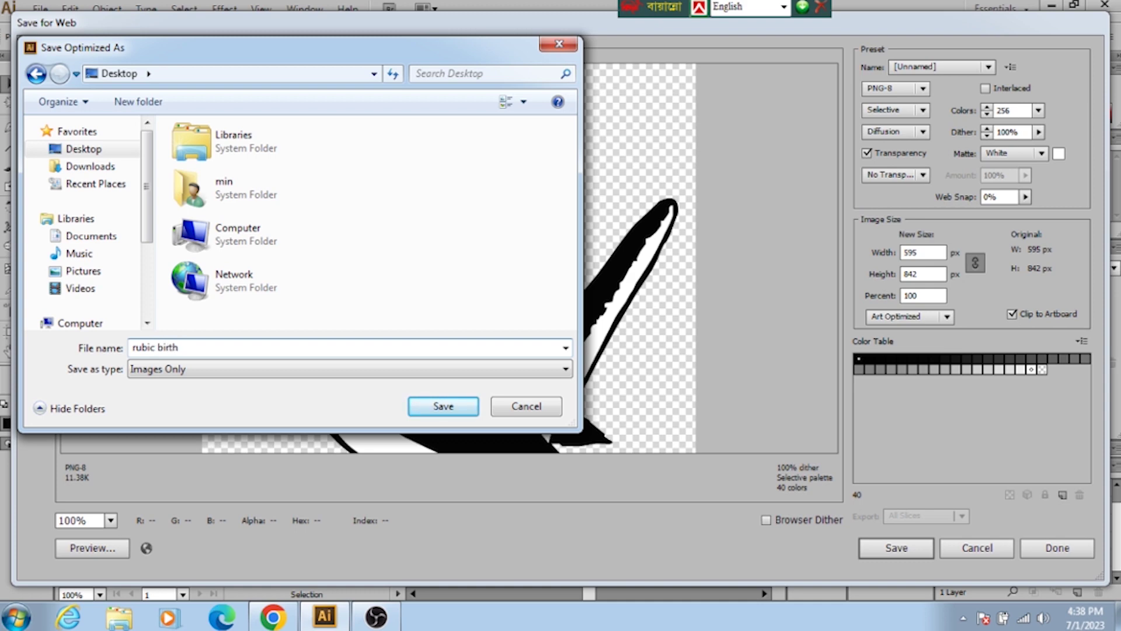
pyautogui.click(345, 367)
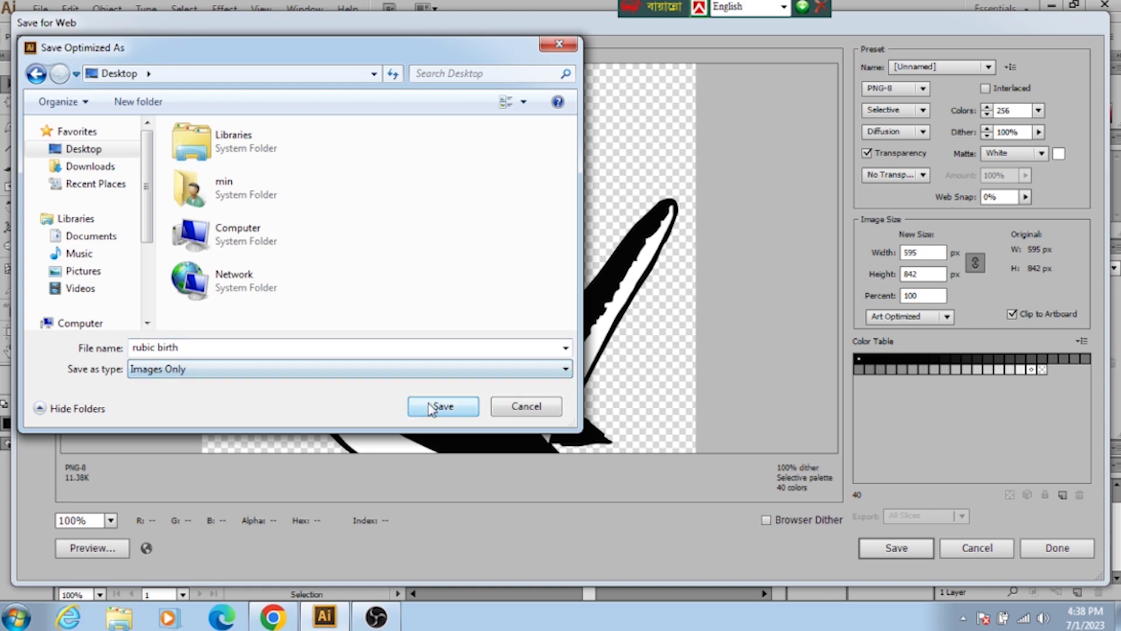
pyautogui.click(430, 406)
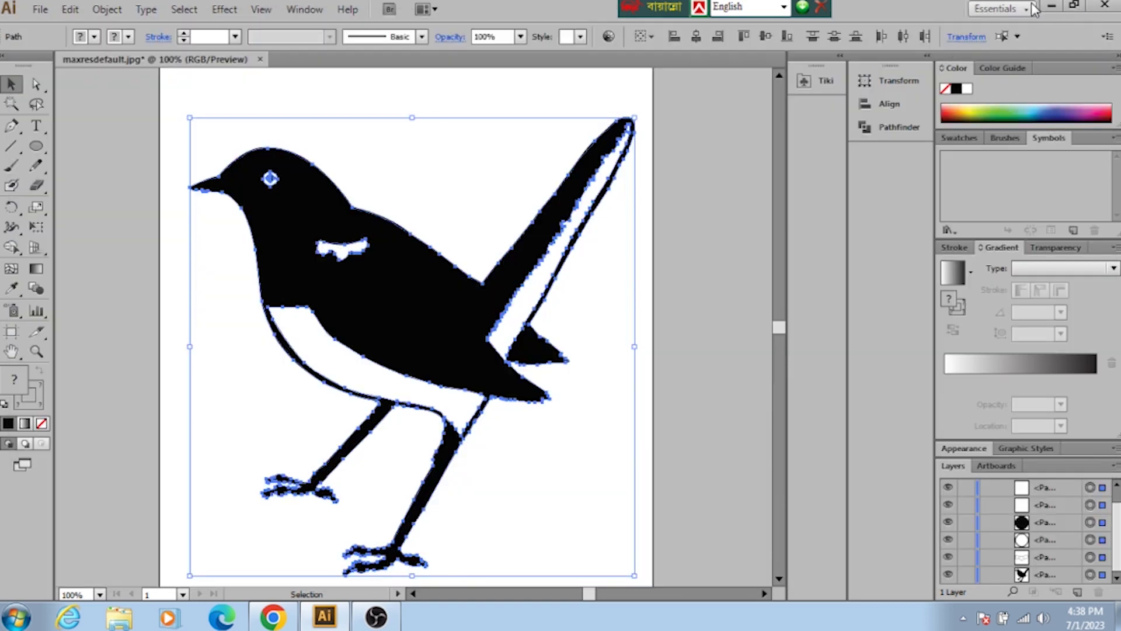
pyautogui.click(1050, 7)
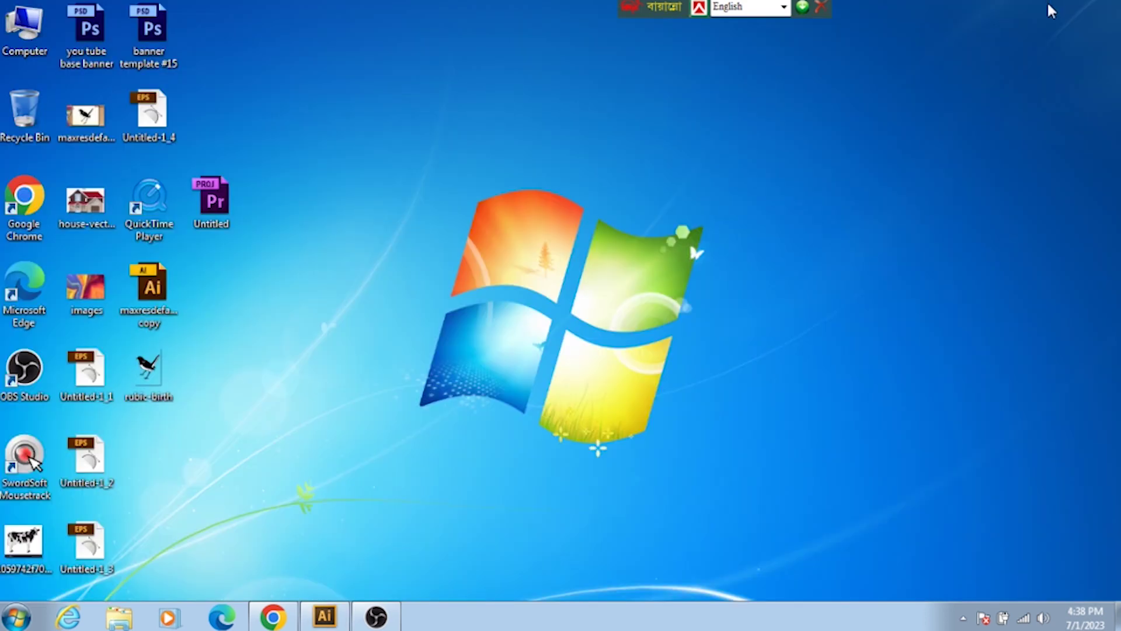
# Step: Open 'rubic birth' from the desktop in Windows Photo Viewer and zoom to inspect the bird
pyautogui.doubleClick(149, 374)
pyautogui.scroll(1, 640, 274)
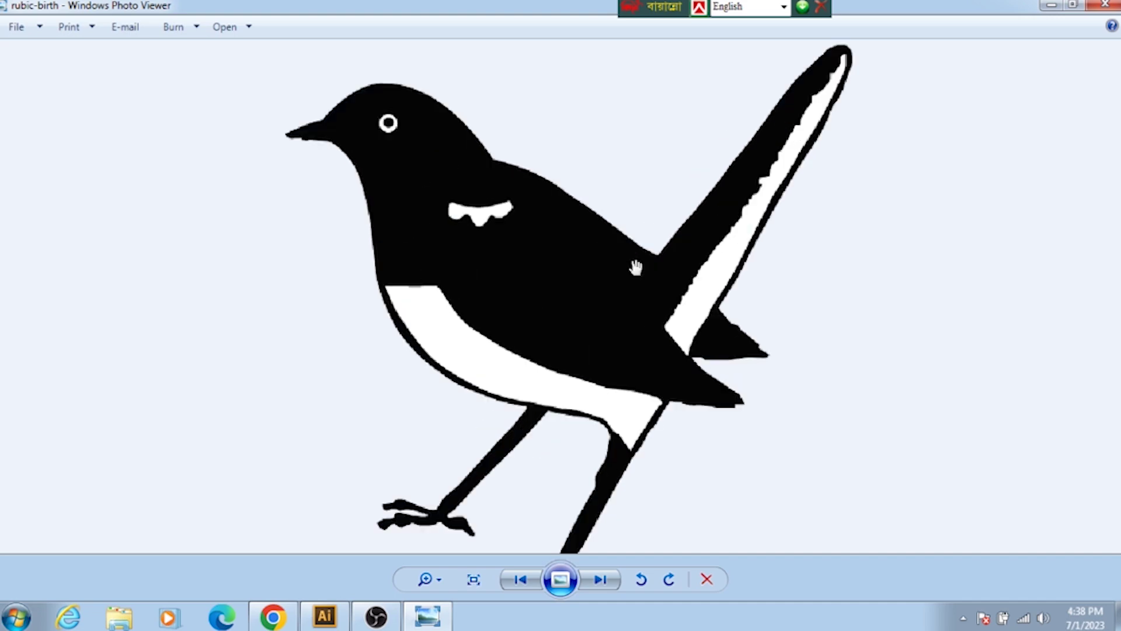
pyautogui.scroll(1, 563, 266)
pyautogui.scroll(-1, 562, 266)
pyautogui.scroll(-1, 563, 267)
pyautogui.scroll(-1, 562, 266)
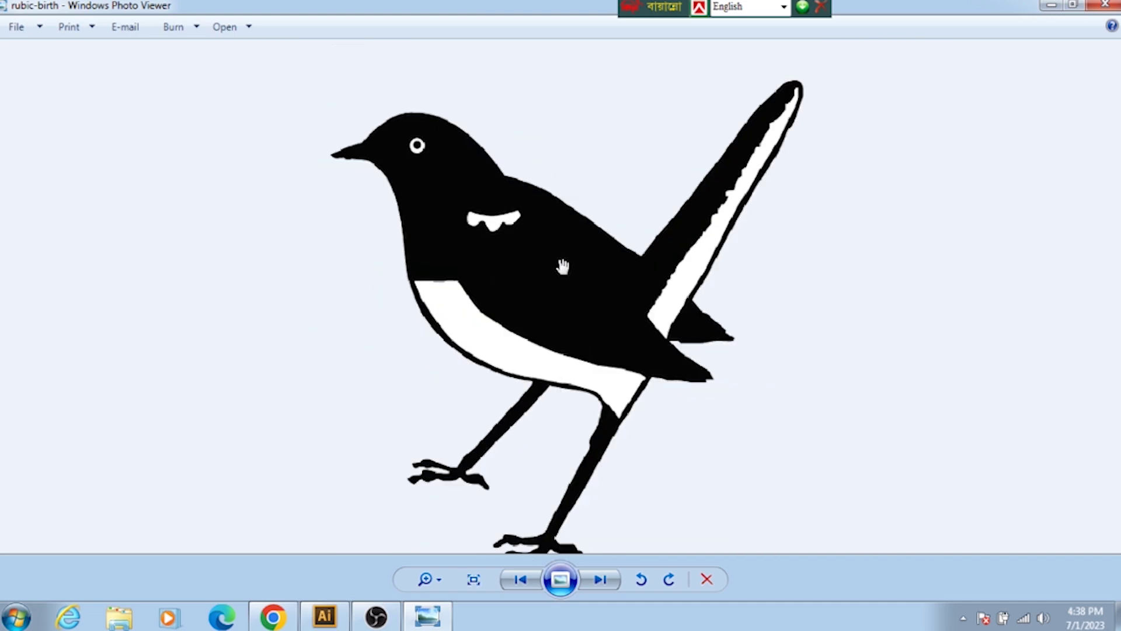
pyautogui.scroll(1, 560, 263)
pyautogui.scroll(-1, 562, 261)
pyautogui.scroll(1, 549, 271)
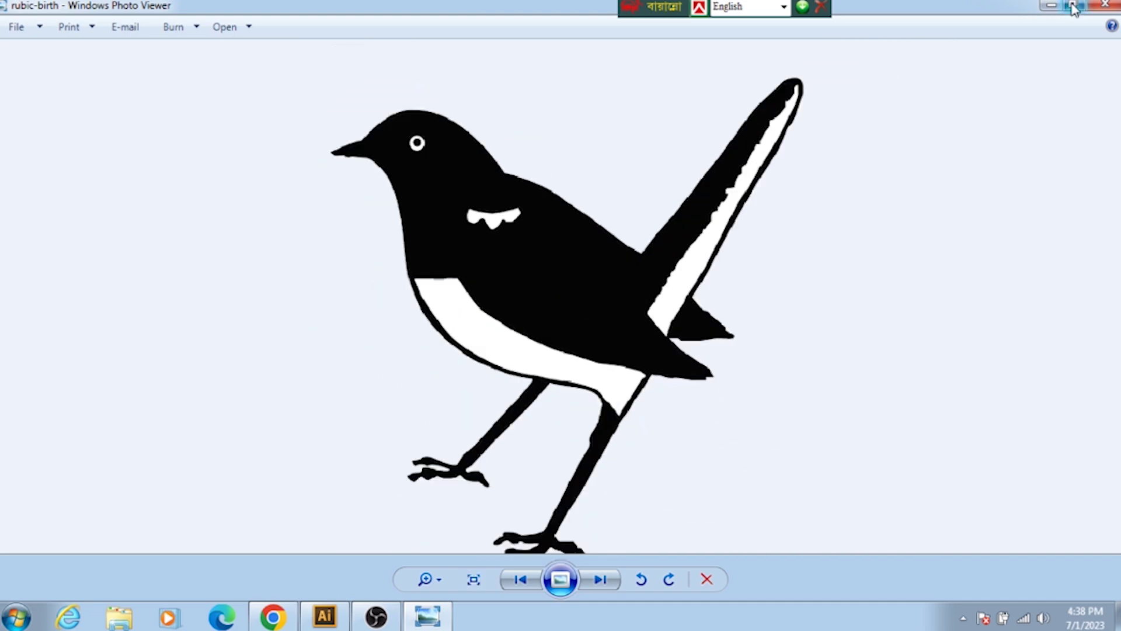